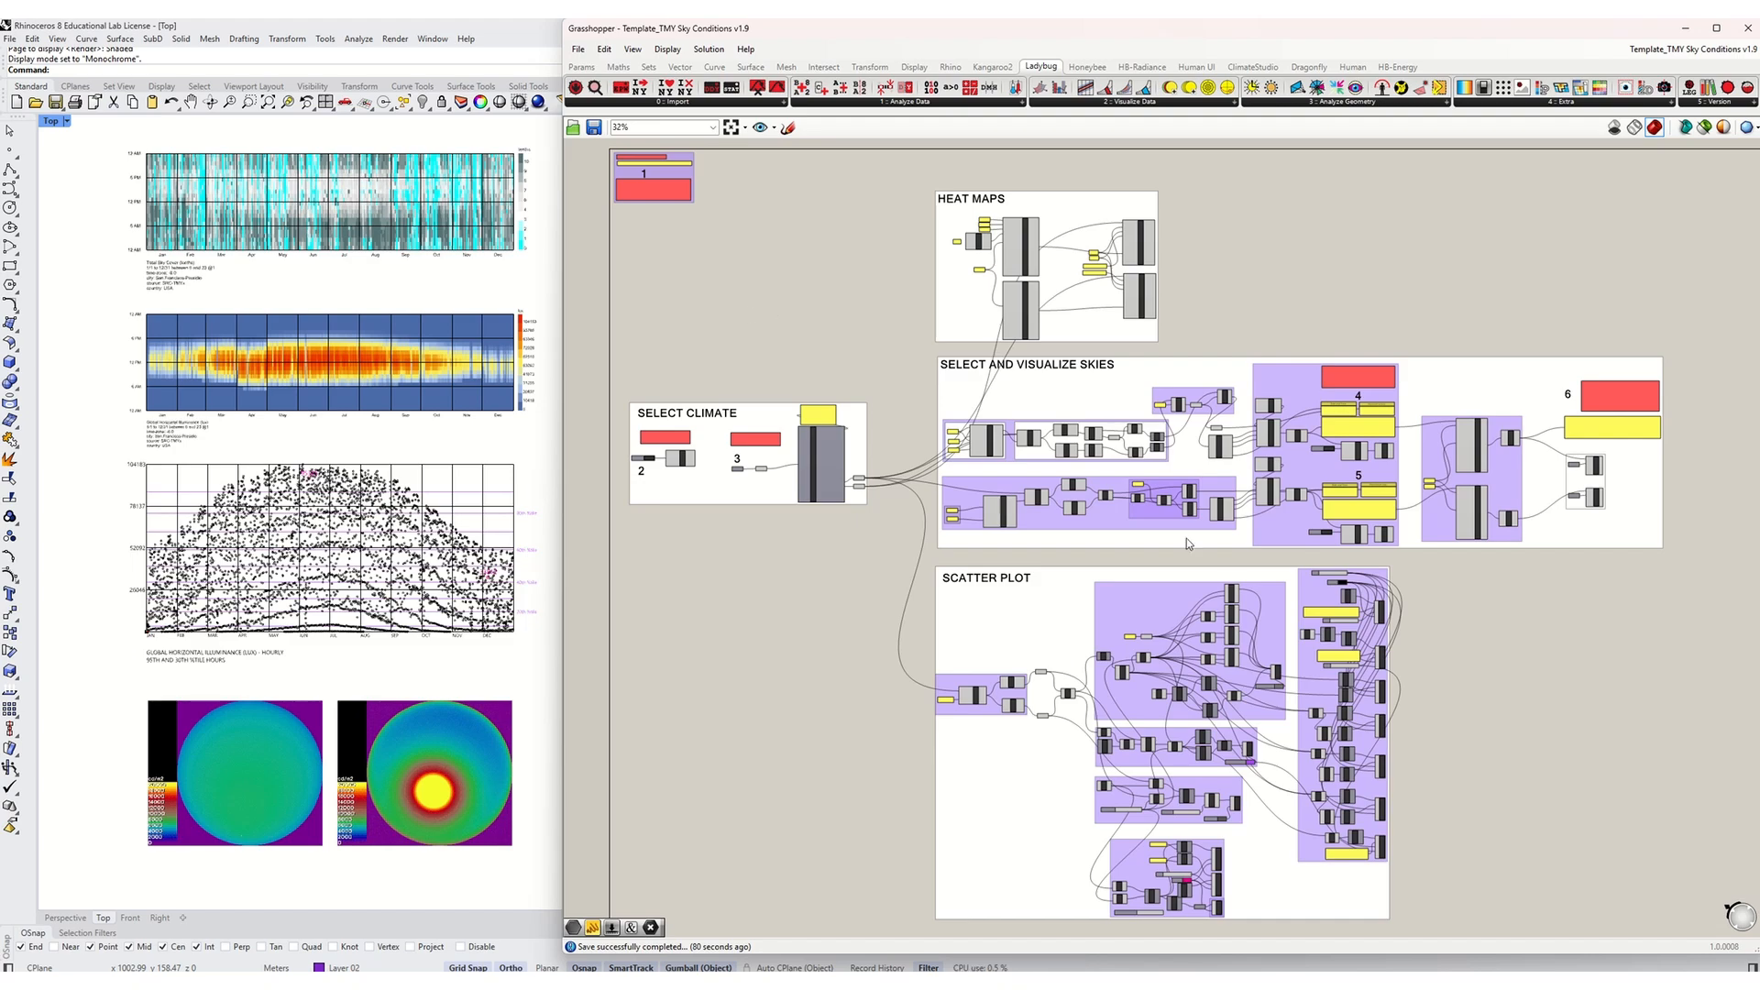
Step: Clear the file stored in the Path parameter that feeds the ImportEPW component
{"action": "scroll", "coordinate": [735, 482], "scroll_direction": "up", "scroll_amount": 5}
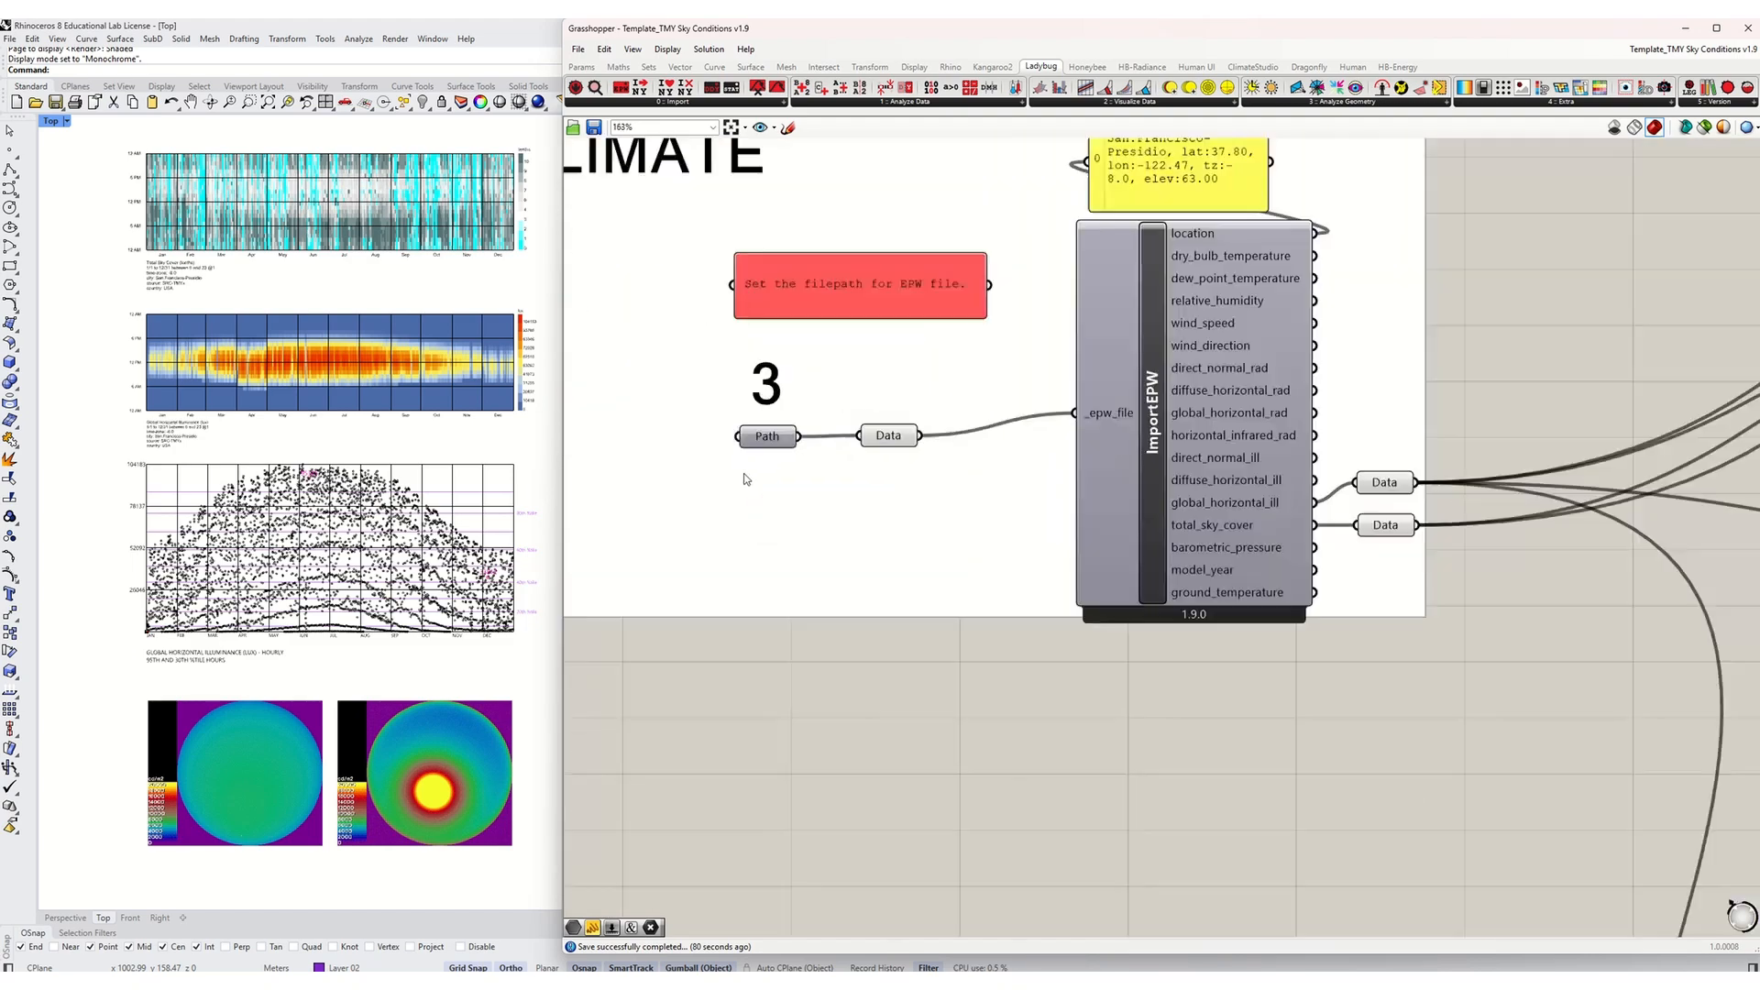
{"action": "right_click", "coordinate": [764, 438]}
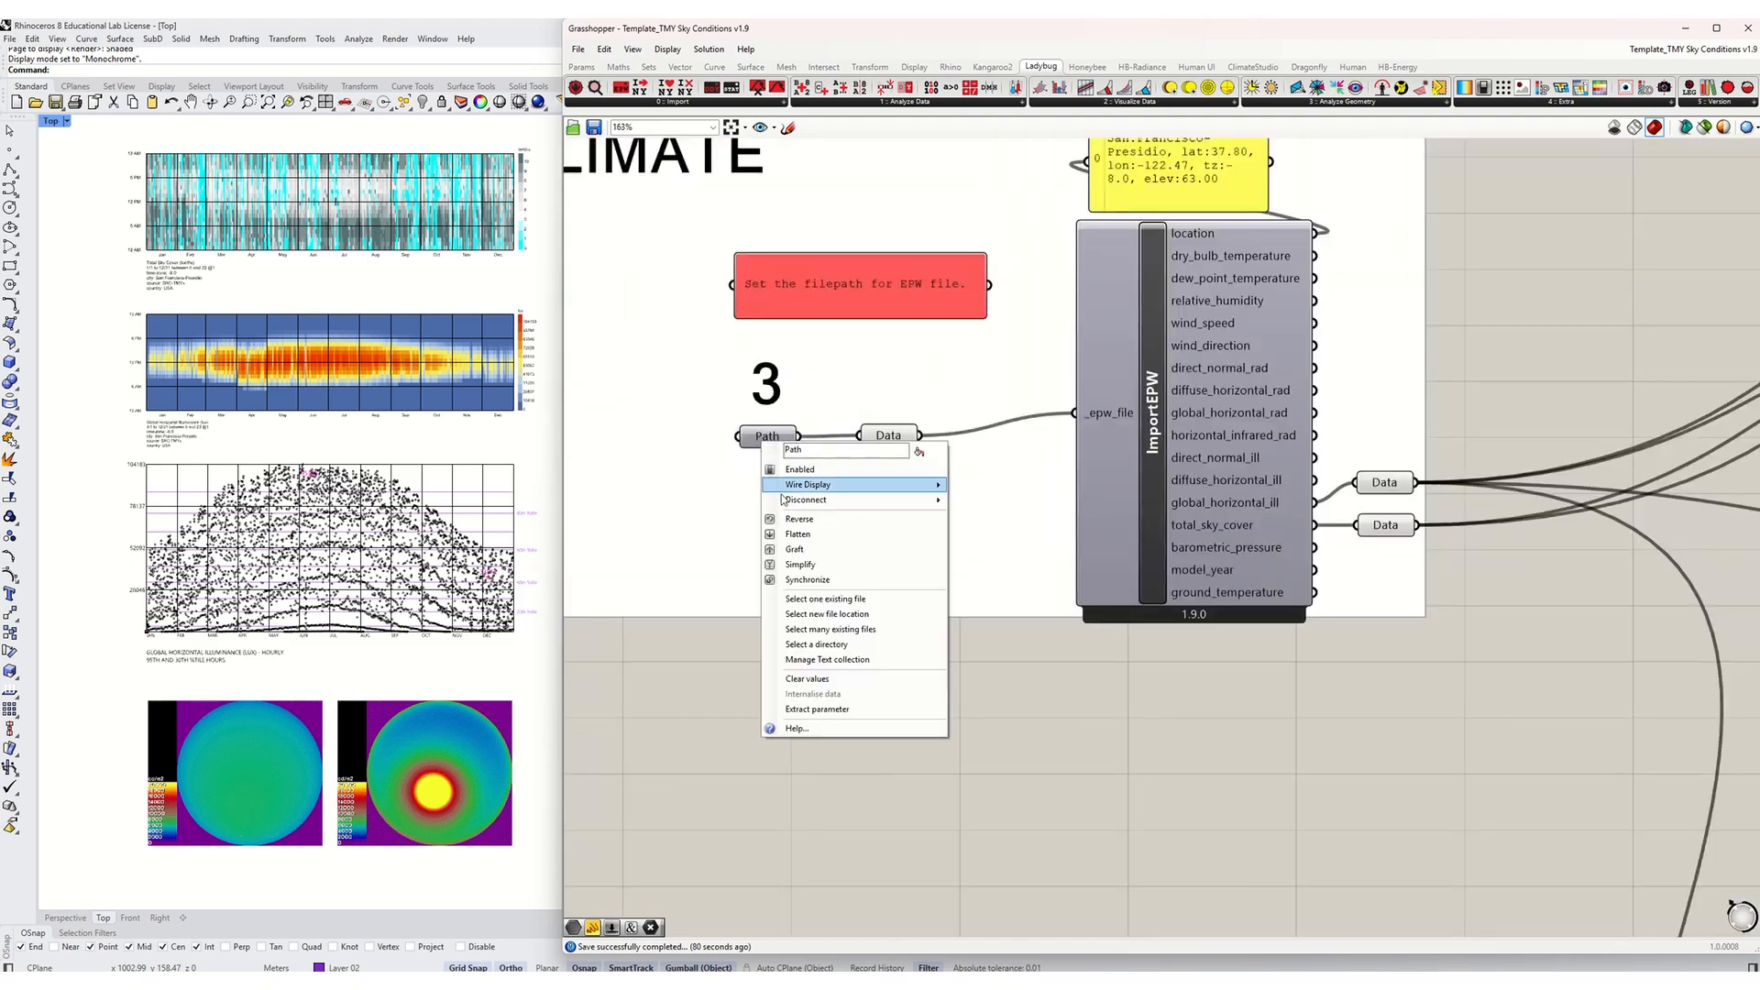
{"action": "left_click", "coordinate": [807, 679]}
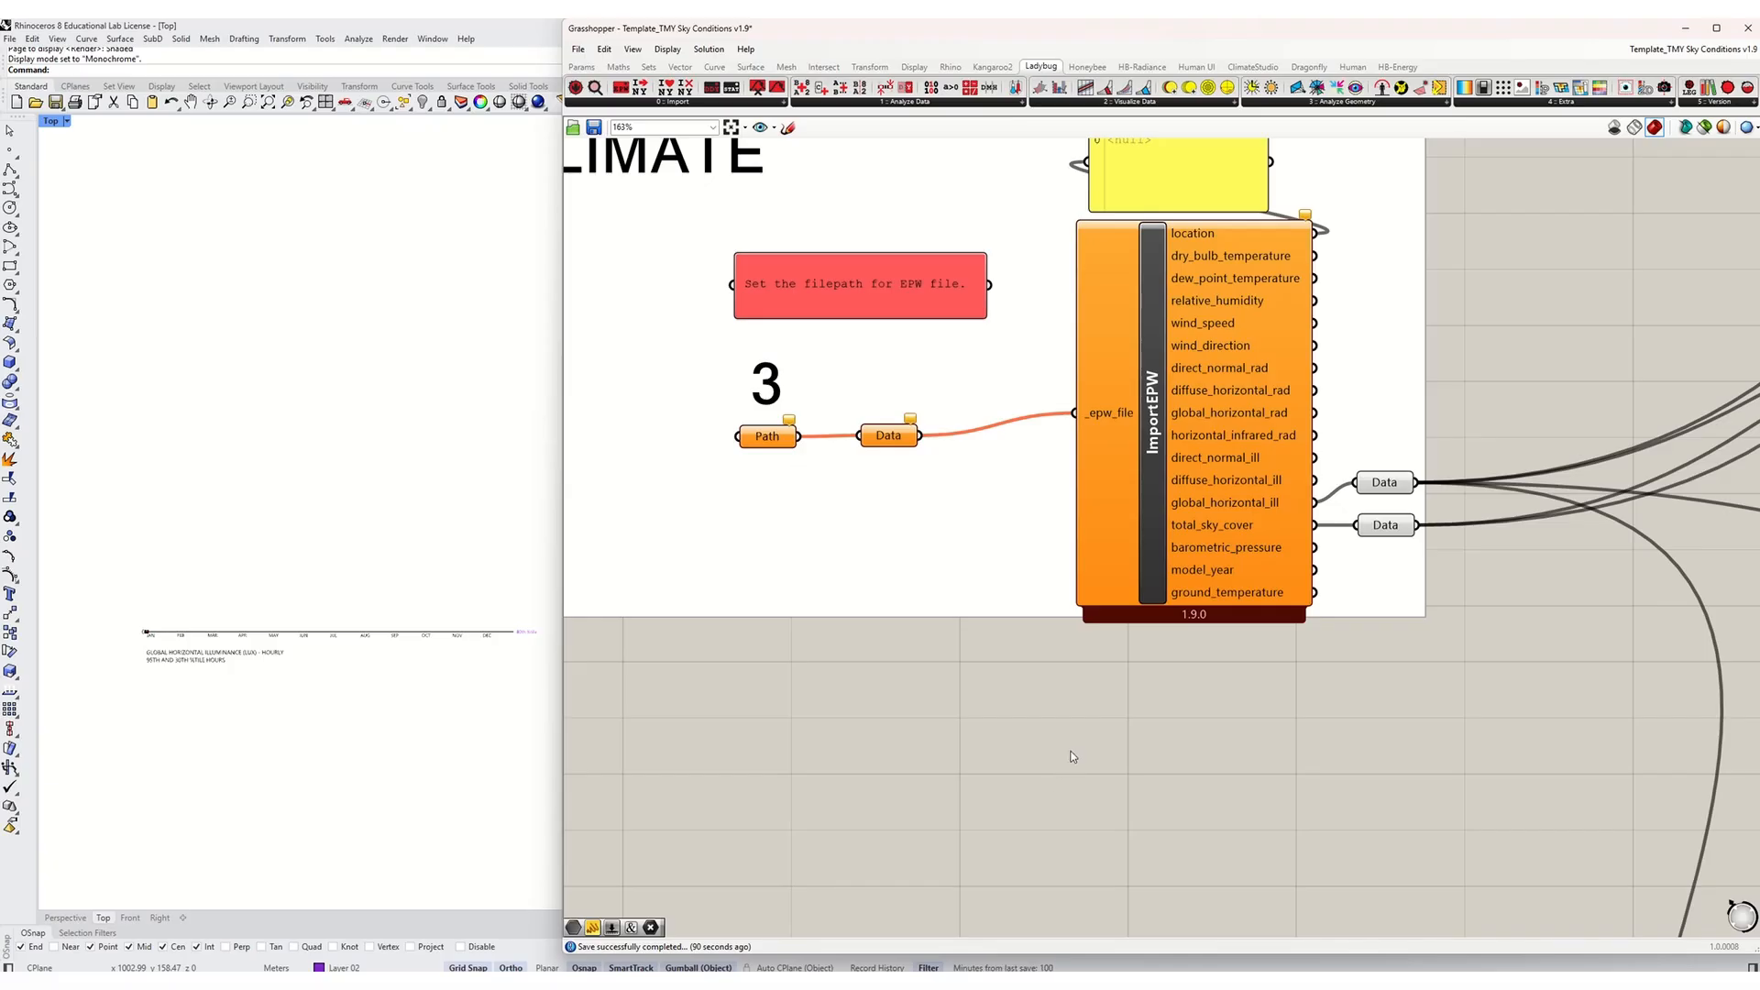
Step: Maximize the Grasshopper window and look over the climate, heat map, sky and scatter plot groups of the definition
{"action": "scroll", "coordinate": [962, 683], "scroll_direction": "down", "scroll_amount": 5}
{"action": "scroll", "coordinate": [966, 651], "scroll_direction": "down", "scroll_amount": 2}
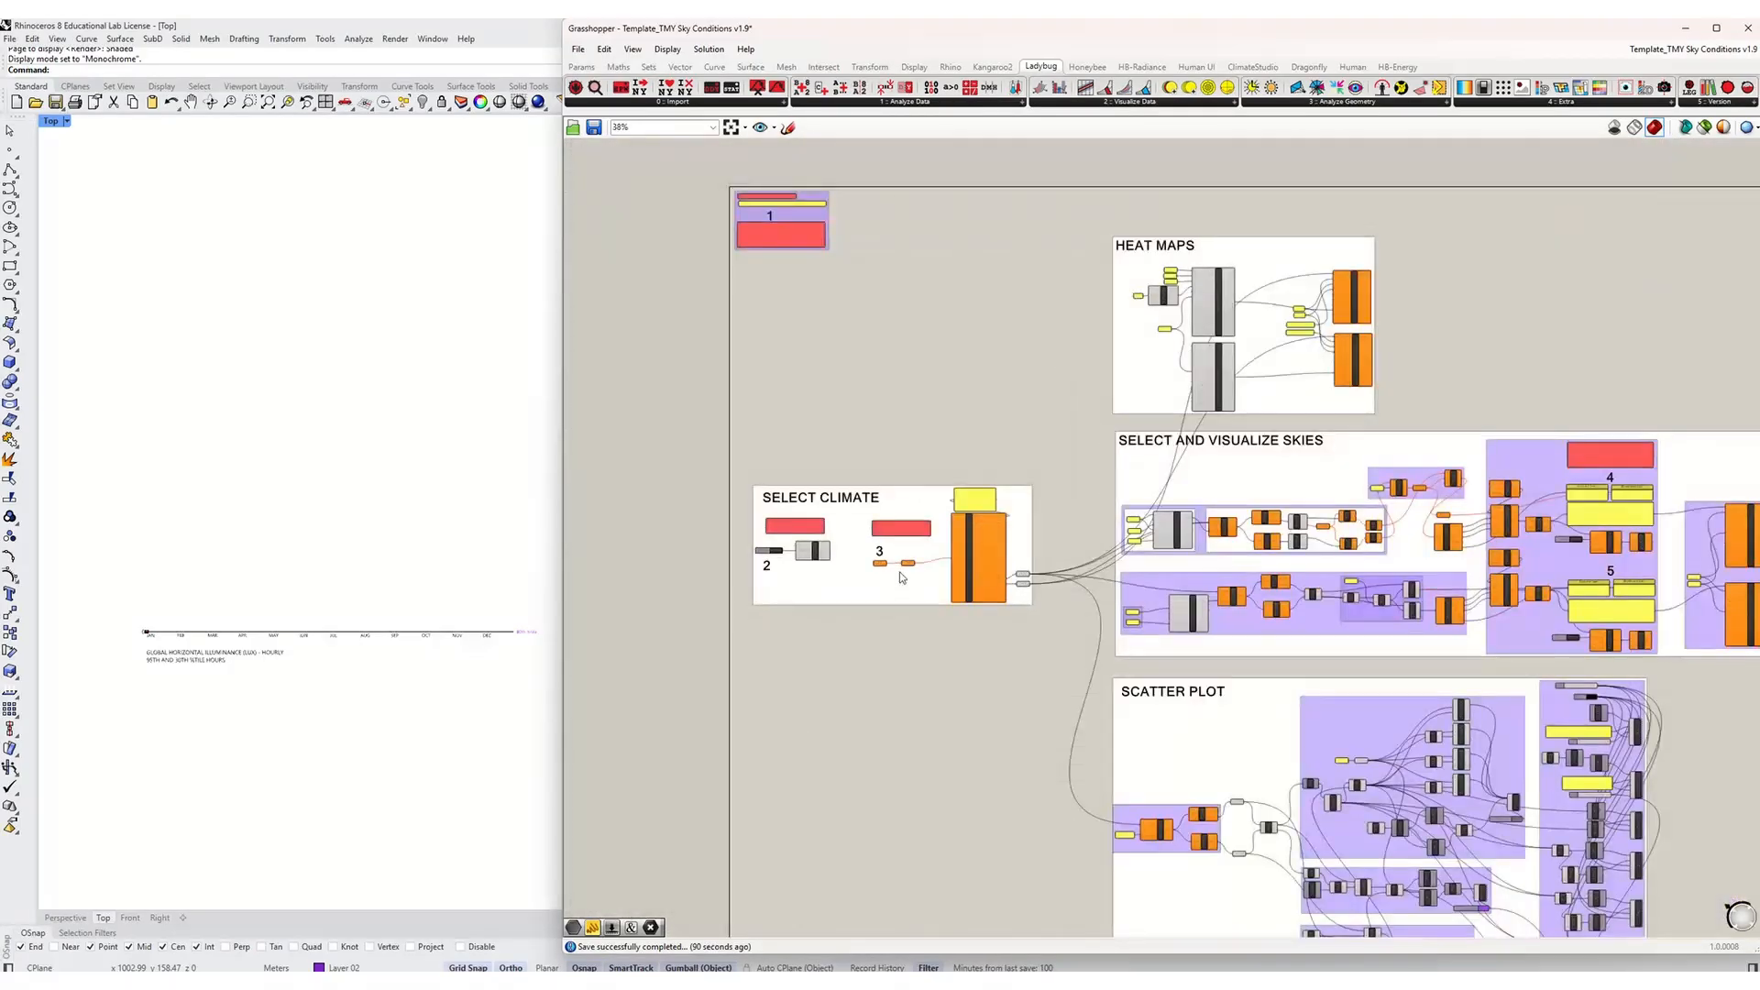
{"action": "right_click_drag", "start_coordinate": [1159, 644], "coordinate": [1132, 588]}
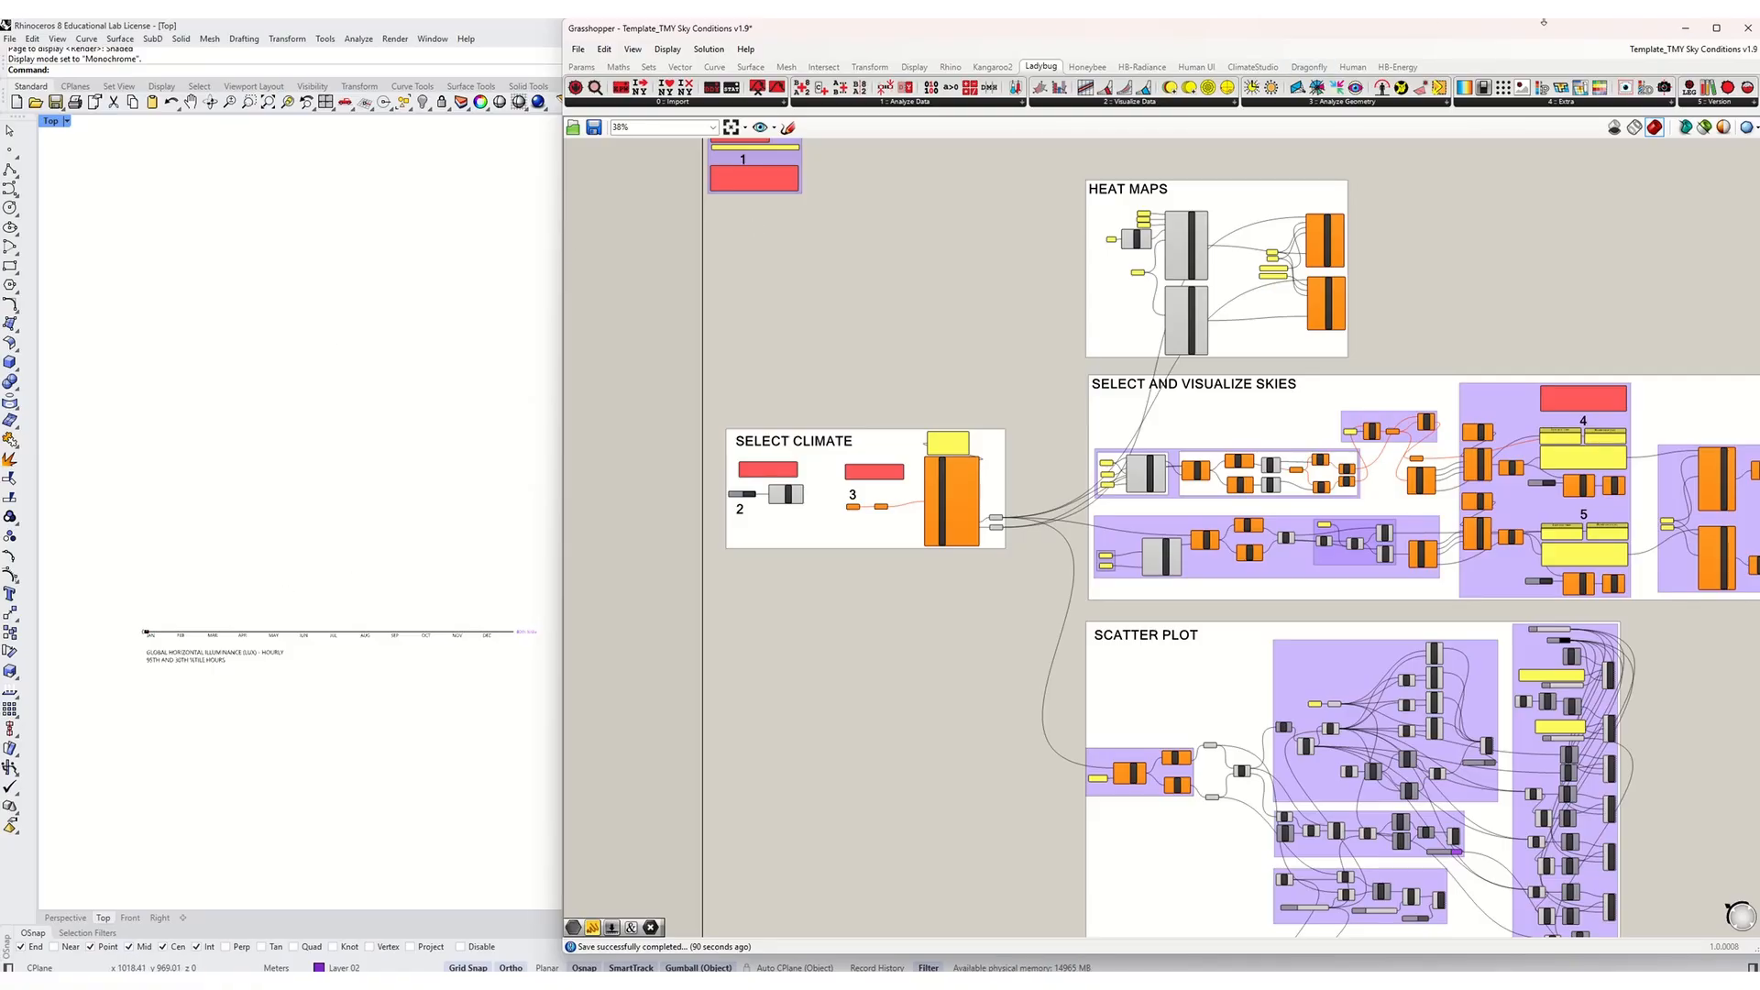
{"action": "left_click", "coordinate": [1715, 28]}
{"action": "right_click_drag", "start_coordinate": [332, 358], "coordinate": [420, 326]}
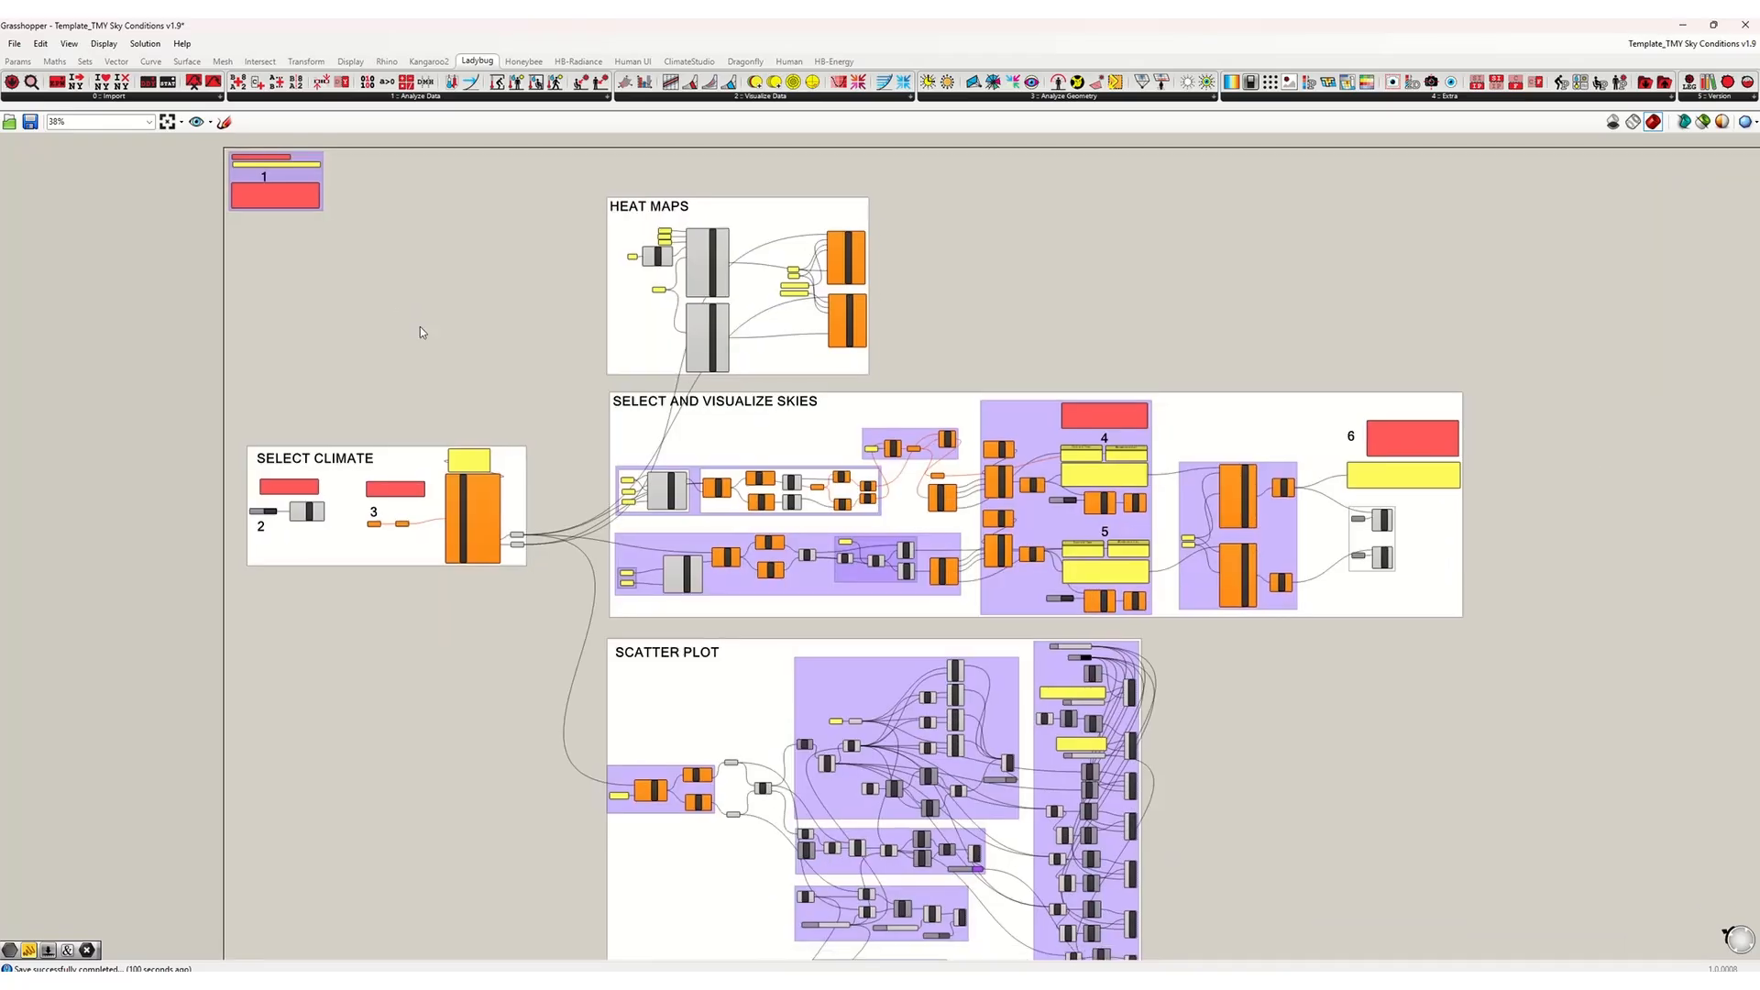
{"action": "scroll", "coordinate": [430, 326], "scroll_direction": "down", "scroll_amount": 1}
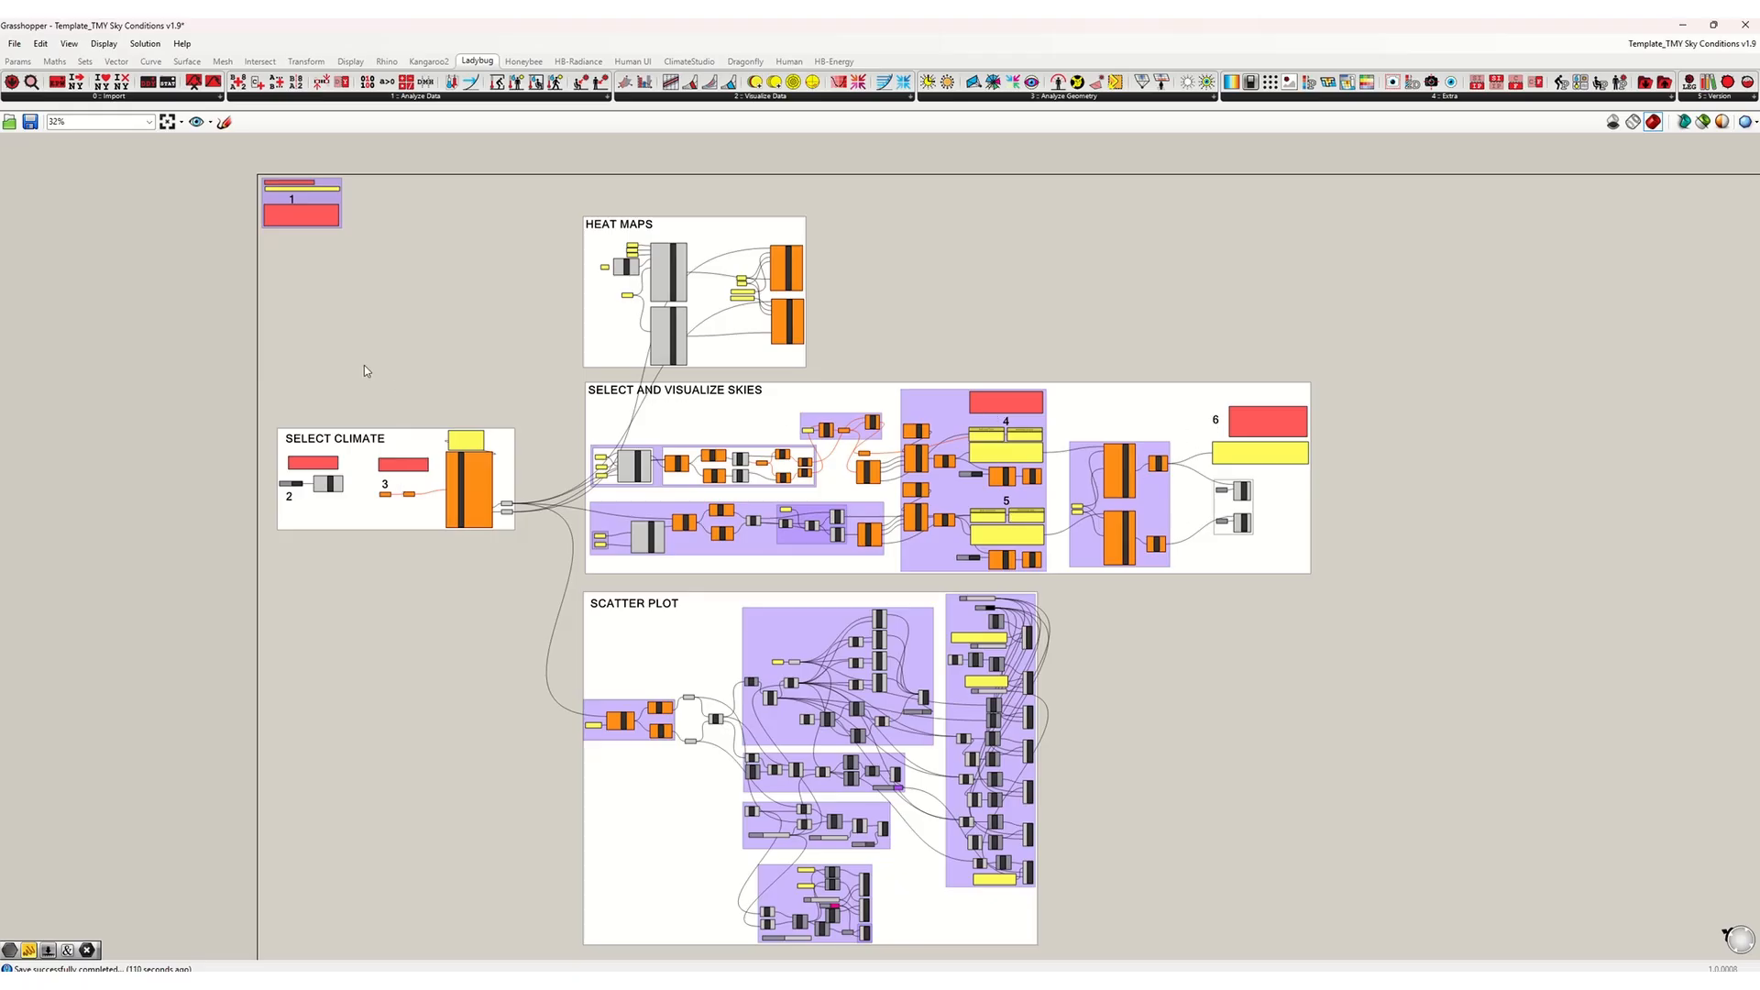
{"action": "right_click_drag", "start_coordinate": [413, 311], "coordinate": [409, 299]}
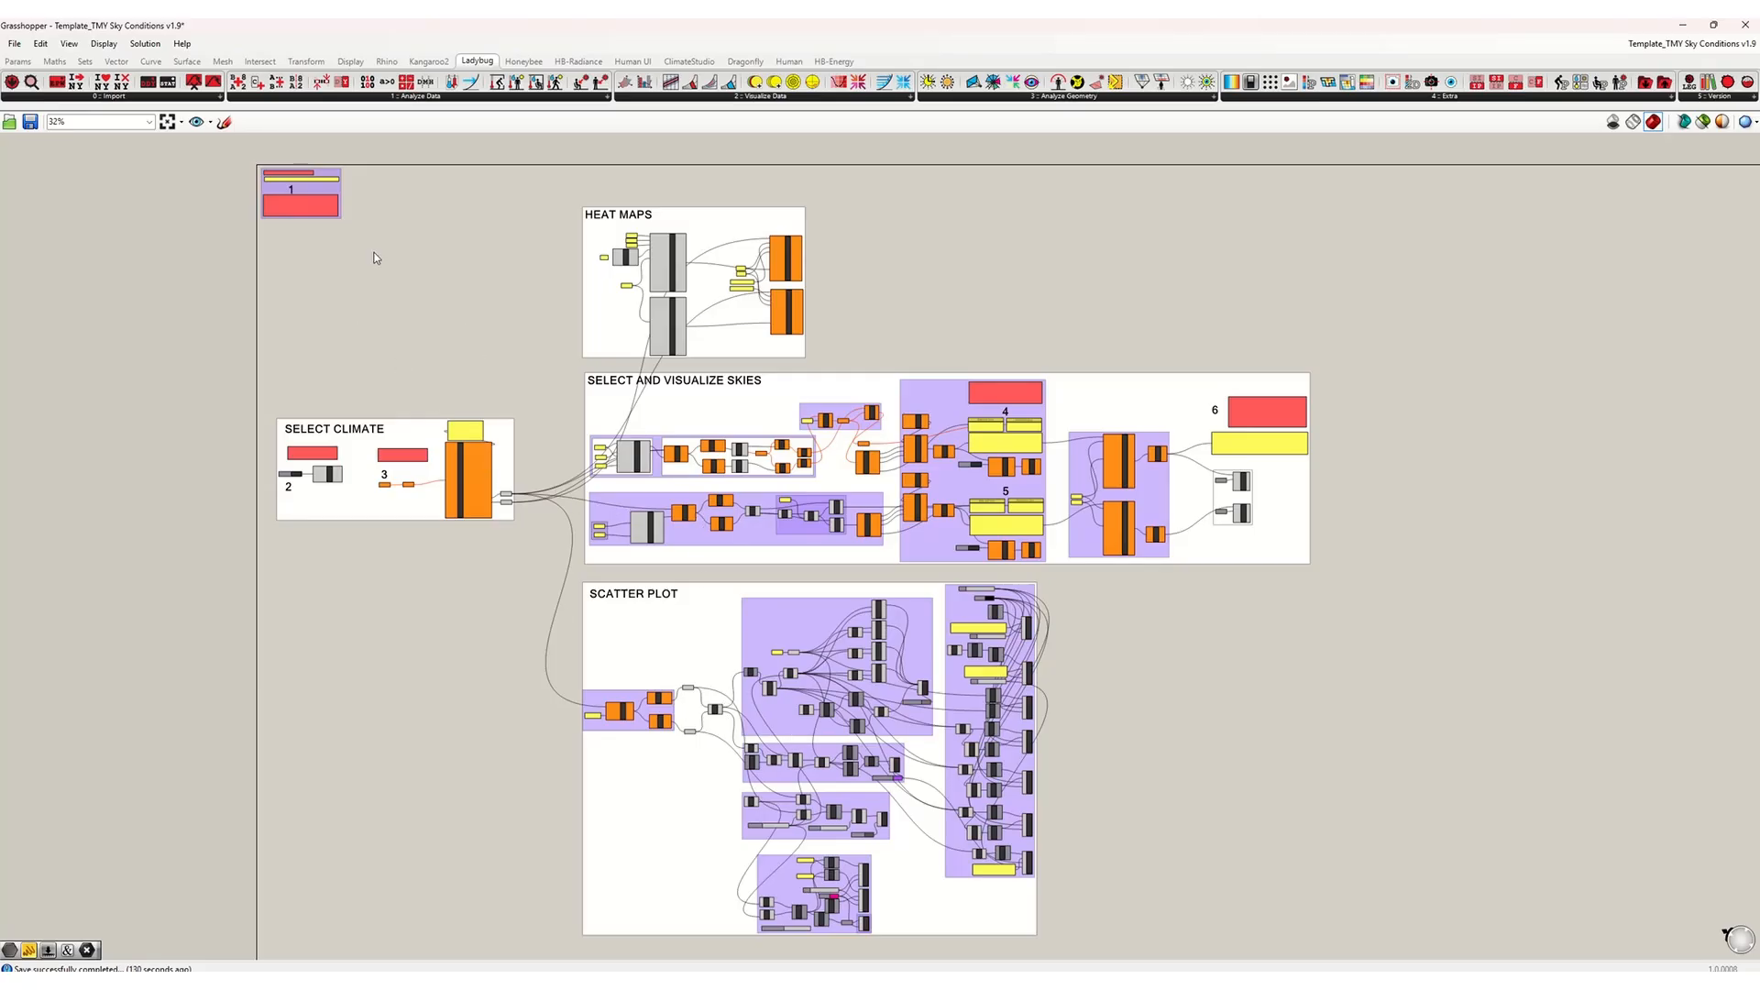
Step: Nudge the "Instructions are in red" panel slightly and shift the number 1 label sideways within the first instruction group
{"action": "scroll", "coordinate": [261, 152], "scroll_direction": "up", "scroll_amount": 6}
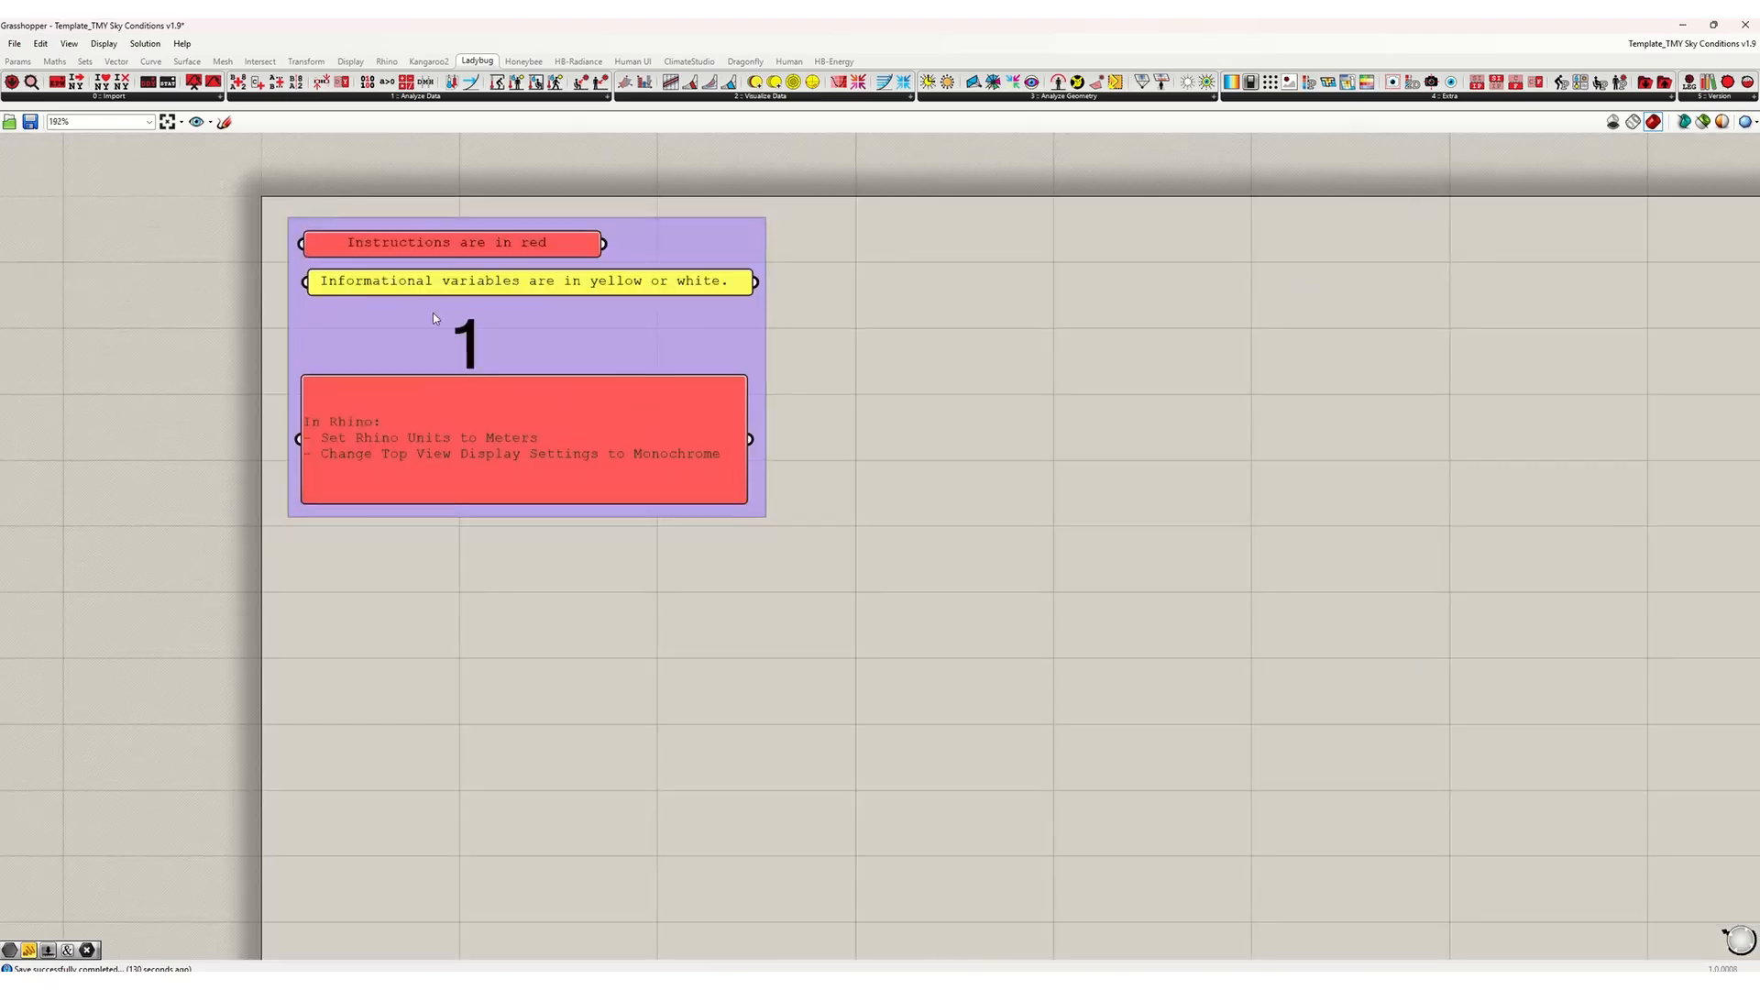
{"action": "scroll", "coordinate": [438, 330], "scroll_direction": "up", "scroll_amount": 1}
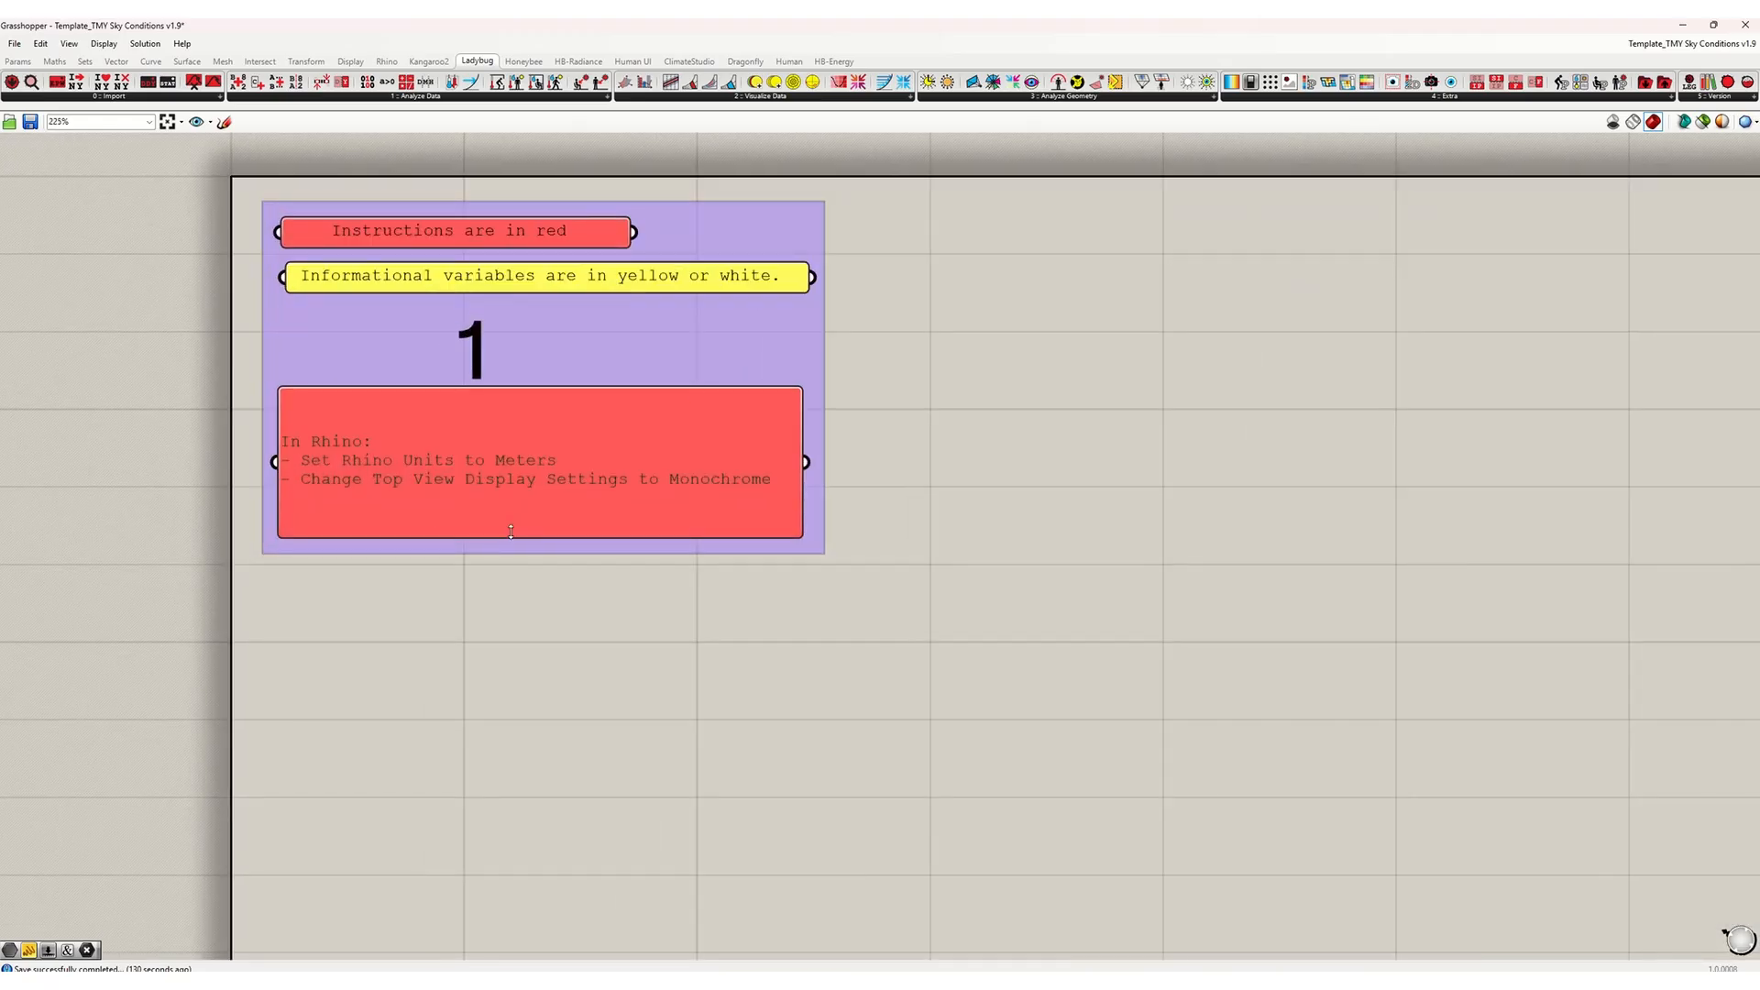
{"action": "scroll", "coordinate": [511, 532], "scroll_direction": "up", "scroll_amount": 1}
{"action": "scroll", "coordinate": [536, 540], "scroll_direction": "up", "scroll_amount": 1}
{"action": "scroll", "coordinate": [506, 403], "scroll_direction": "down", "scroll_amount": 1}
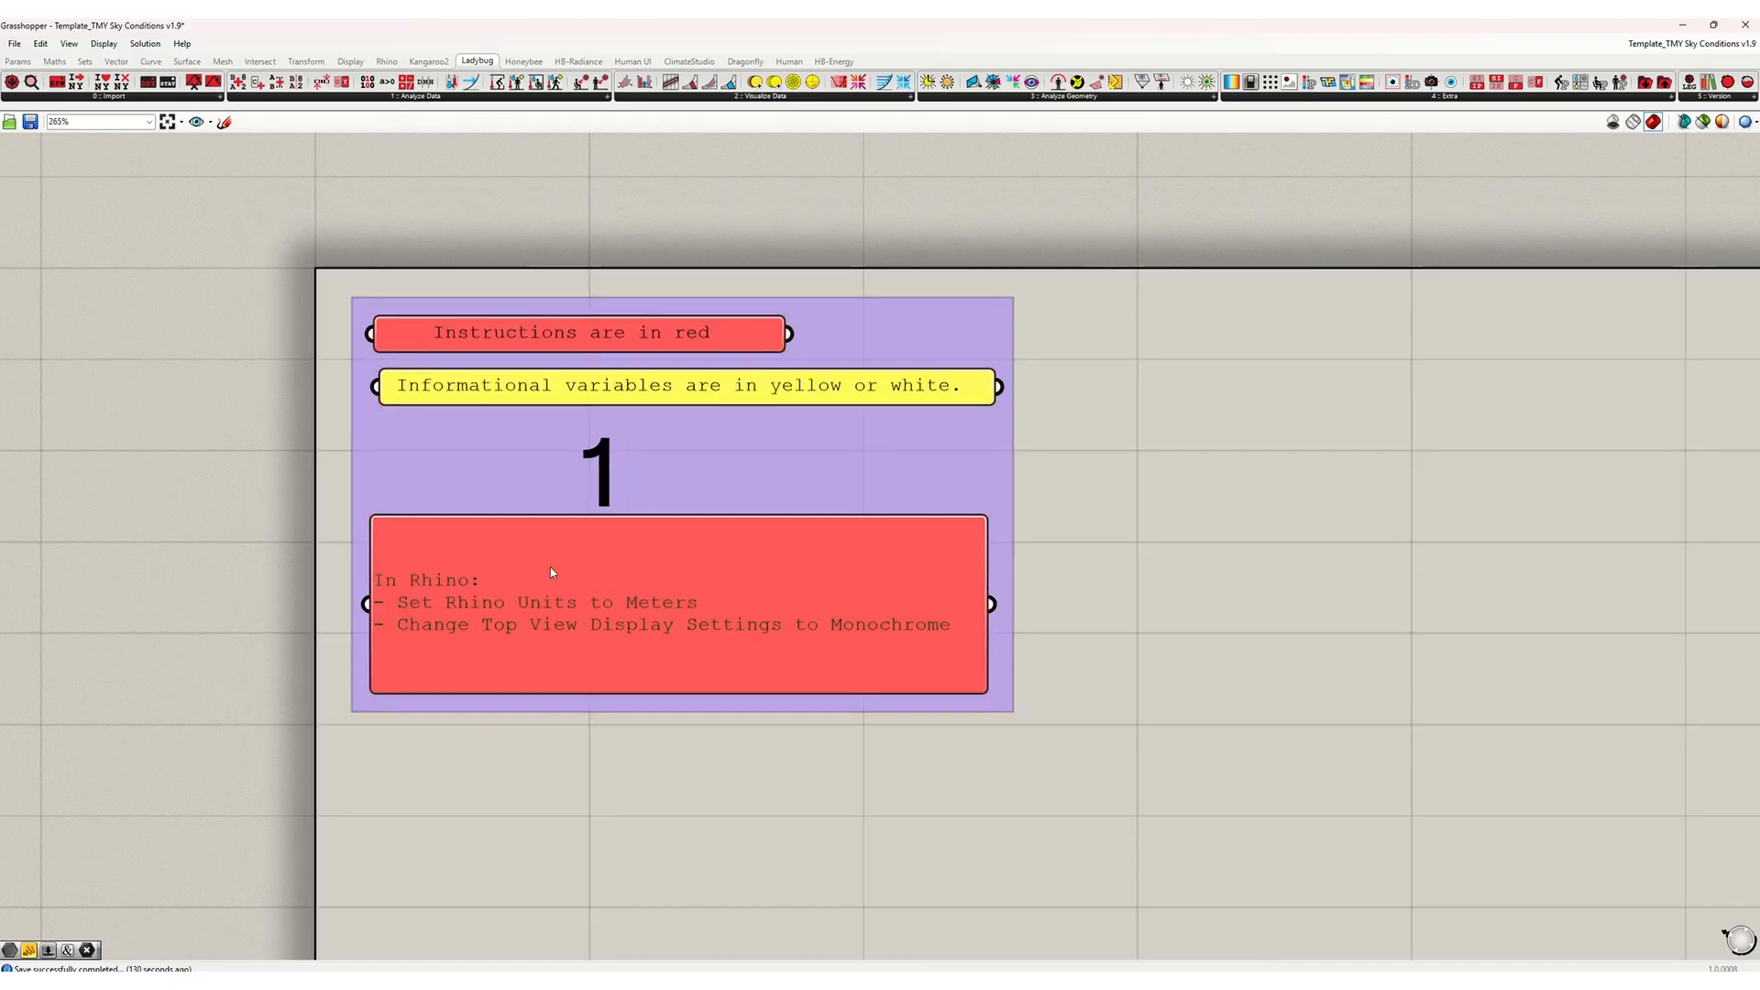
{"action": "left_click_drag", "start_coordinate": [502, 336], "coordinate": [501, 333]}
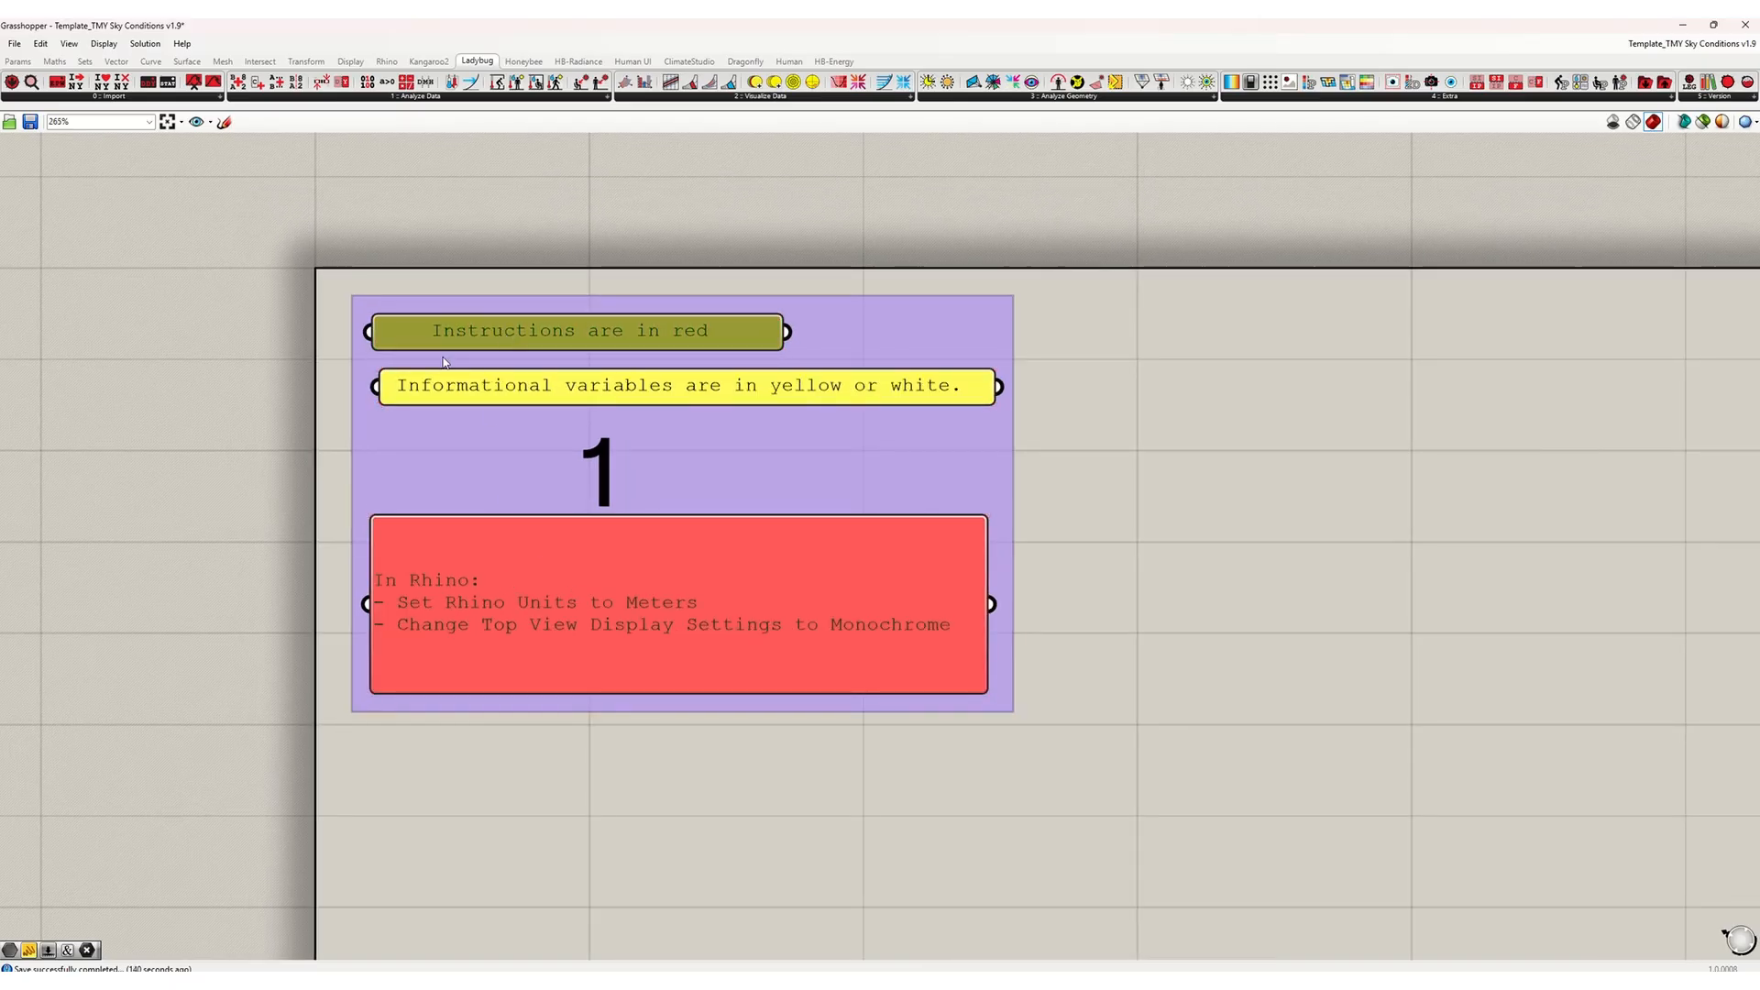
{"action": "left_click", "coordinate": [283, 311]}
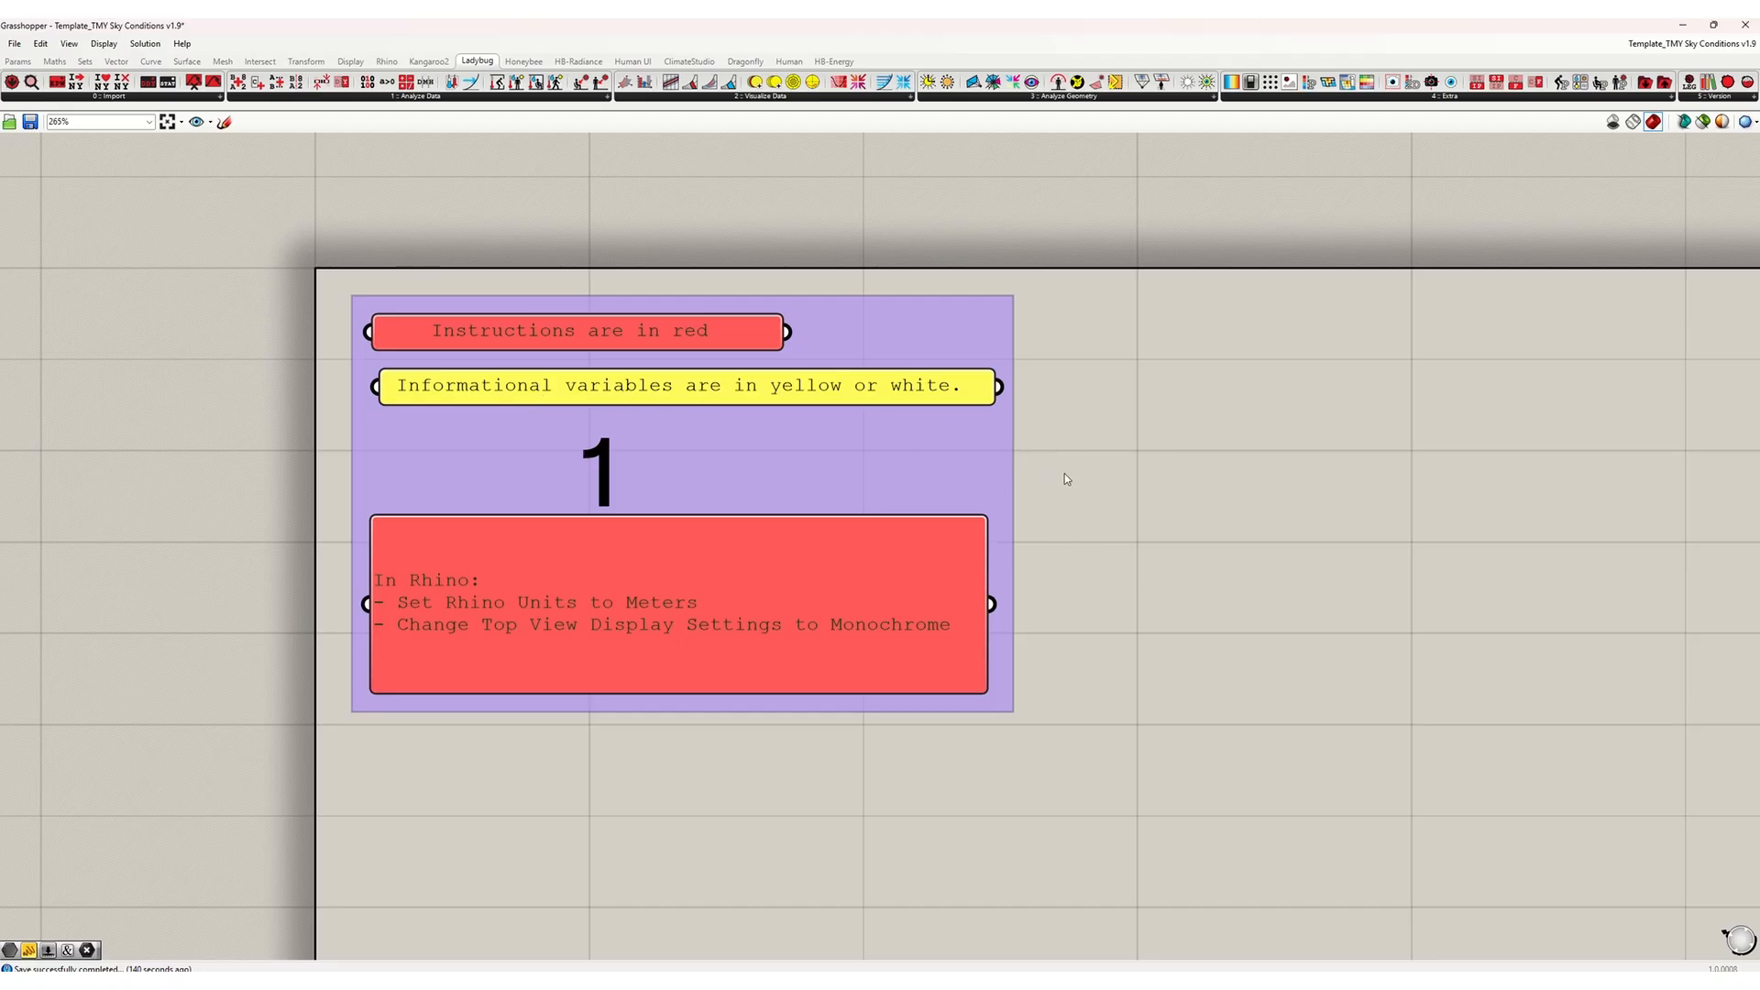
{"action": "left_click_drag", "start_coordinate": [600, 461], "coordinate": [680, 452]}
{"action": "left_click", "coordinate": [1221, 664]}
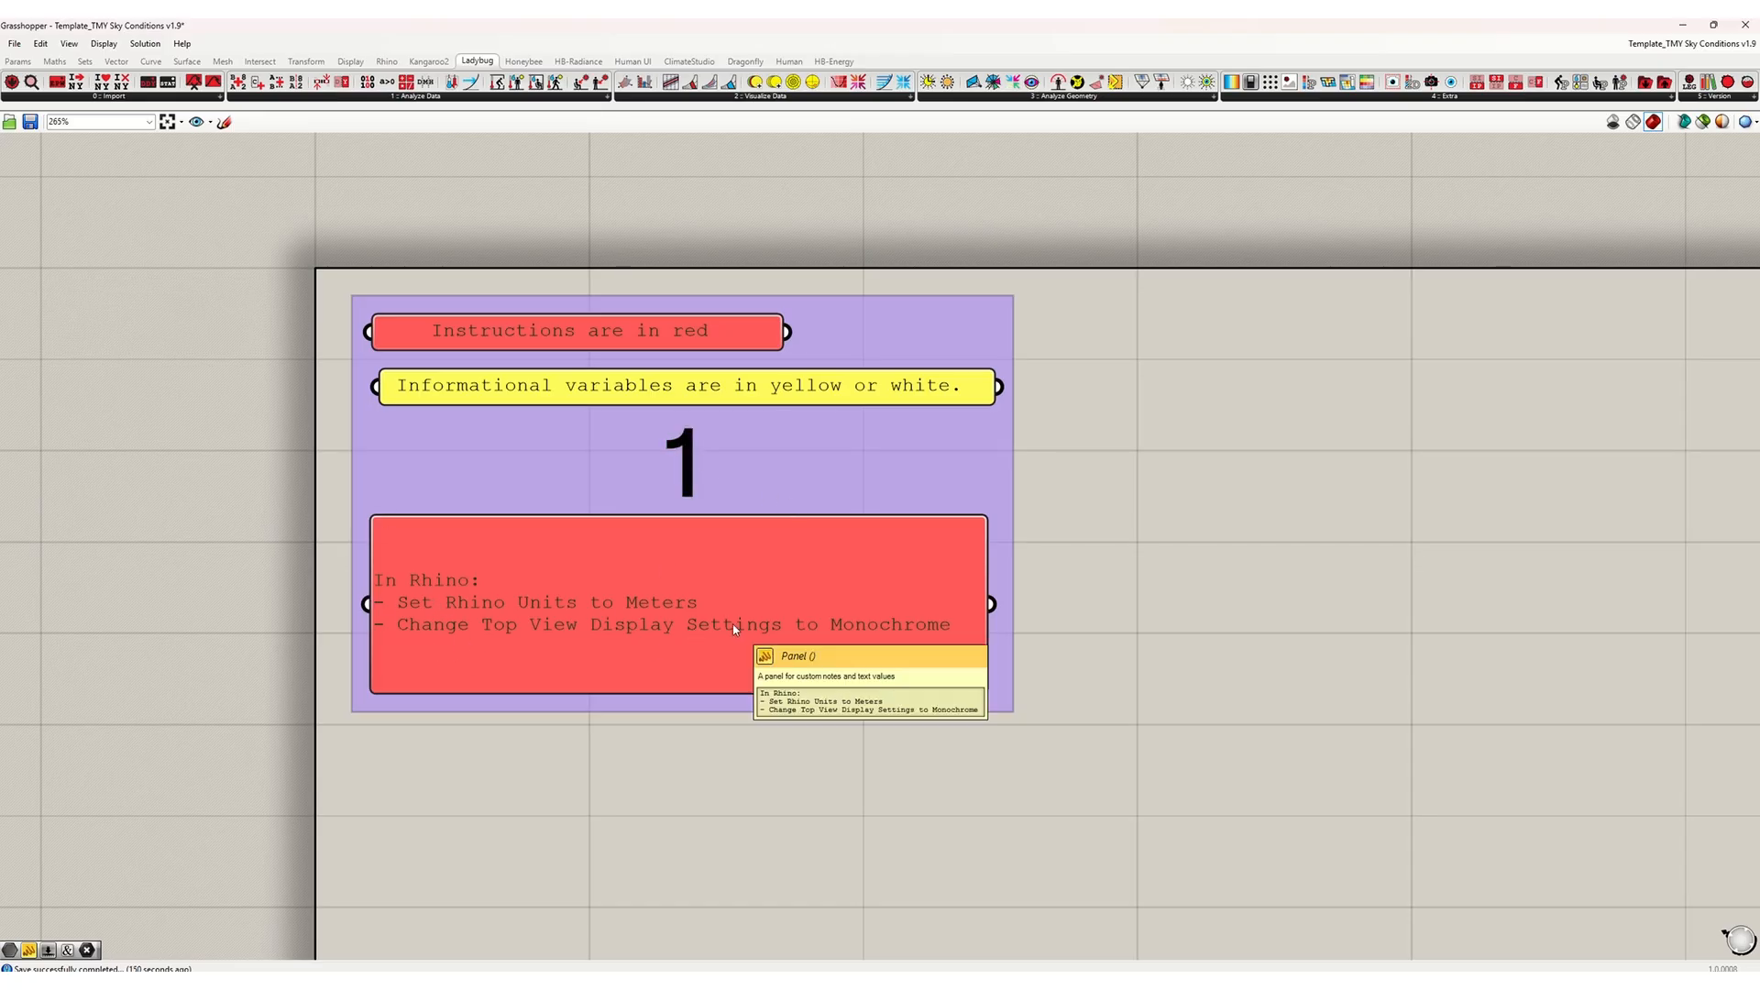
Step: Place Rhino side by side with Grasshopper and check the Rhino document's model units
{"action": "left_click_drag", "start_coordinate": [770, 23], "coordinate": [1757, 275]}
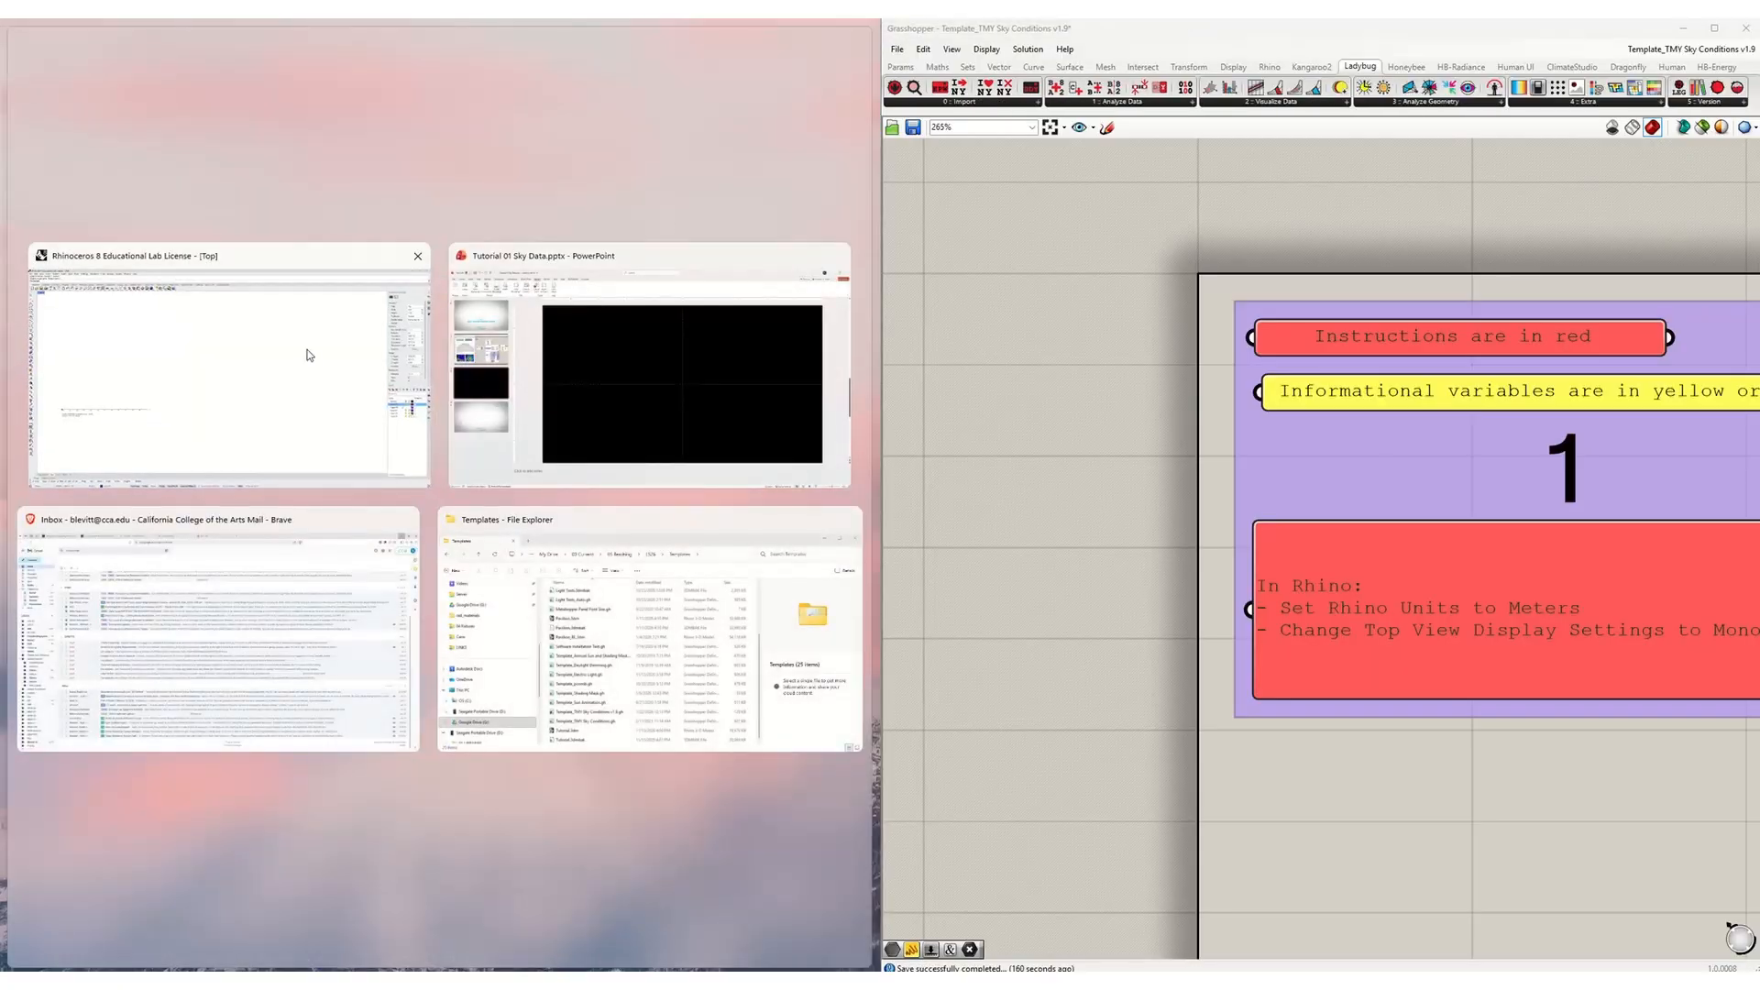
{"action": "left_click", "coordinate": [310, 356]}
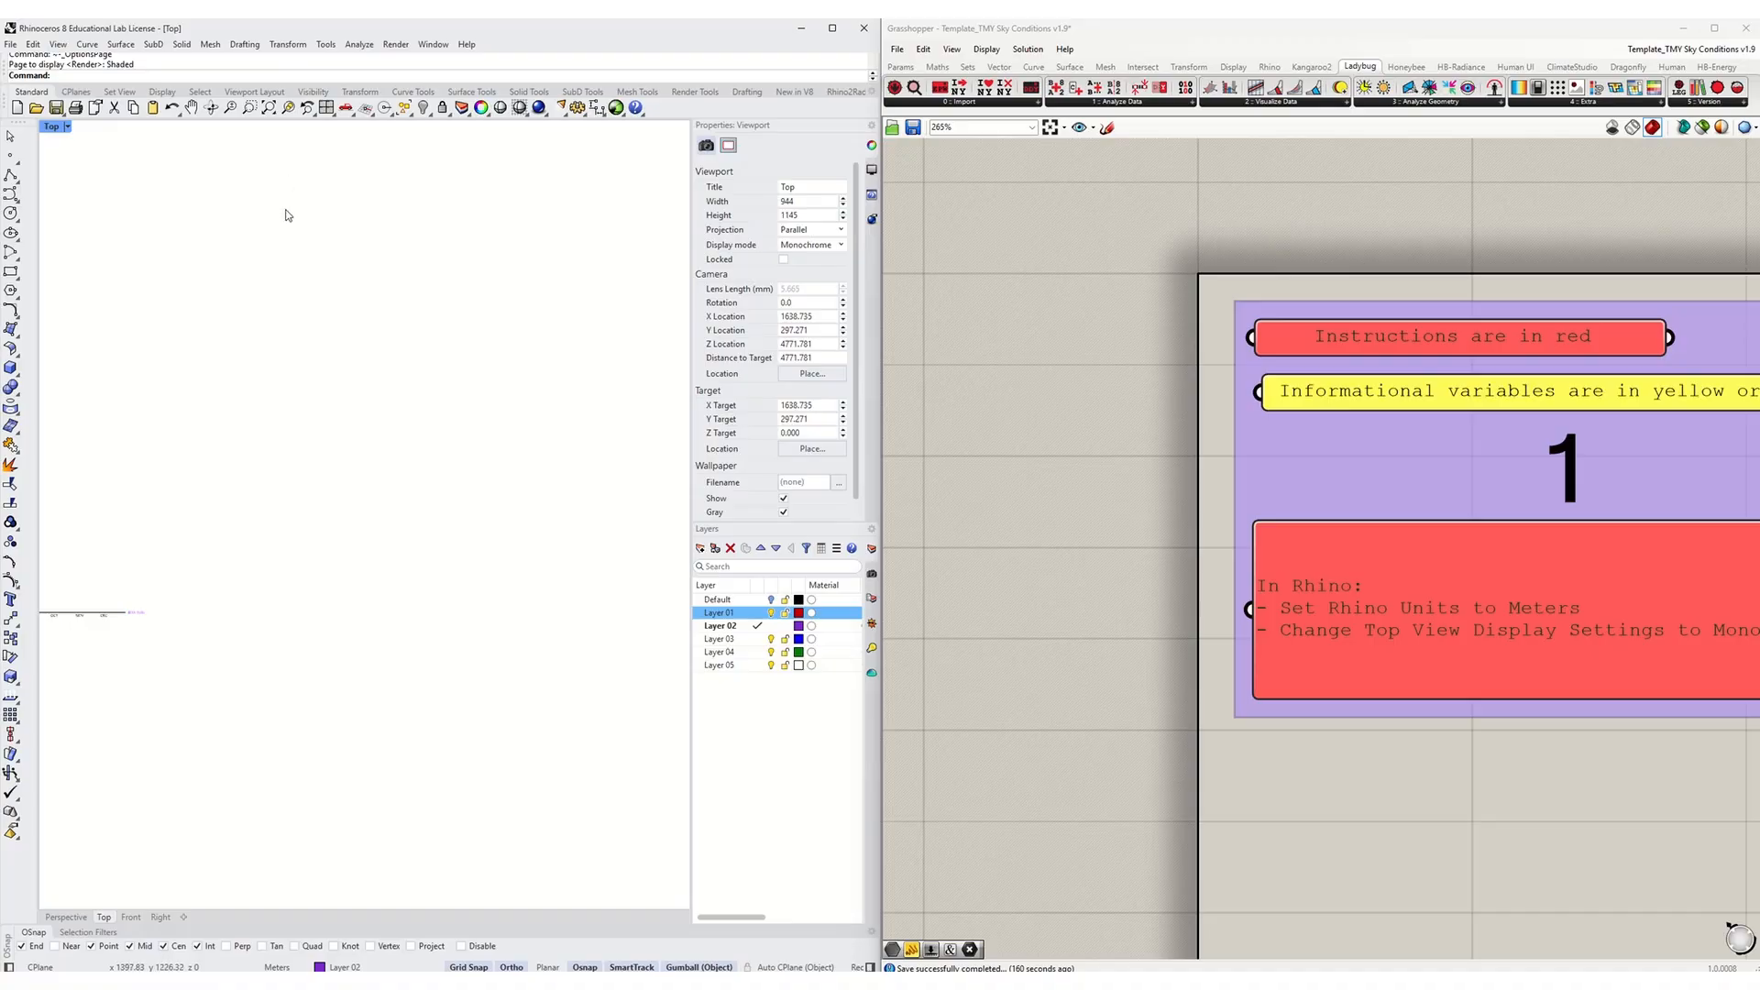
{"action": "type", "text": "Unit"}
{"action": "key", "text": "Return"}
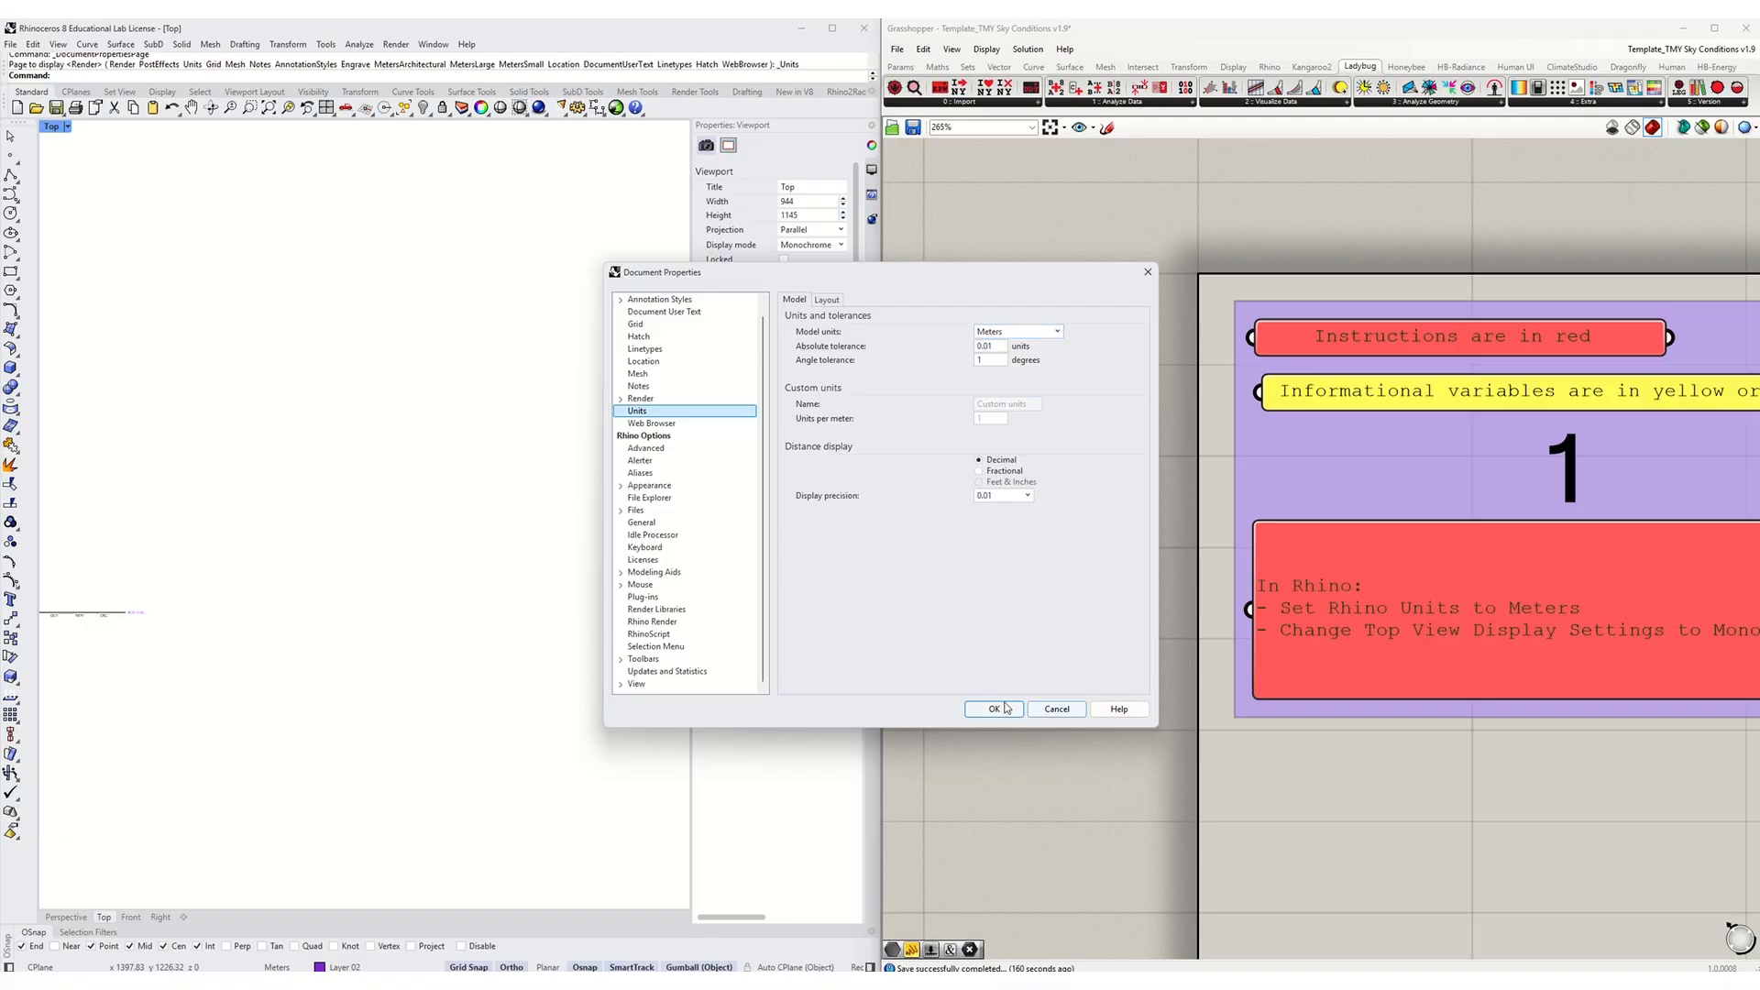
{"action": "left_click", "coordinate": [1061, 710]}
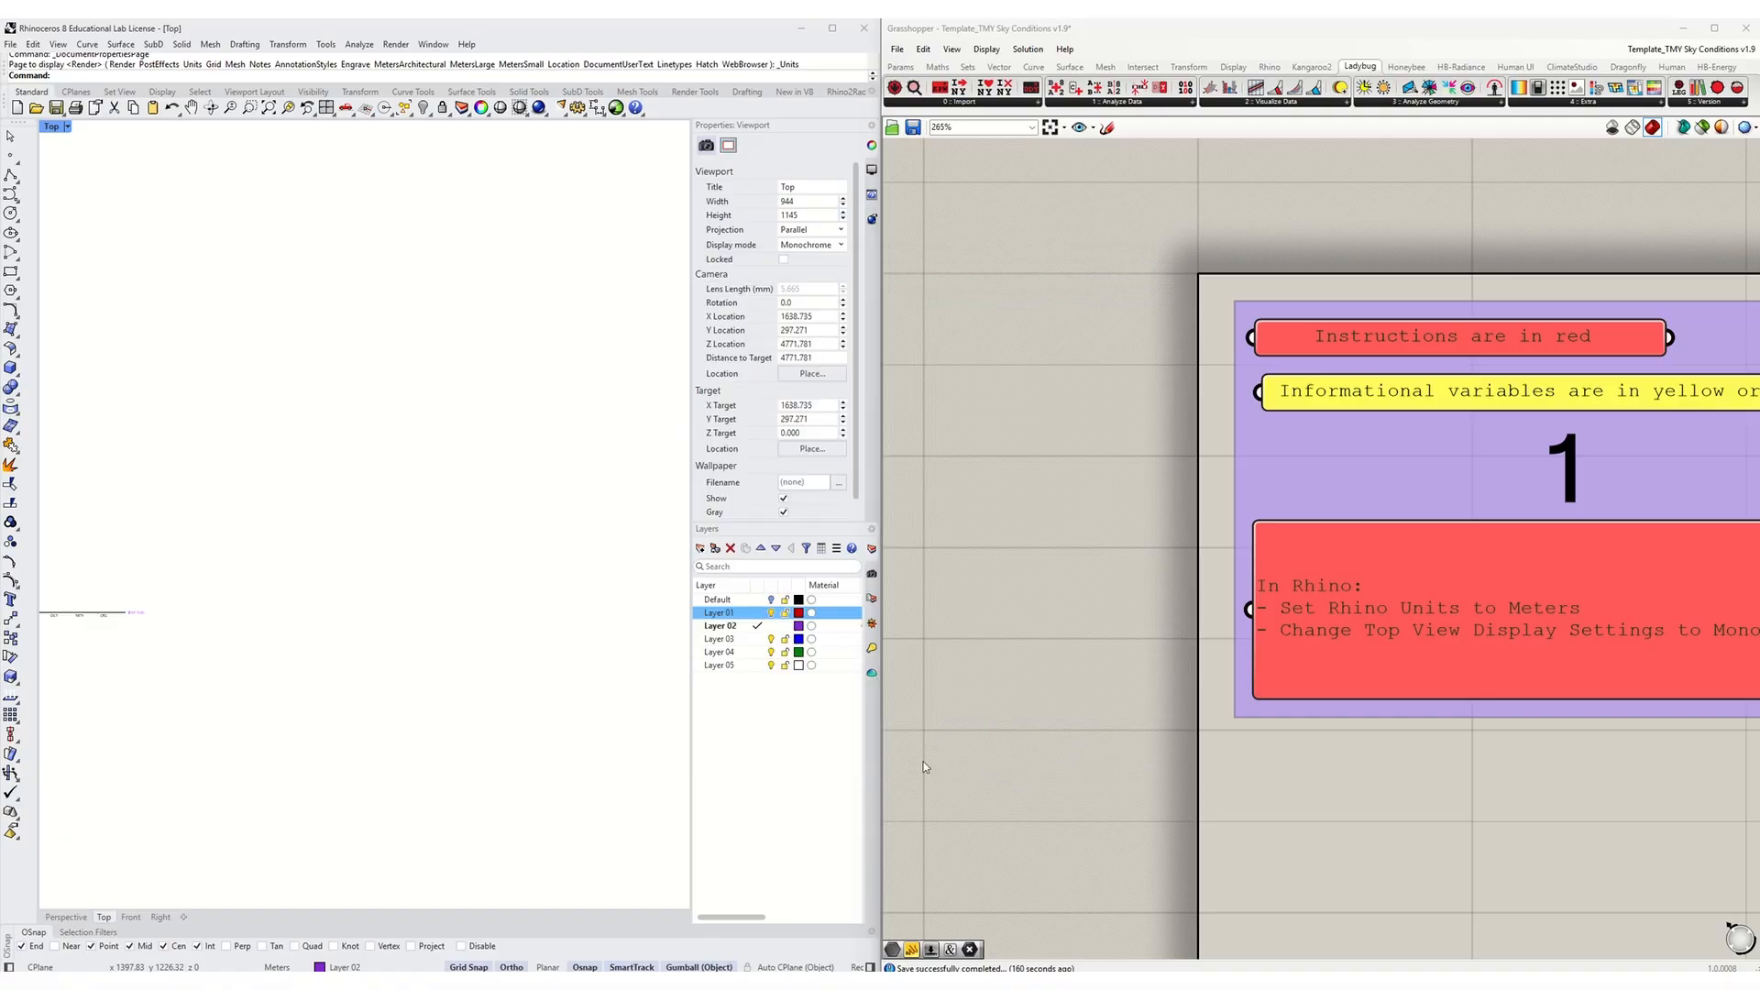
Step: Visit the display options, then switch the Top viewport to Shaded and back to Monochrome
{"action": "left_click", "coordinate": [65, 126]}
{"action": "left_click", "coordinate": [122, 685]}
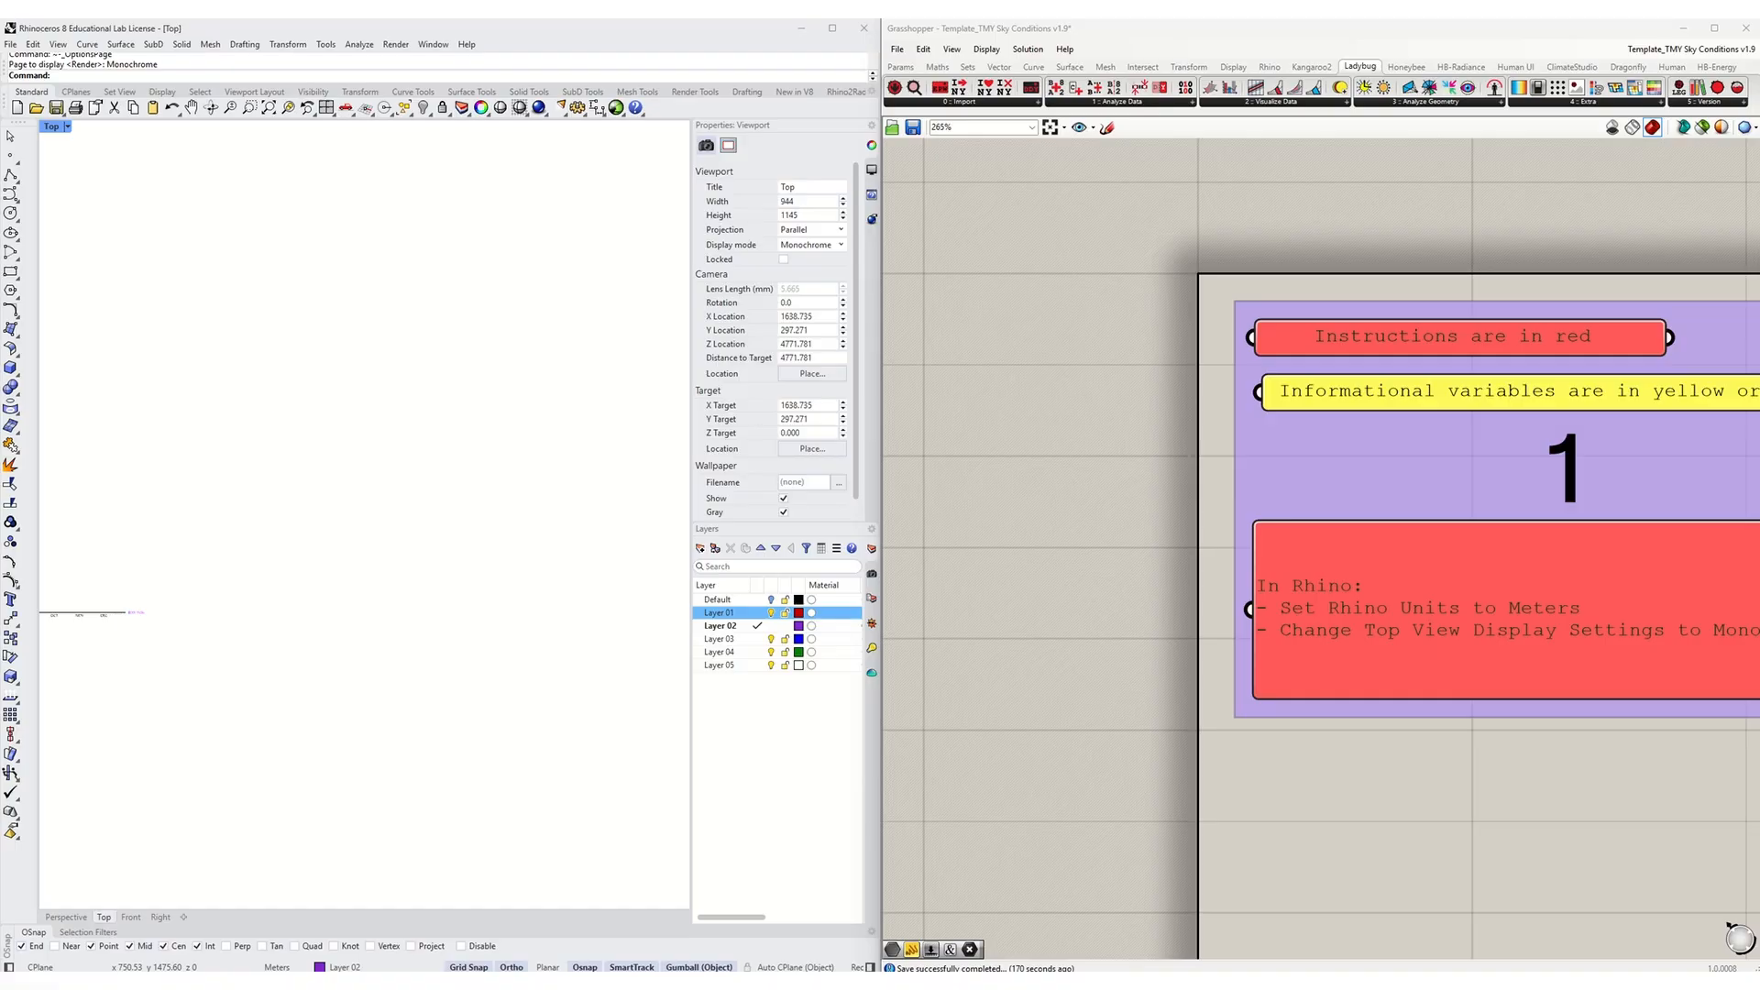
{"action": "left_click", "coordinate": [66, 126]}
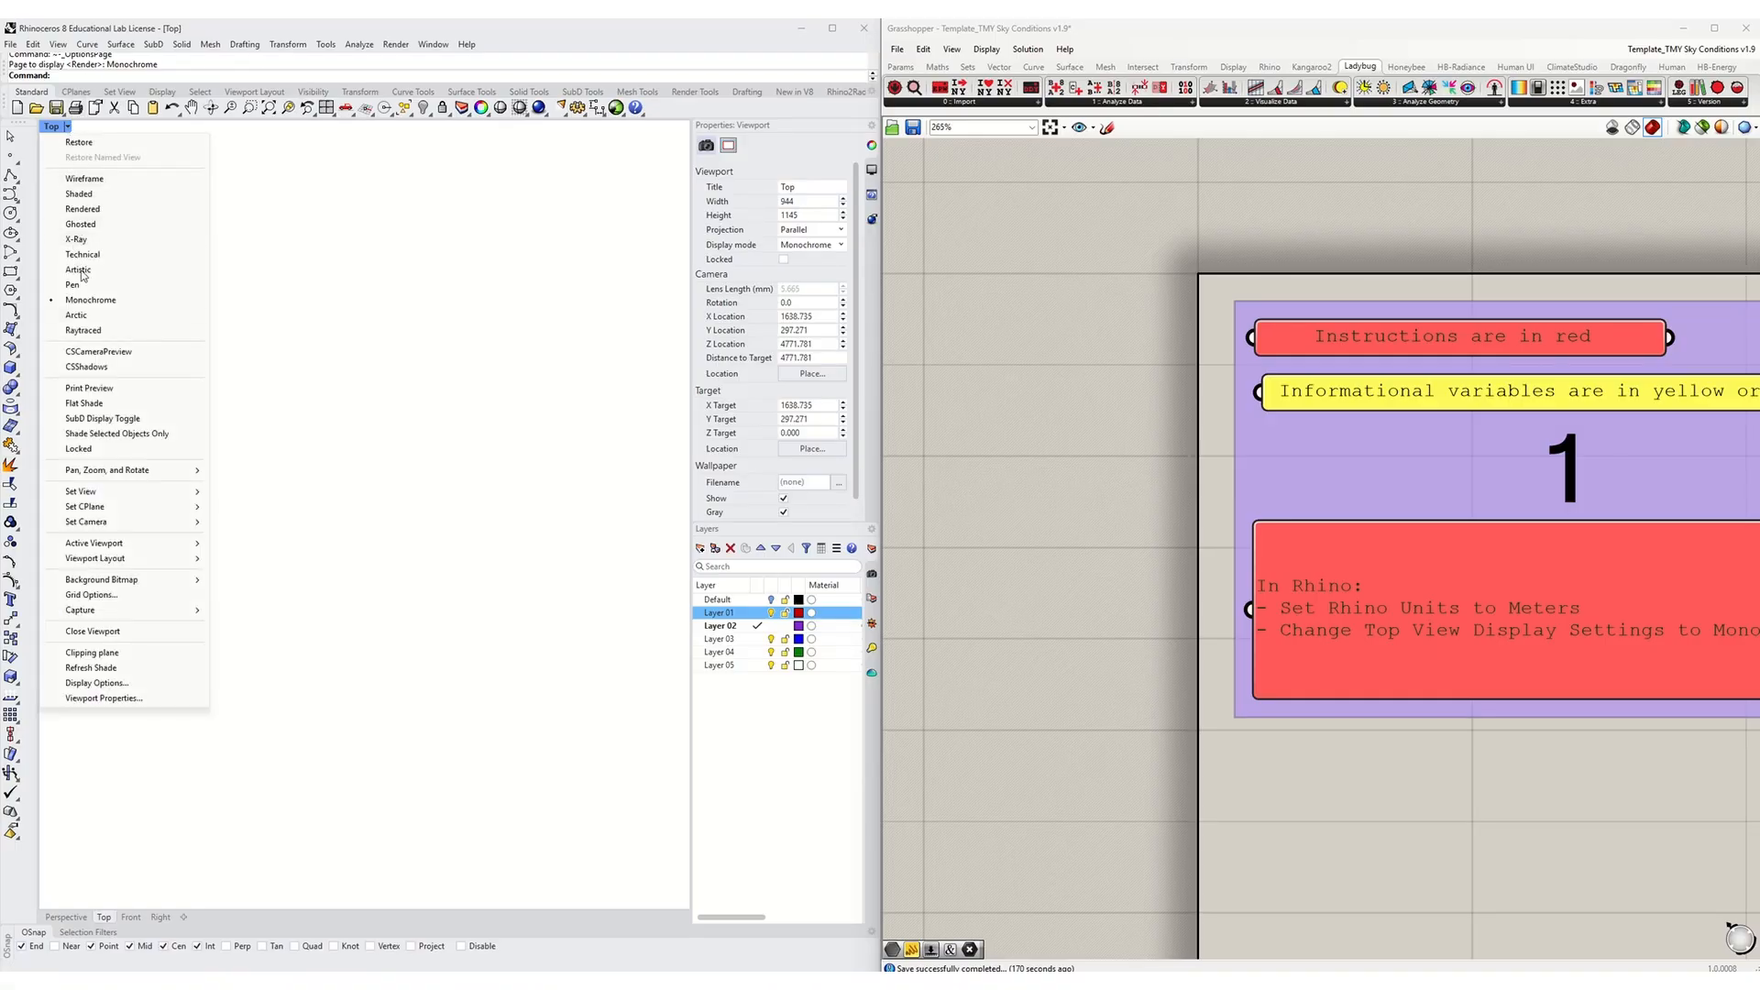
{"action": "left_click", "coordinate": [80, 194]}
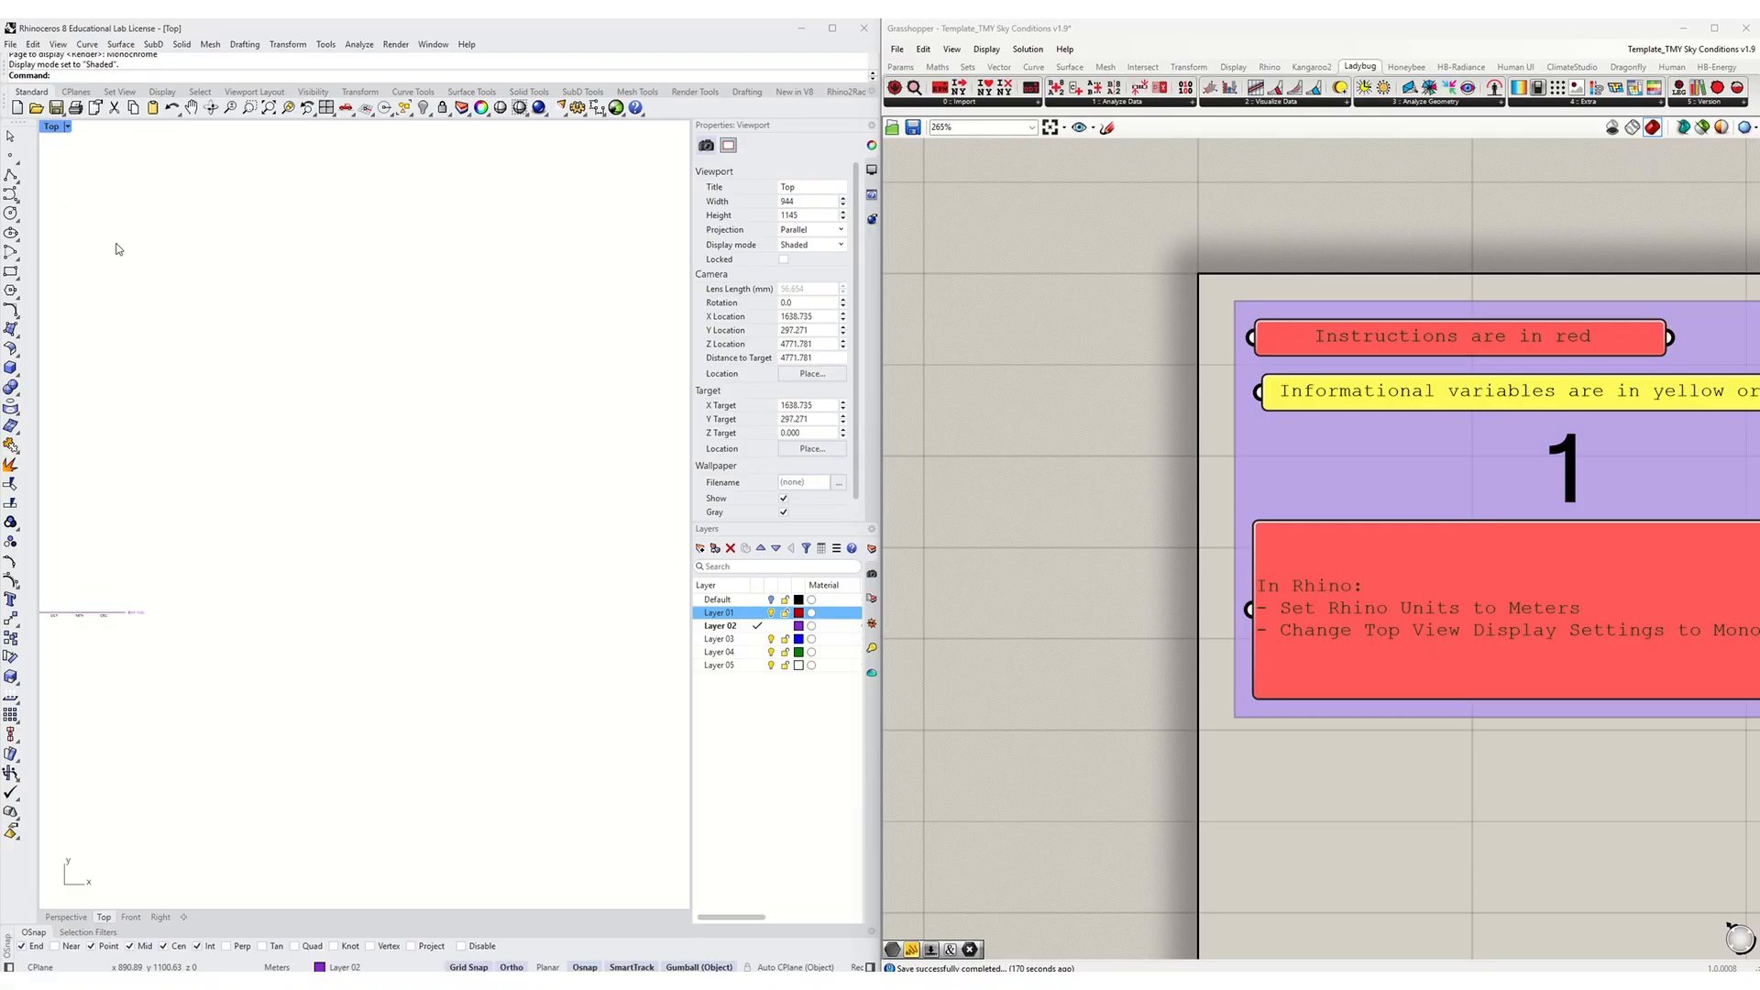
{"action": "left_click", "coordinate": [67, 127]}
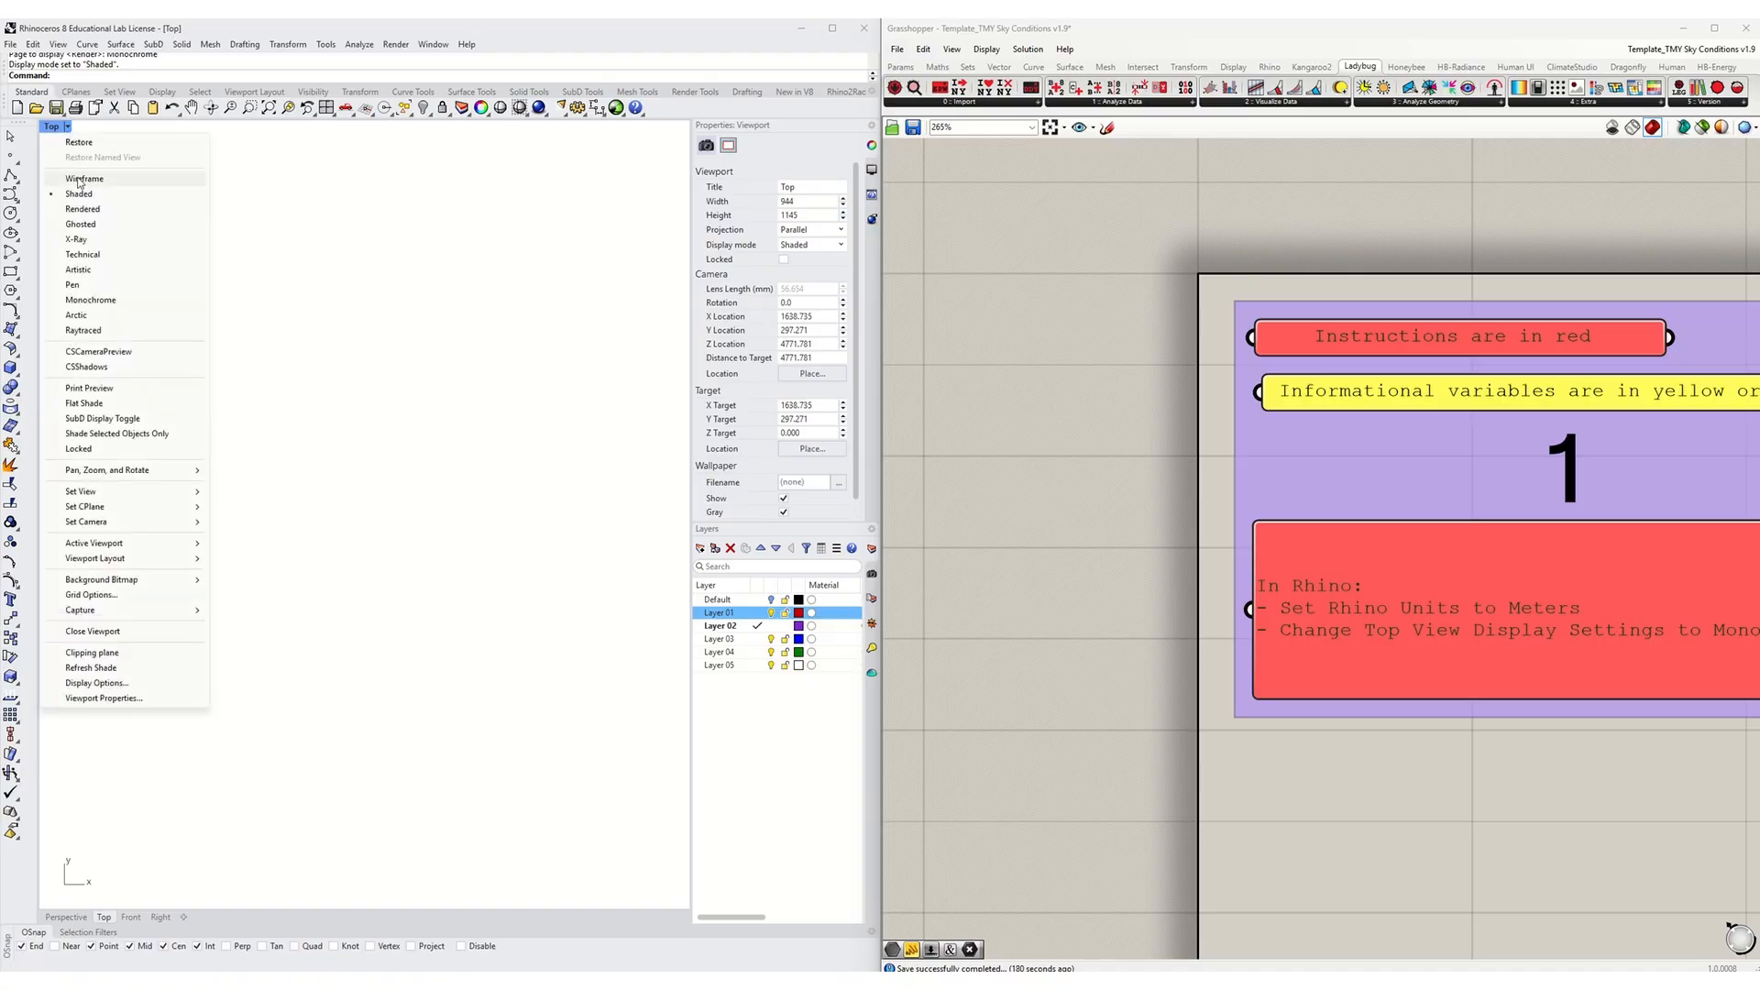
{"action": "left_click", "coordinate": [82, 301]}
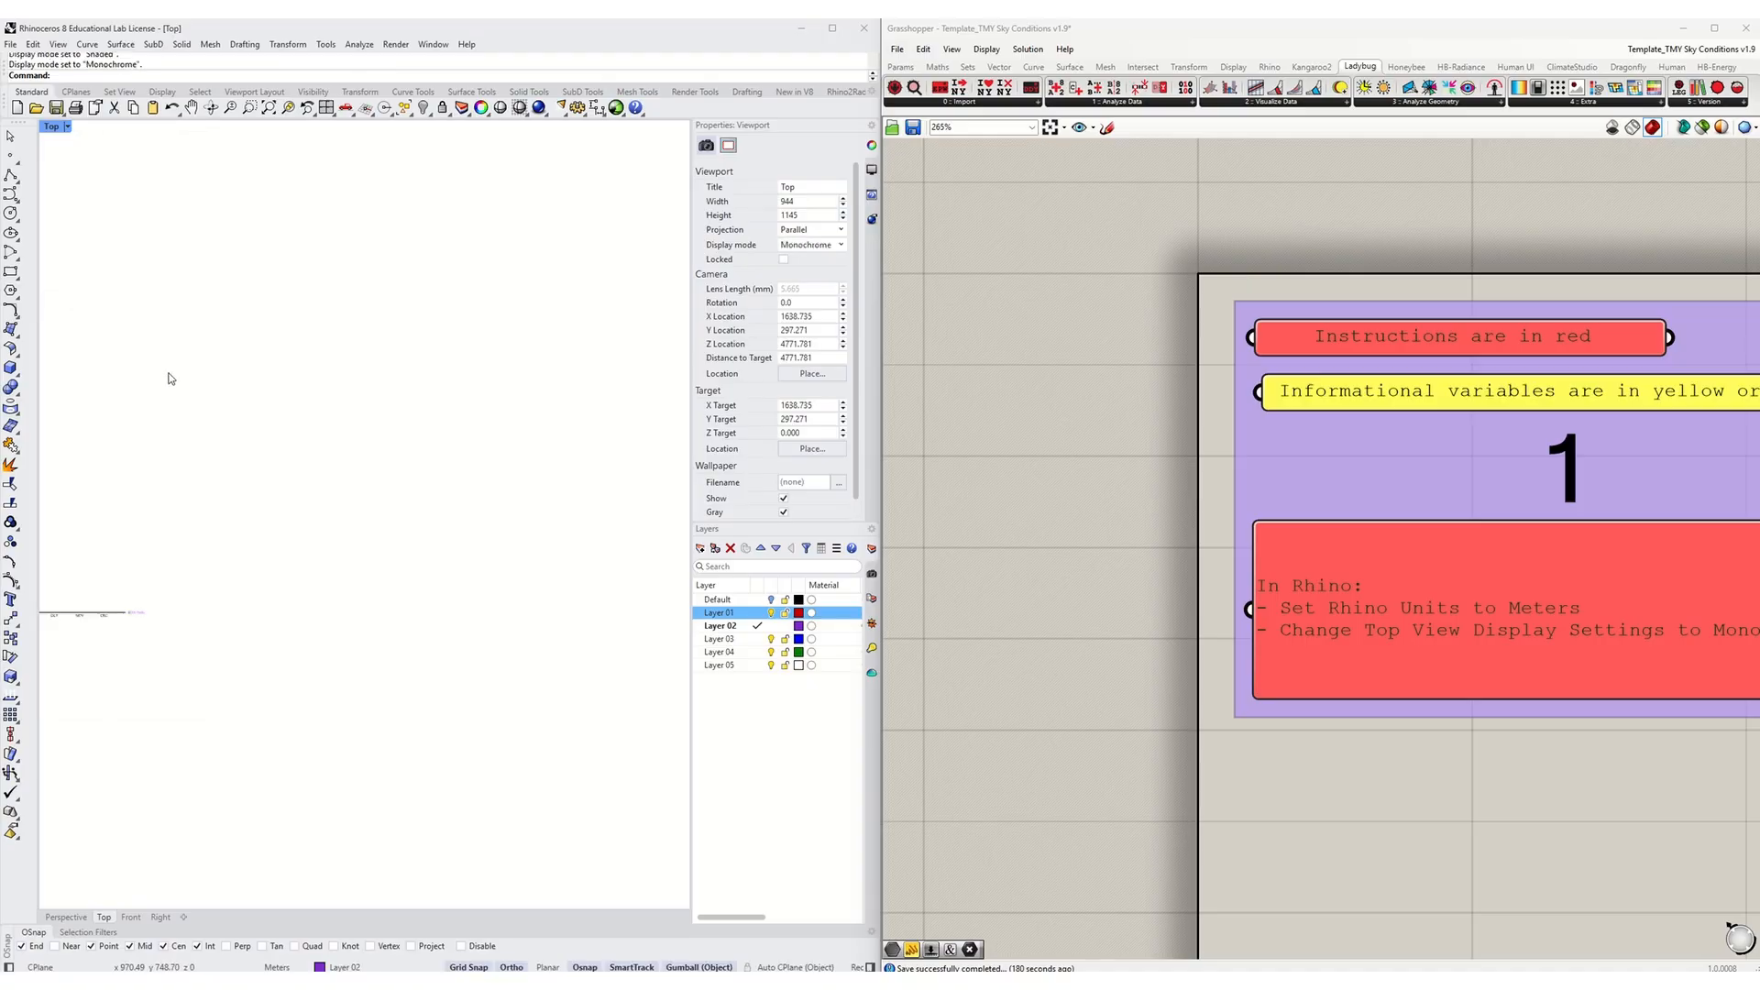
{"action": "scroll", "coordinate": [589, 515], "scroll_direction": "down", "scroll_amount": 5}
{"action": "scroll", "coordinate": [456, 477], "scroll_direction": "up", "scroll_amount": 7}
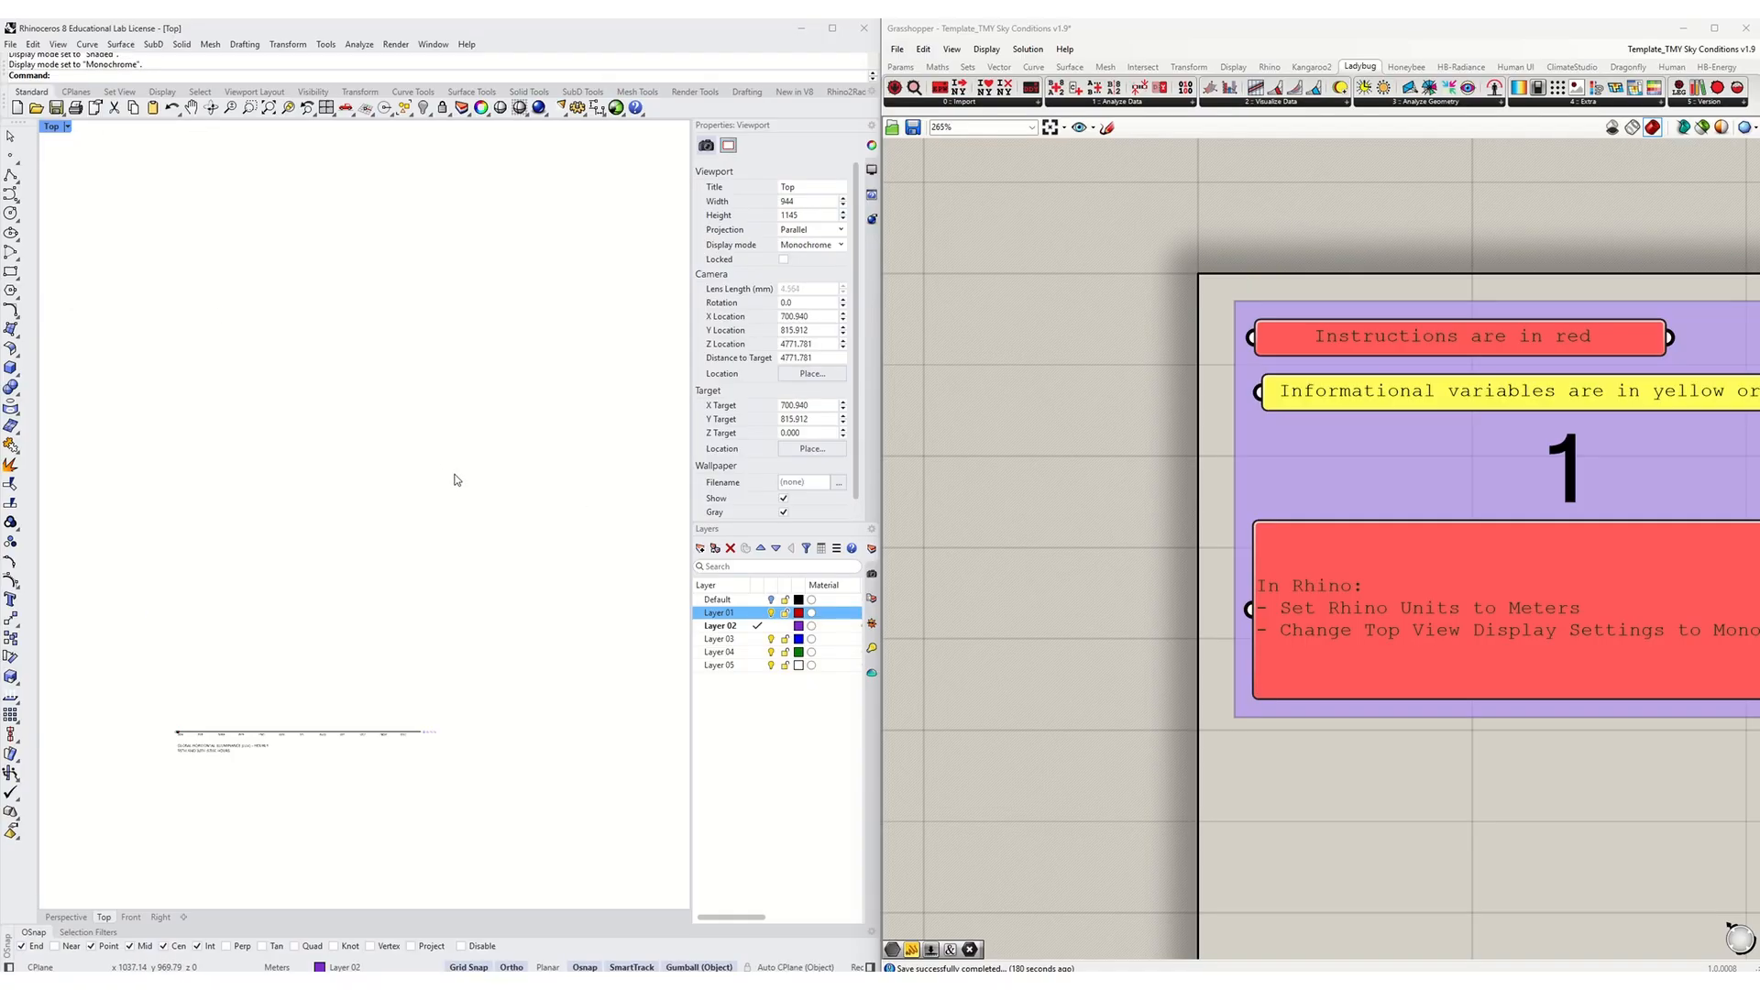
Step: Switch the Top viewport to Shaded and inspect the grid around the origin
{"action": "left_click", "coordinate": [67, 128]}
{"action": "left_click", "coordinate": [83, 193]}
{"action": "scroll", "coordinate": [308, 528], "scroll_direction": "down", "scroll_amount": 3}
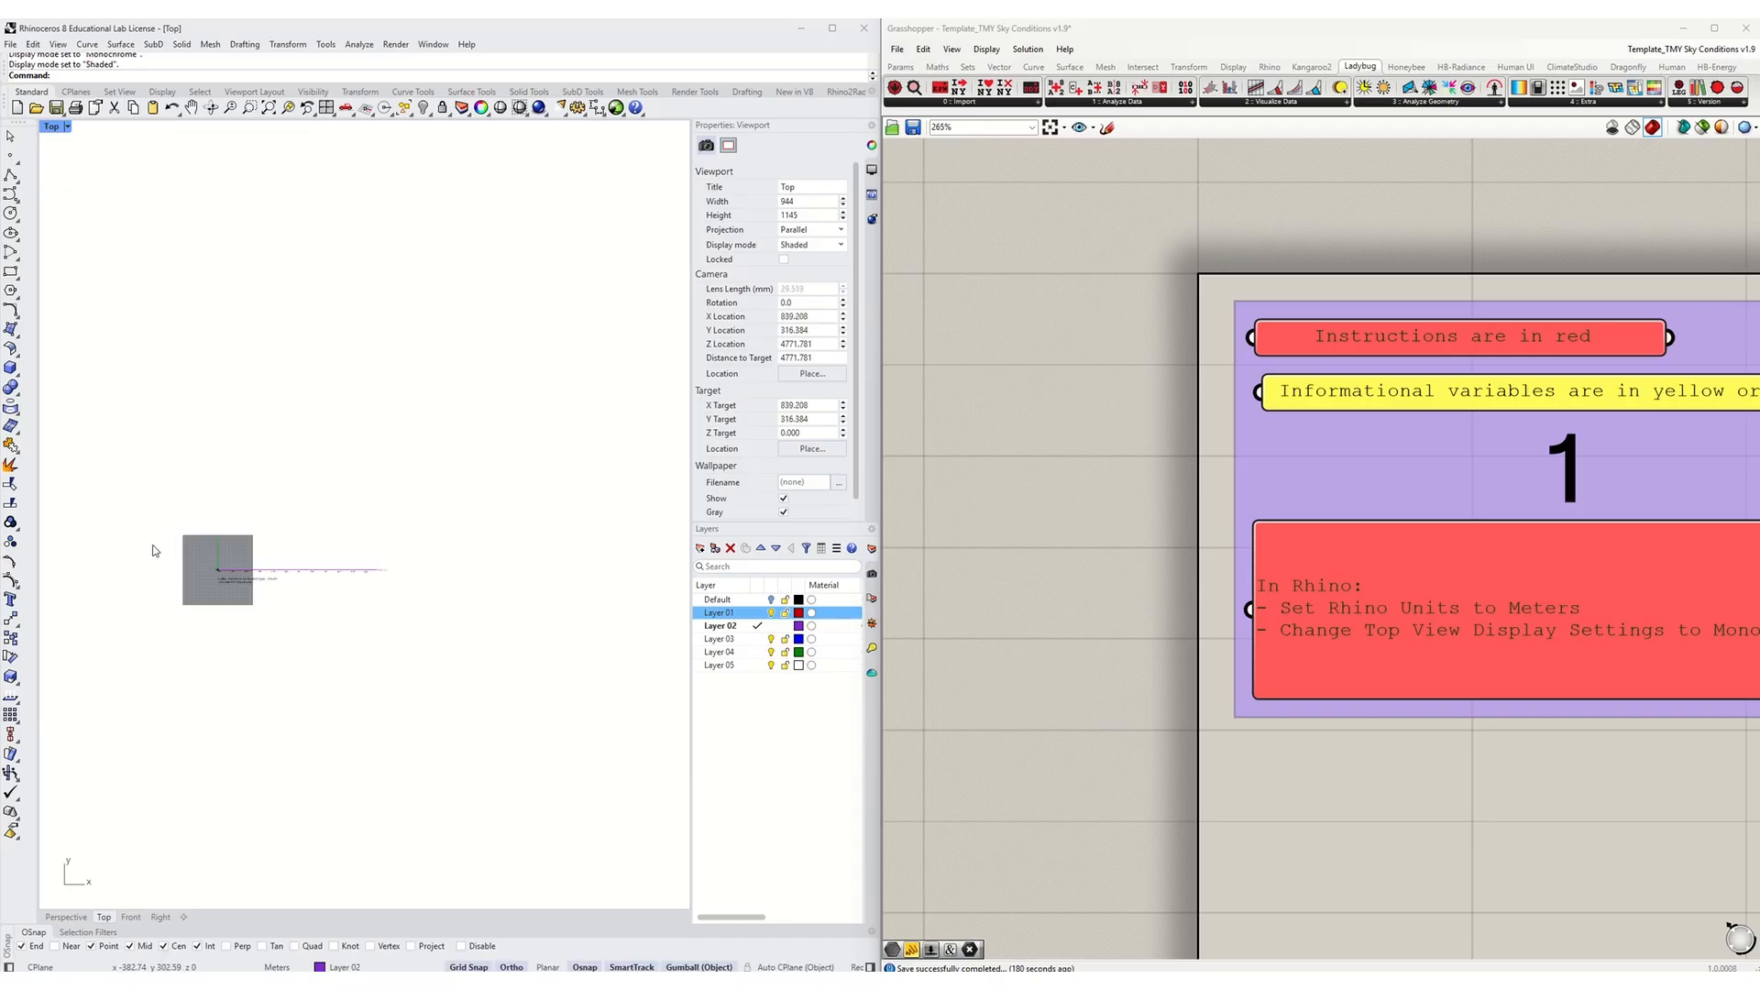
{"action": "scroll", "coordinate": [225, 544], "scroll_direction": "up", "scroll_amount": 5}
{"action": "scroll", "coordinate": [206, 642], "scroll_direction": "down", "scroll_amount": 3}
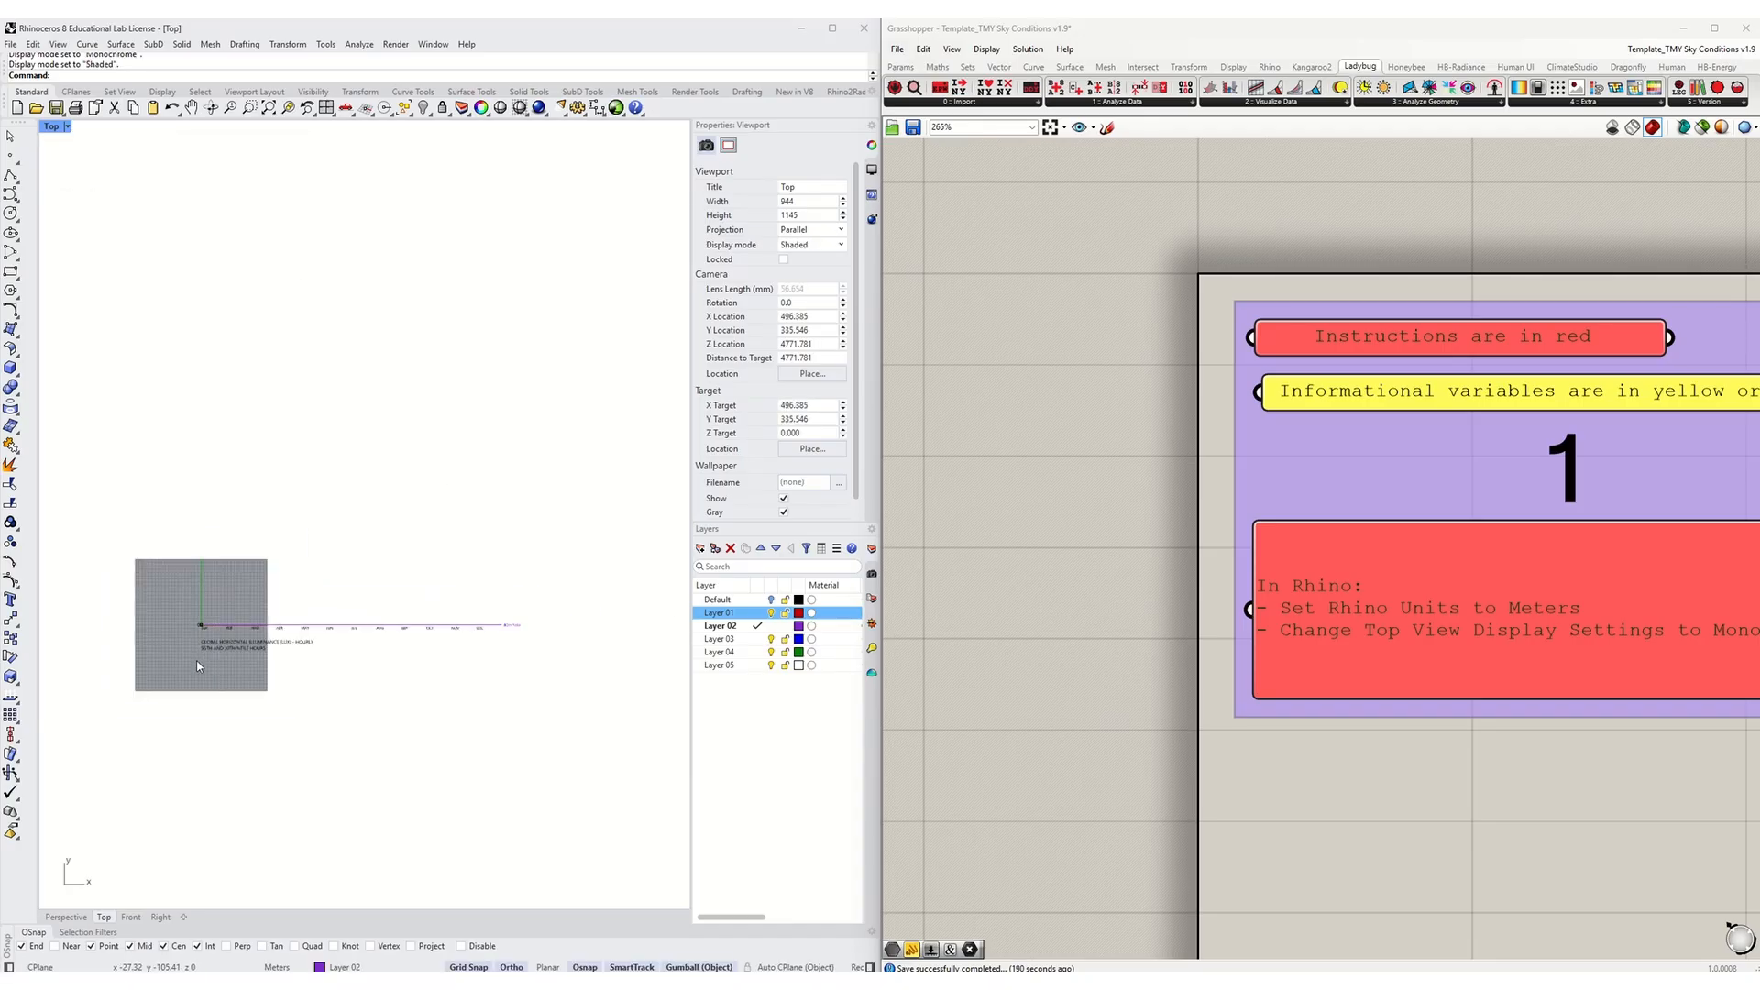
Step: Set the Top viewport's display mode to Monochrome
{"action": "left_click", "coordinate": [67, 127]}
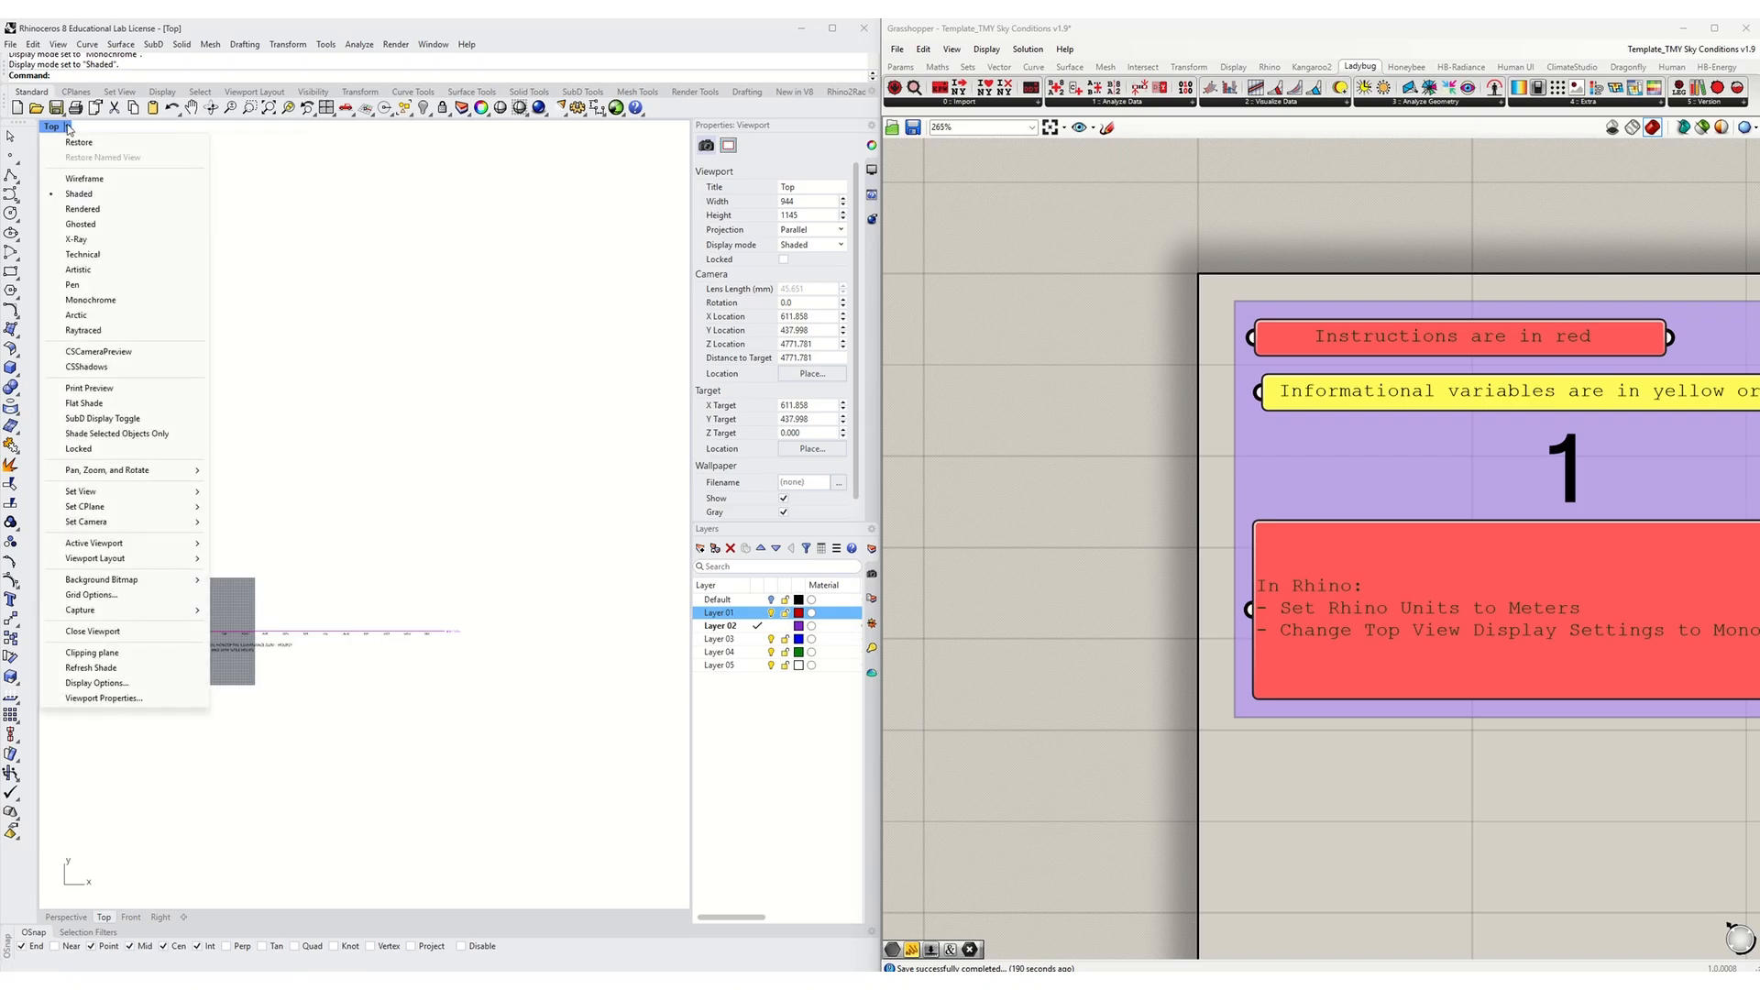
{"action": "left_click", "coordinate": [94, 301]}
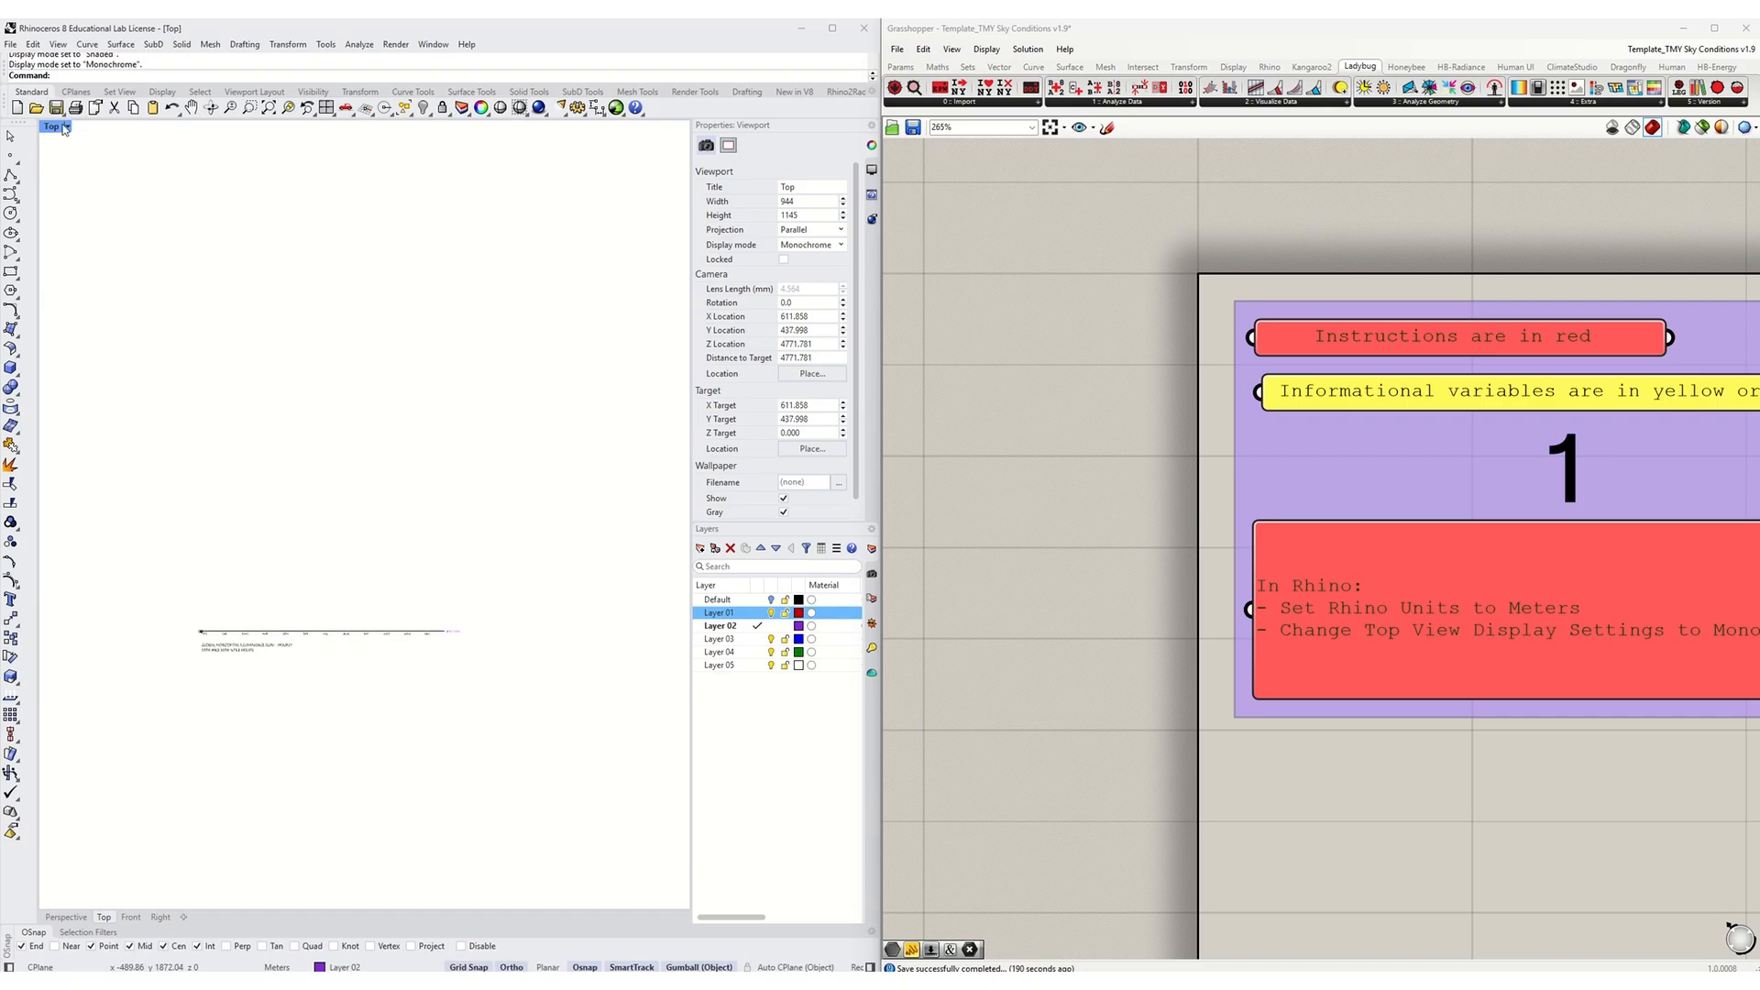
{"action": "right_click_drag", "start_coordinate": [375, 381], "coordinate": [337, 367]}
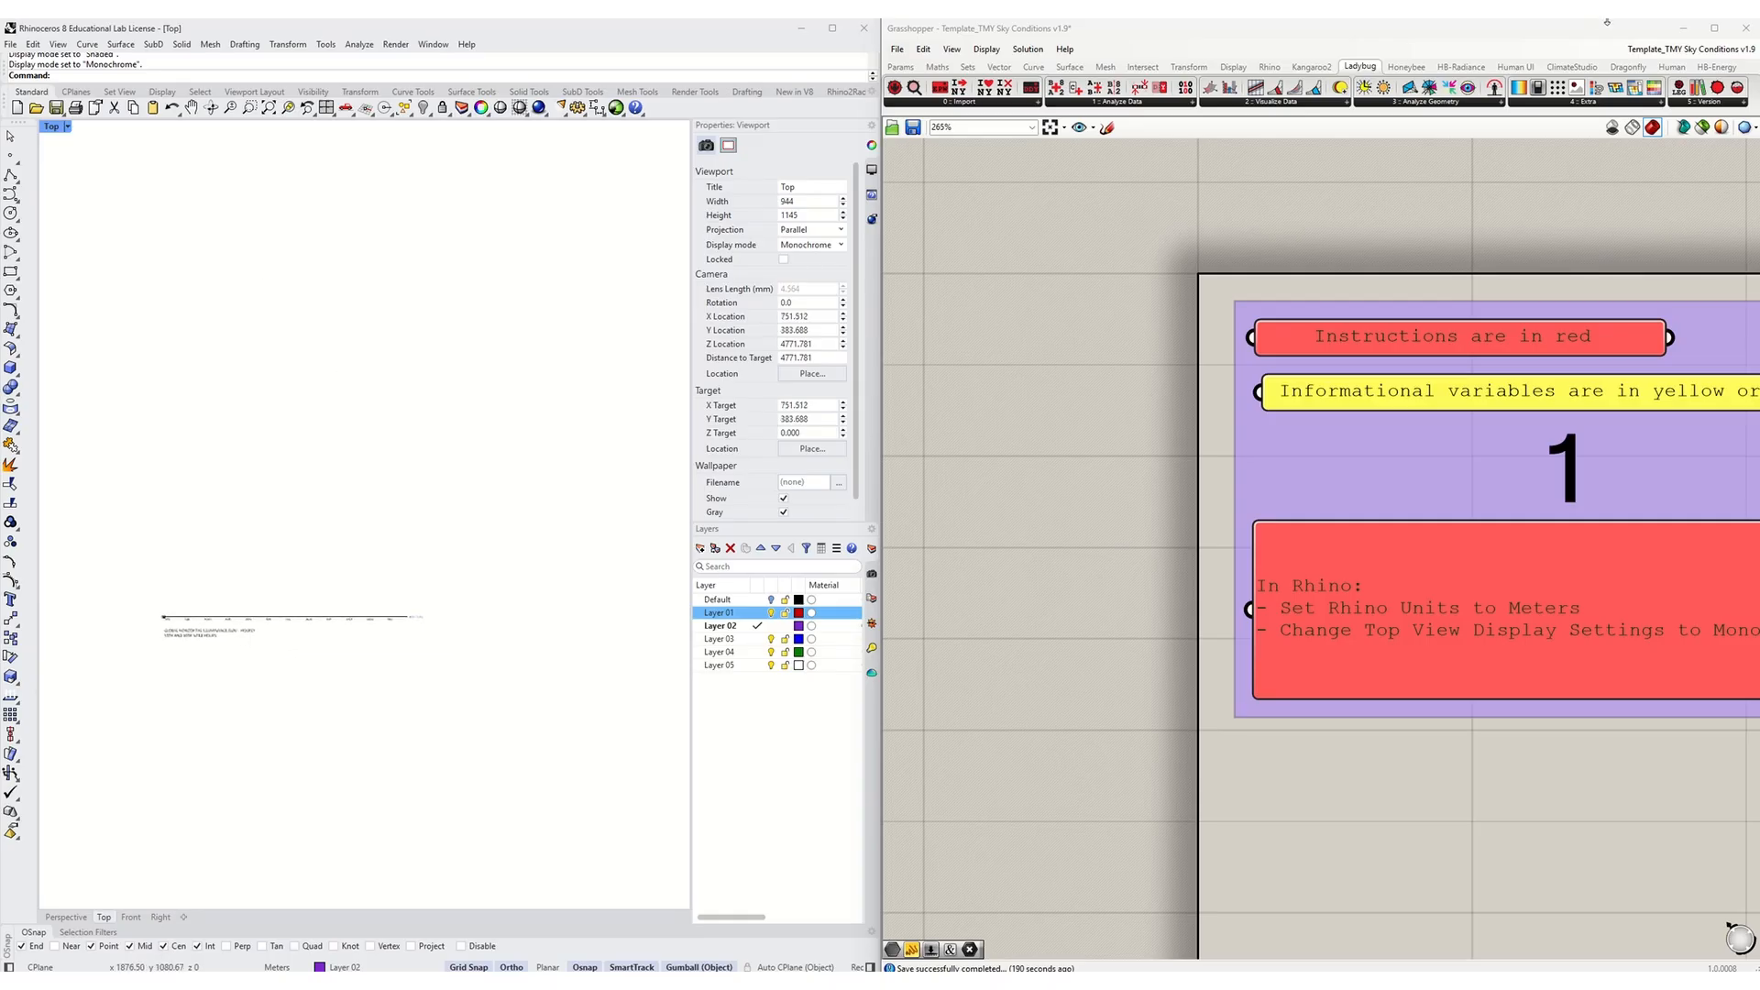
Step: Maximize Grasshopper and set the toggle feeding EPWMap to True in the Select Climate group to open the EPW map webpage
{"action": "left_click", "coordinate": [1713, 28]}
{"action": "scroll", "coordinate": [630, 305], "scroll_direction": "down", "scroll_amount": 5}
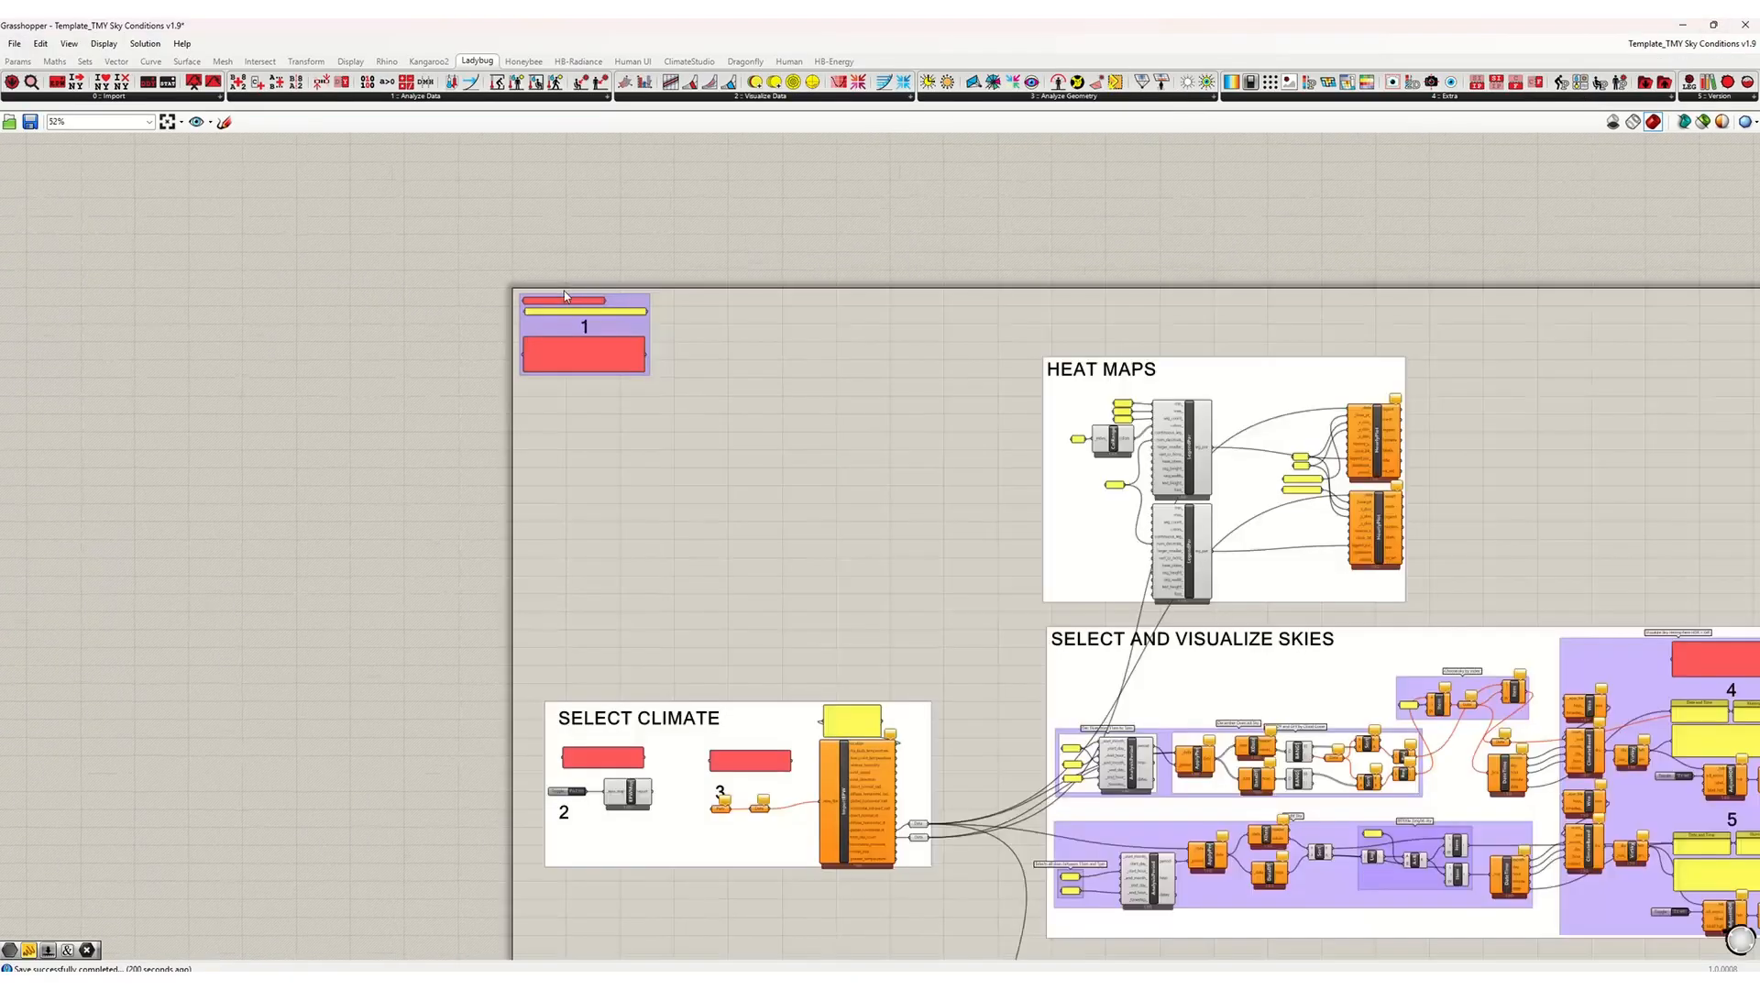
{"action": "scroll", "coordinate": [631, 470], "scroll_direction": "up", "scroll_amount": 3}
{"action": "right_click_drag", "start_coordinate": [590, 604], "coordinate": [589, 346]}
{"action": "scroll", "coordinate": [589, 345], "scroll_direction": "up", "scroll_amount": 1}
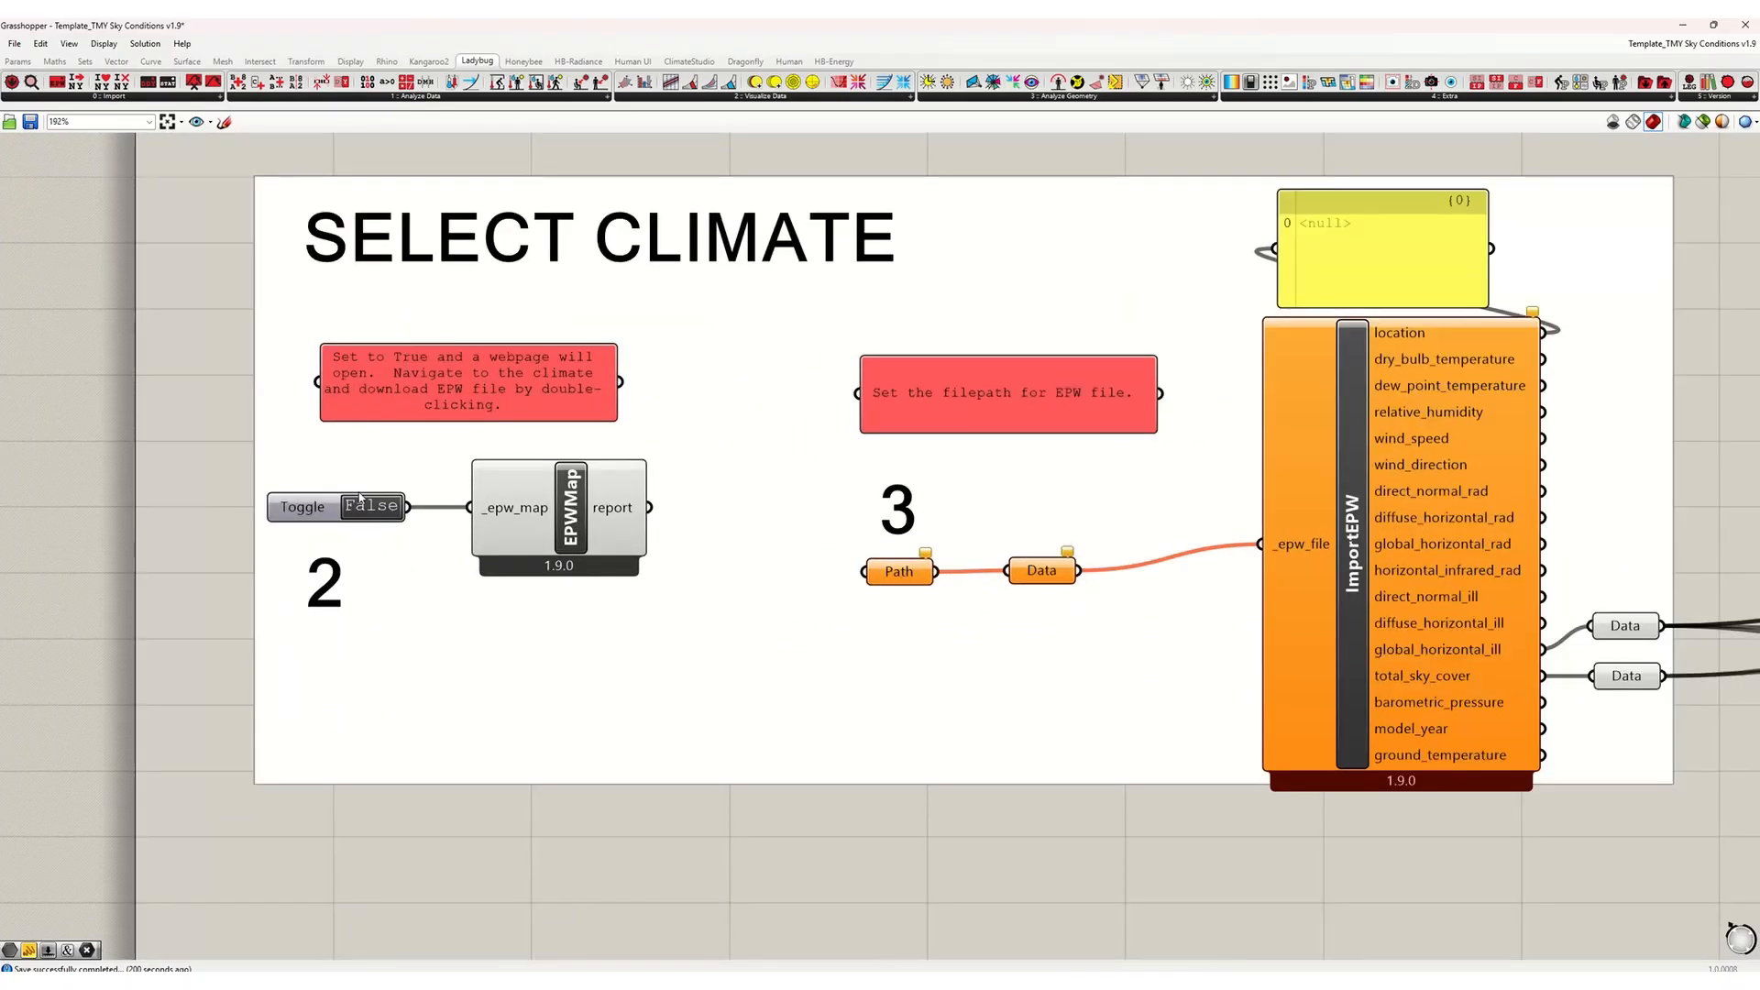
{"action": "left_click_drag", "start_coordinate": [328, 499], "coordinate": [335, 493]}
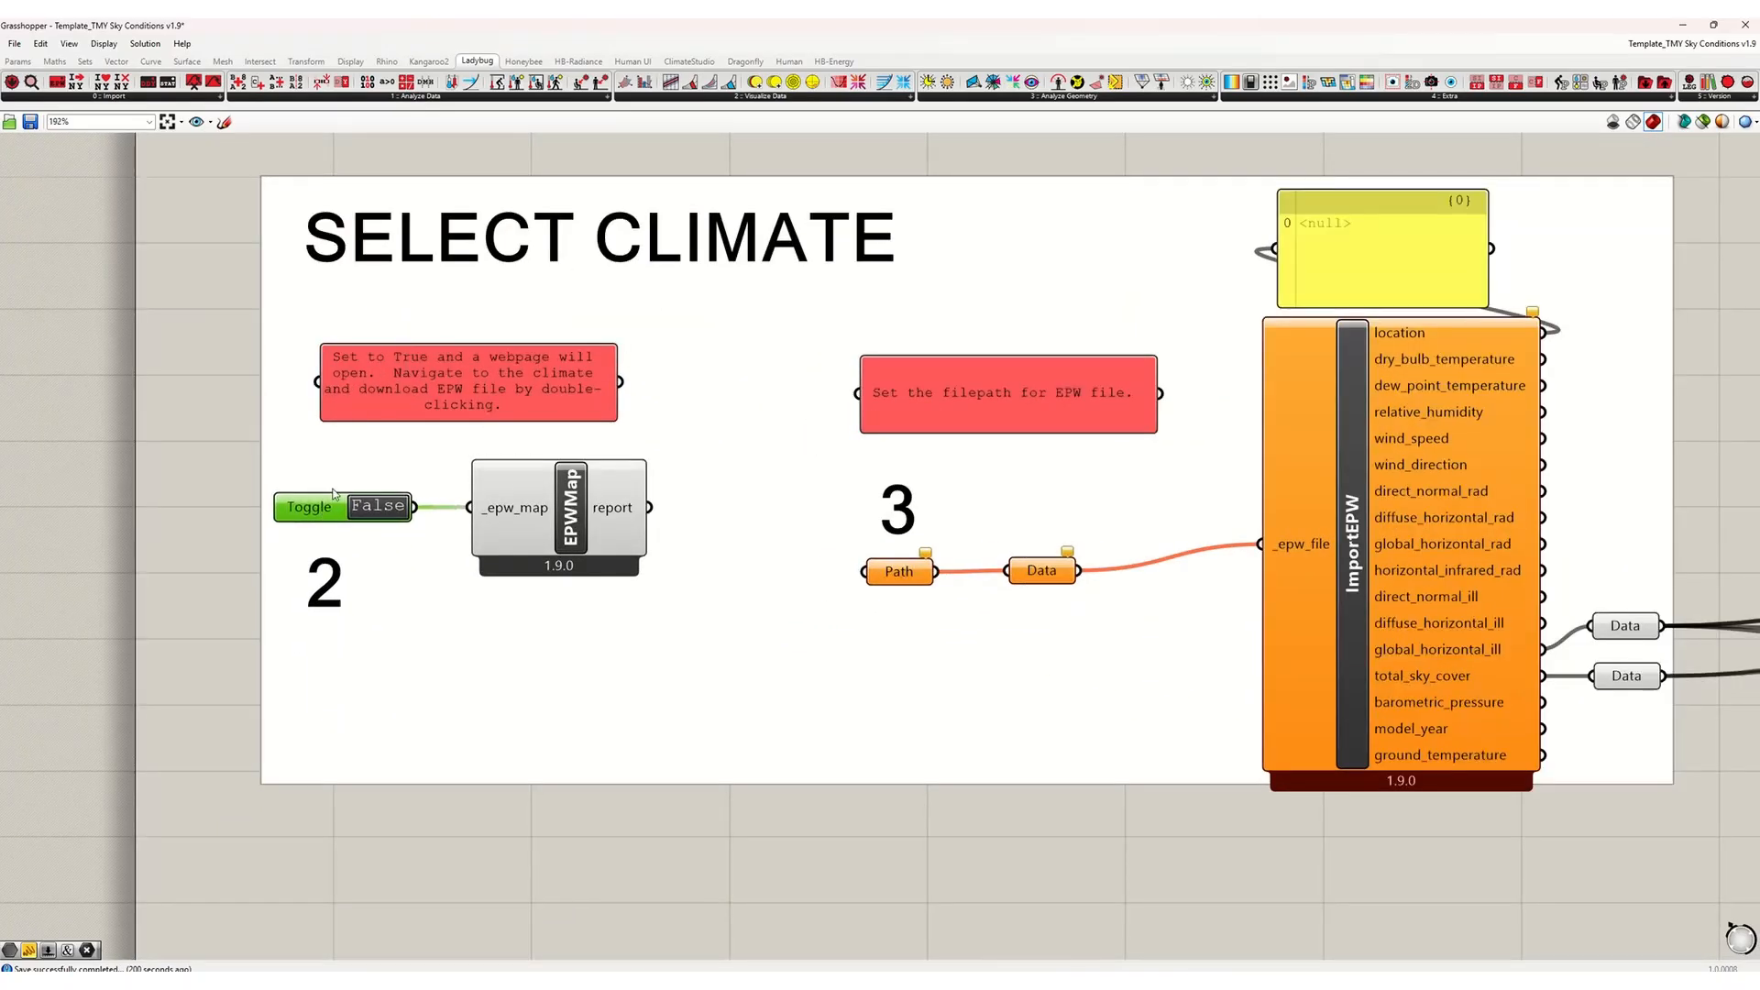
{"action": "double_click", "coordinate": [391, 507]}
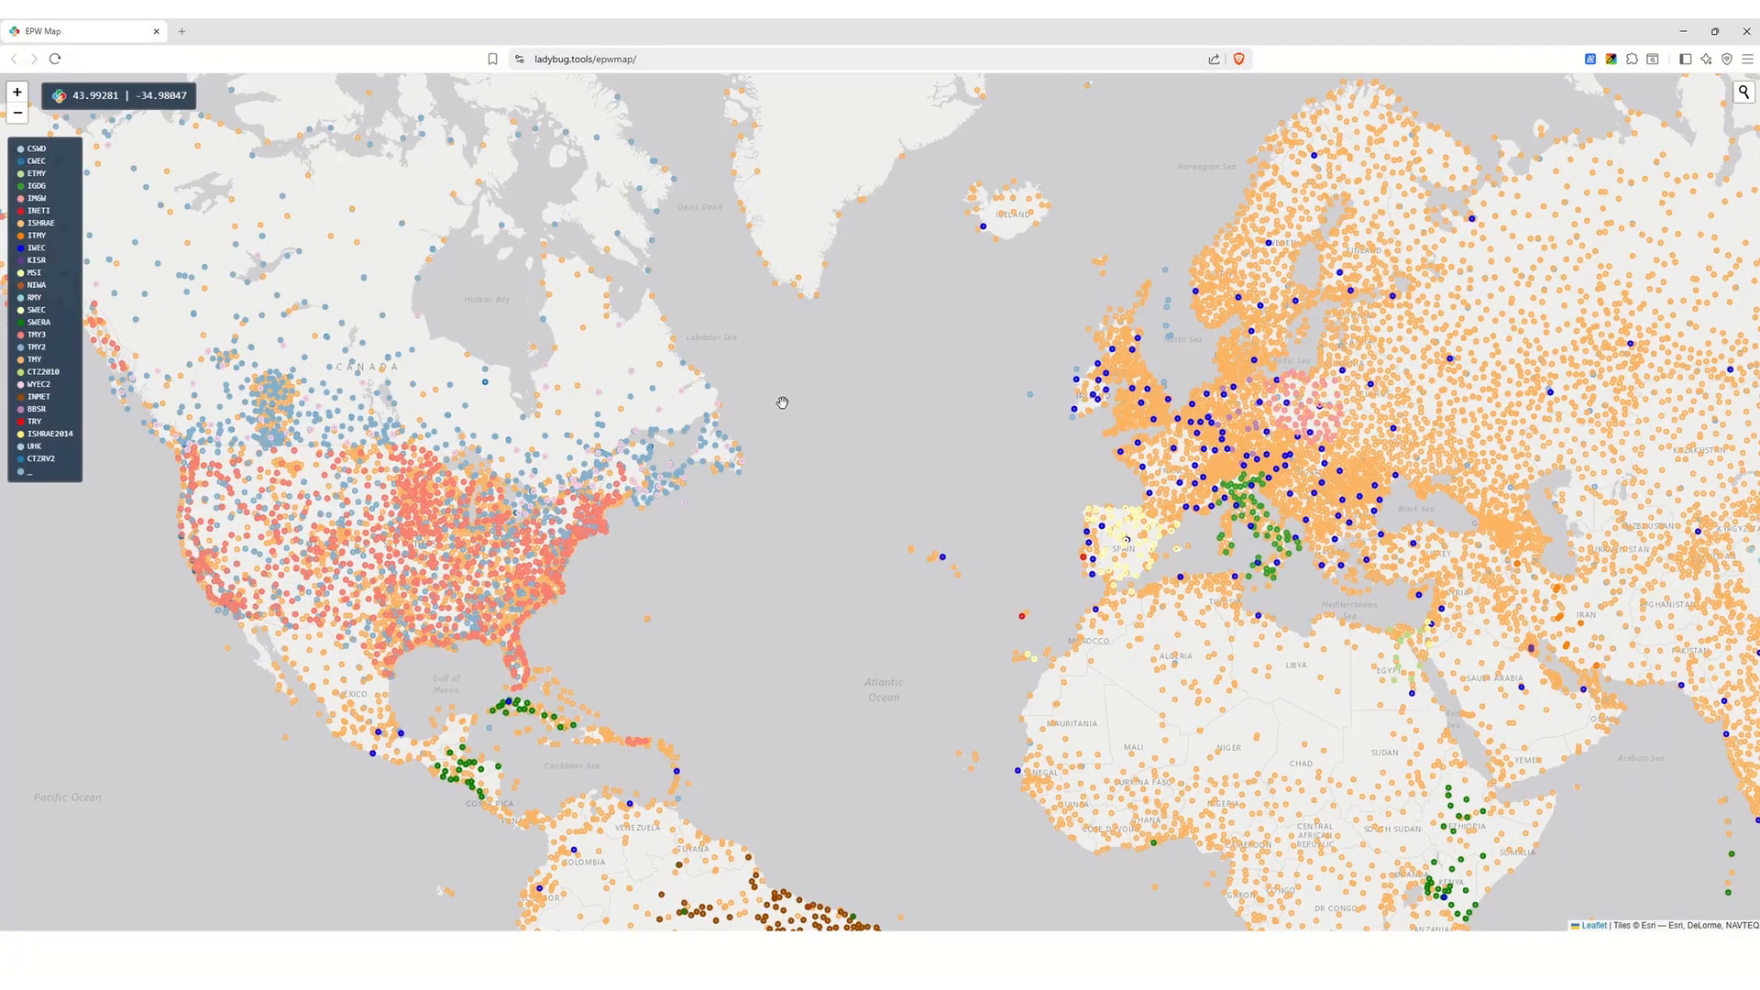
Step: Search the EPW map for San Francisco, California and dismiss the location popup
{"action": "scroll", "coordinate": [782, 403], "scroll_direction": "down", "scroll_amount": 3}
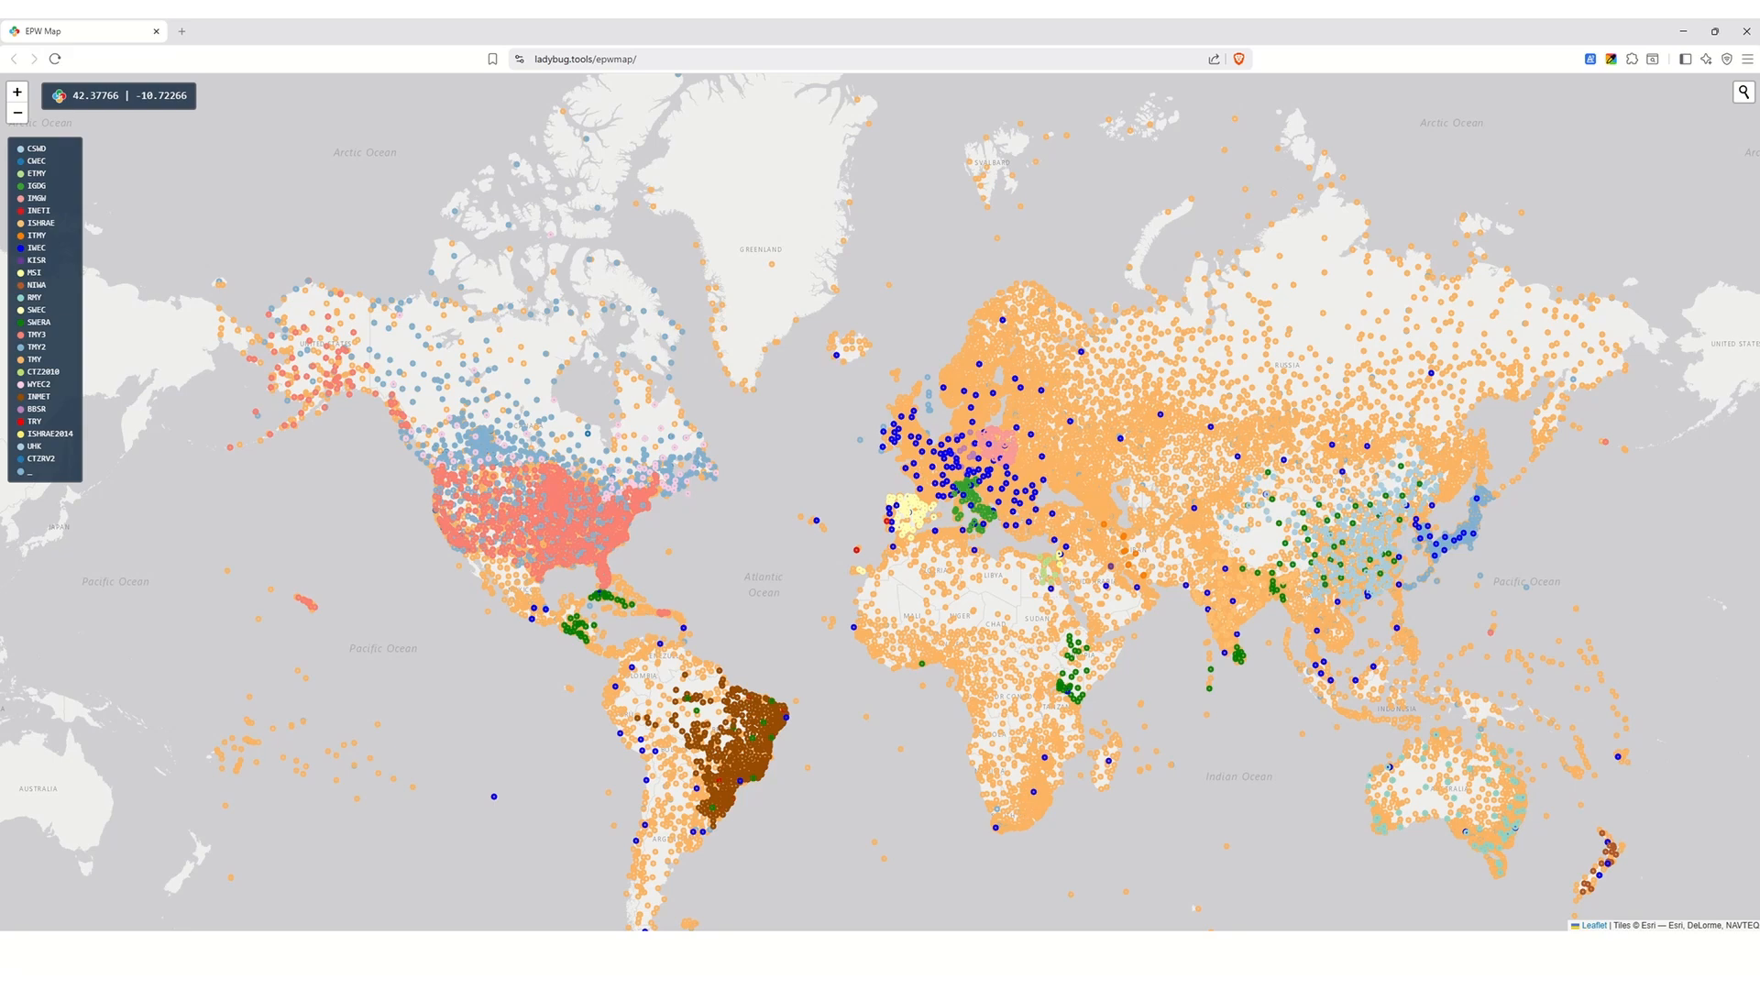
{"action": "left_click", "coordinate": [1743, 92]}
{"action": "type", "text": "san francisco,"}
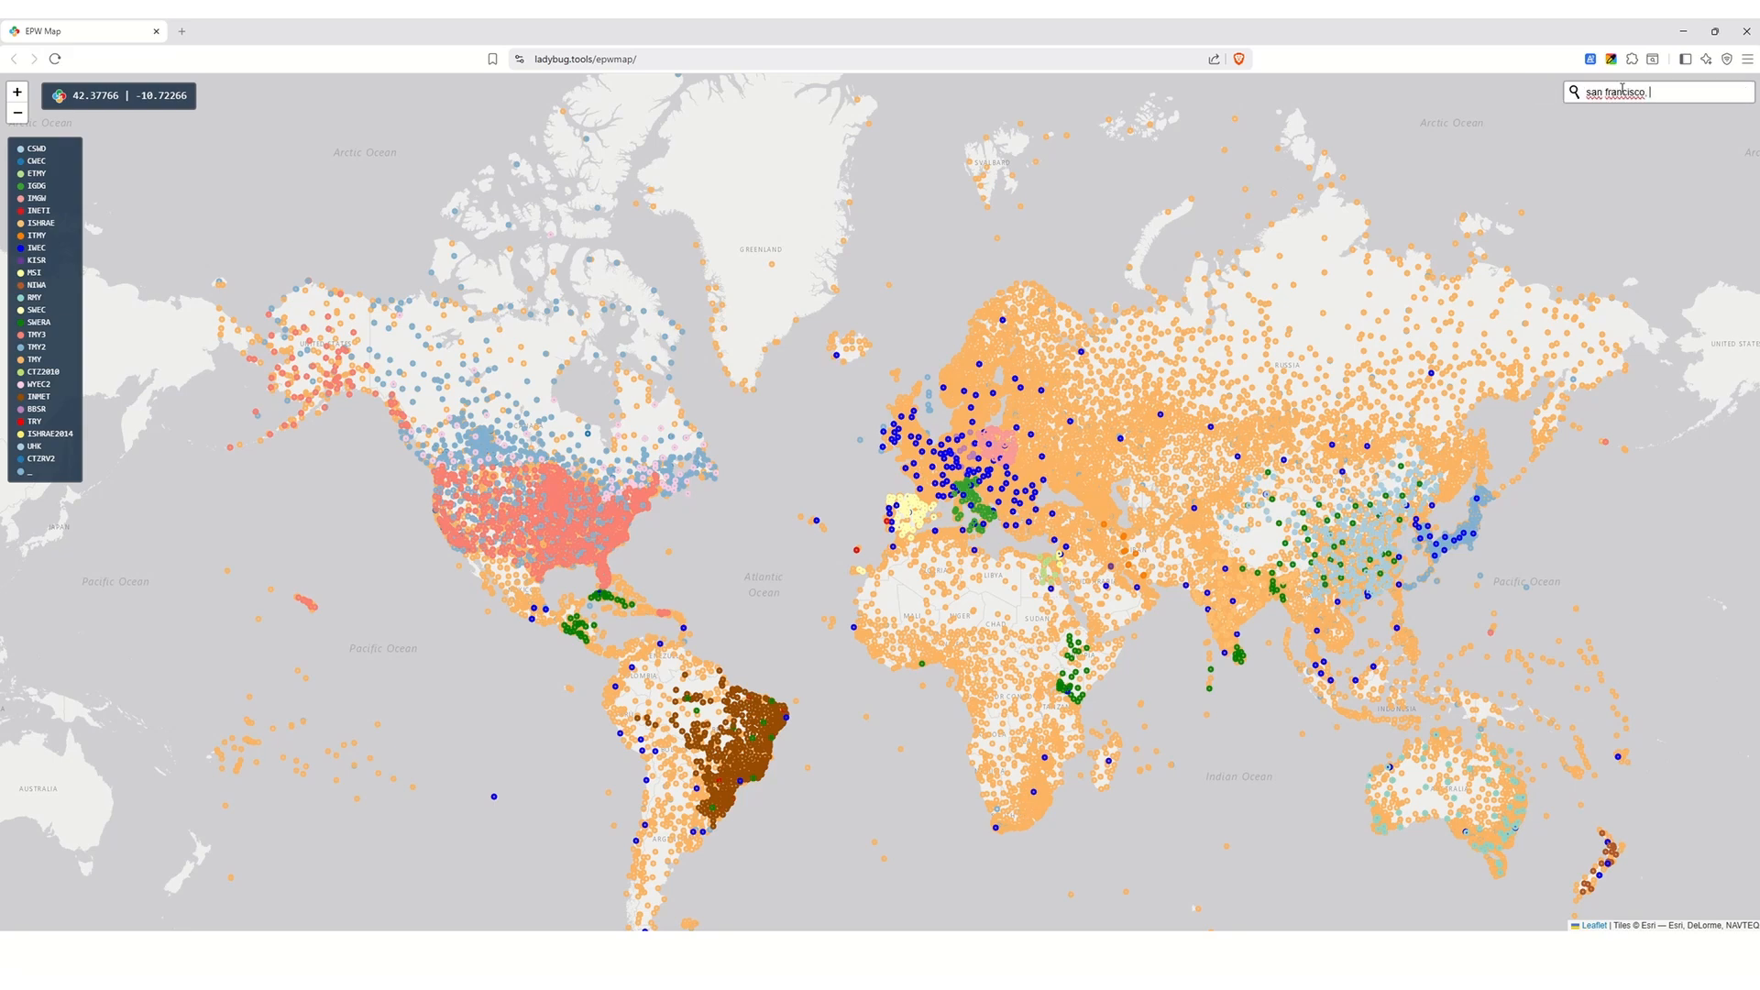
{"action": "key", "text": "Return"}
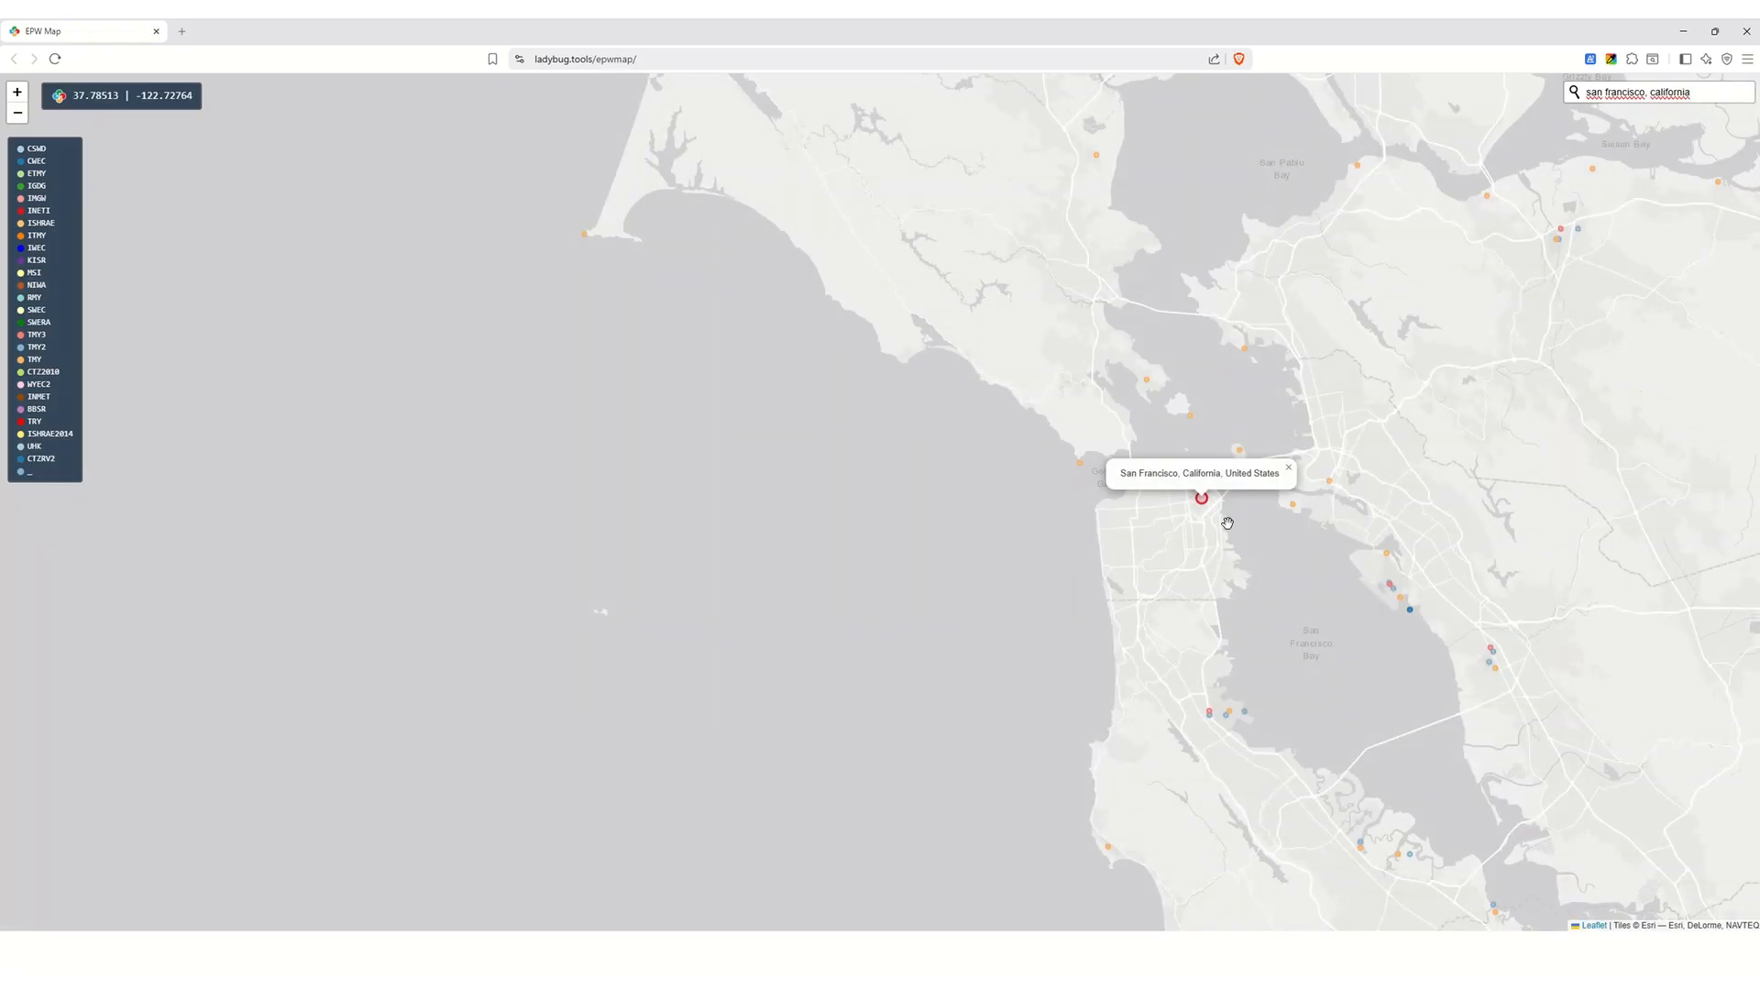
{"action": "left_click", "coordinate": [1288, 467]}
Step: Locate the San.Francisco-Presidio CA USA TMYx station near the Golden Gate on the map and download its climate file
{"action": "left_click_drag", "start_coordinate": [1296, 615], "coordinate": [1011, 480]}
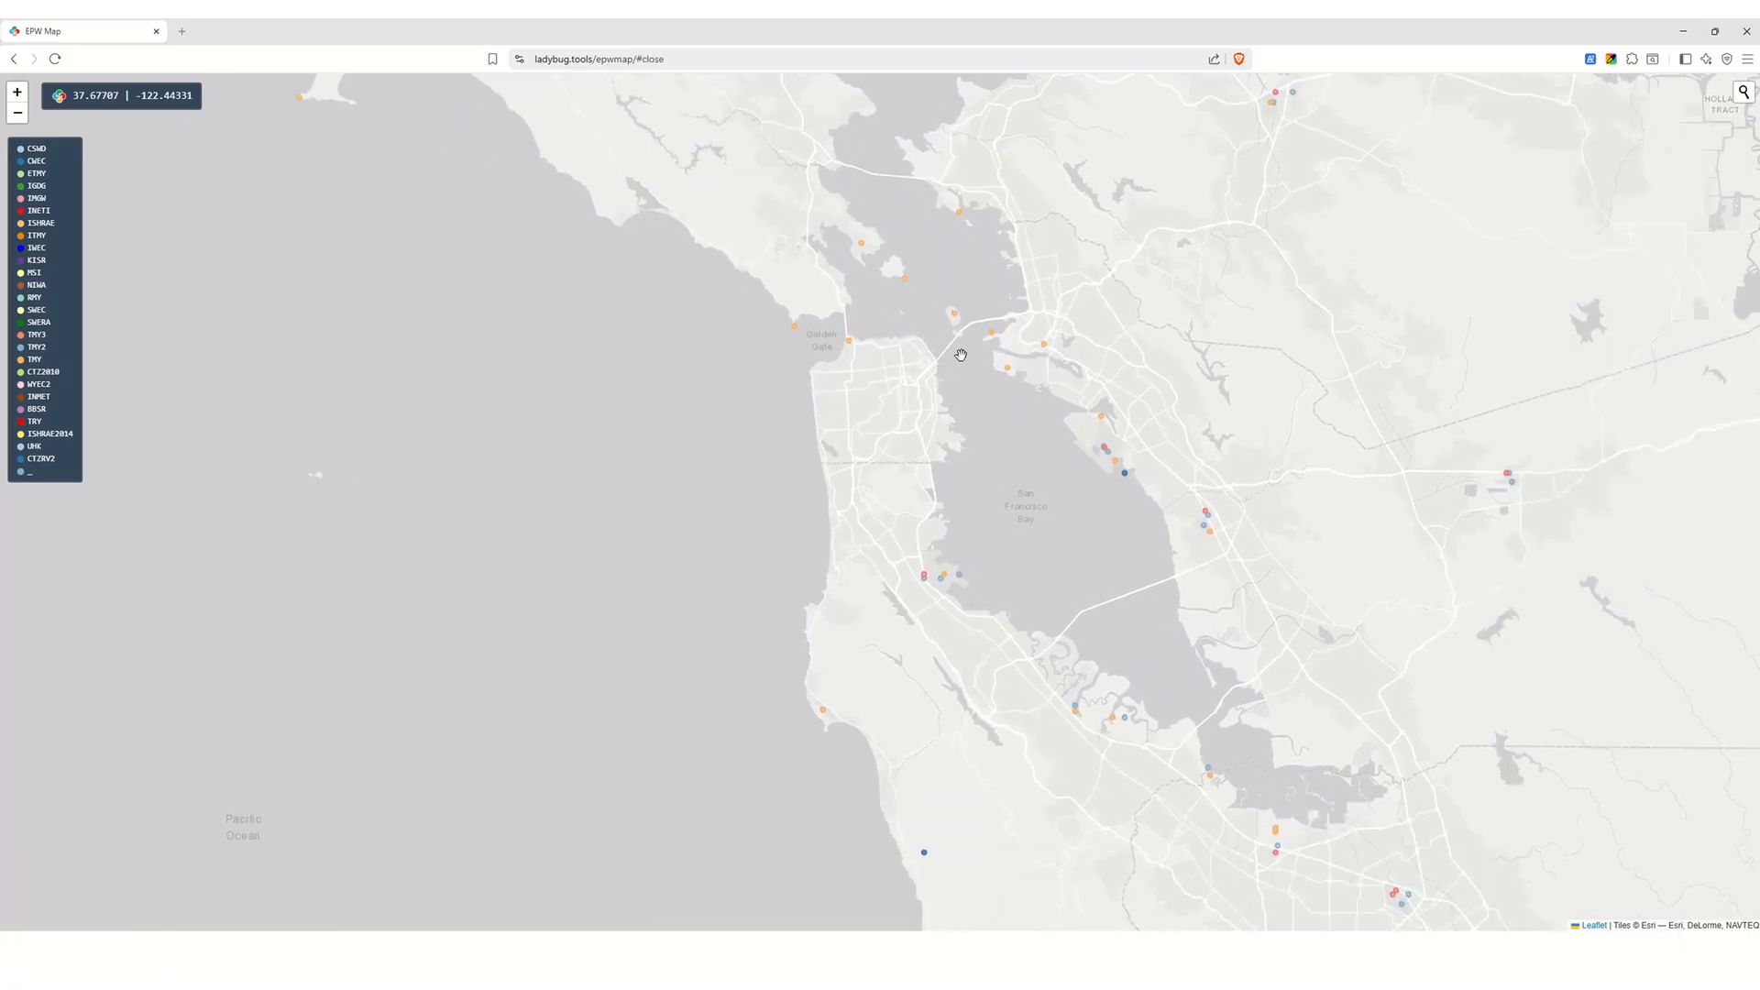
{"action": "scroll", "coordinate": [794, 302], "scroll_direction": "up", "scroll_amount": 2}
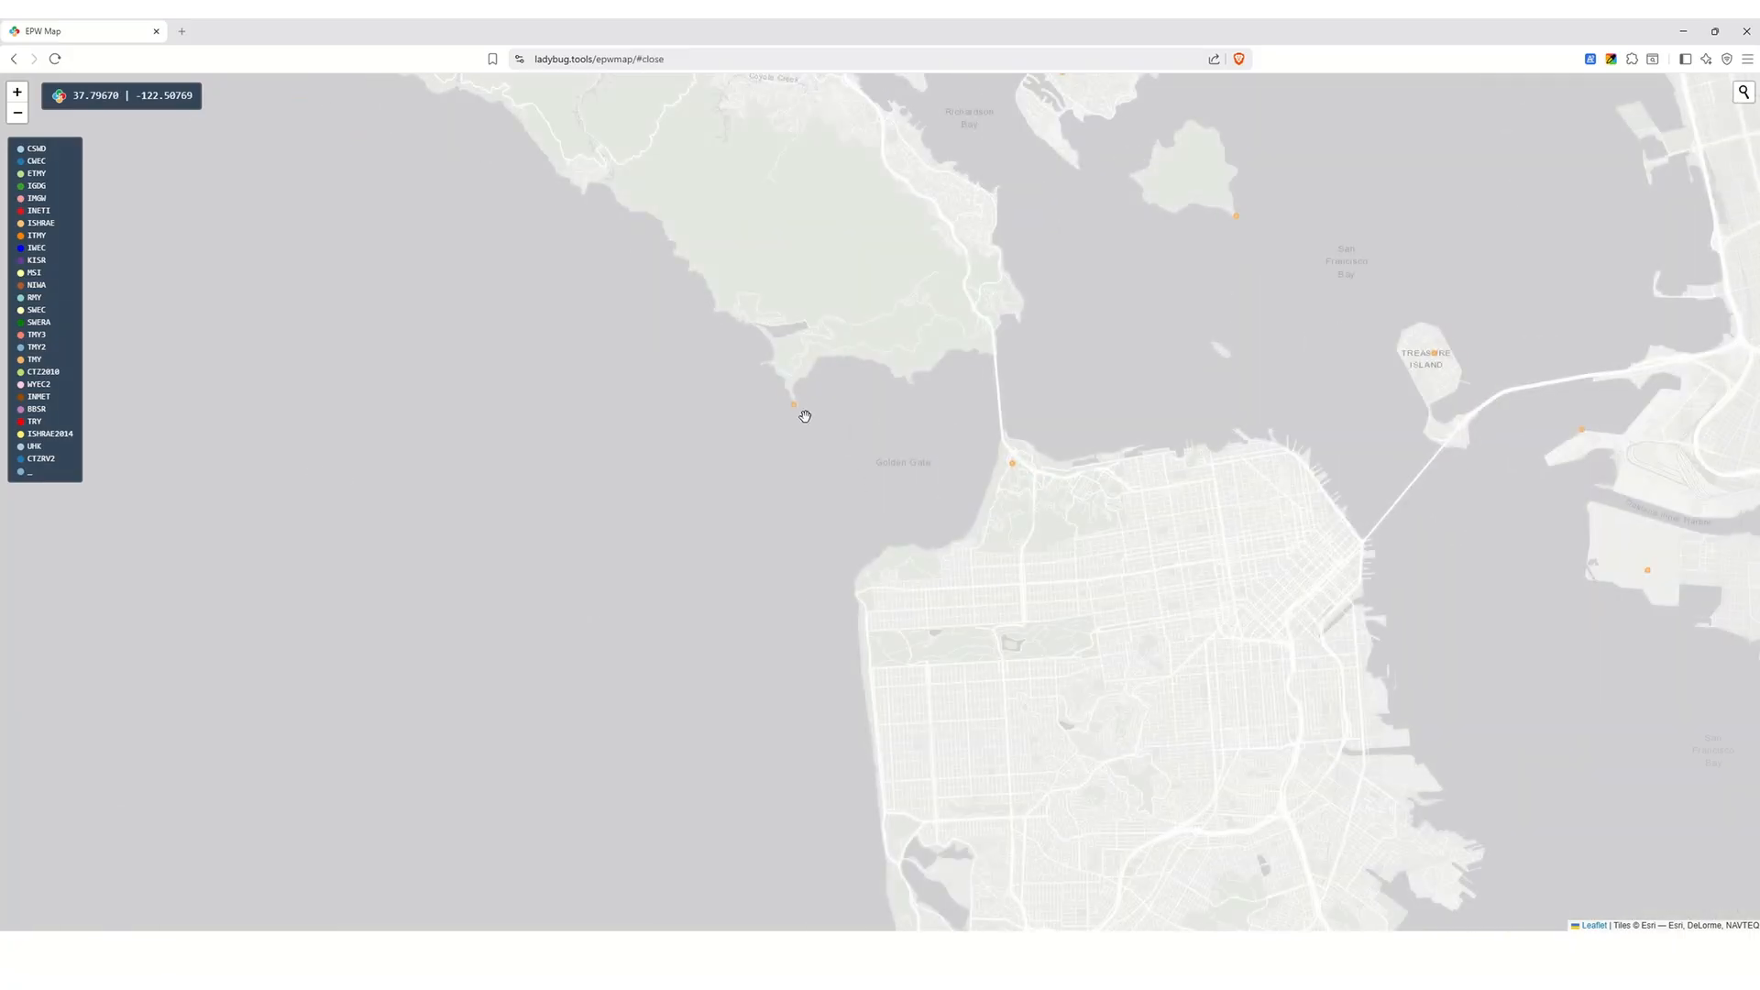
{"action": "scroll", "coordinate": [783, 330], "scroll_direction": "down", "scroll_amount": 1}
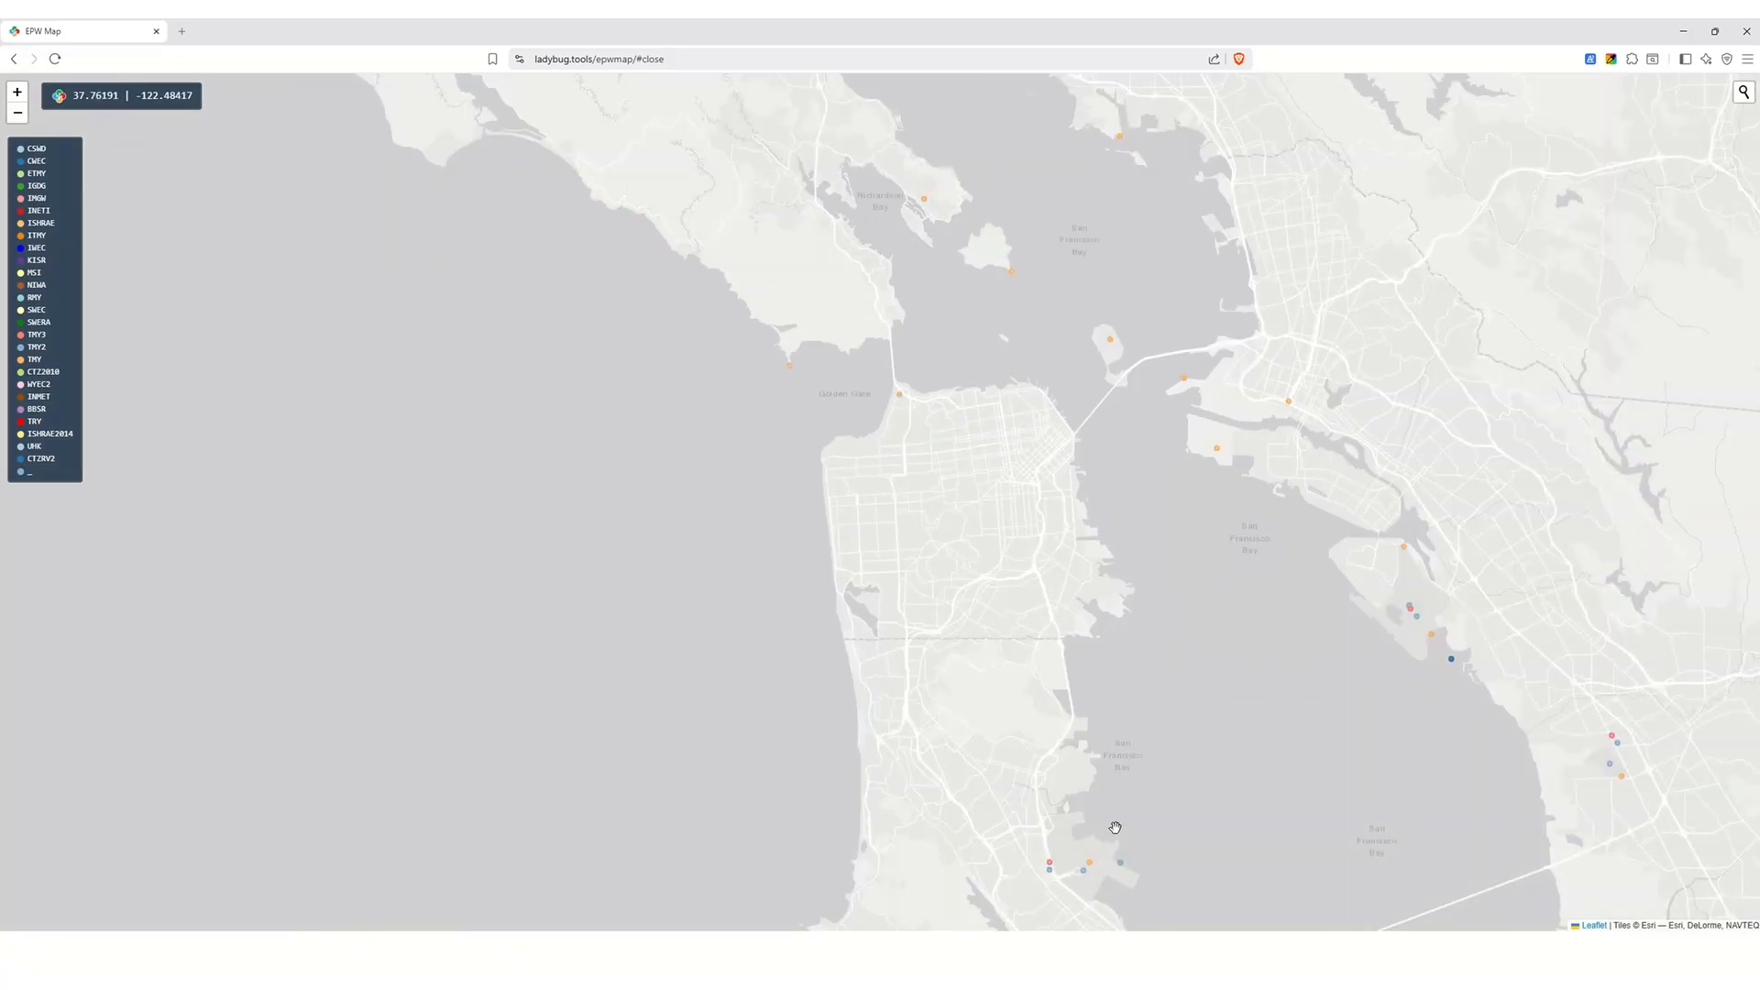
{"action": "left_click_drag", "start_coordinate": [1109, 919], "coordinate": [1063, 811]}
{"action": "scroll", "coordinate": [1064, 818], "scroll_direction": "up", "scroll_amount": 1}
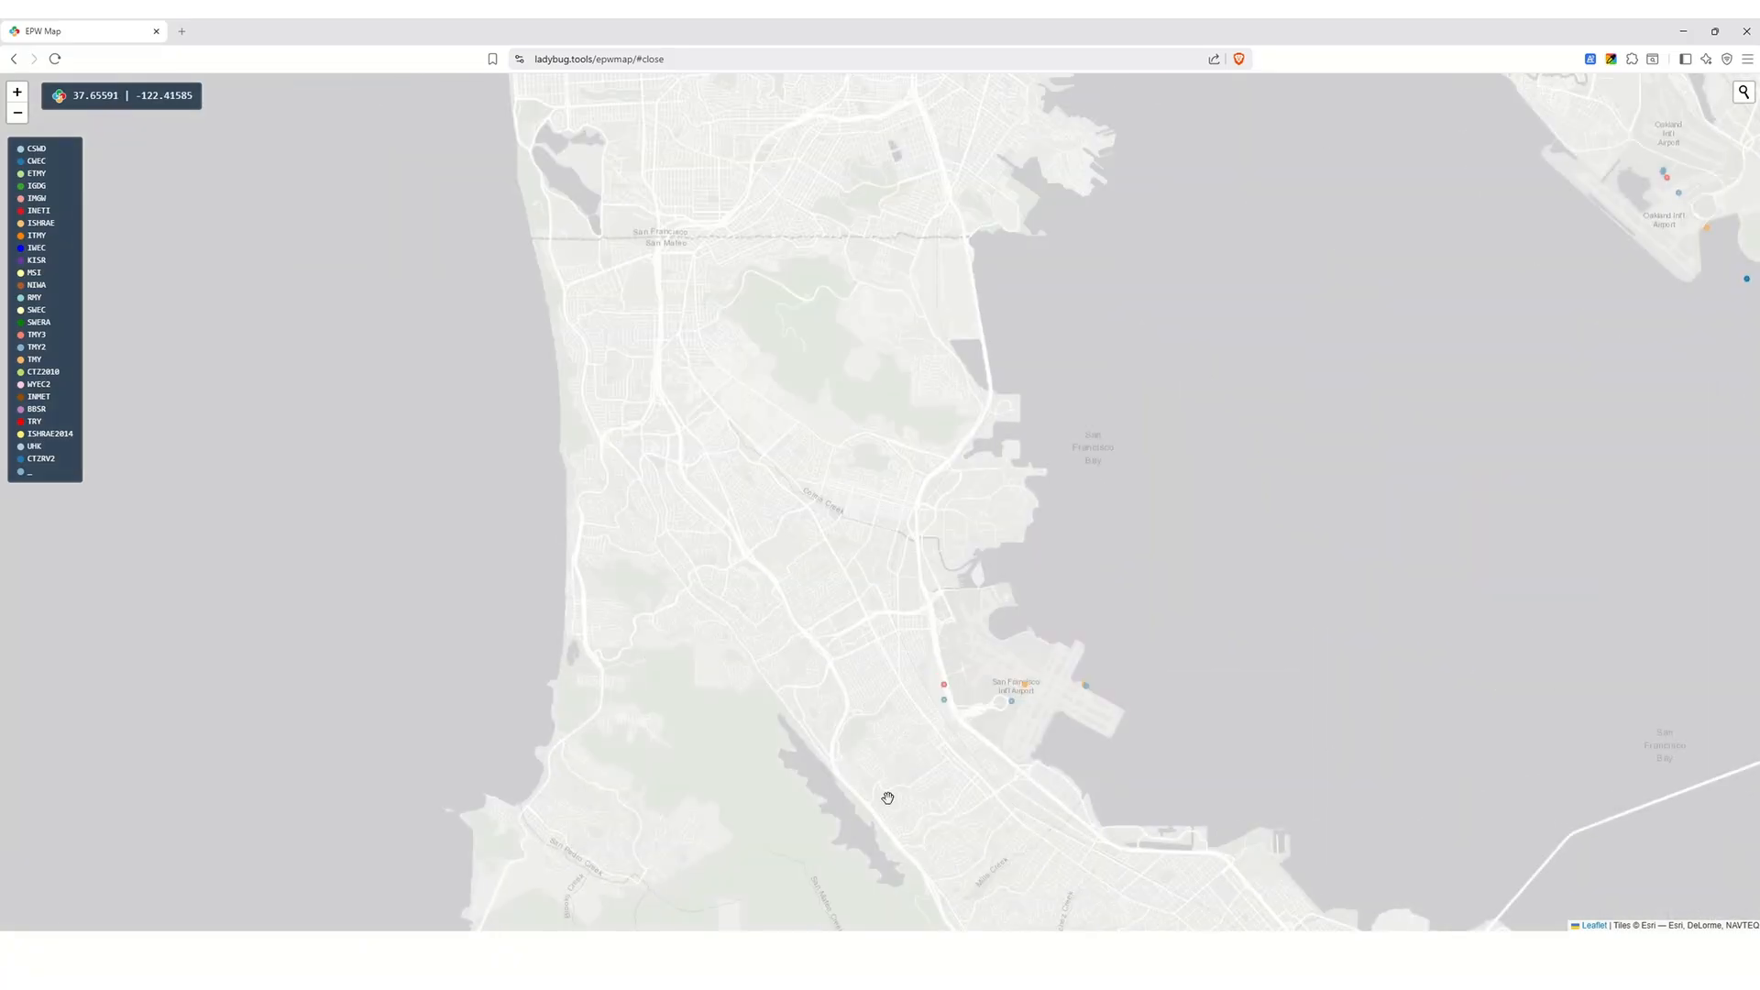
{"action": "scroll", "coordinate": [901, 748], "scroll_direction": "down", "scroll_amount": 1}
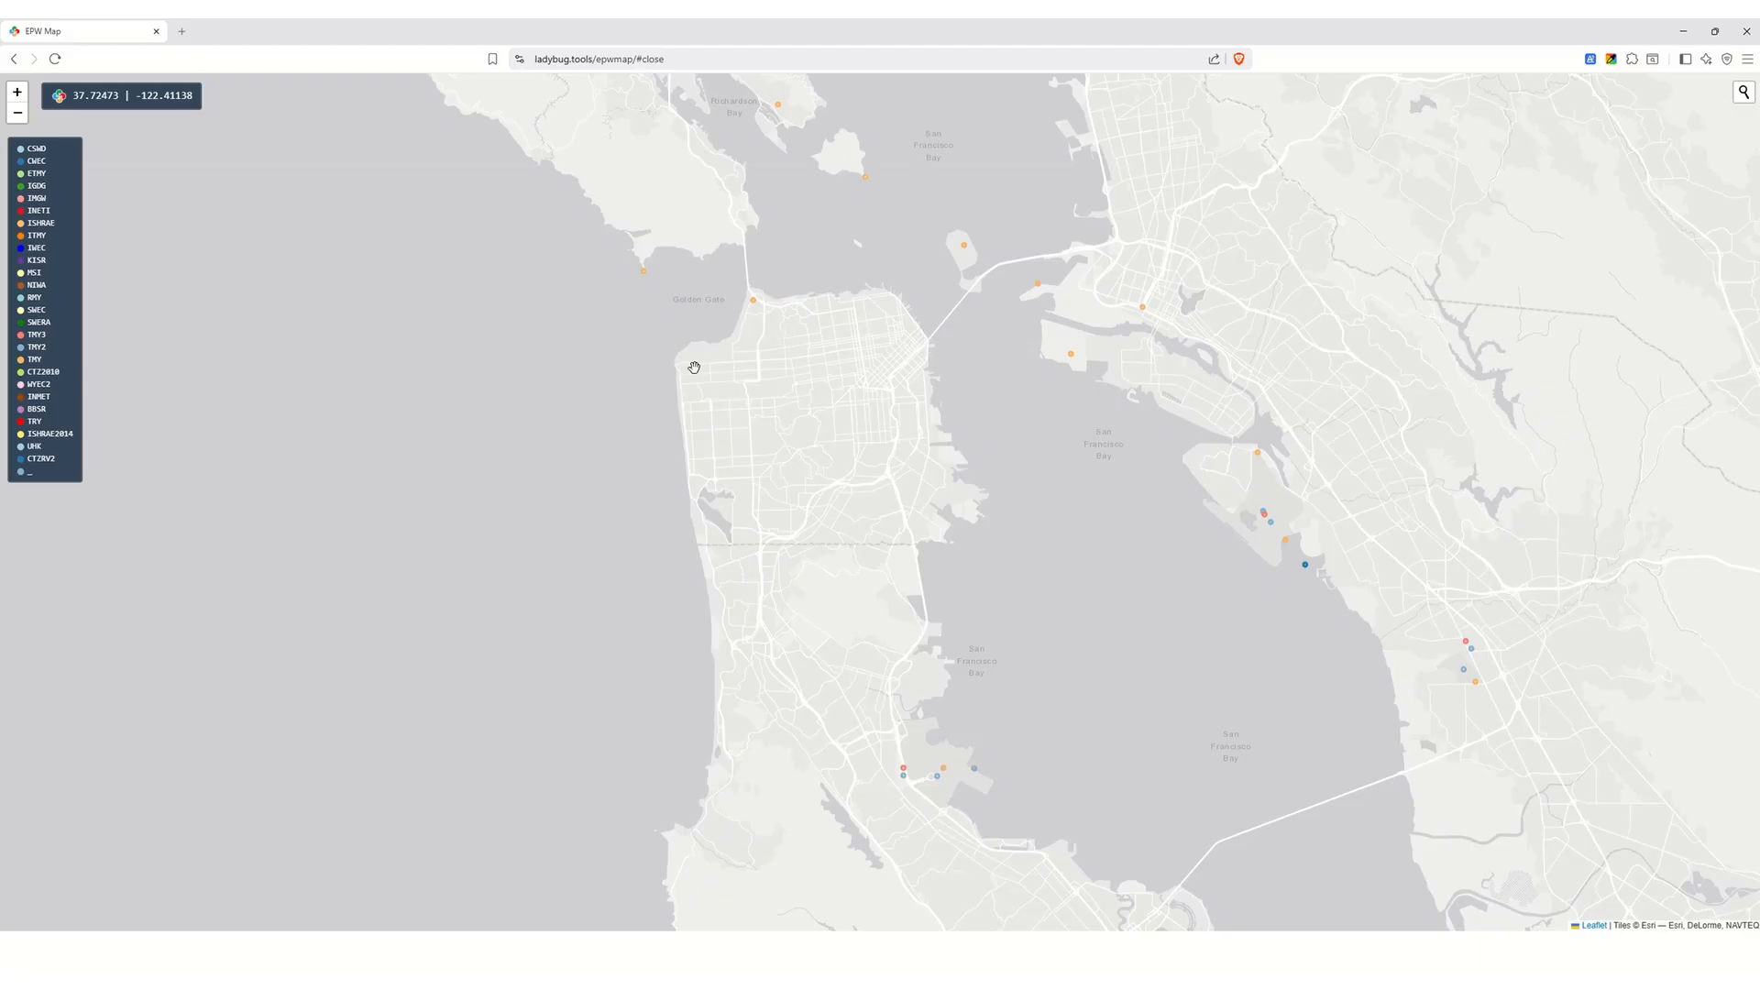
{"action": "scroll", "coordinate": [735, 378], "scroll_direction": "up", "scroll_amount": 2}
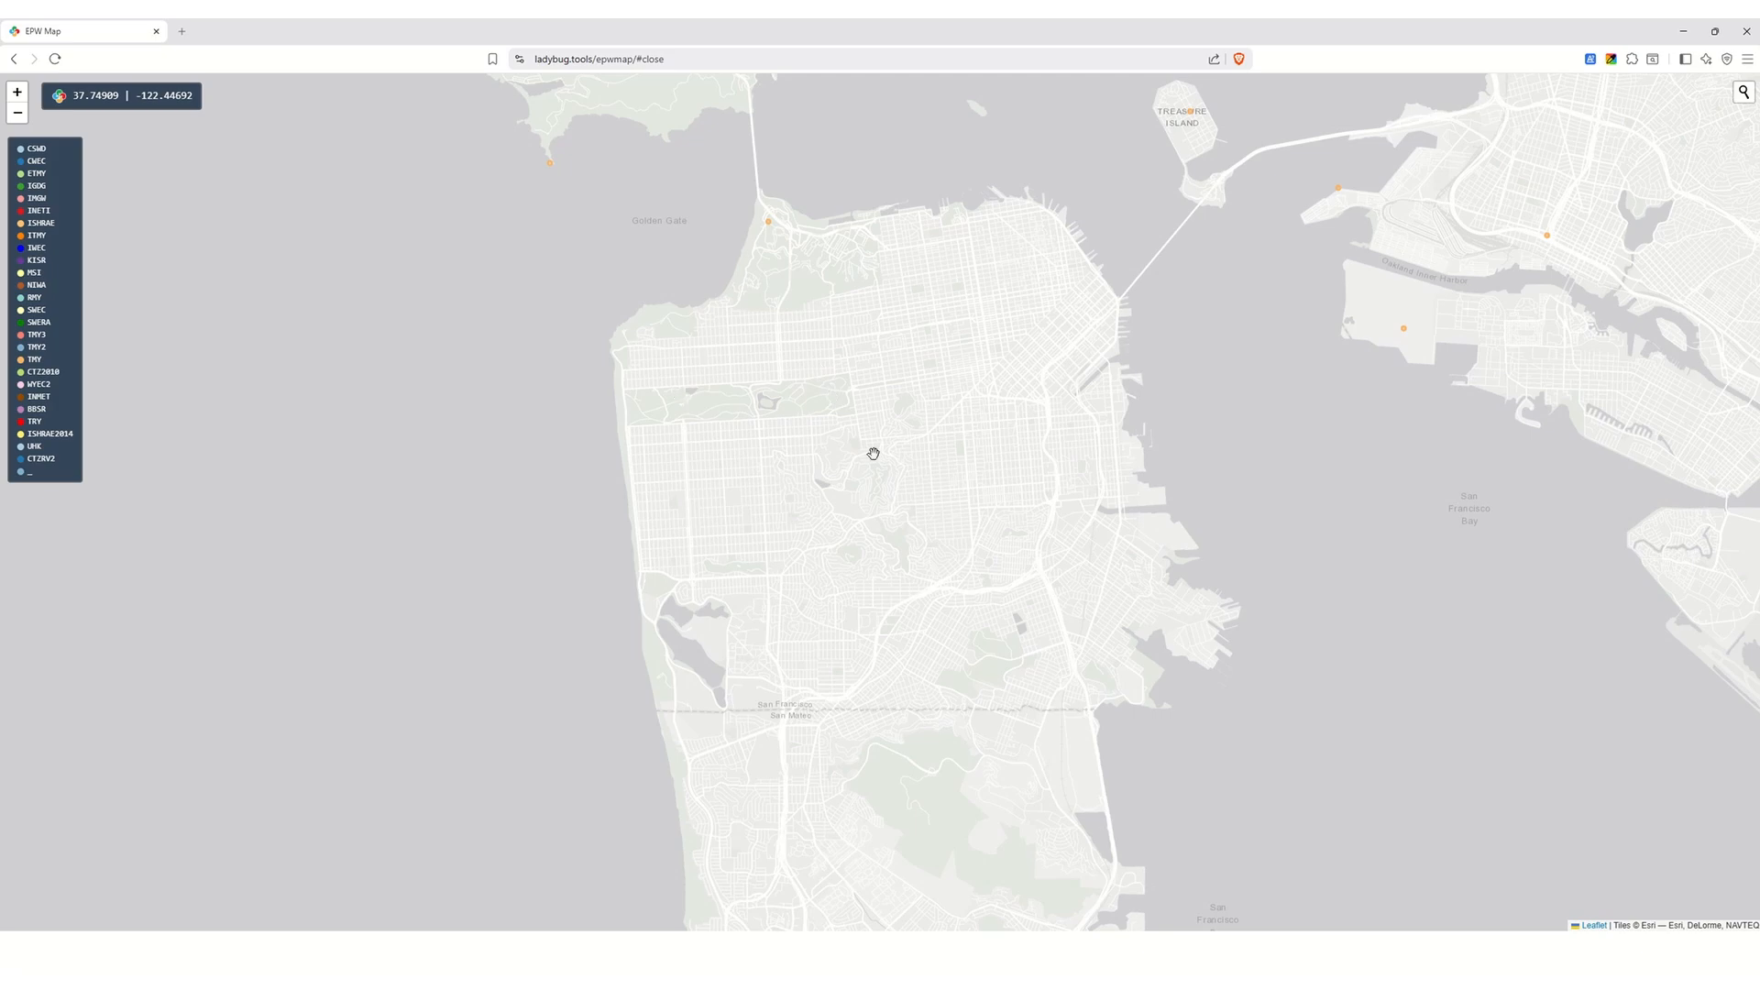
{"action": "left_click", "coordinate": [770, 226]}
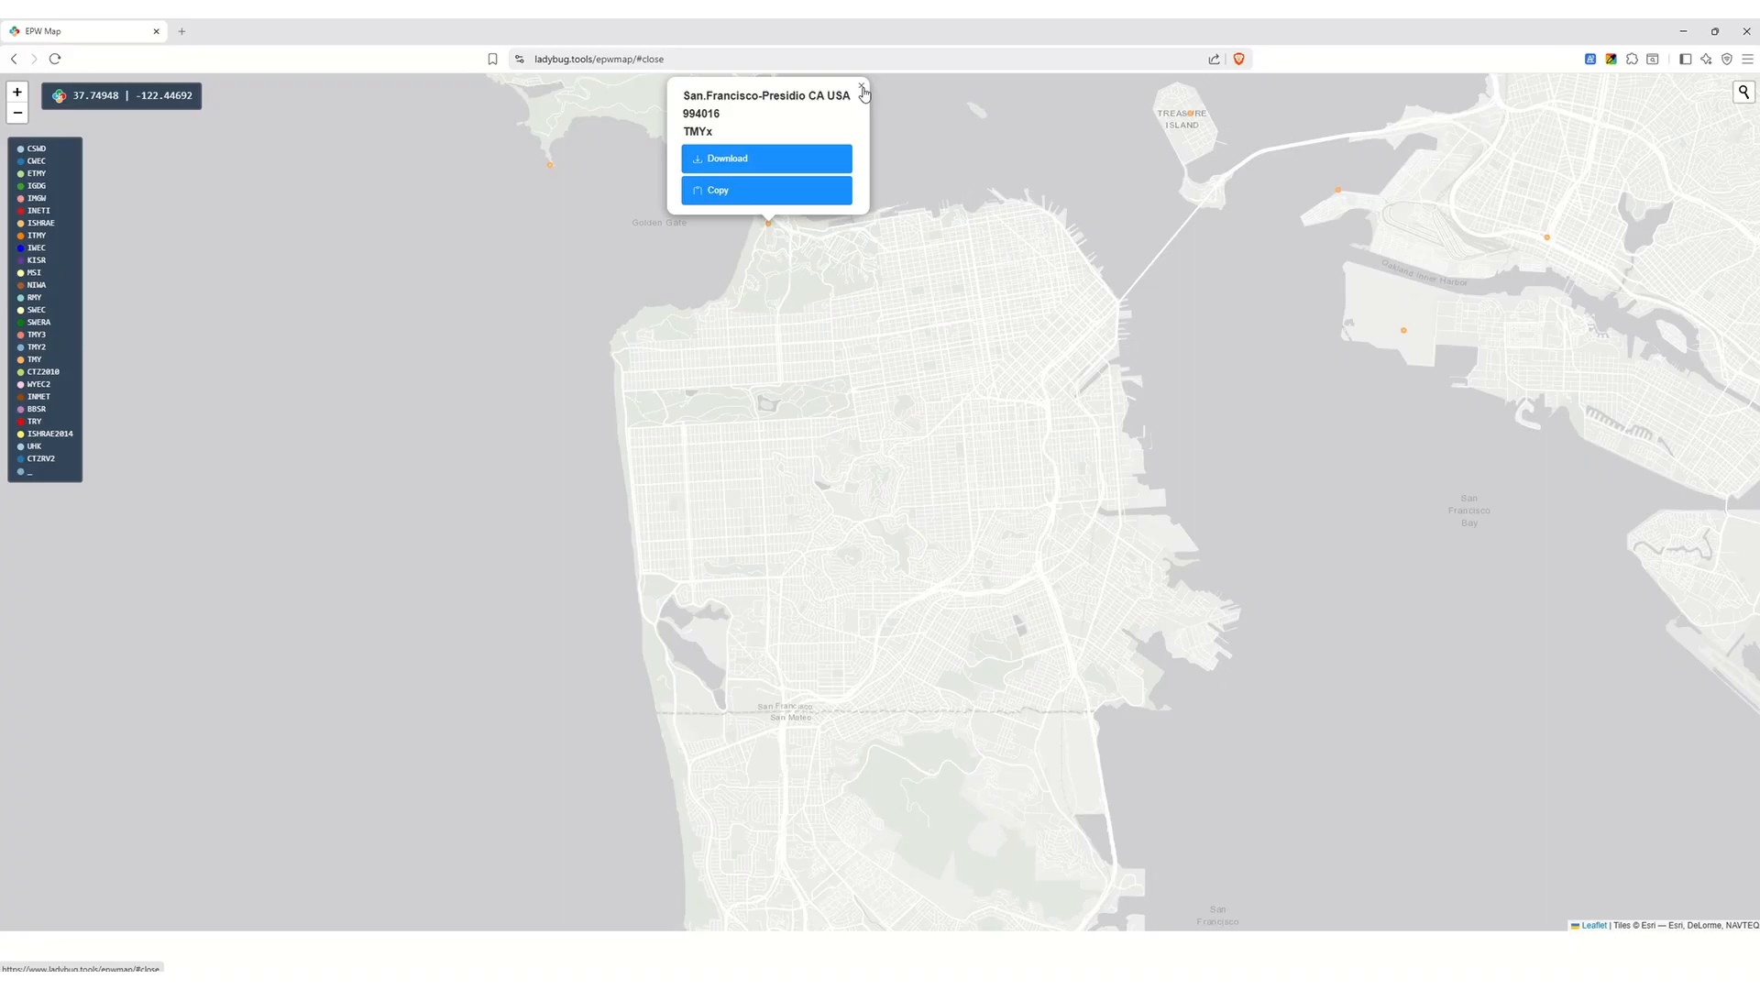
{"action": "left_click", "coordinate": [736, 161]}
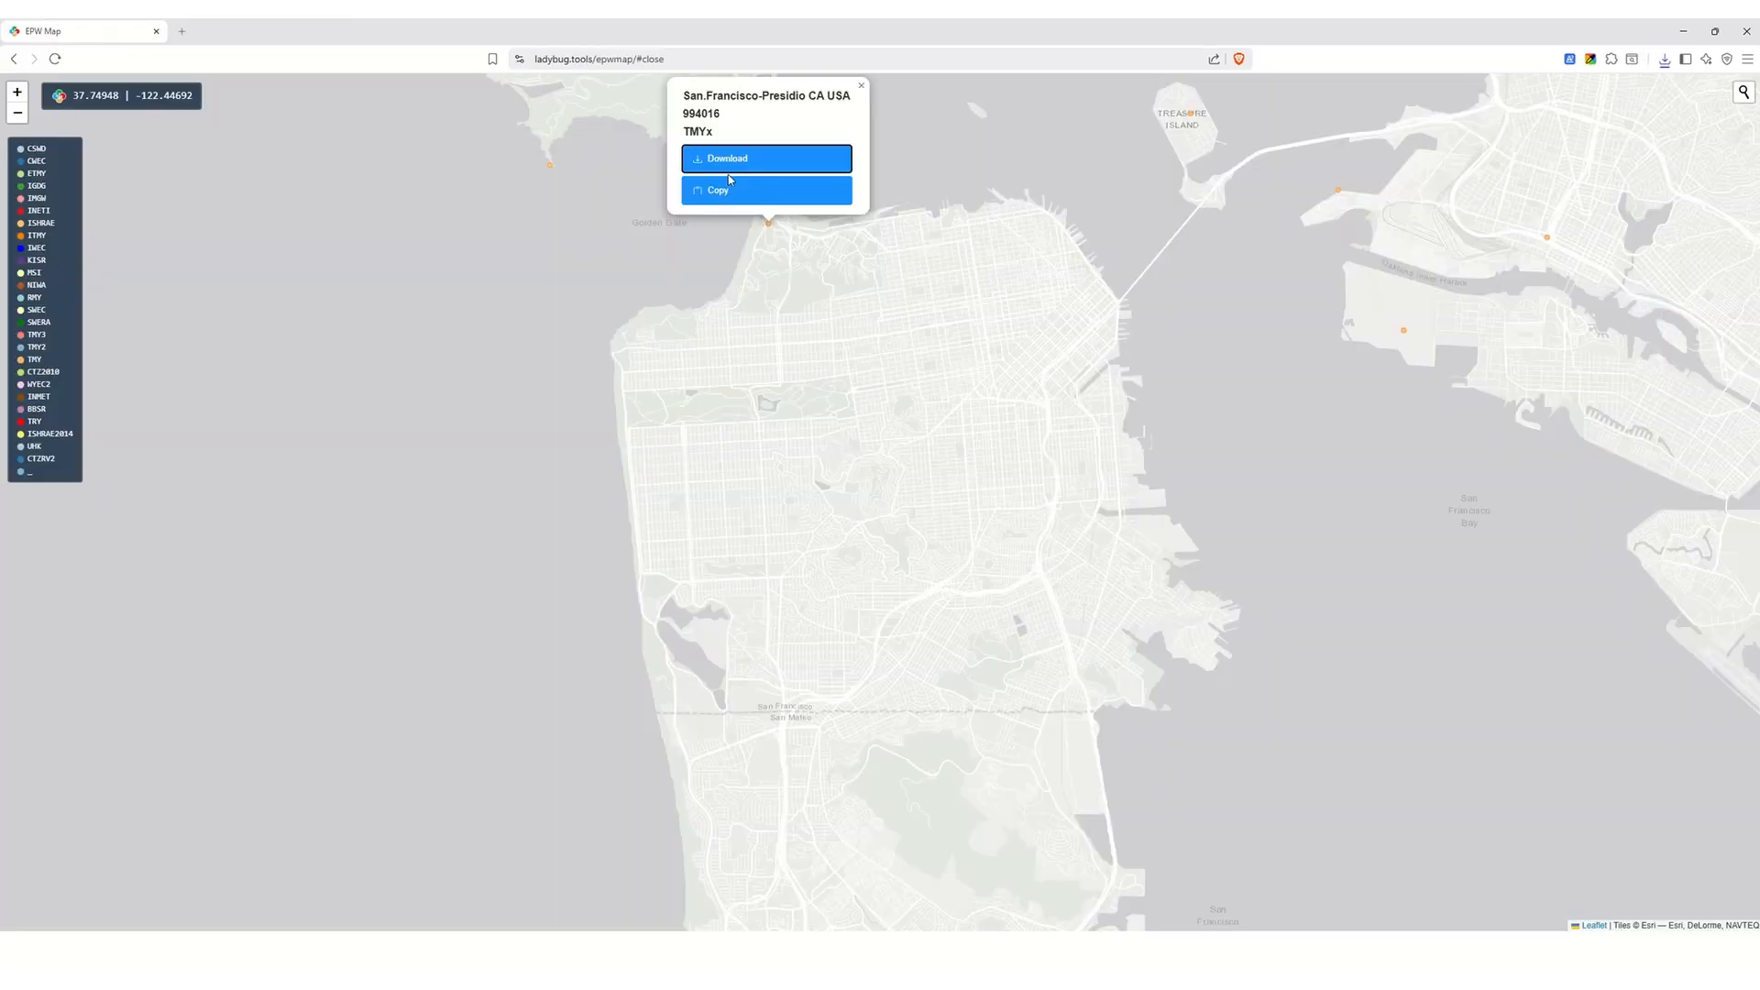
Step: Extract the newly downloaded USA_CA_San.Francisco-Presidio.994016_TMYx (1).zip in the Downloads folder and select the EPW file inside the extracted folder
{"action": "left_click", "coordinate": [1665, 61]}
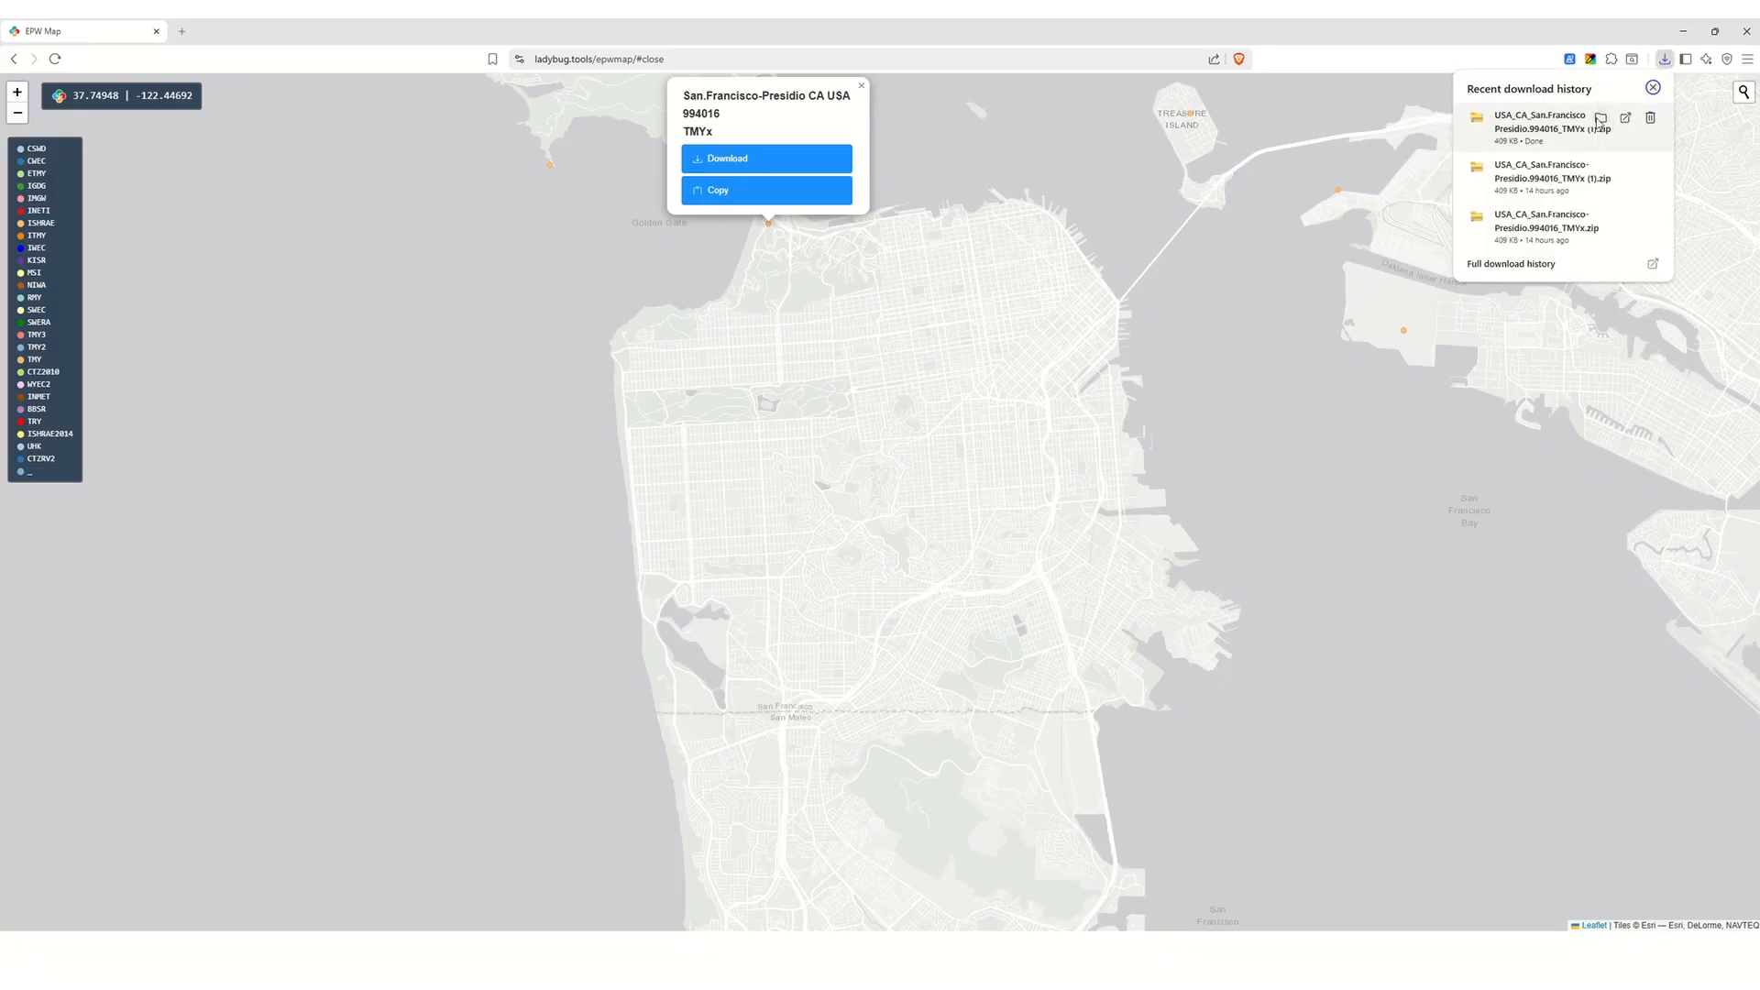
{"action": "left_click", "coordinate": [1624, 119]}
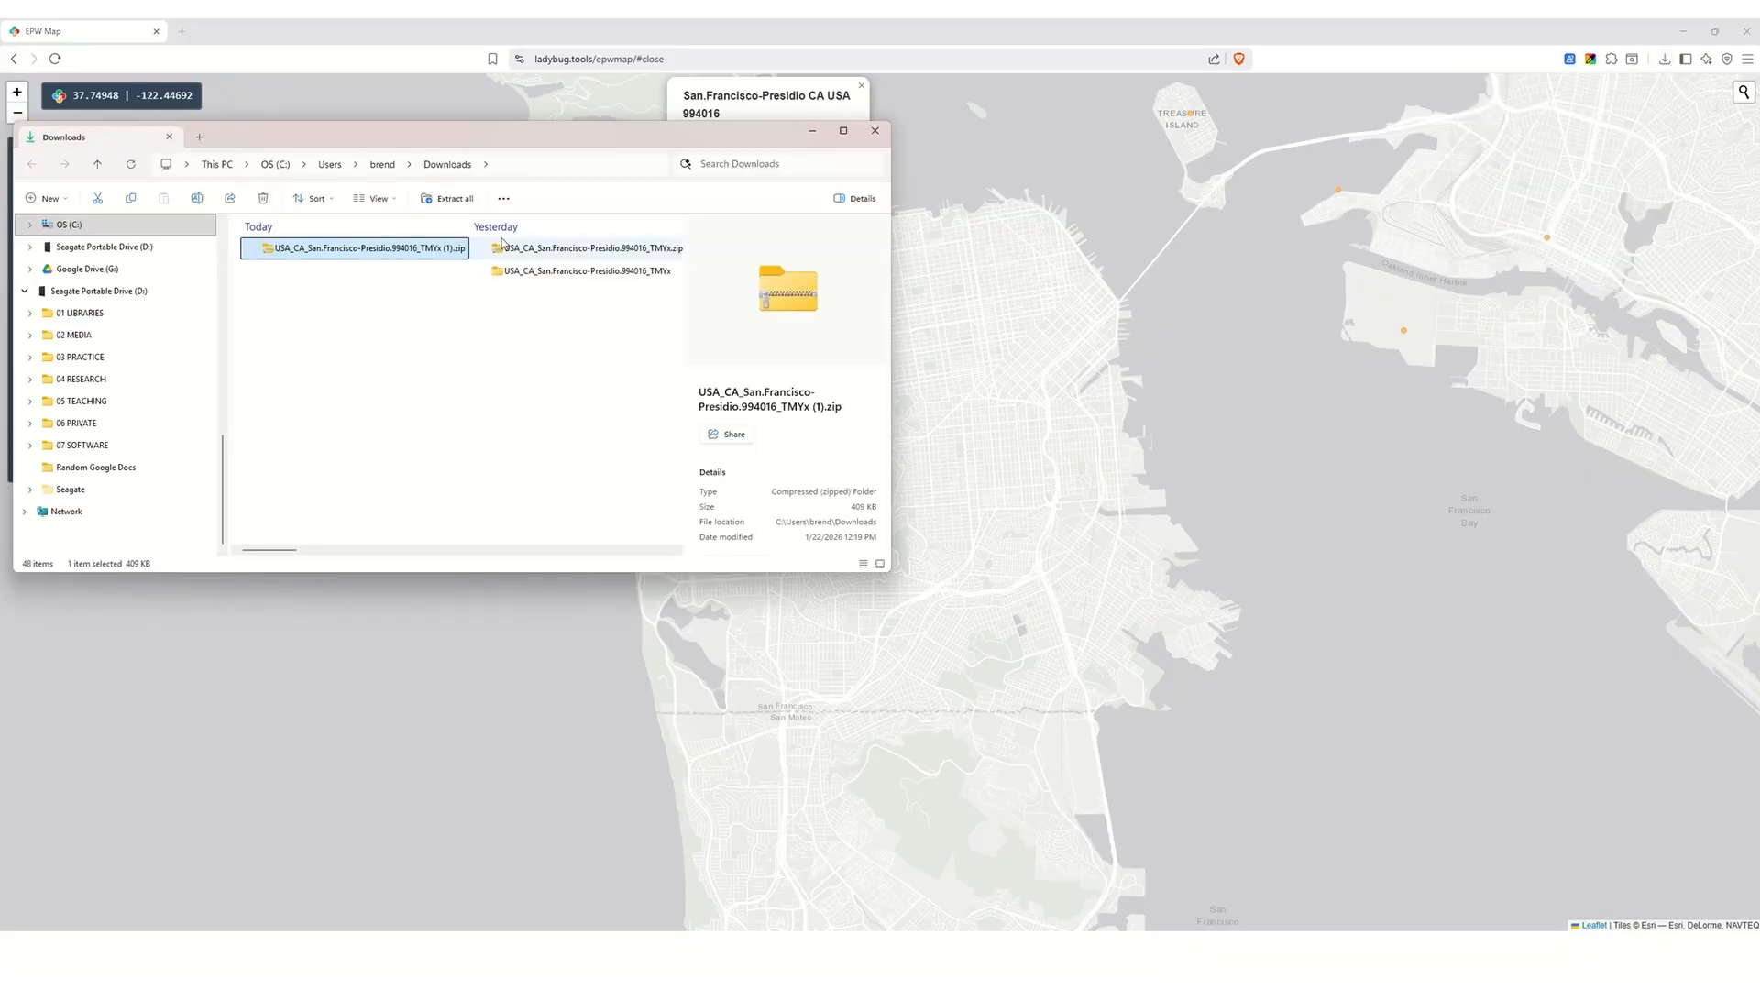
{"action": "right_click", "coordinate": [318, 254]}
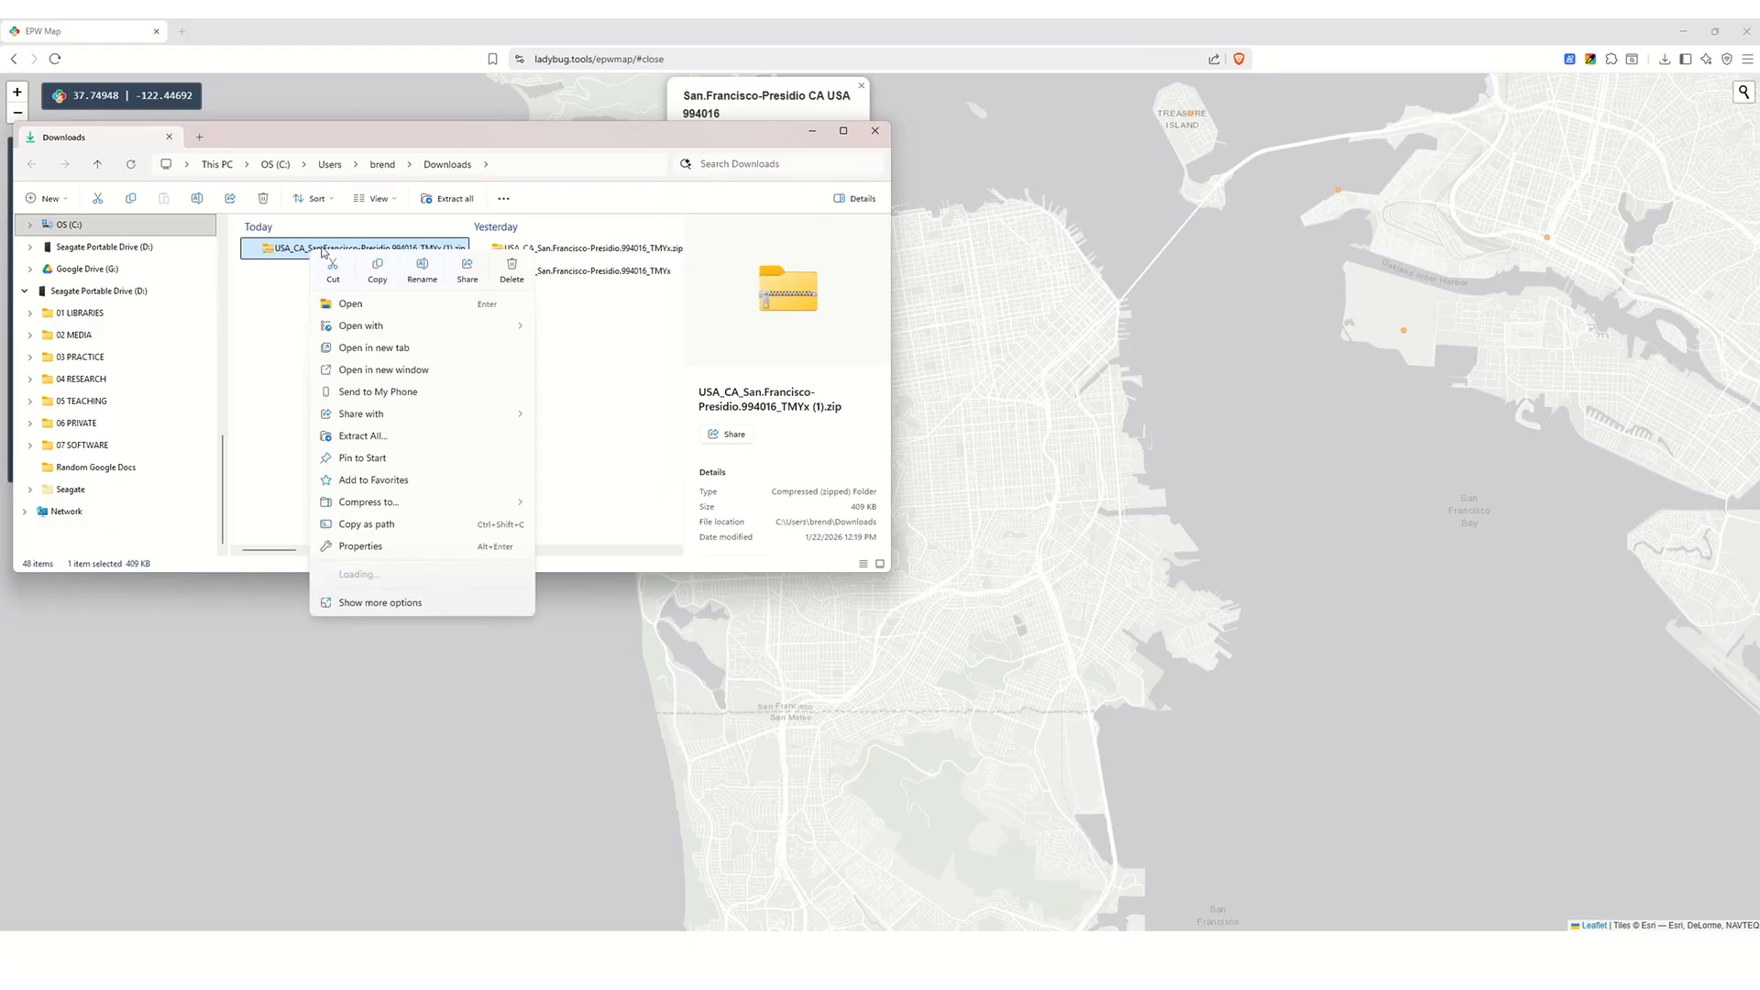
{"action": "left_click", "coordinate": [367, 436]}
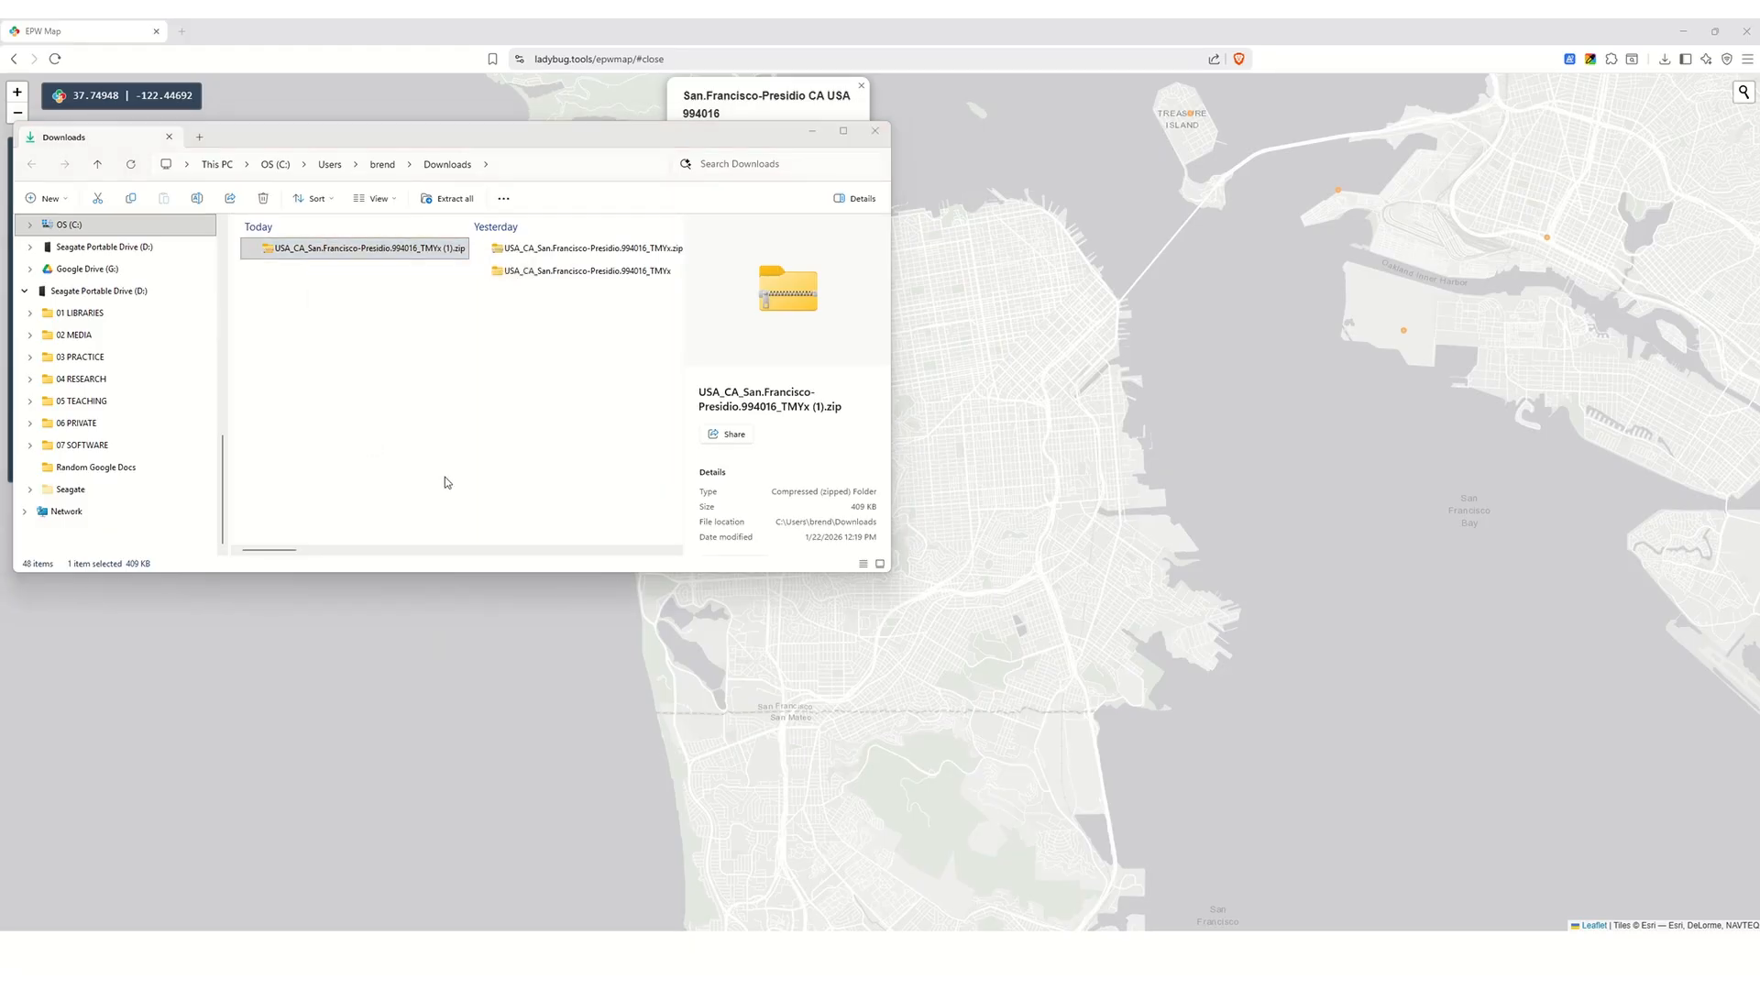
{"action": "left_click", "coordinate": [409, 273]}
{"action": "double_click", "coordinate": [409, 273]}
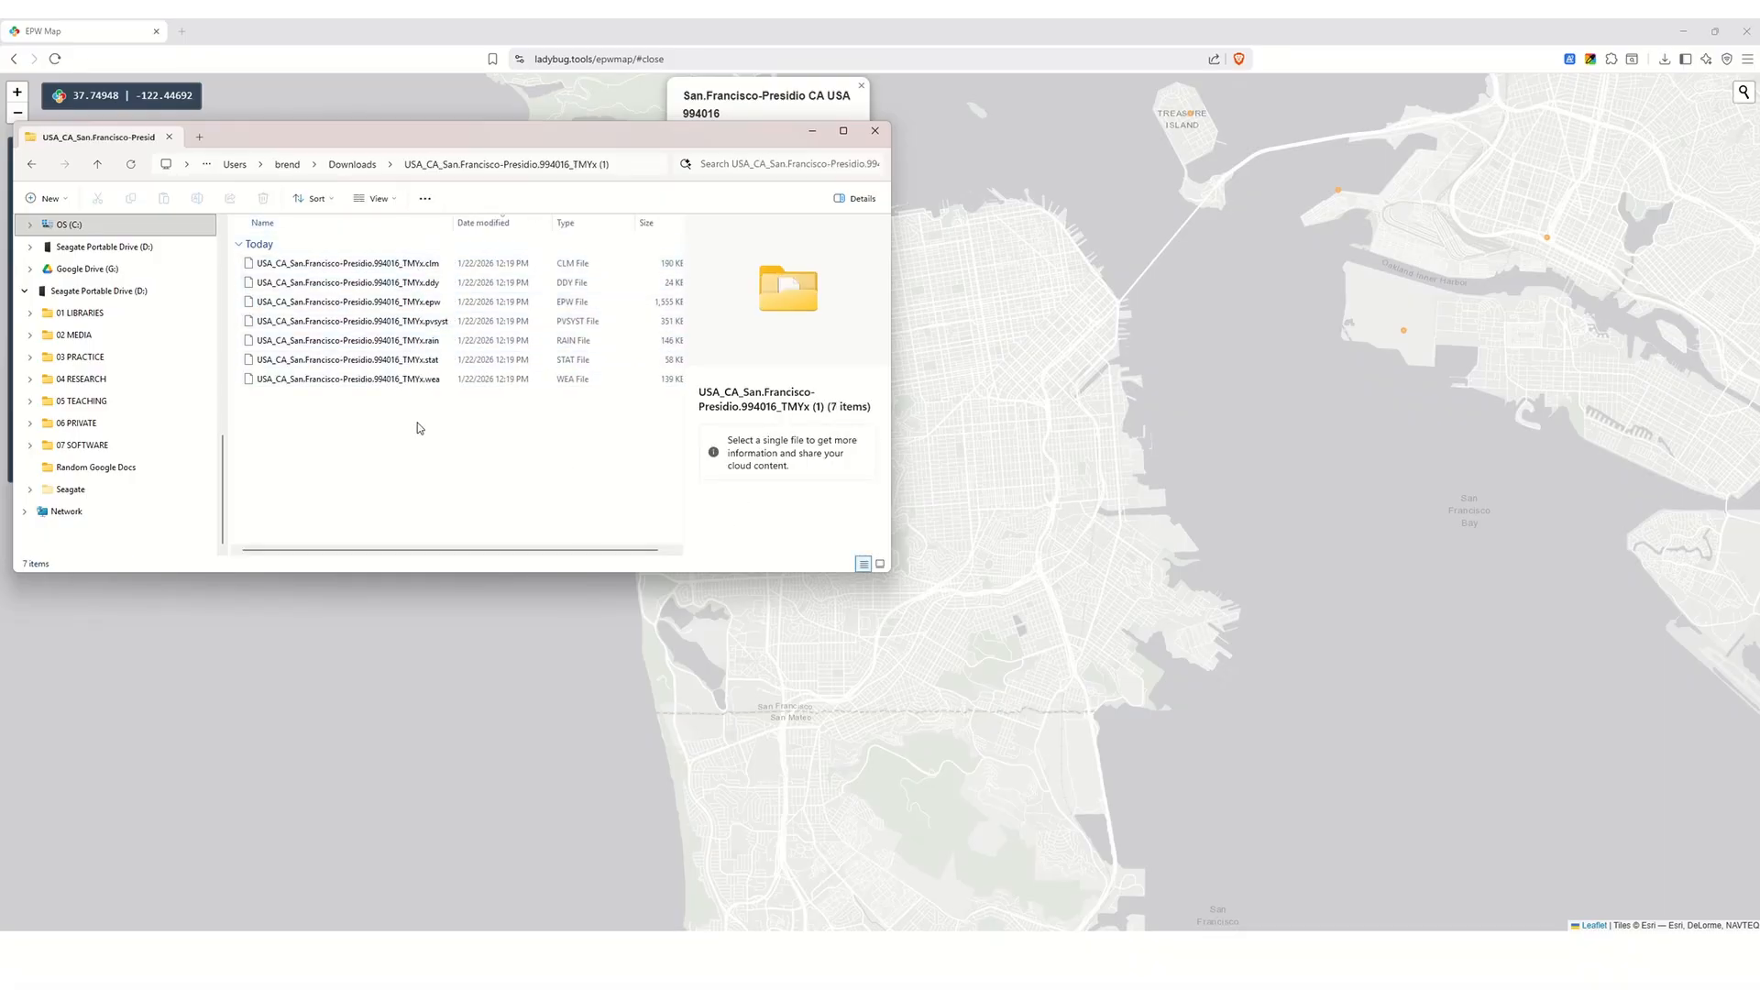
{"action": "left_click", "coordinate": [396, 303]}
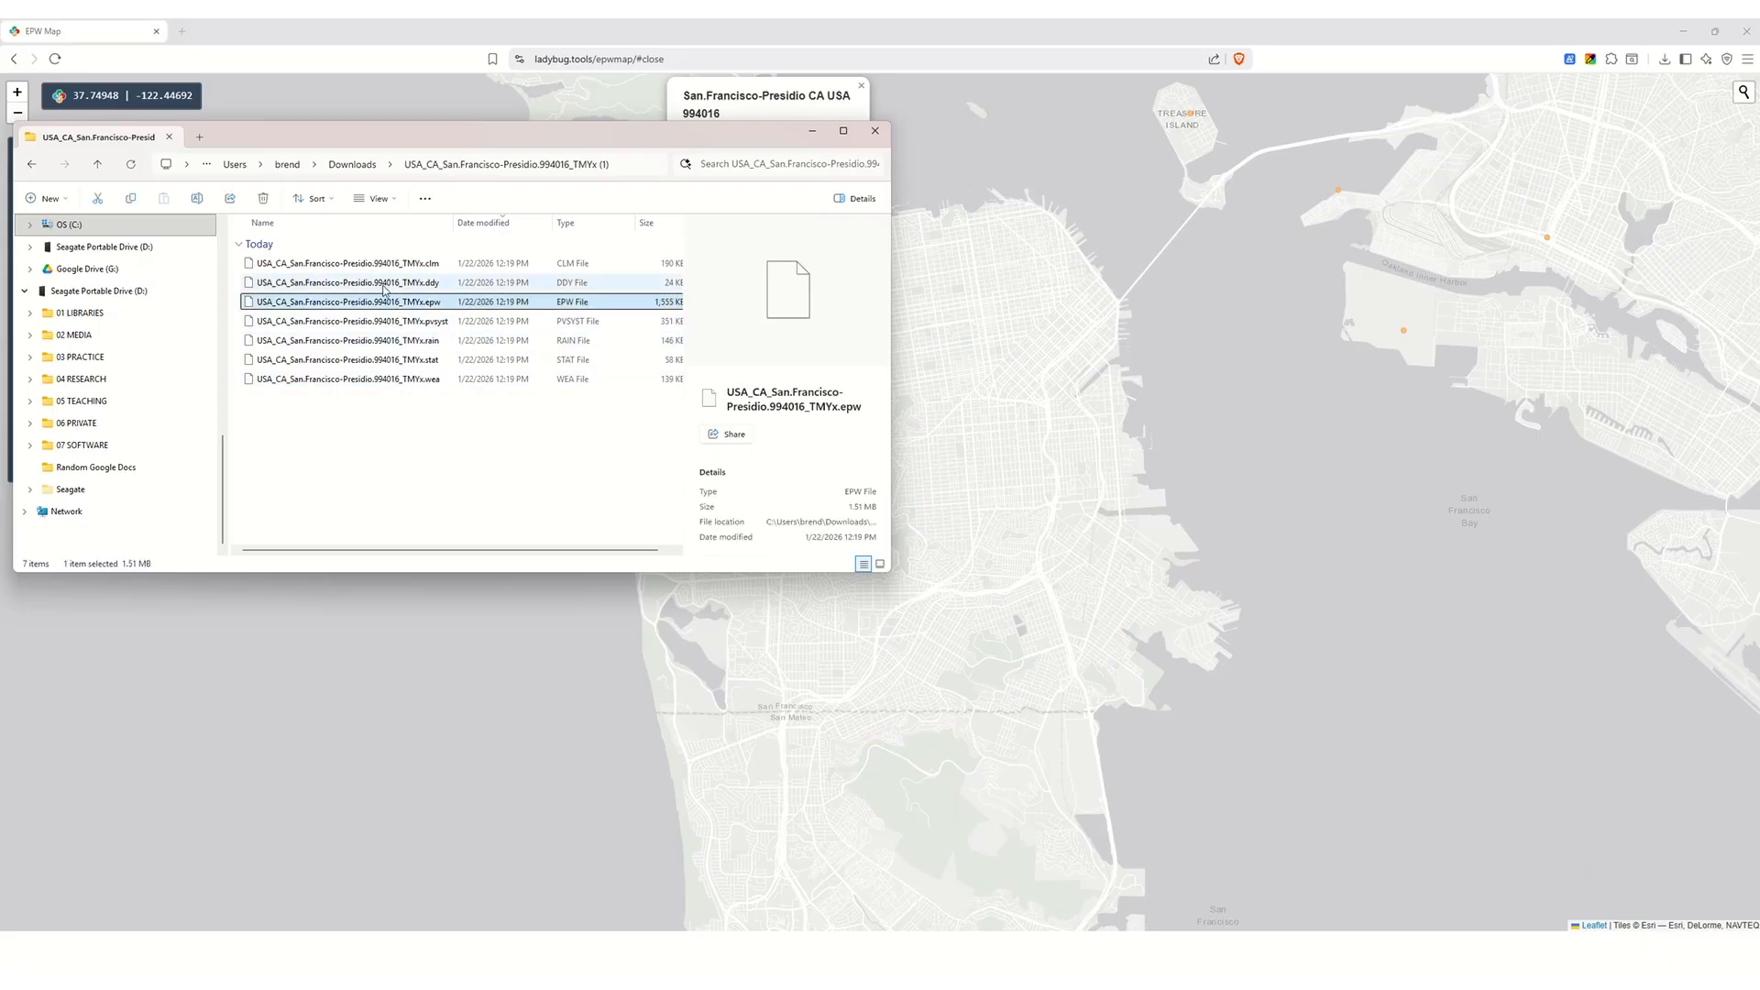
Step: Return to Grasshopper and set the toggle feeding EPWMap to False
{"action": "left_click", "coordinate": [110, 954]}
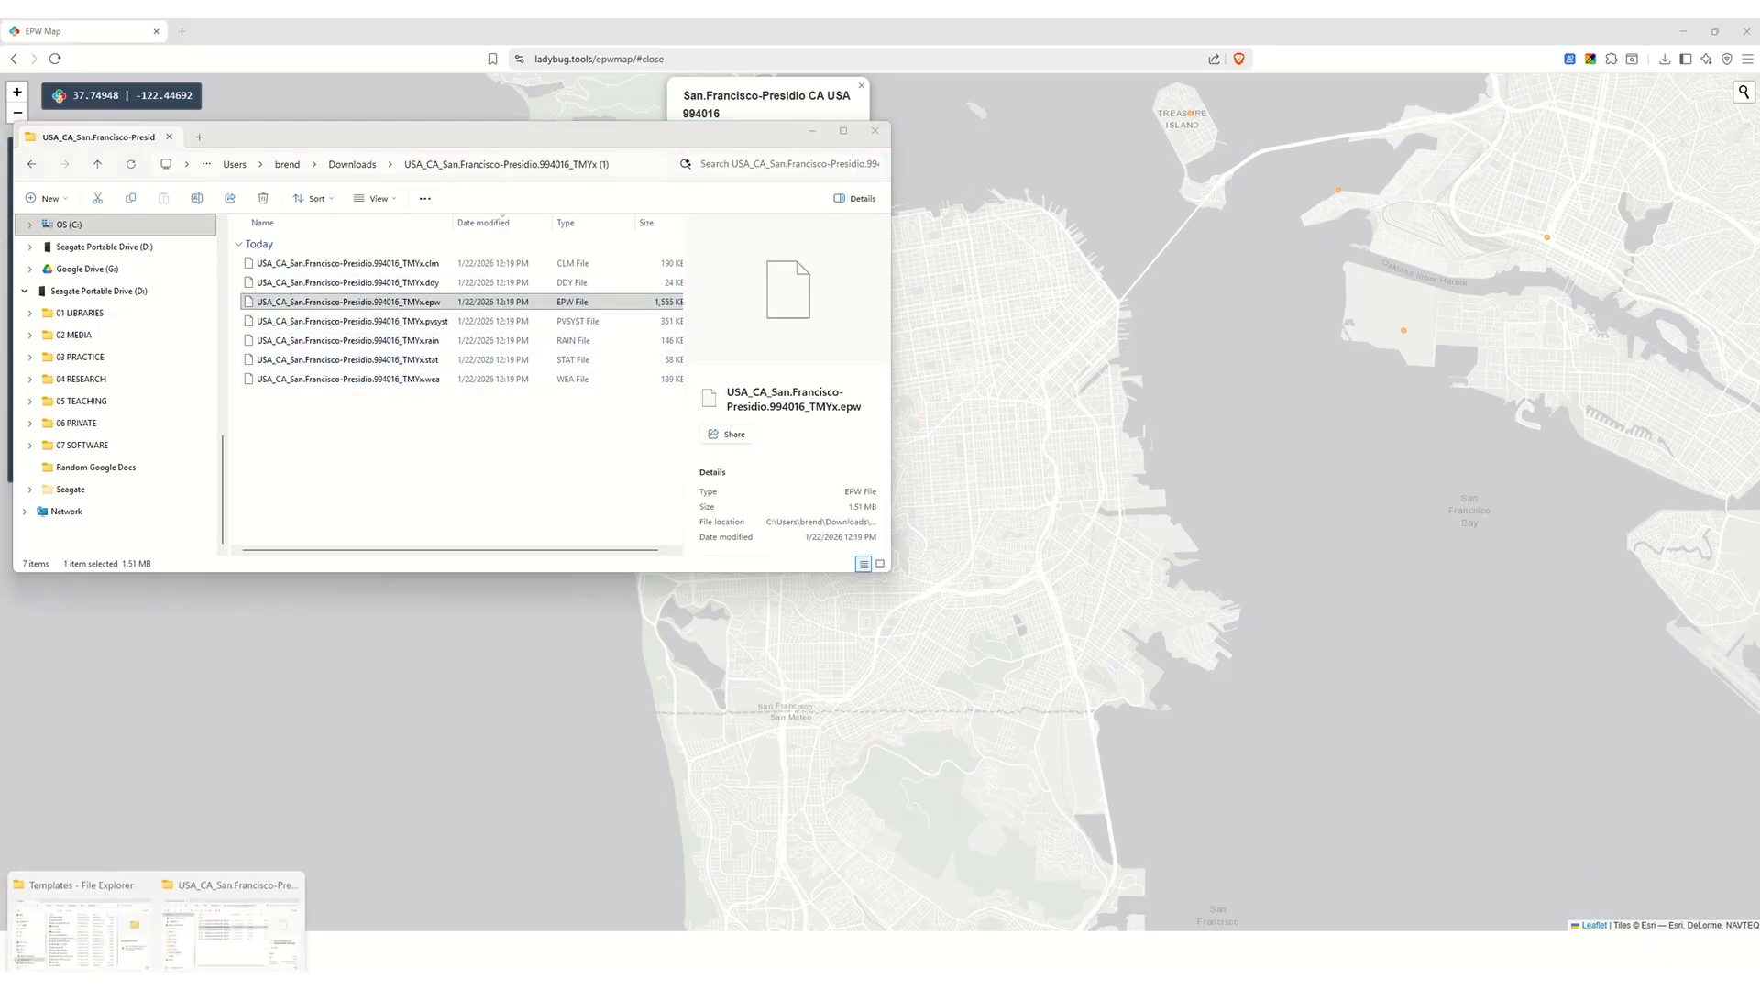
{"action": "left_click", "coordinate": [626, 741]}
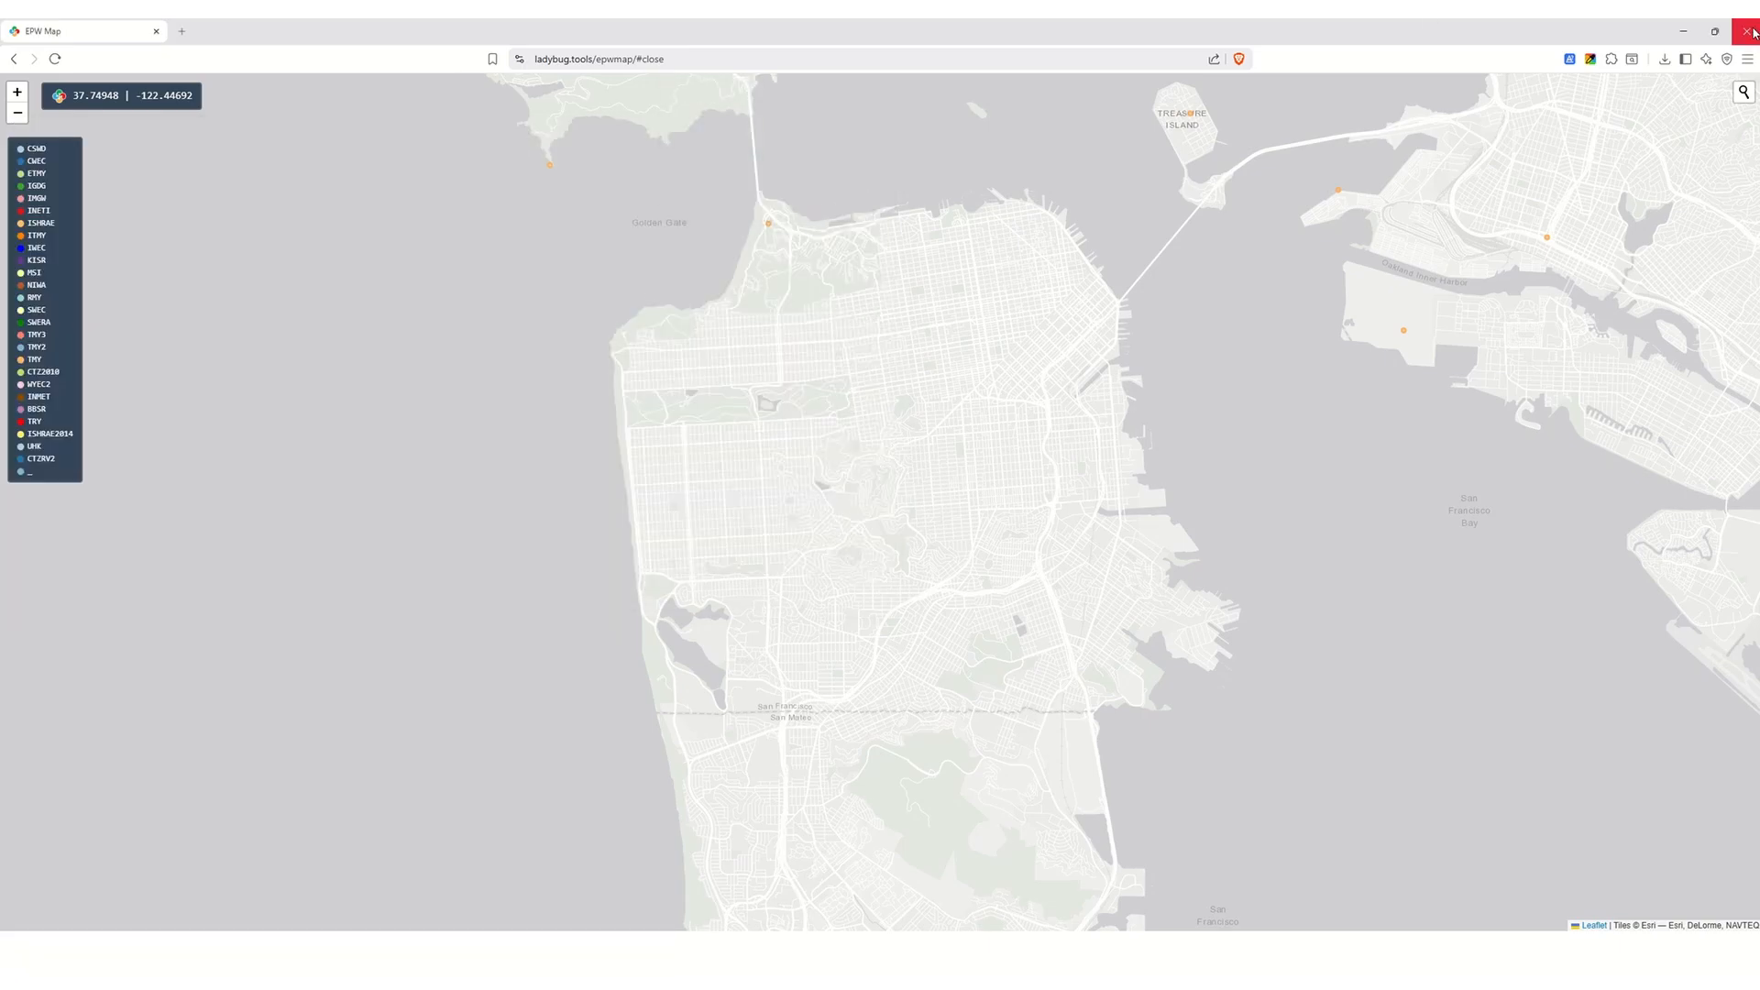
{"action": "left_click", "coordinate": [1683, 31]}
{"action": "left_click", "coordinate": [931, 21]}
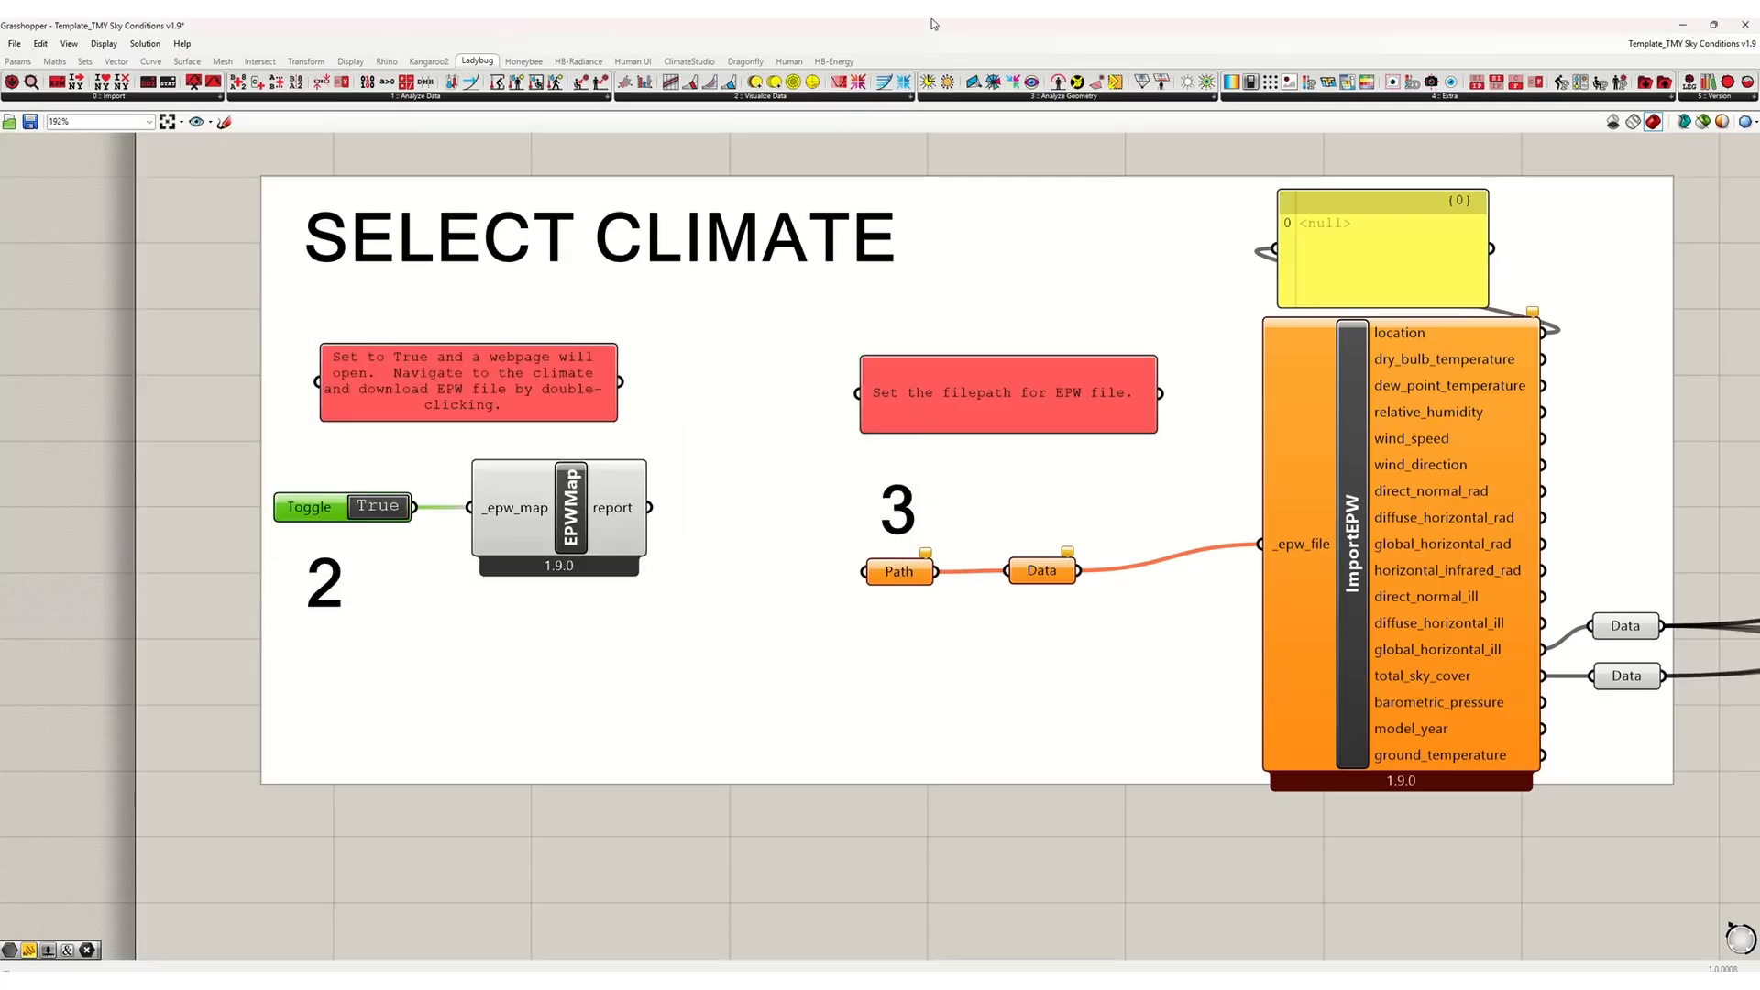
{"action": "double_click", "coordinate": [392, 510]}
Step: Set the Path parameter feeding ImportEPW to the existing file USA_CA_San.Francisco-Presidio.994016_TMYx.epw and deselect it
{"action": "right_click_drag", "start_coordinate": [589, 542], "coordinate": [547, 524]}
{"action": "right_click_drag", "start_coordinate": [1114, 491], "coordinate": [1041, 450]}
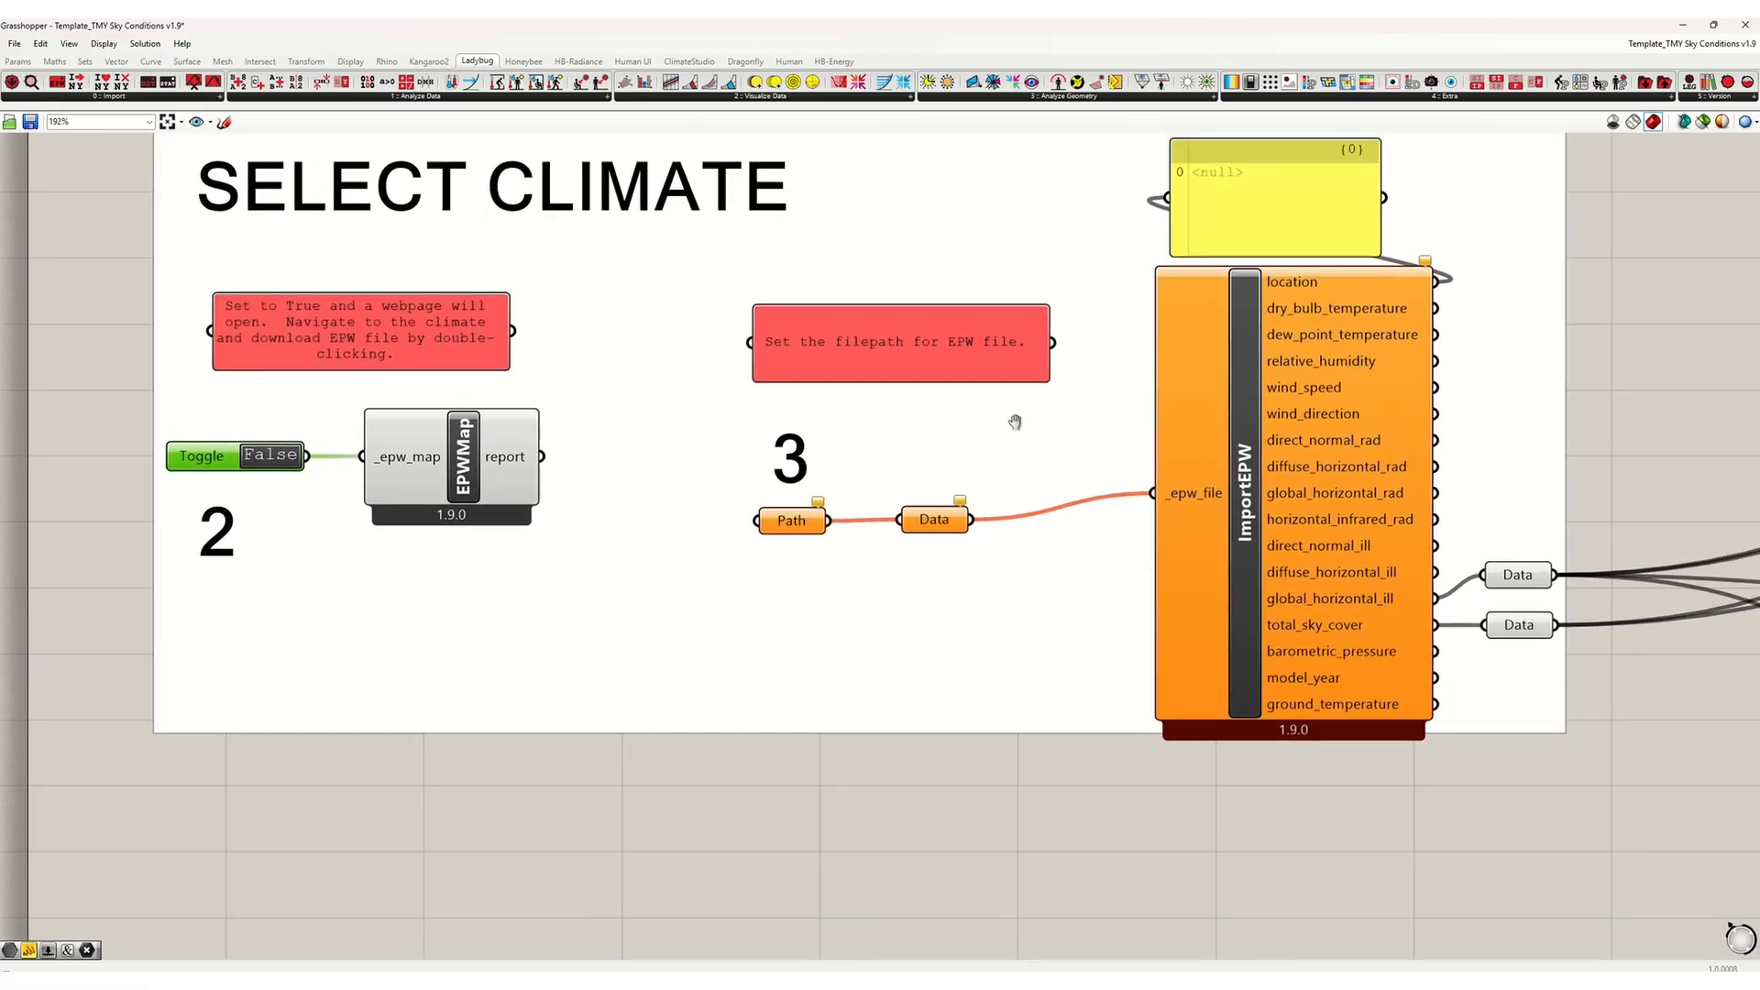
{"action": "left_click", "coordinate": [783, 335]}
{"action": "left_click", "coordinate": [908, 765]}
{"action": "left_click", "coordinate": [786, 515]}
{"action": "right_click", "coordinate": [788, 516]}
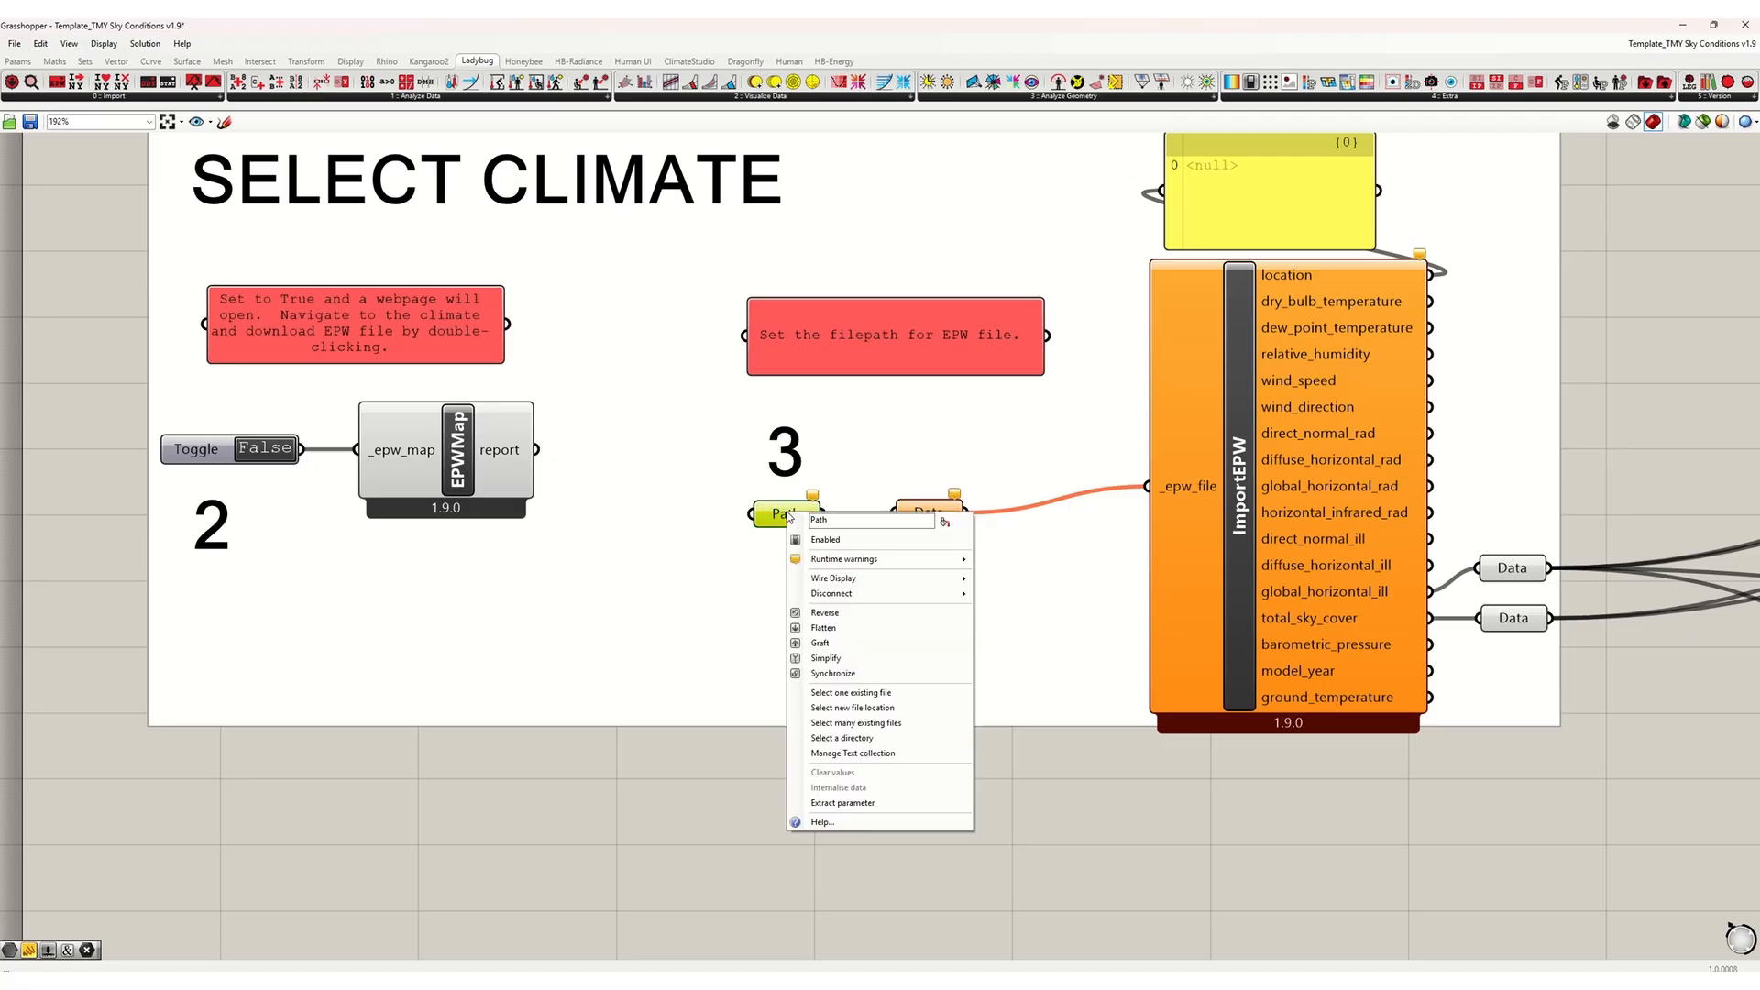
{"action": "left_click", "coordinate": [840, 693]}
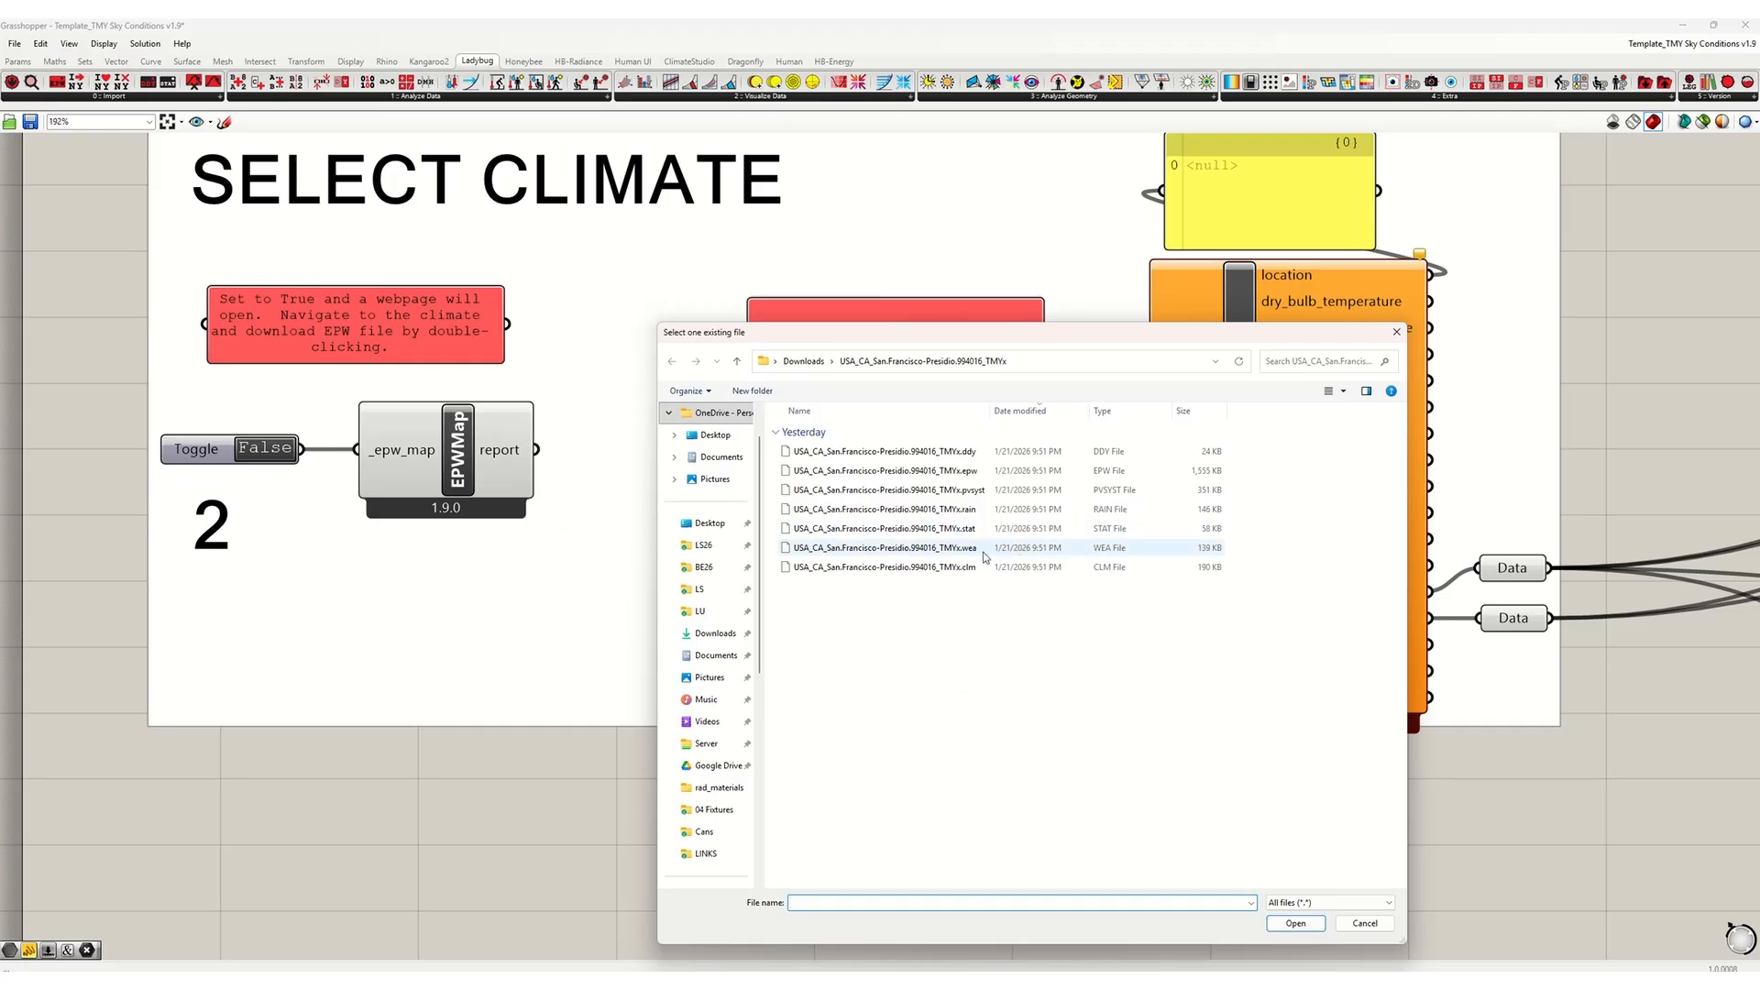
{"action": "left_click", "coordinate": [954, 472]}
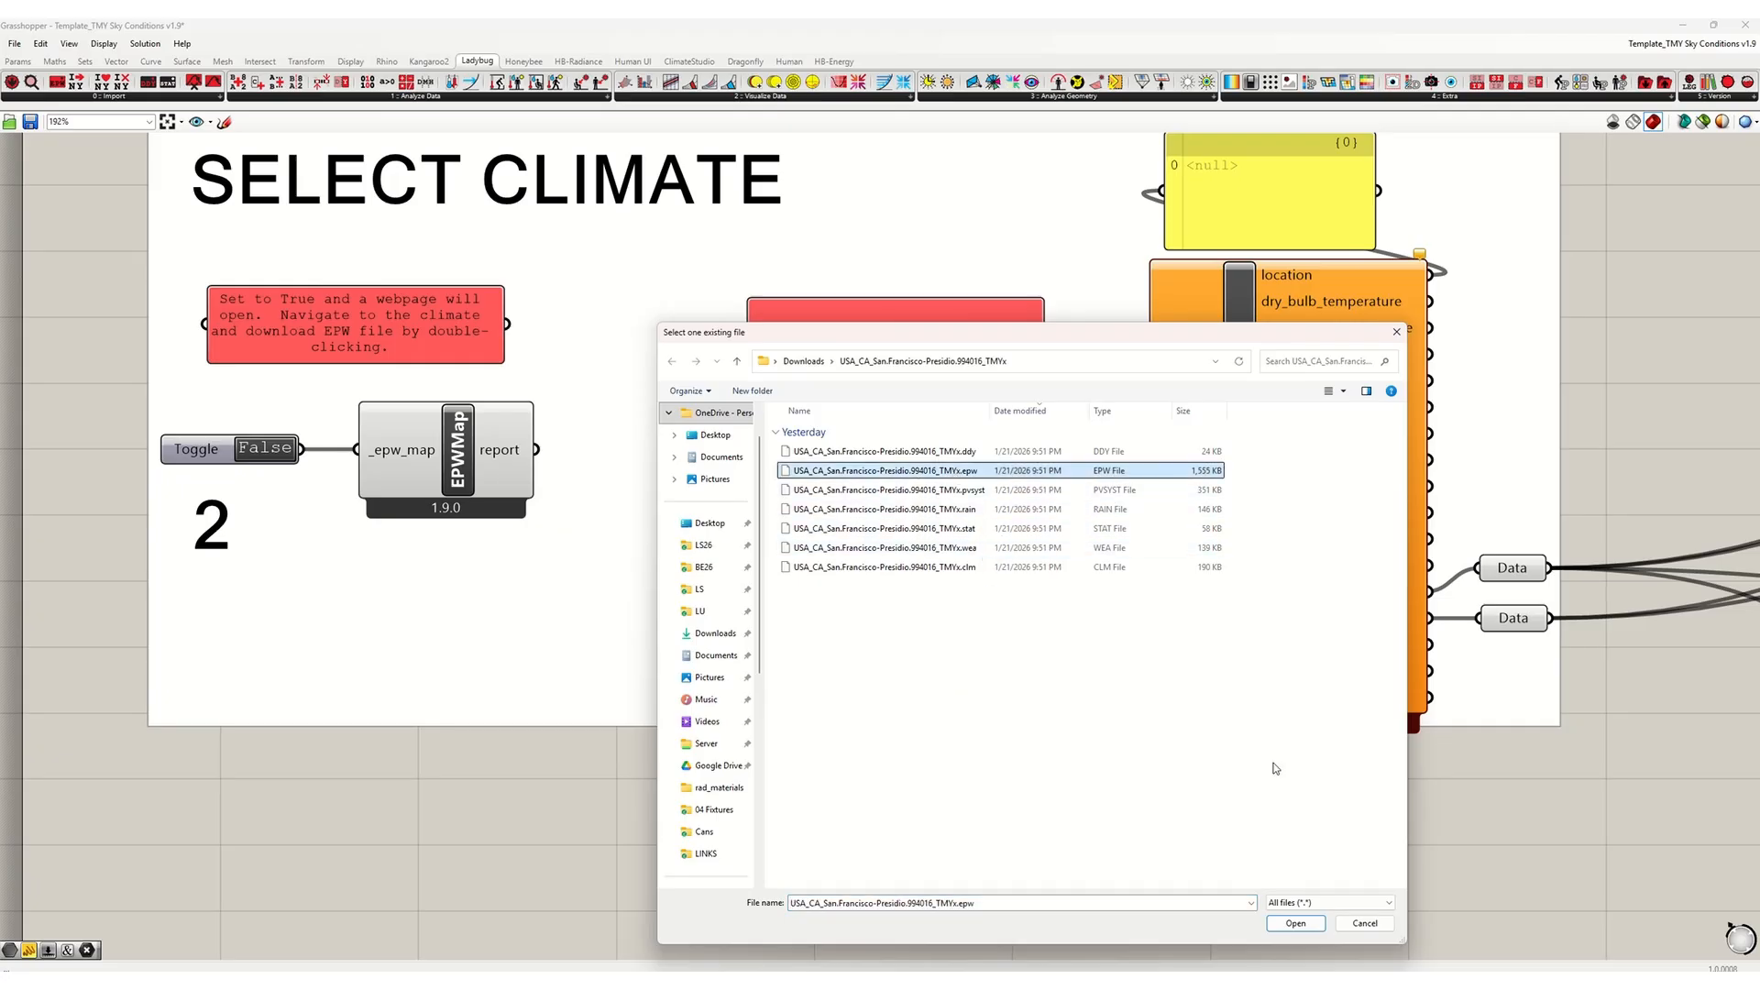
{"action": "left_click", "coordinate": [1295, 923]}
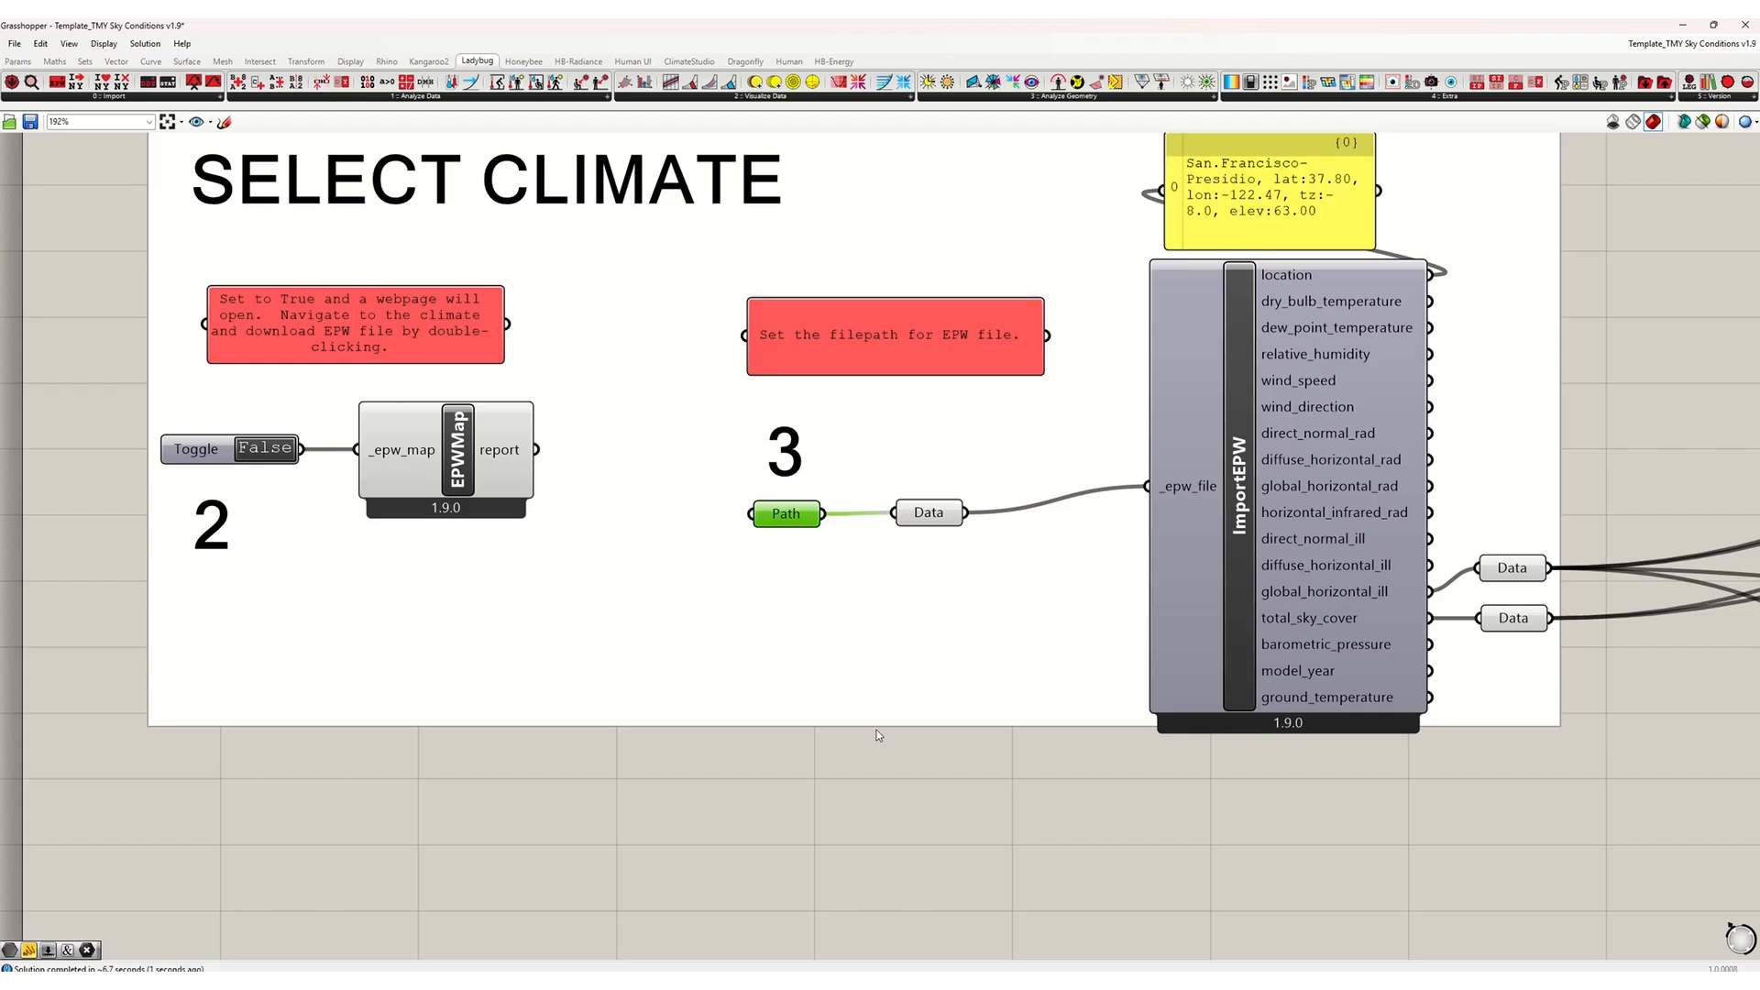
{"action": "left_click", "coordinate": [929, 778]}
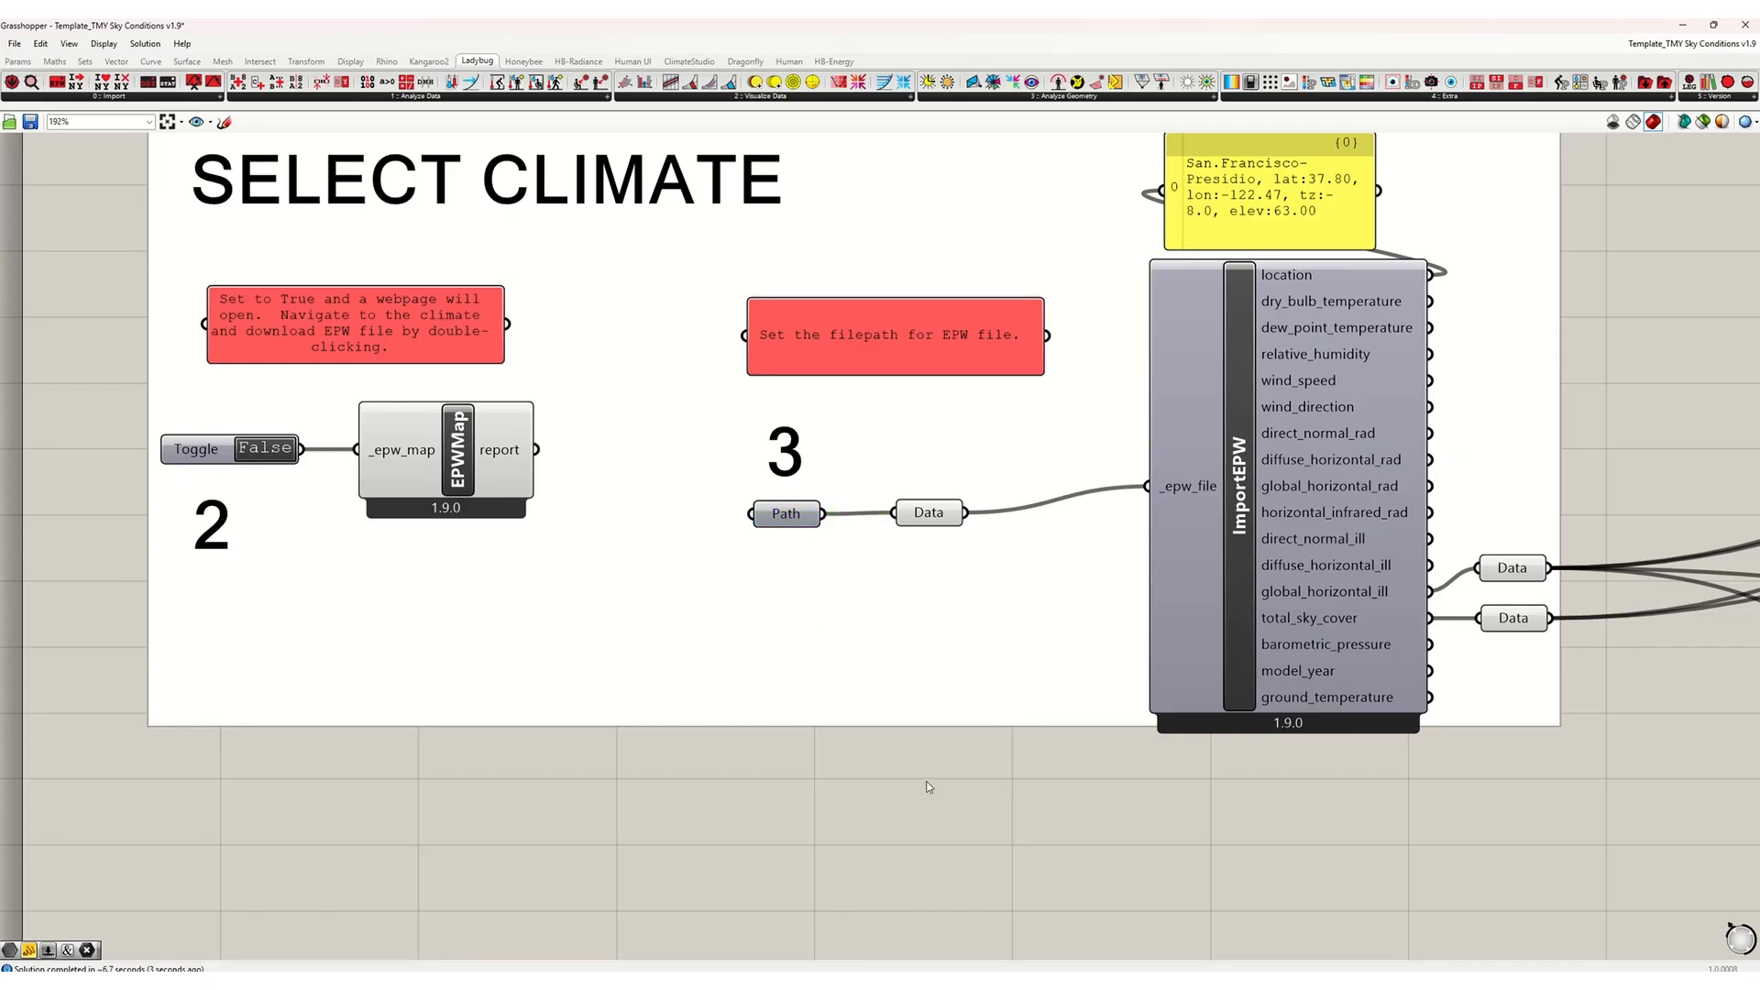
Step: Place Grasshopper beside Rhino to examine the charts and sky images in the Top viewport, and maximize Grasshopper again
{"action": "right_click_drag", "start_coordinate": [934, 801], "coordinate": [806, 804]}
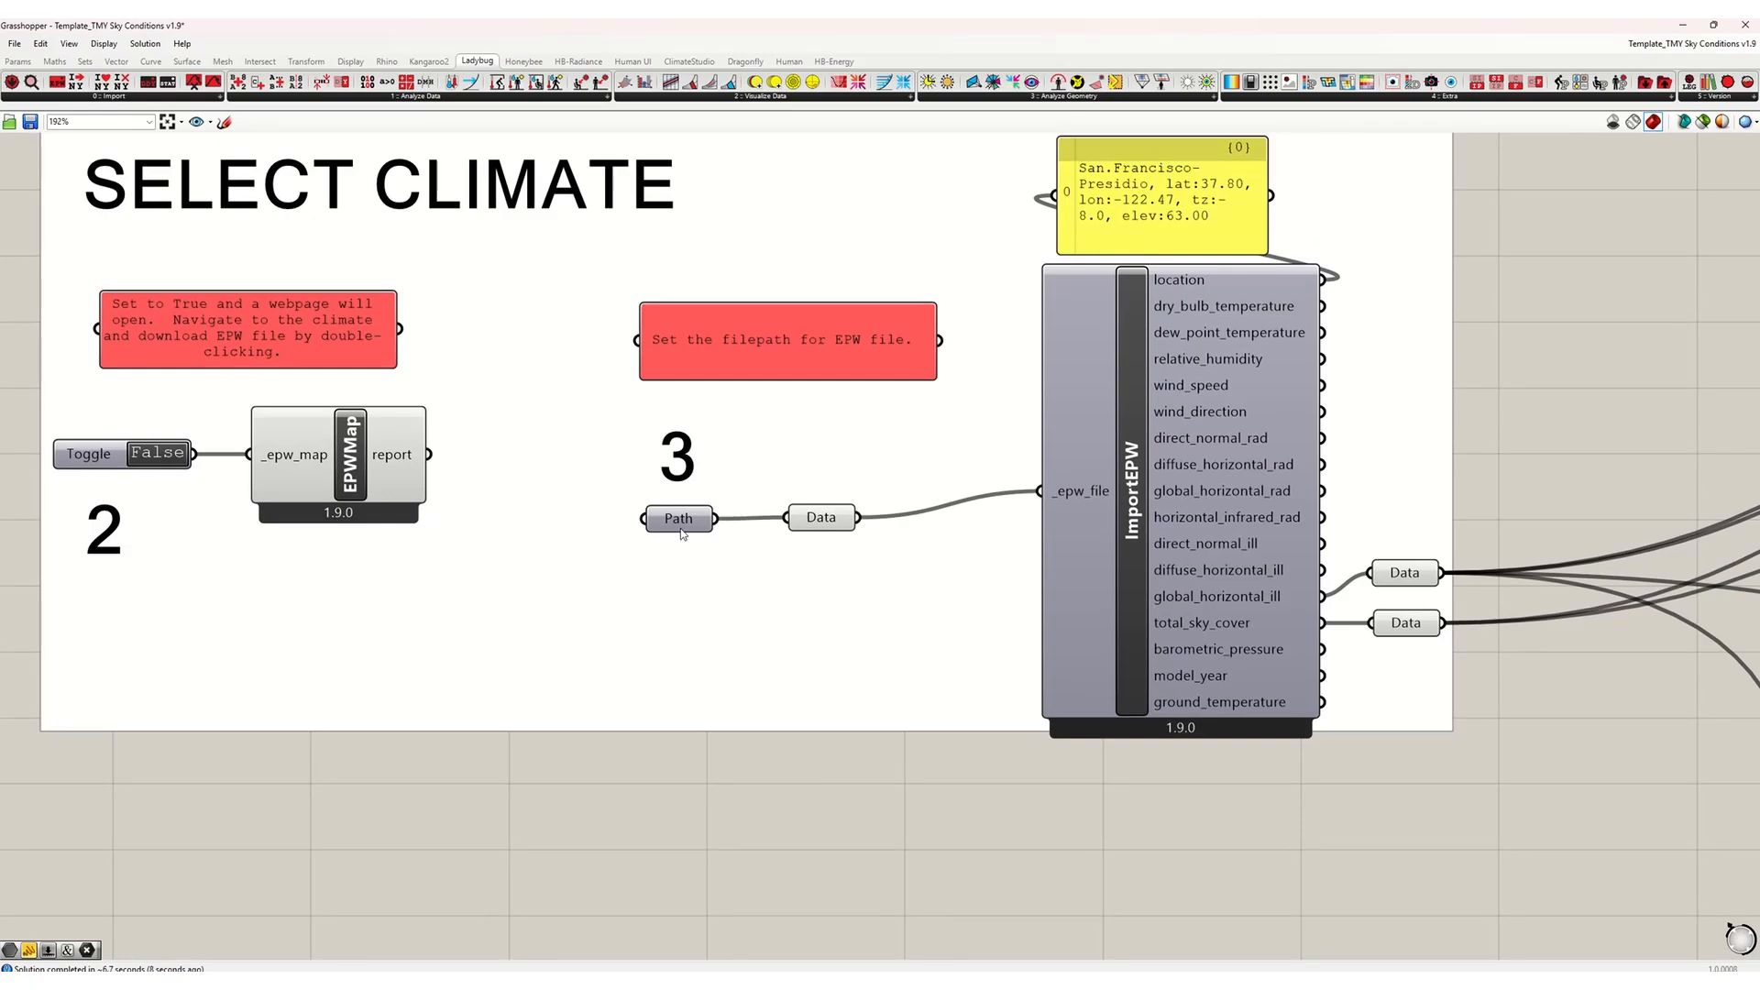
{"action": "scroll", "coordinate": [717, 561], "scroll_direction": "down", "scroll_amount": 8}
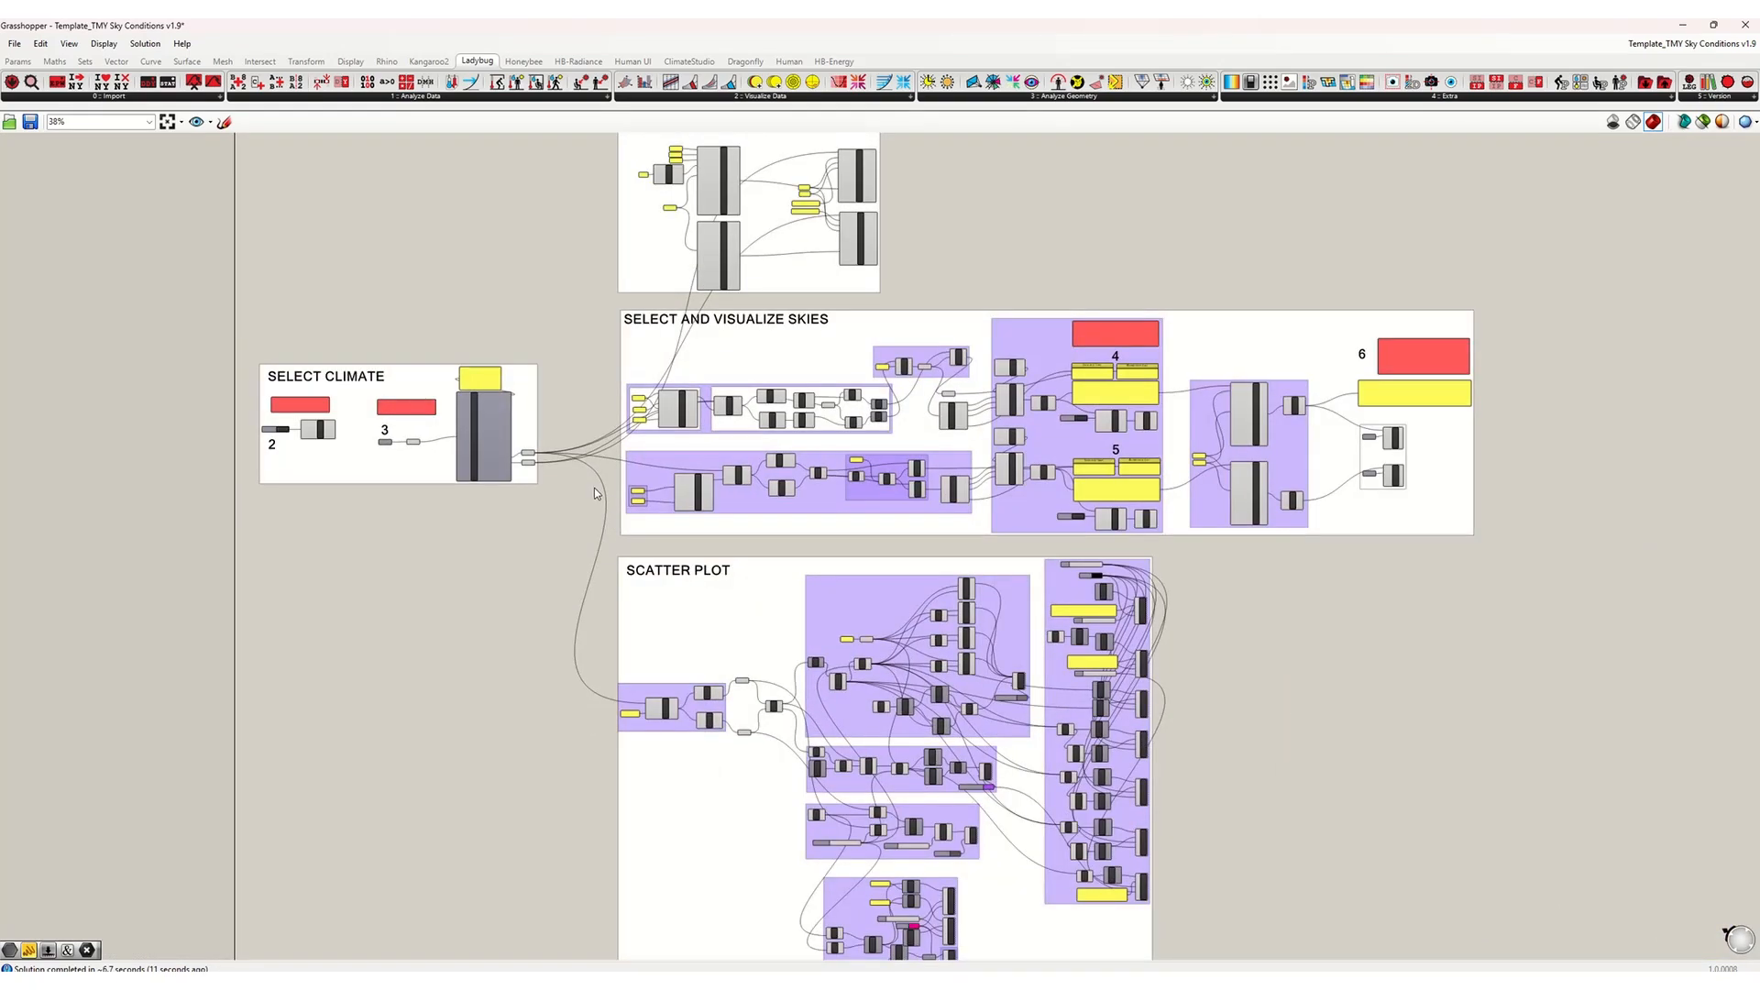
{"action": "scroll", "coordinate": [578, 468], "scroll_direction": "up", "scroll_amount": 3}
{"action": "left_click_drag", "start_coordinate": [787, 24], "coordinate": [1757, 332]}
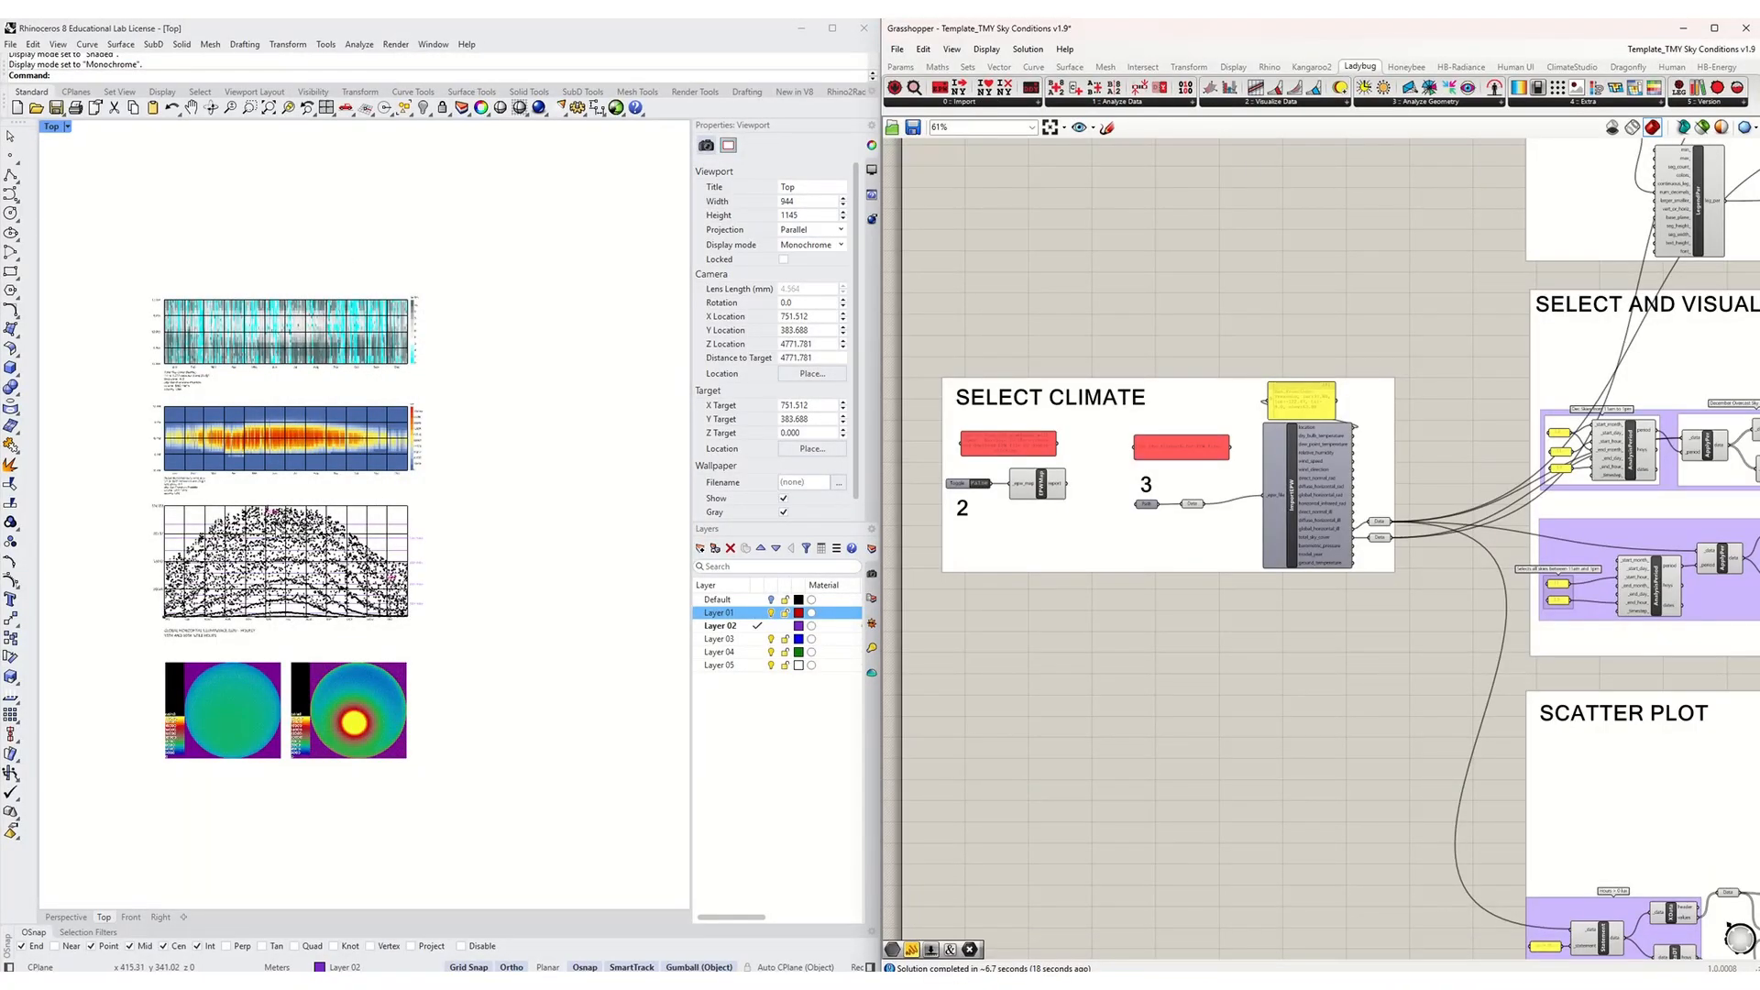
{"action": "scroll", "coordinate": [145, 566], "scroll_direction": "up", "scroll_amount": 2}
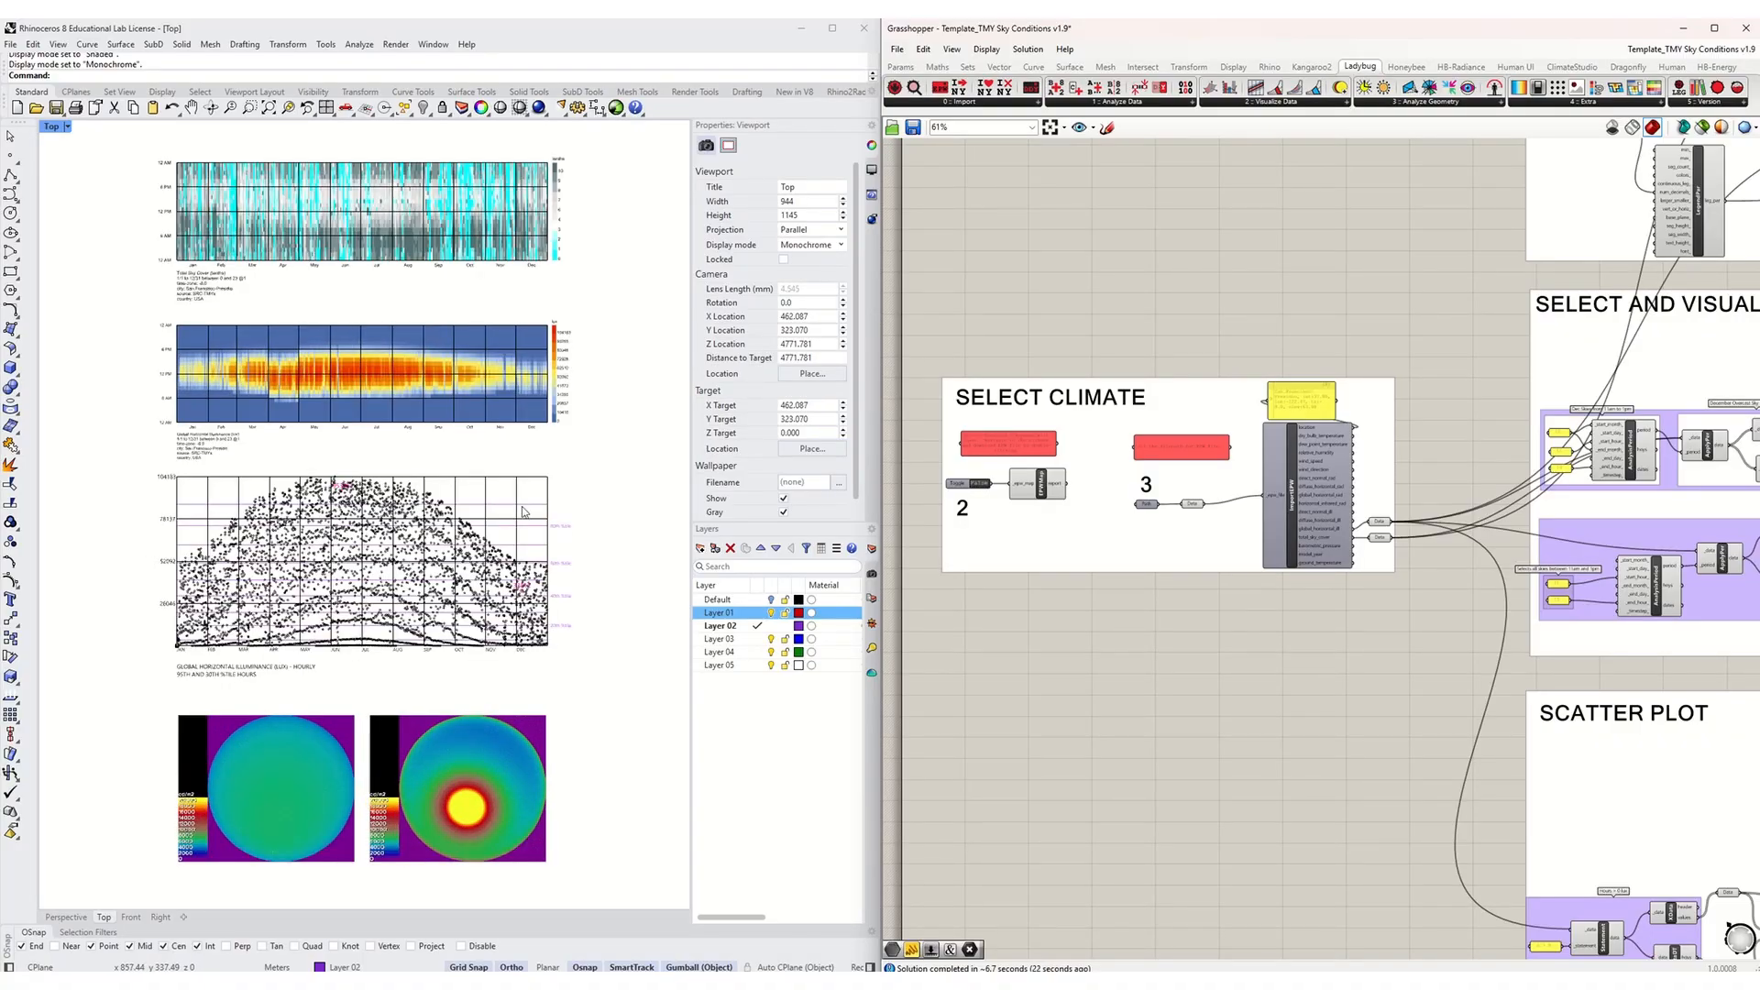
{"action": "mouse_move", "coordinate": [1720, 29]}
{"action": "left_click", "coordinate": [1715, 29]}
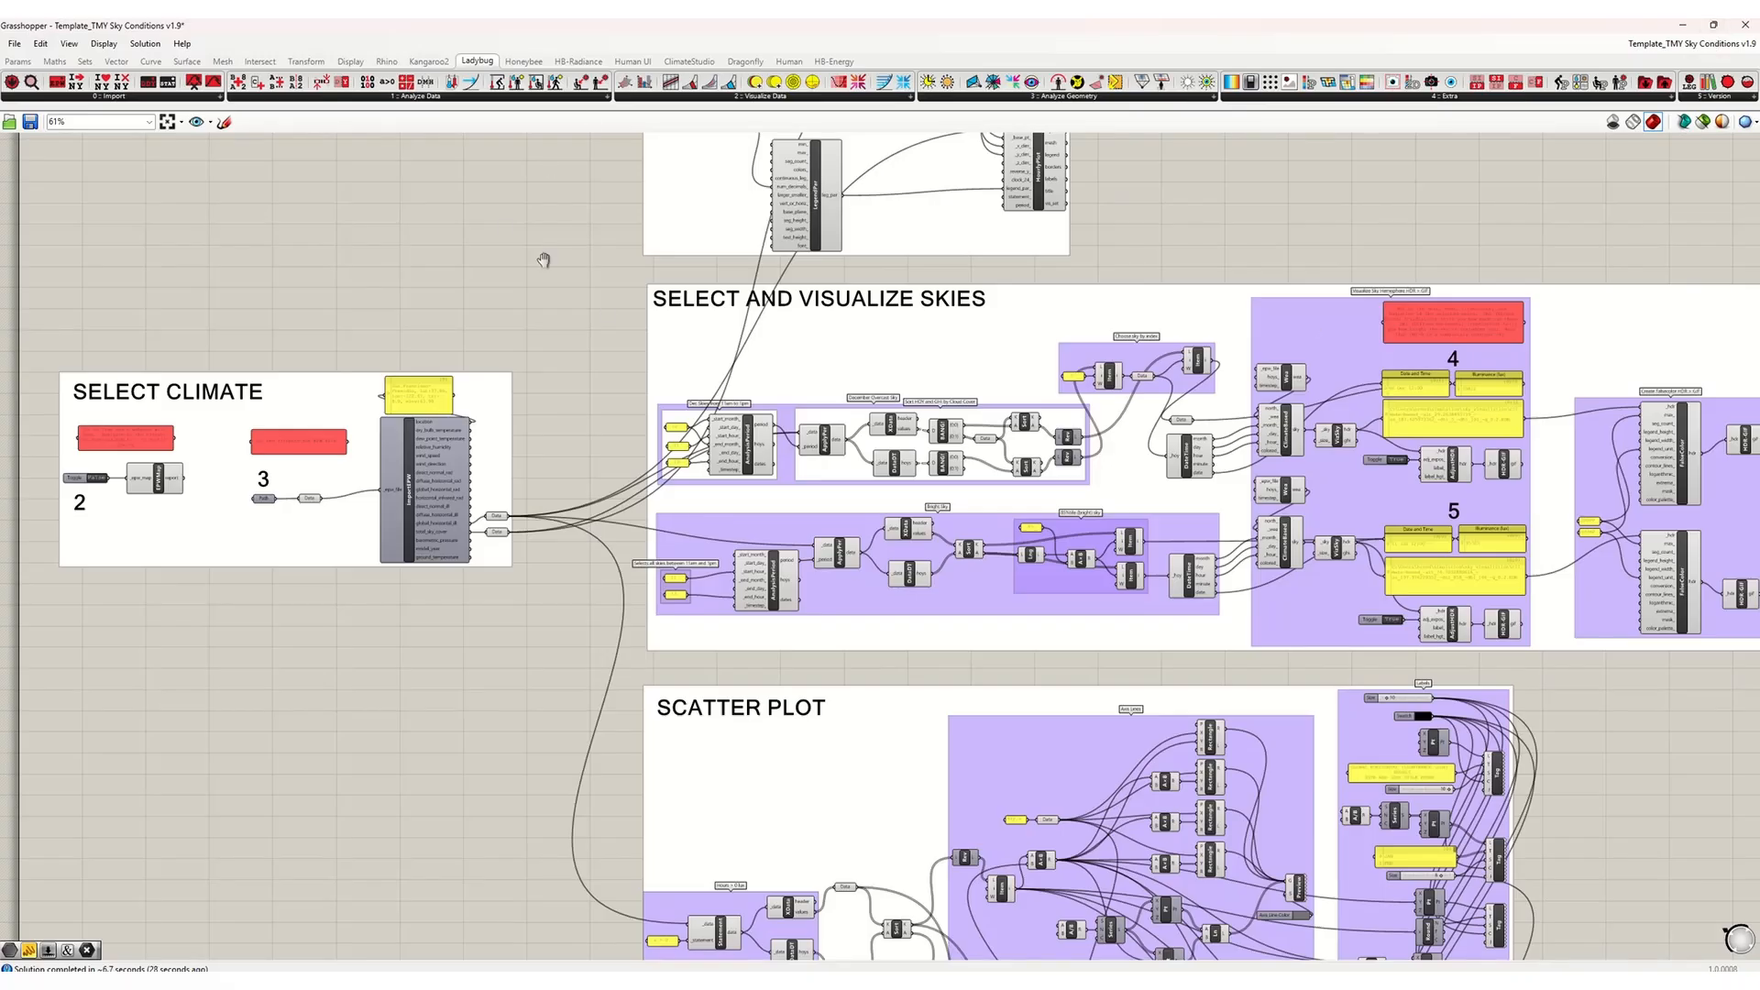
Step: Review the definition's Select Climate, Select and Visualize Skies and Scatter Plot groups and check the location panel above ImportEPW
{"action": "right_click_drag", "start_coordinate": [575, 253], "coordinate": [449, 249]}
{"action": "scroll", "coordinate": [449, 250], "scroll_direction": "down", "scroll_amount": 3}
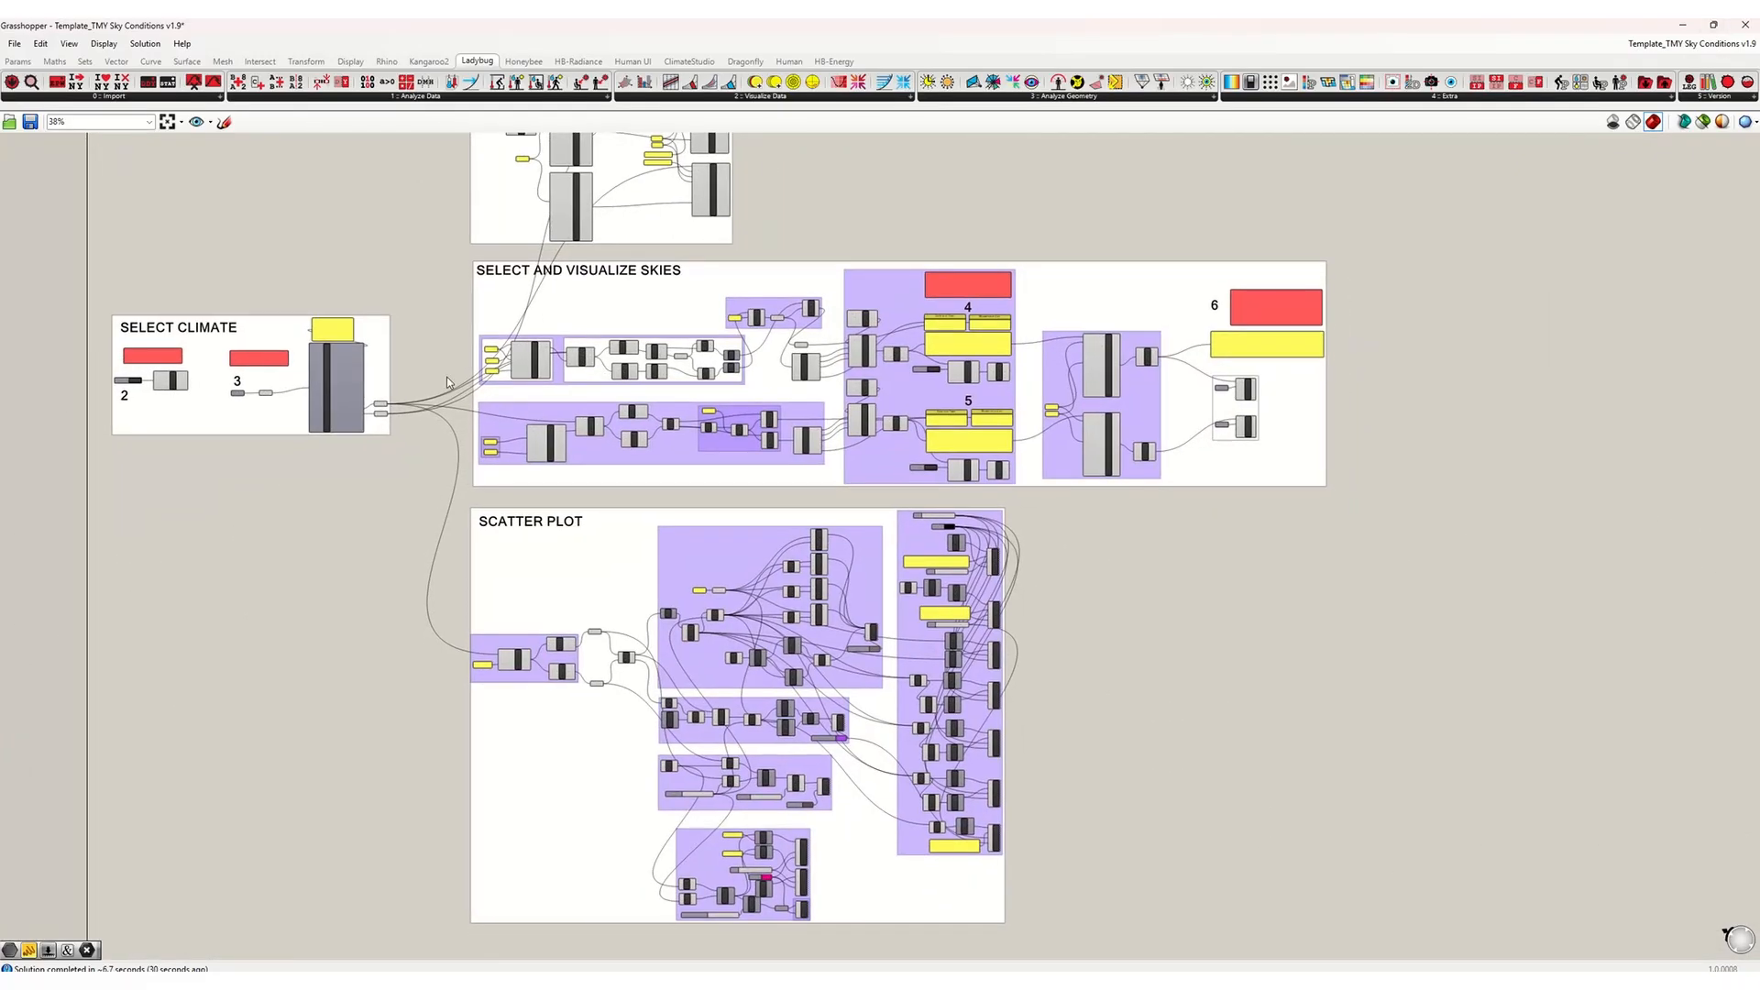
{"action": "scroll", "coordinate": [243, 387], "scroll_direction": "up", "scroll_amount": 2}
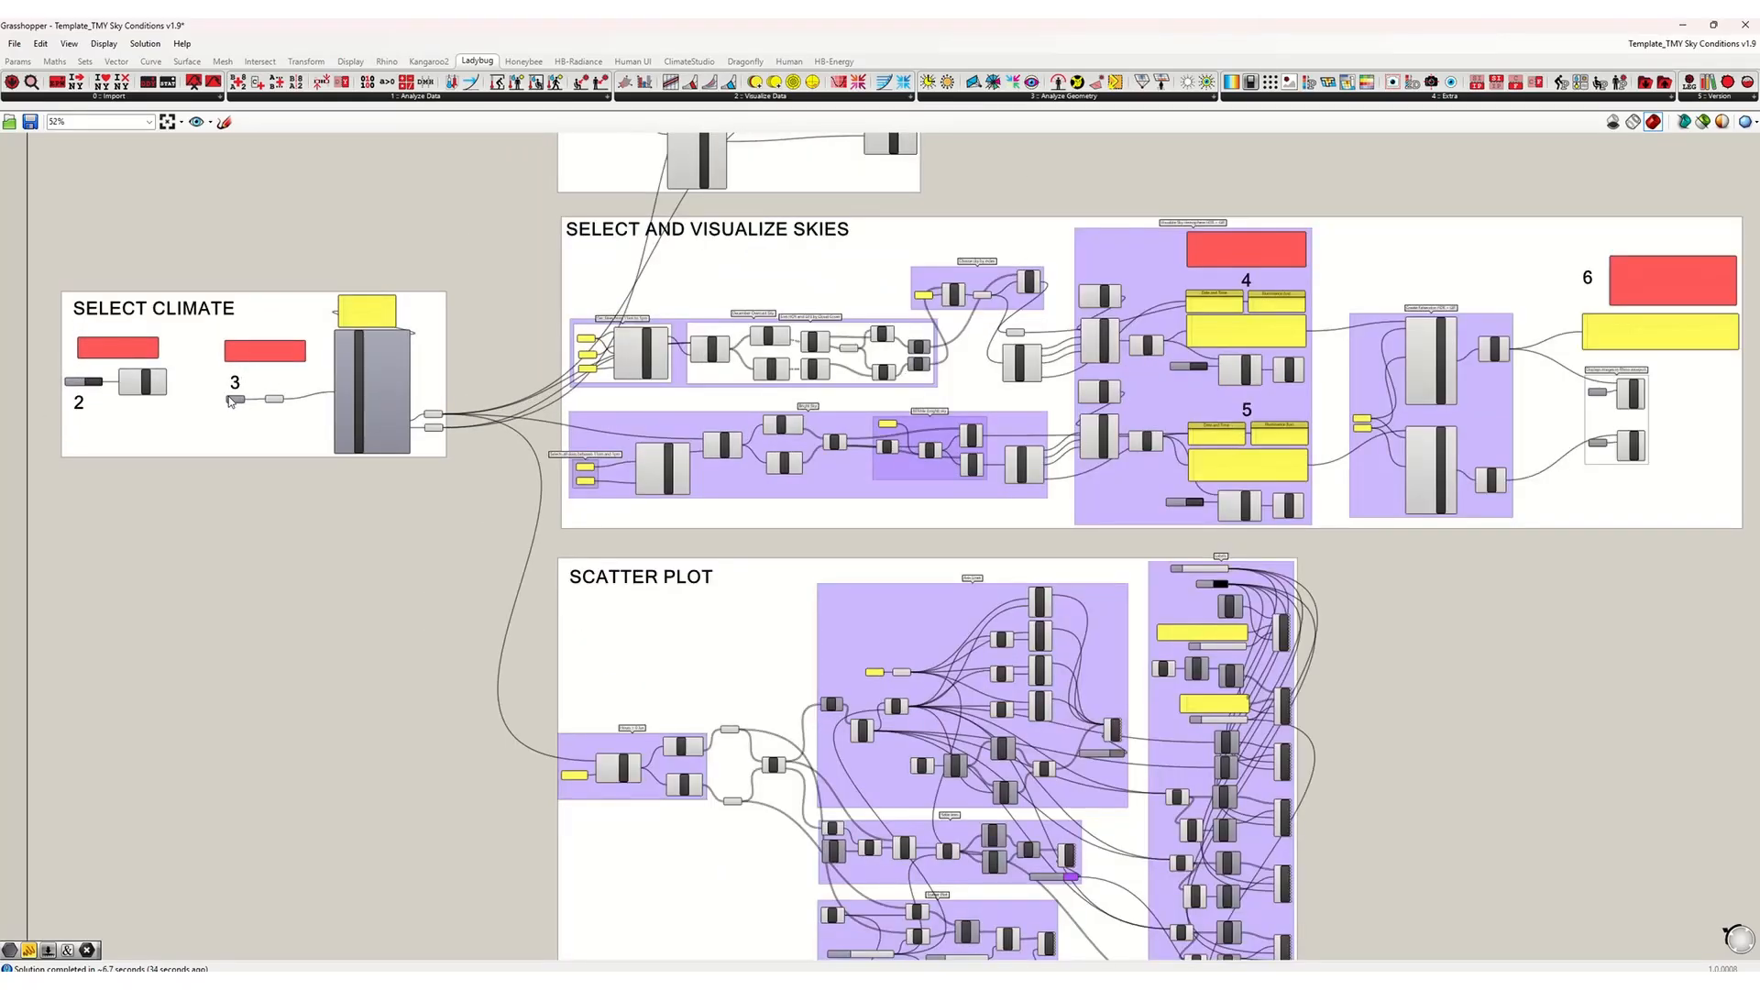
{"action": "scroll", "coordinate": [231, 401], "scroll_direction": "up", "scroll_amount": 6}
{"action": "scroll", "coordinate": [231, 402], "scroll_direction": "down", "scroll_amount": 5}
{"action": "scroll", "coordinate": [473, 363], "scroll_direction": "up", "scroll_amount": 6}
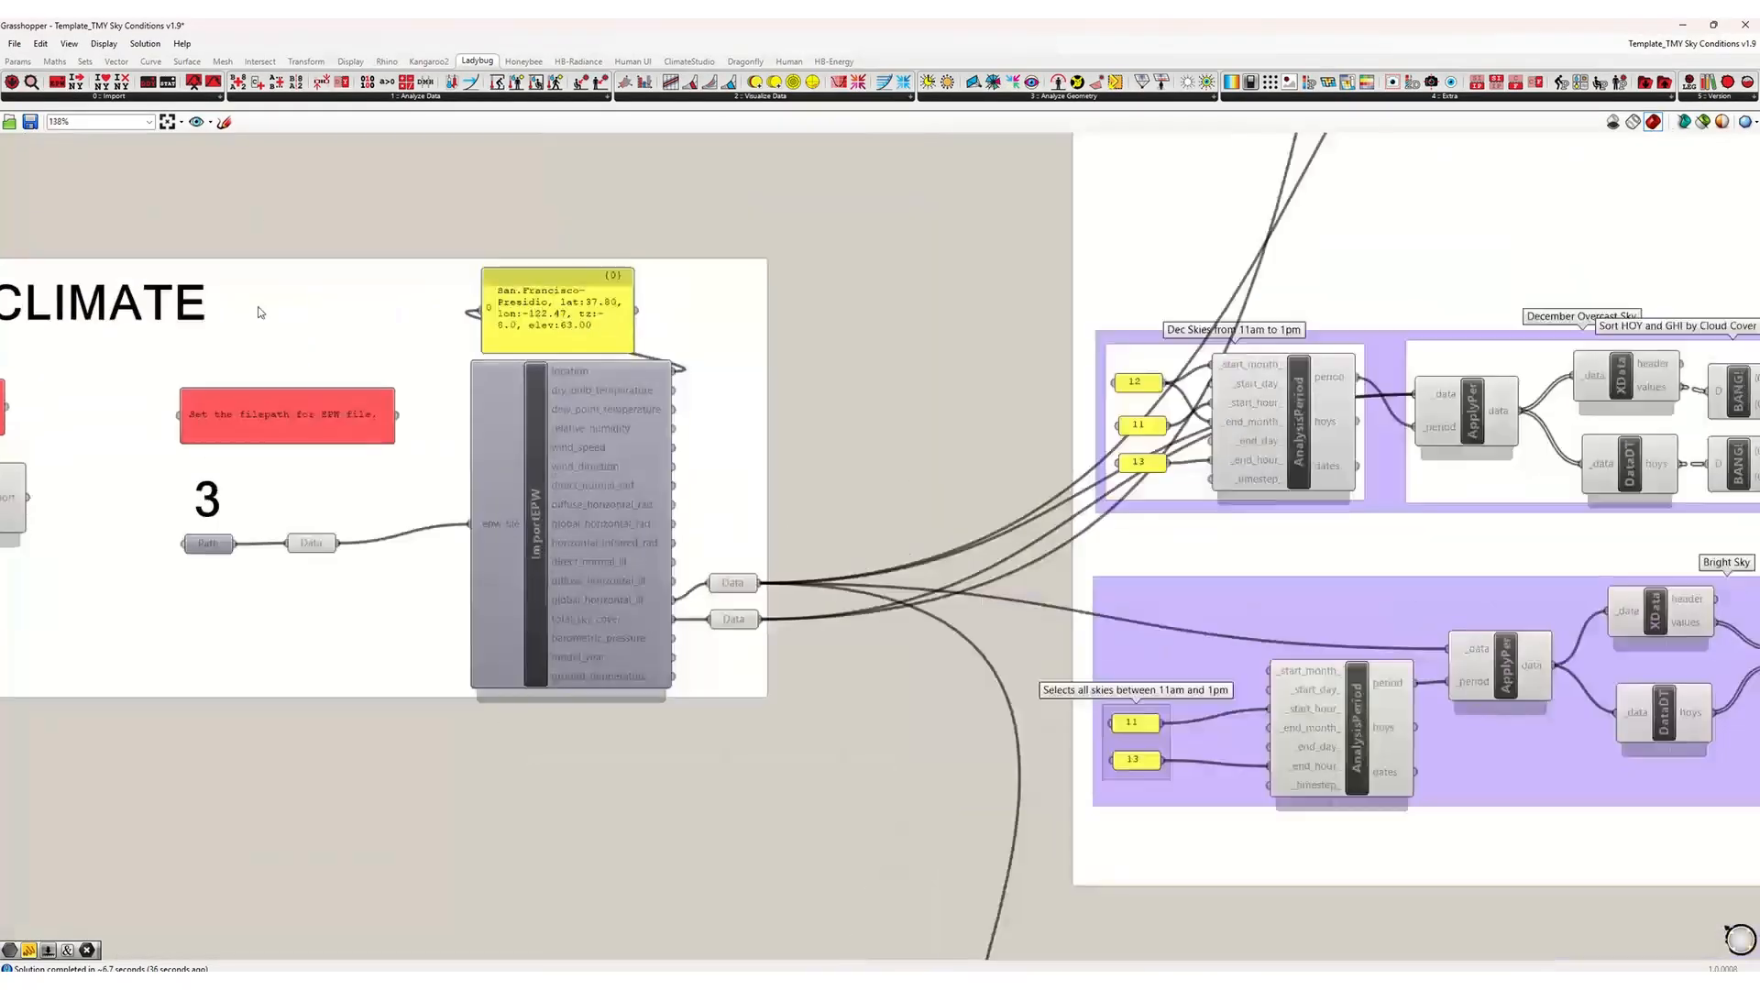
{"action": "left_click_drag", "start_coordinate": [625, 301], "coordinate": [635, 301]}
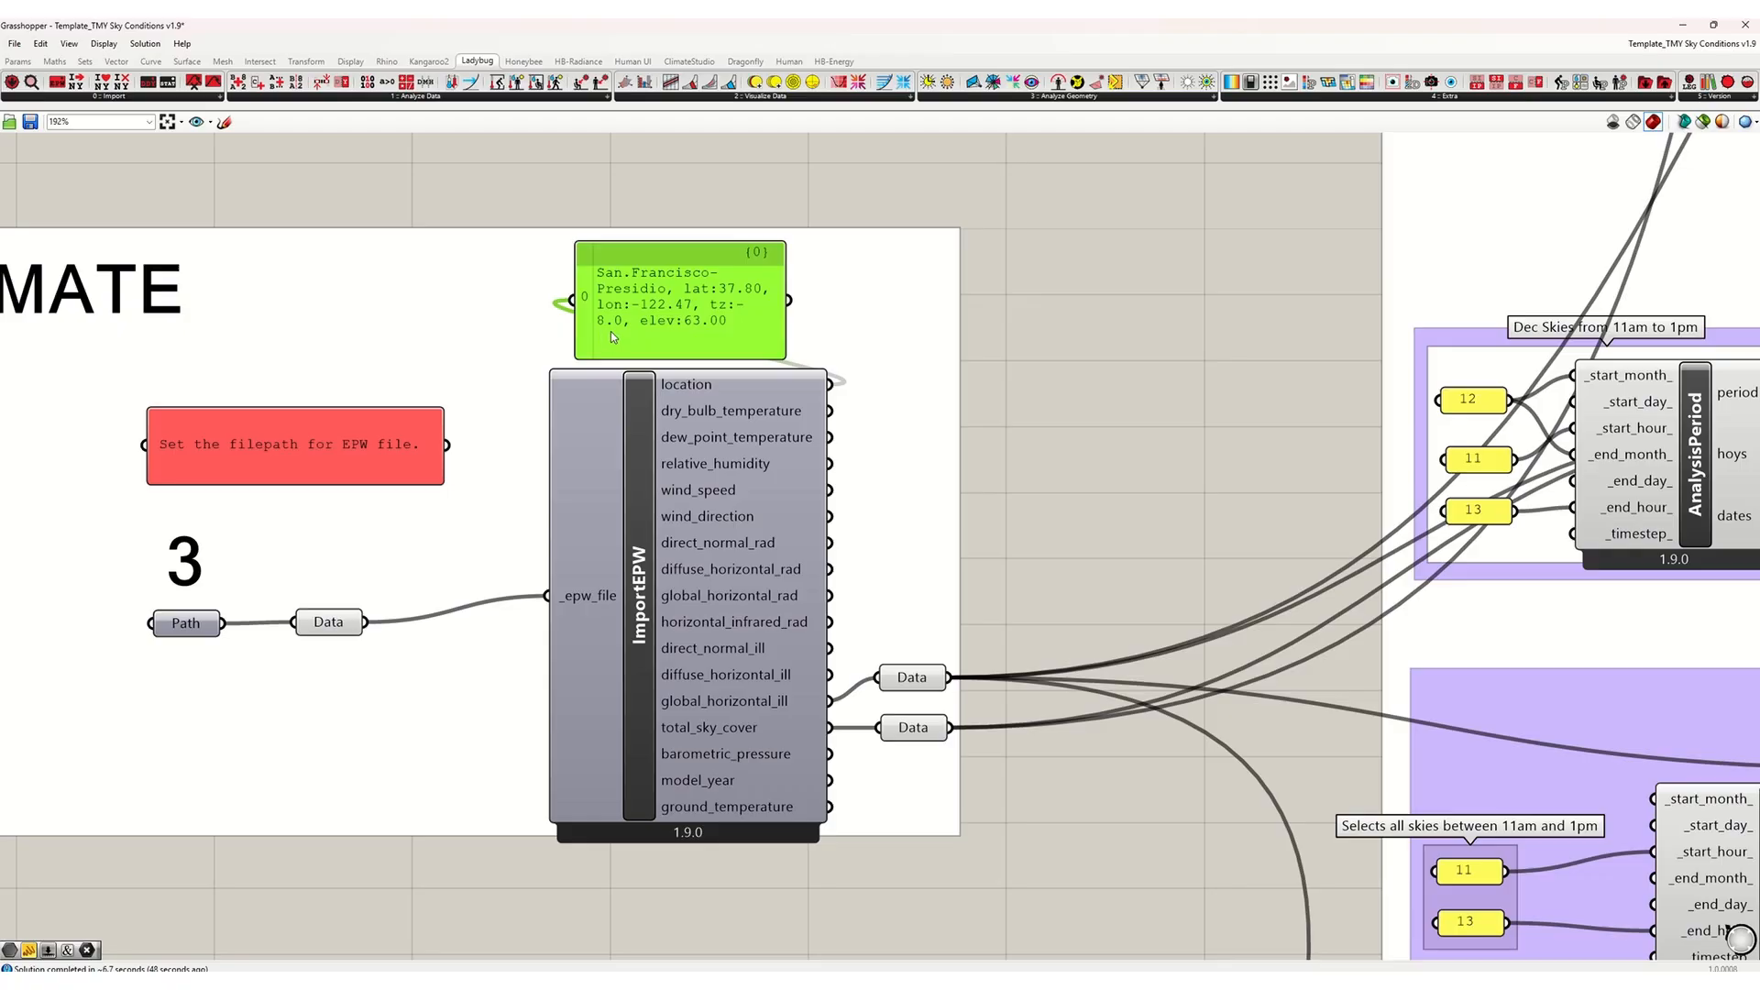
Step: Examine ImportEPW's global_horizontal_ill and total_sky_cover outputs and the two Data parameters that carry them to the other groups
{"action": "left_click", "coordinate": [1069, 376]}
{"action": "scroll", "coordinate": [539, 417], "scroll_direction": "down", "scroll_amount": 5}
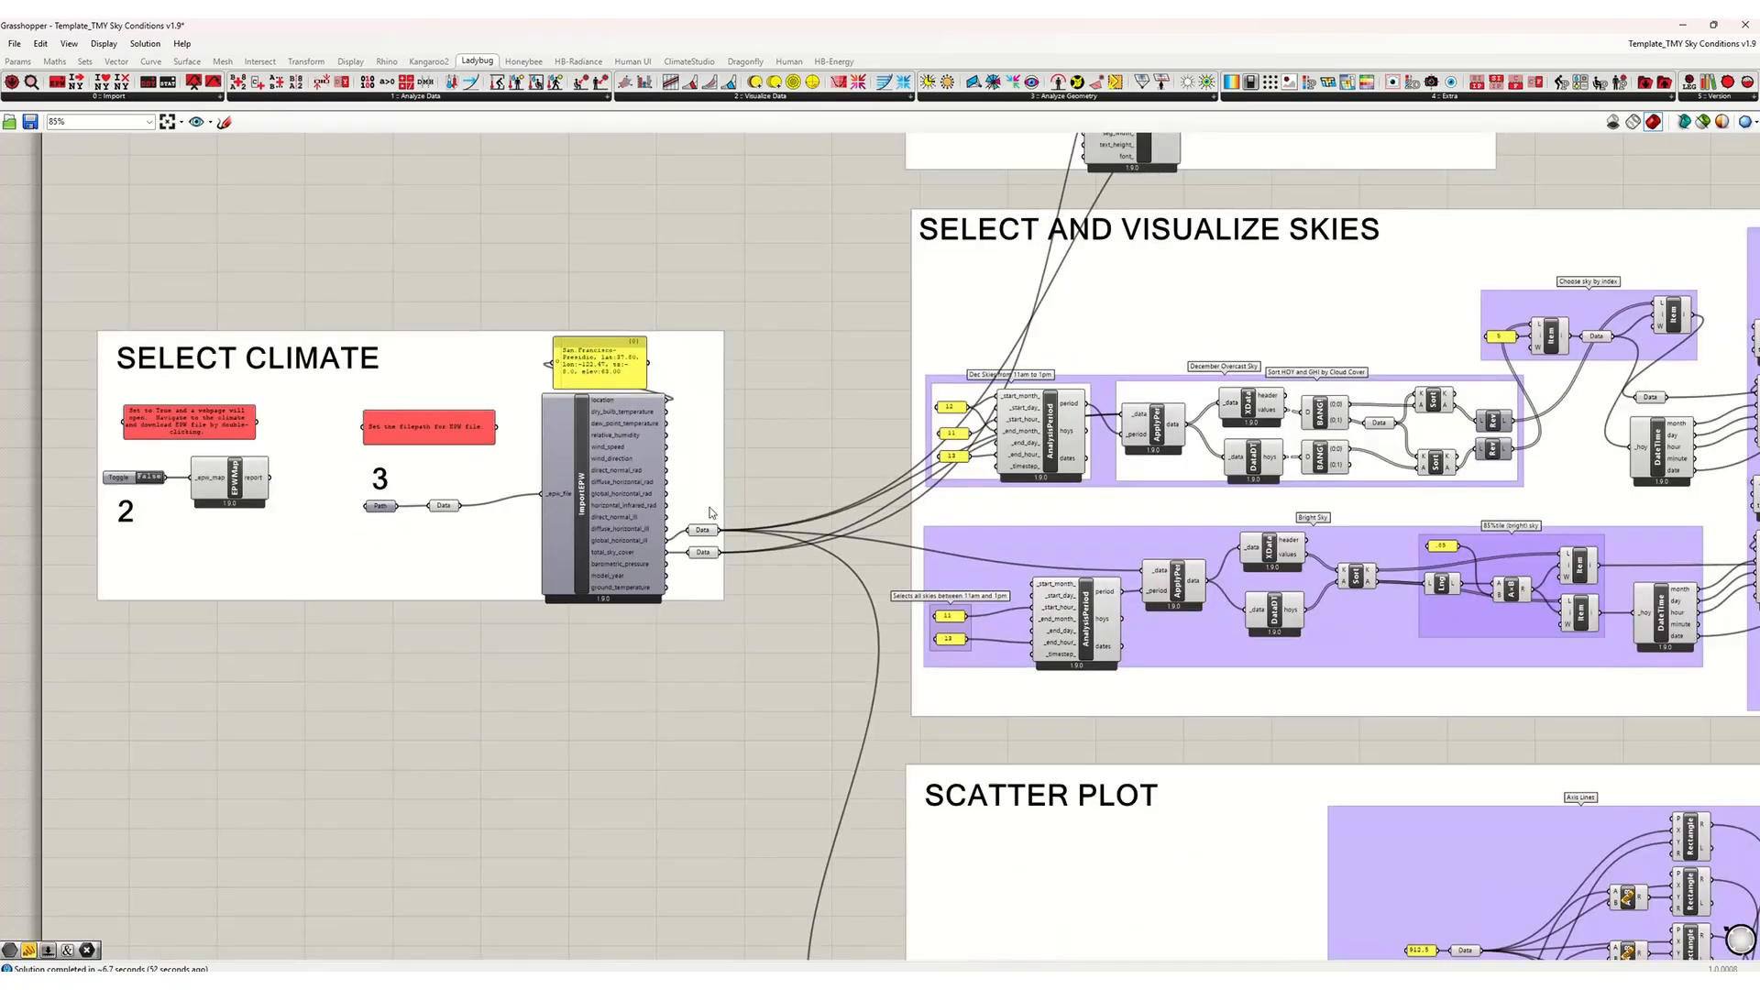
{"action": "scroll", "coordinate": [549, 511], "scroll_direction": "up", "scroll_amount": 5}
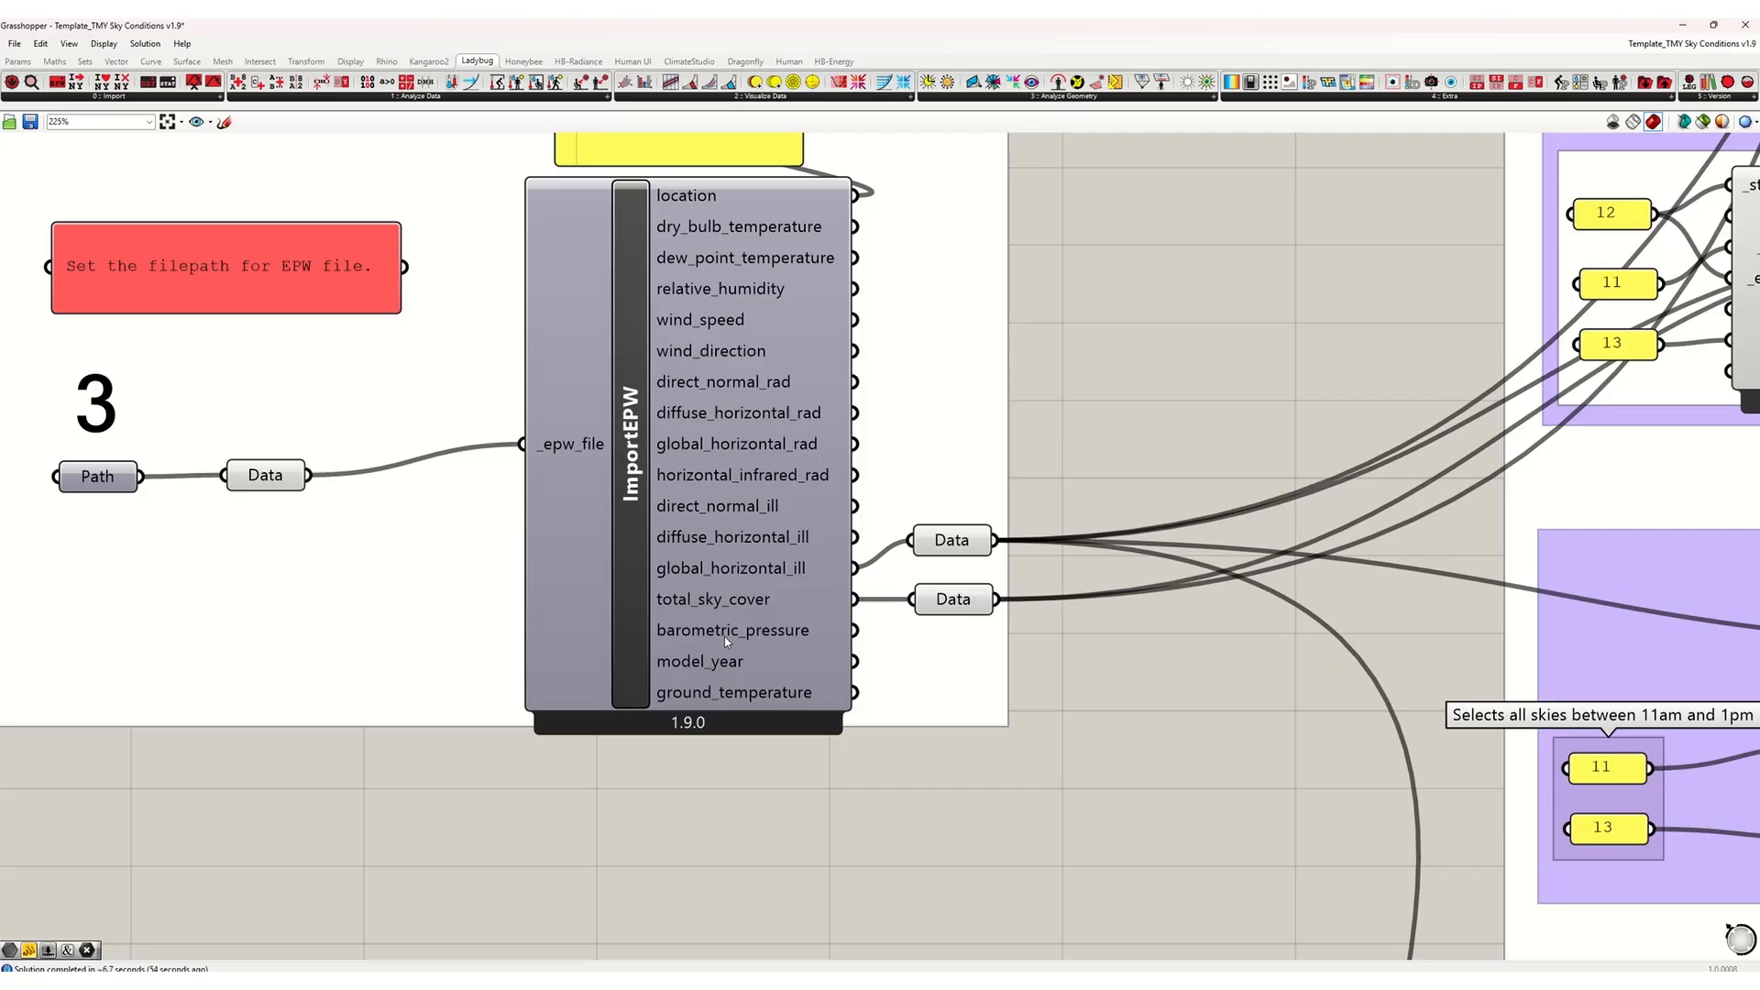
{"action": "right_click_drag", "start_coordinate": [745, 633], "coordinate": [738, 717]}
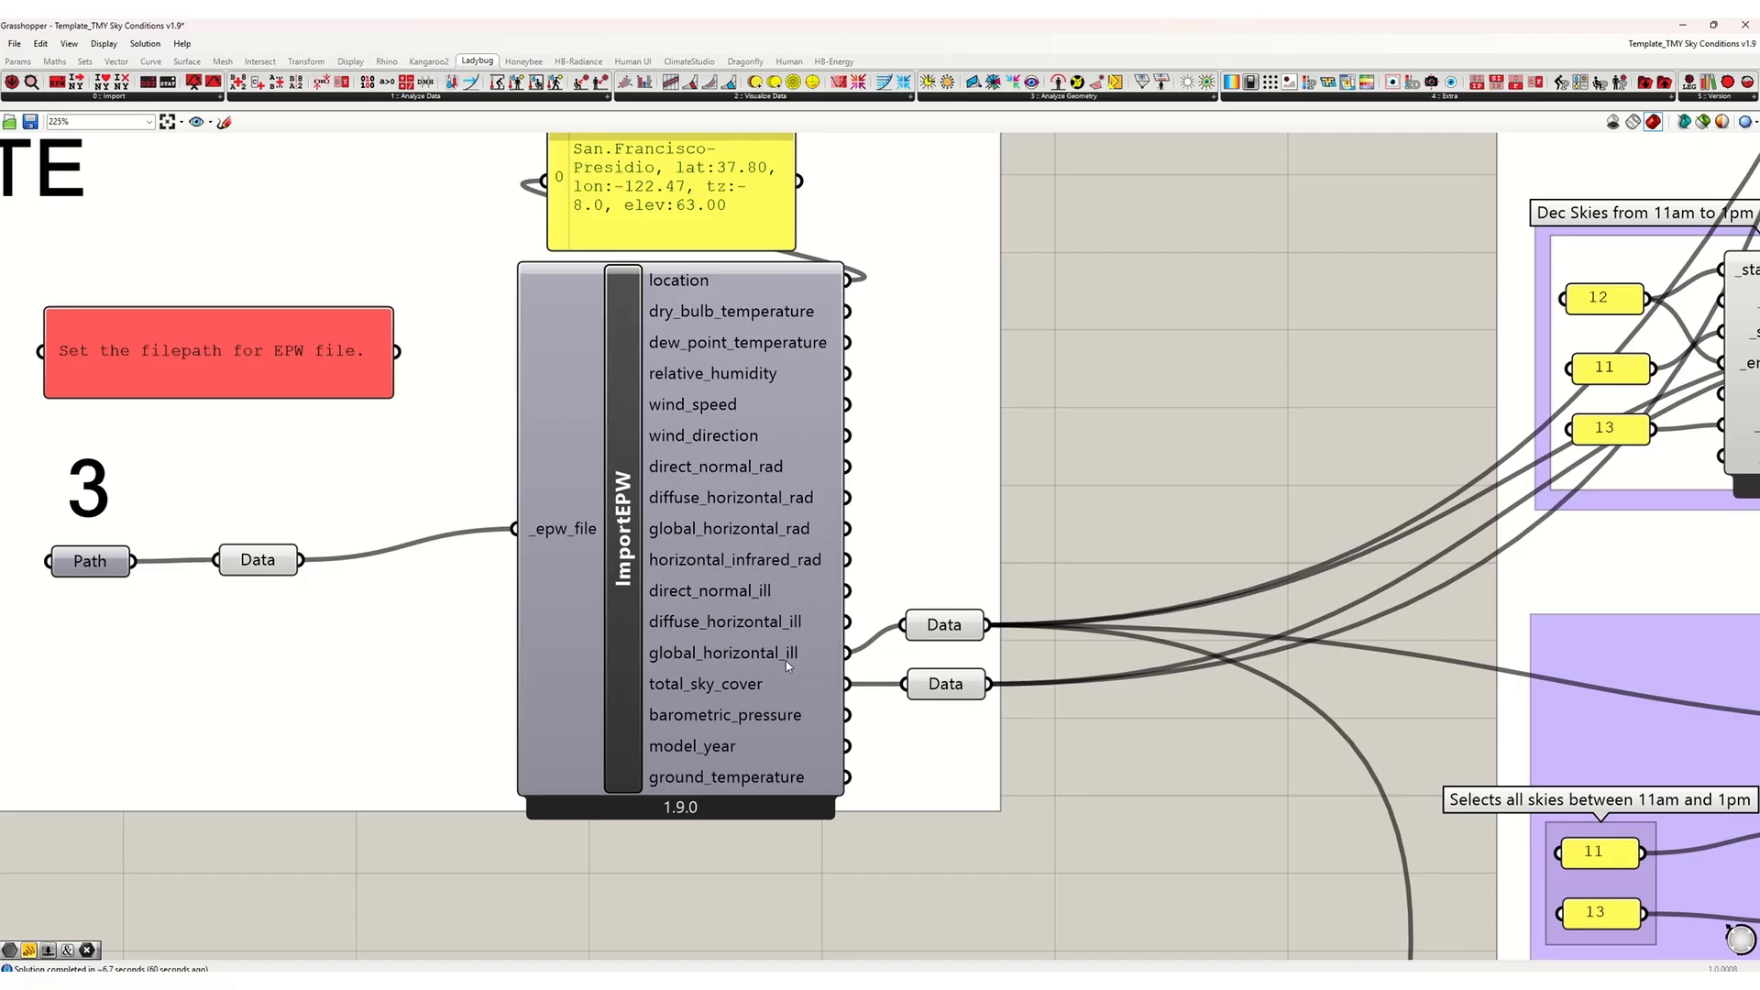
{"action": "left_click", "coordinate": [943, 684]}
{"action": "left_click", "coordinate": [944, 623]}
{"action": "left_click", "coordinate": [1125, 474]}
{"action": "scroll", "coordinate": [601, 645], "scroll_direction": "down", "scroll_amount": 3}
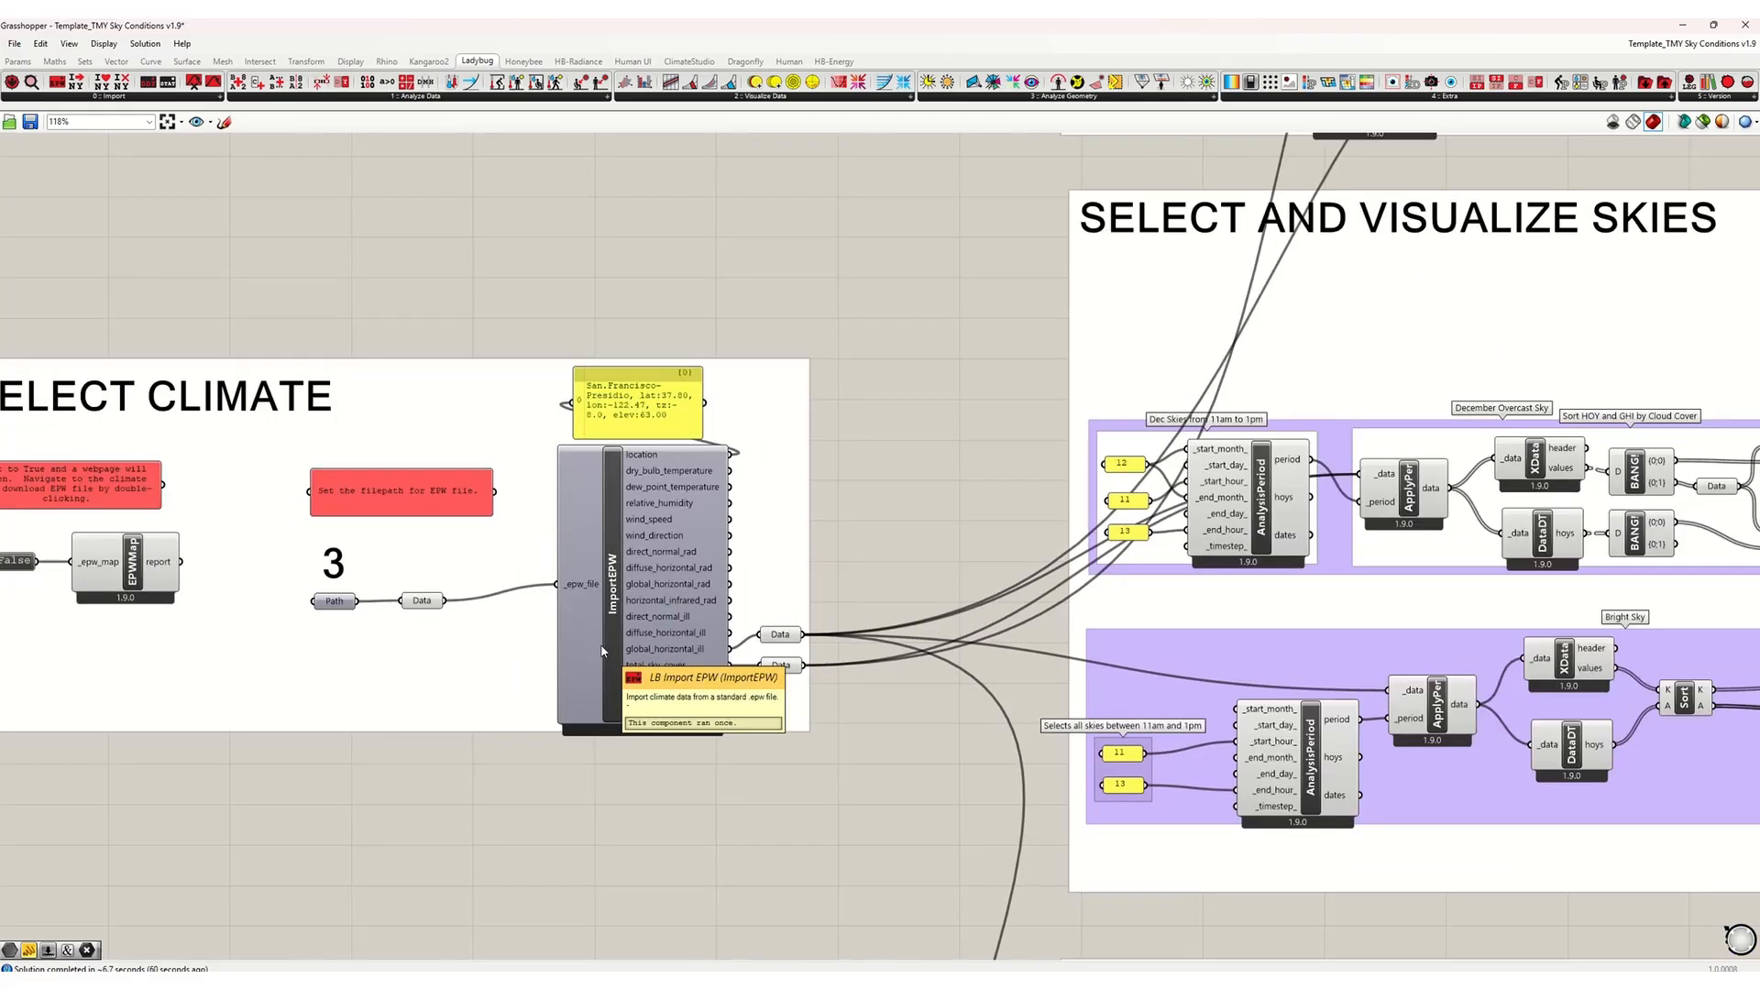
{"action": "scroll", "coordinate": [602, 646], "scroll_direction": "down", "scroll_amount": 2}
Step: Review the Select and Visualize Skies group and read the note above number 4 in Visualize Sky Hemisphere HDR > GIF
{"action": "right_click_drag", "start_coordinate": [1728, 555], "coordinate": [917, 514]}
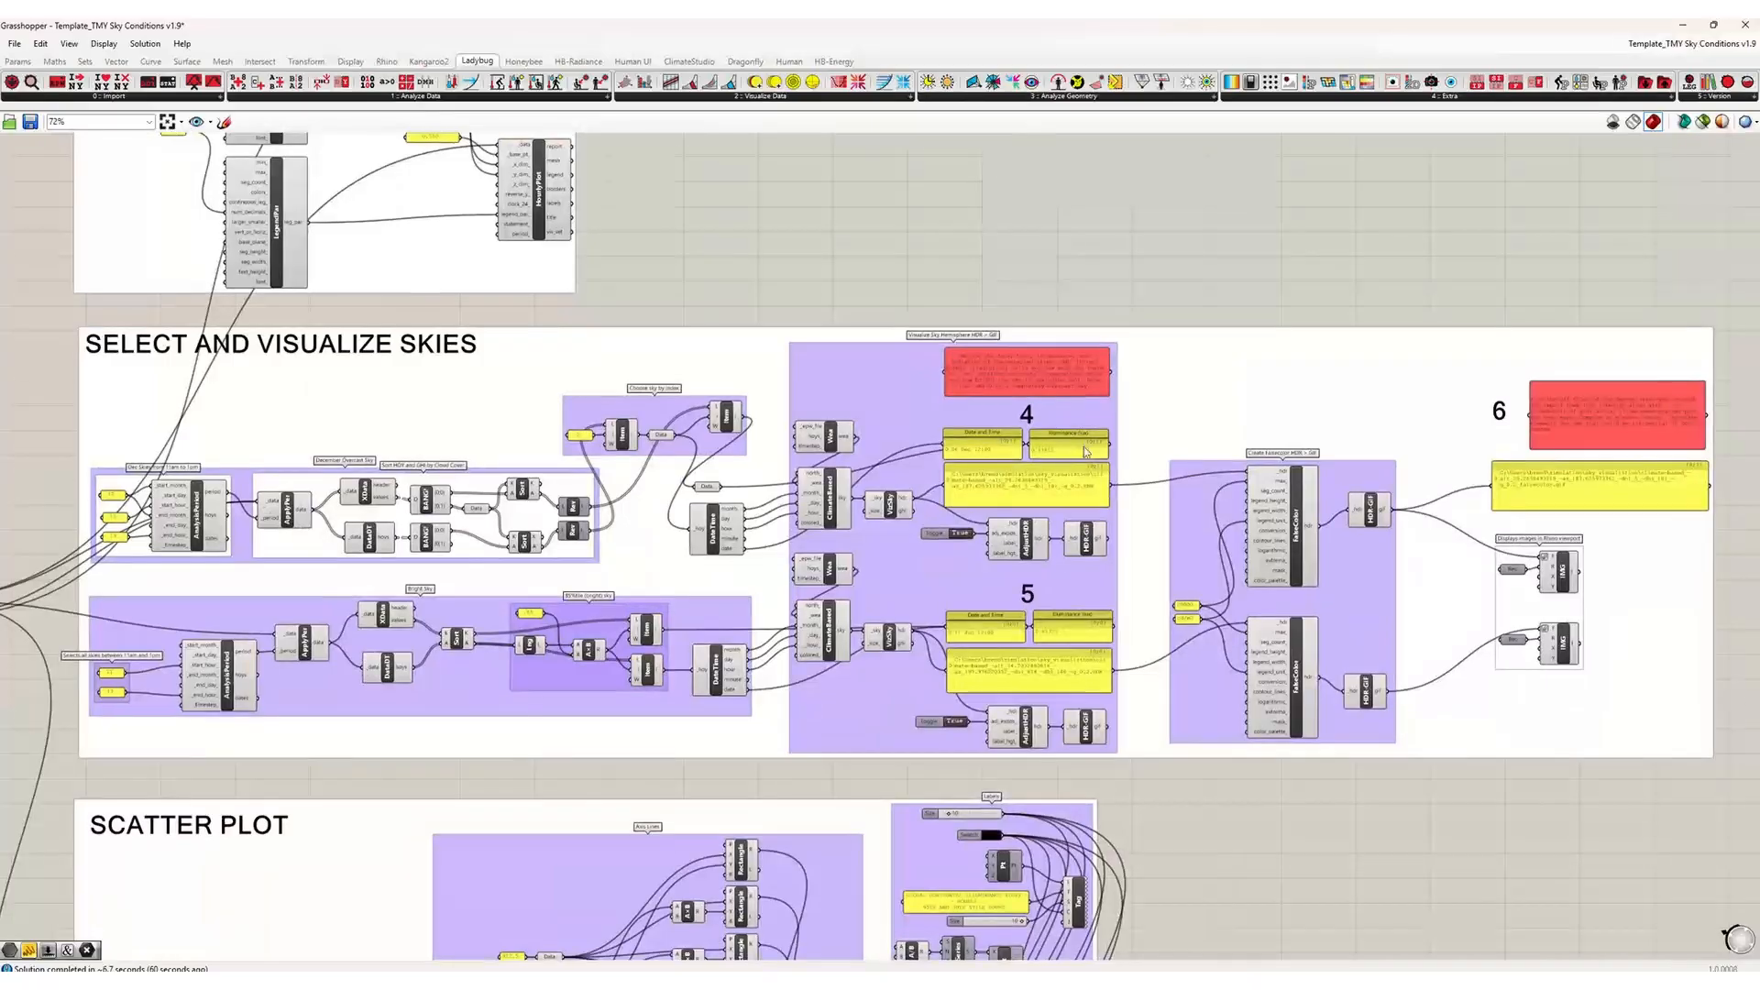
{"action": "scroll", "coordinate": [1085, 449], "scroll_direction": "up", "scroll_amount": 3}
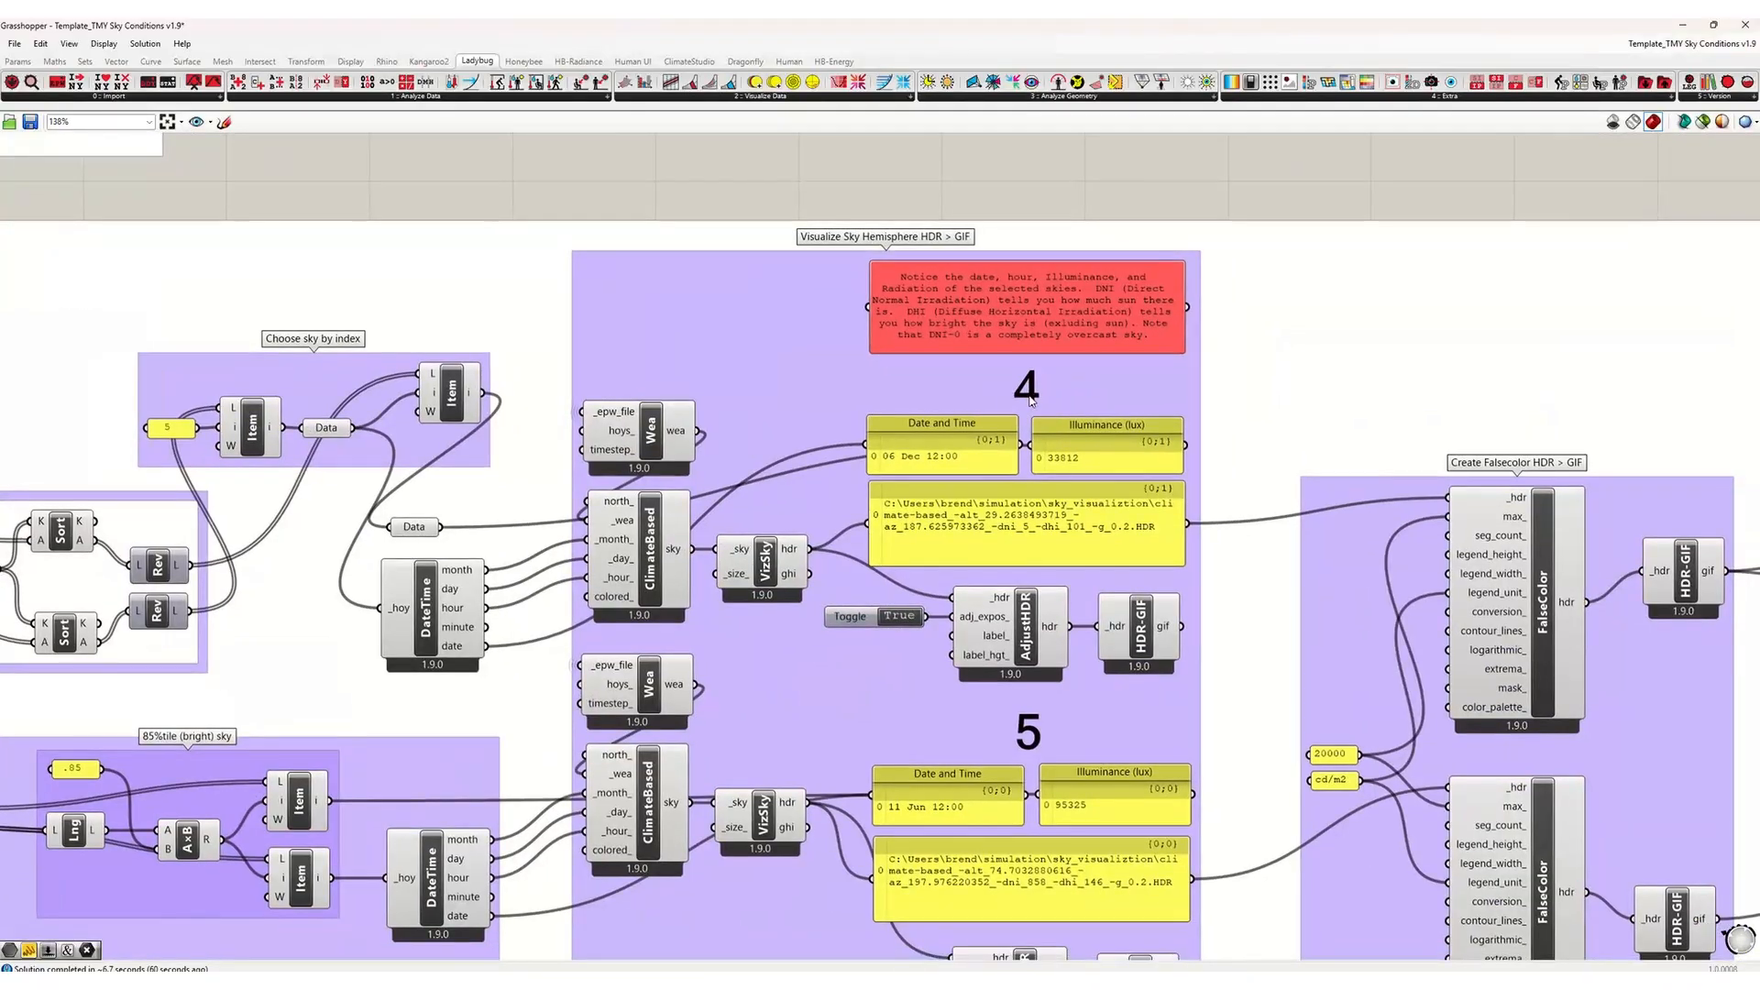
{"action": "scroll", "coordinate": [1034, 348], "scroll_direction": "up", "scroll_amount": 2}
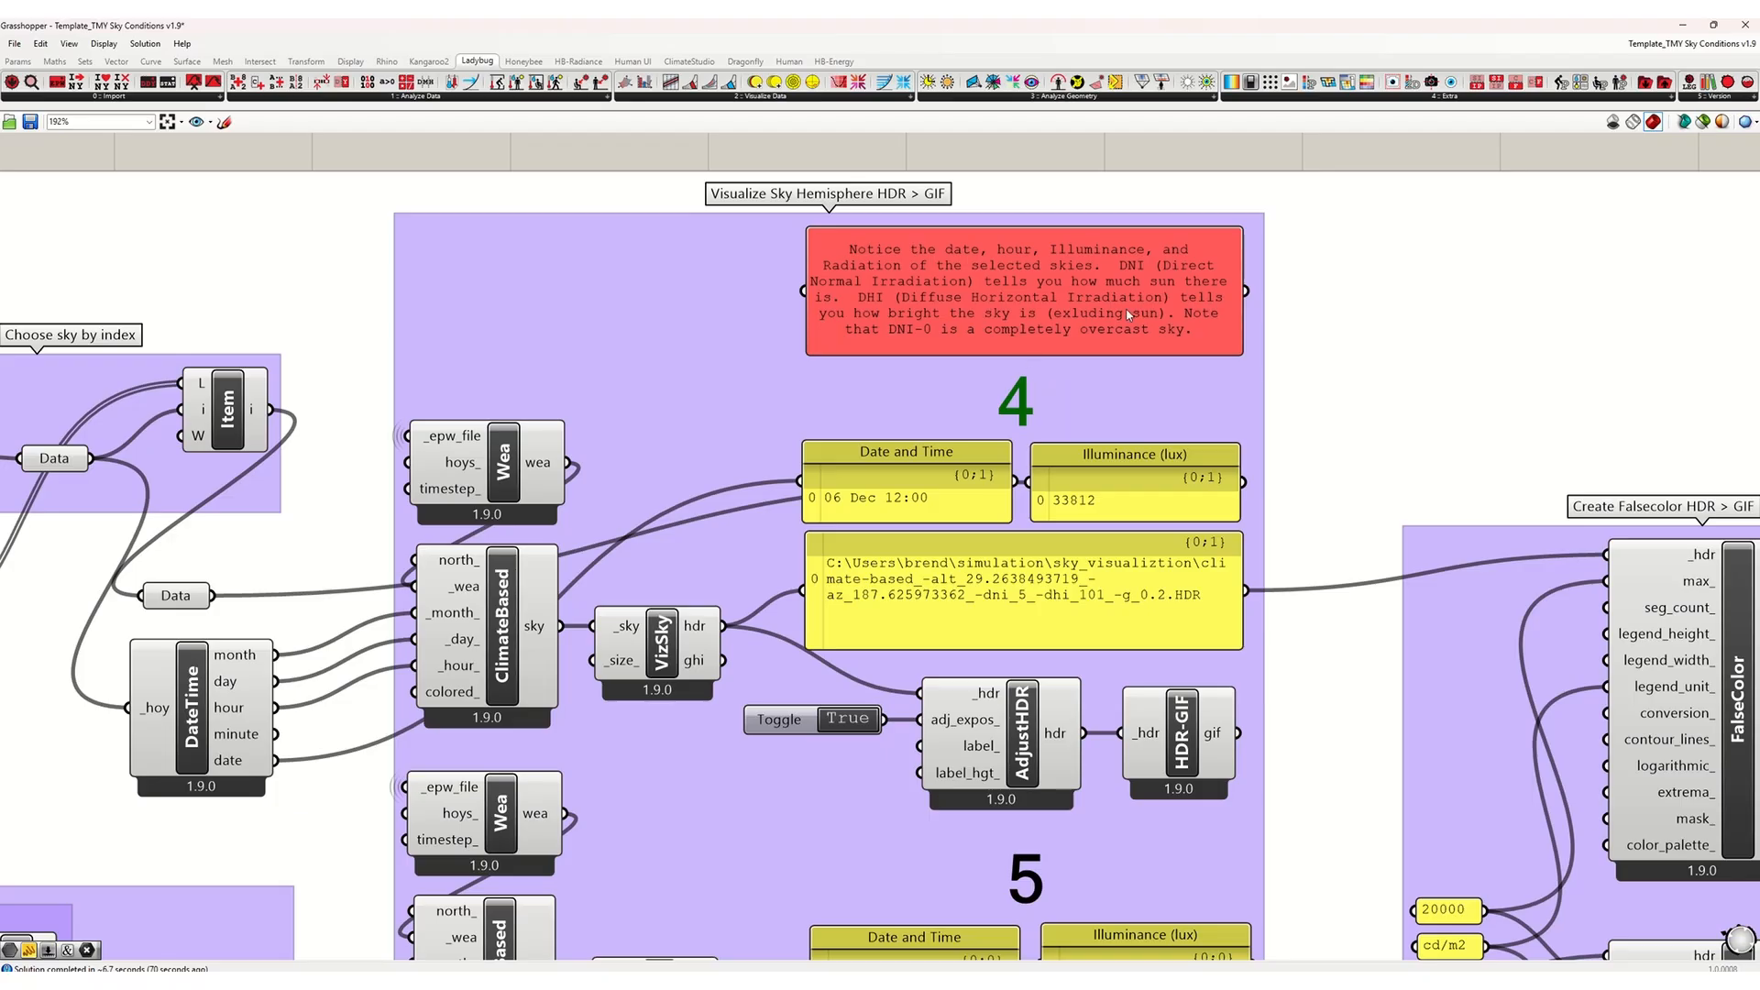
{"action": "scroll", "coordinate": [1044, 276], "scroll_direction": "down", "scroll_amount": 2}
{"action": "scroll", "coordinate": [1044, 276], "scroll_direction": "down", "scroll_amount": 3}
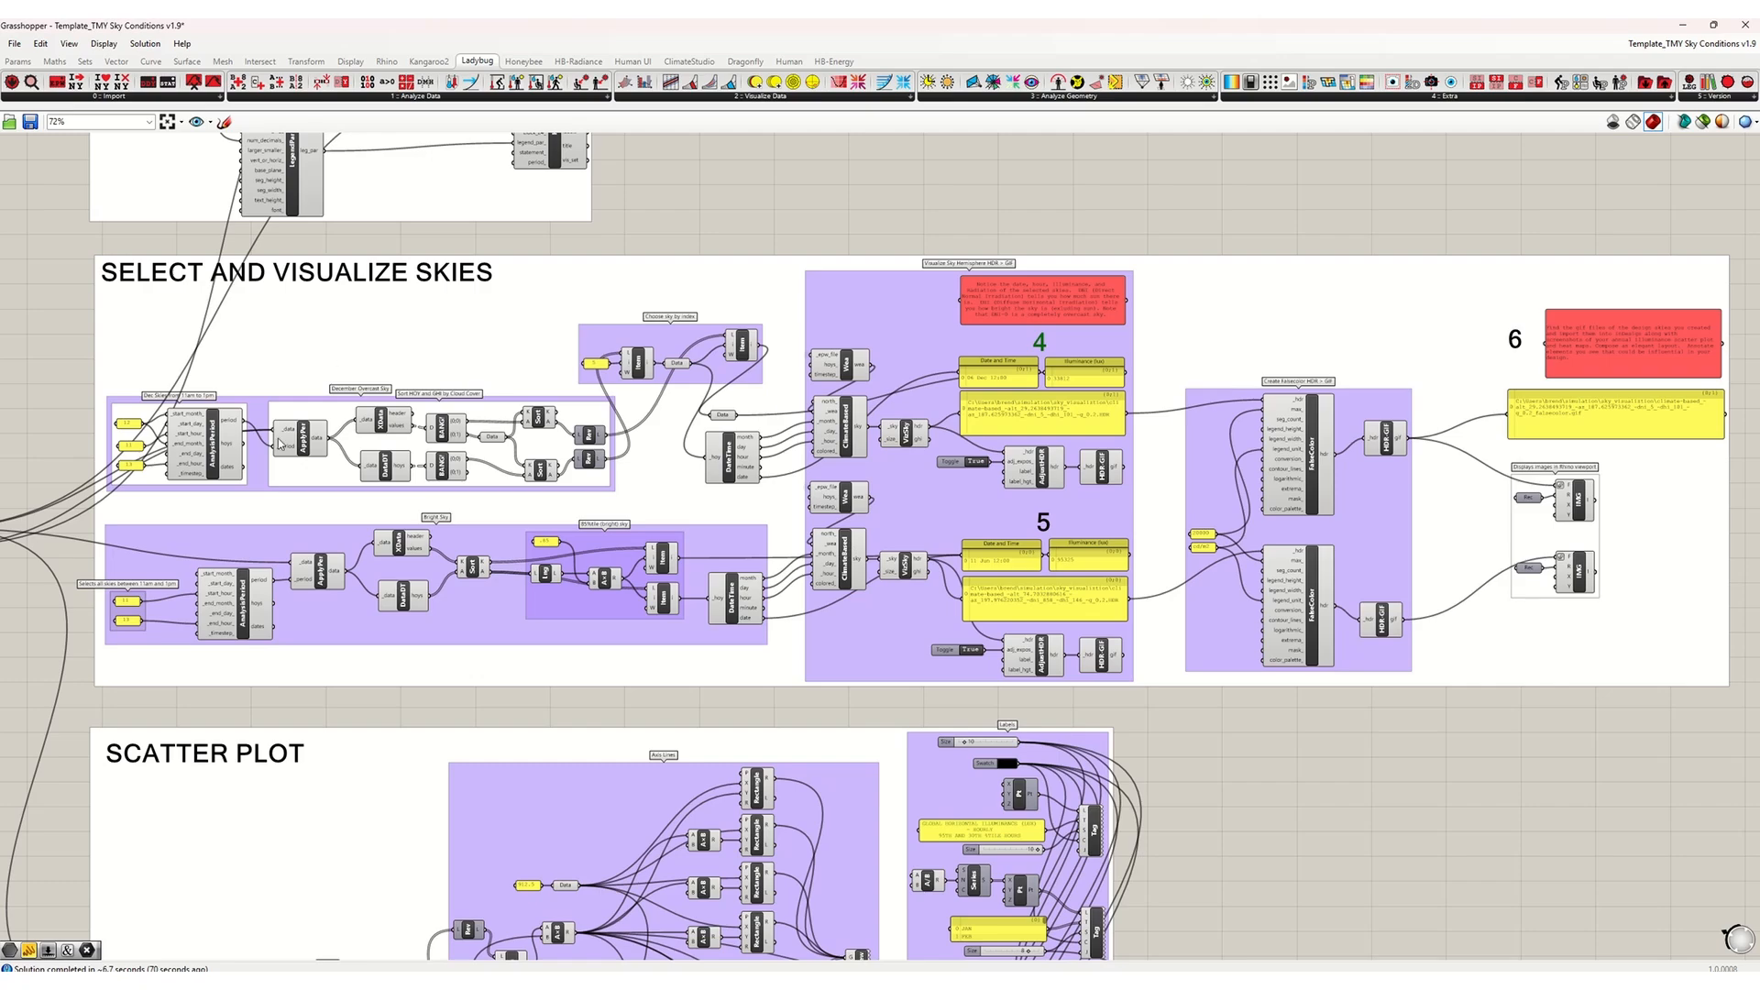
{"action": "scroll", "coordinate": [1078, 370], "scroll_direction": "up", "scroll_amount": 2}
{"action": "scroll", "coordinate": [1147, 413], "scroll_direction": "up", "scroll_amount": 1}
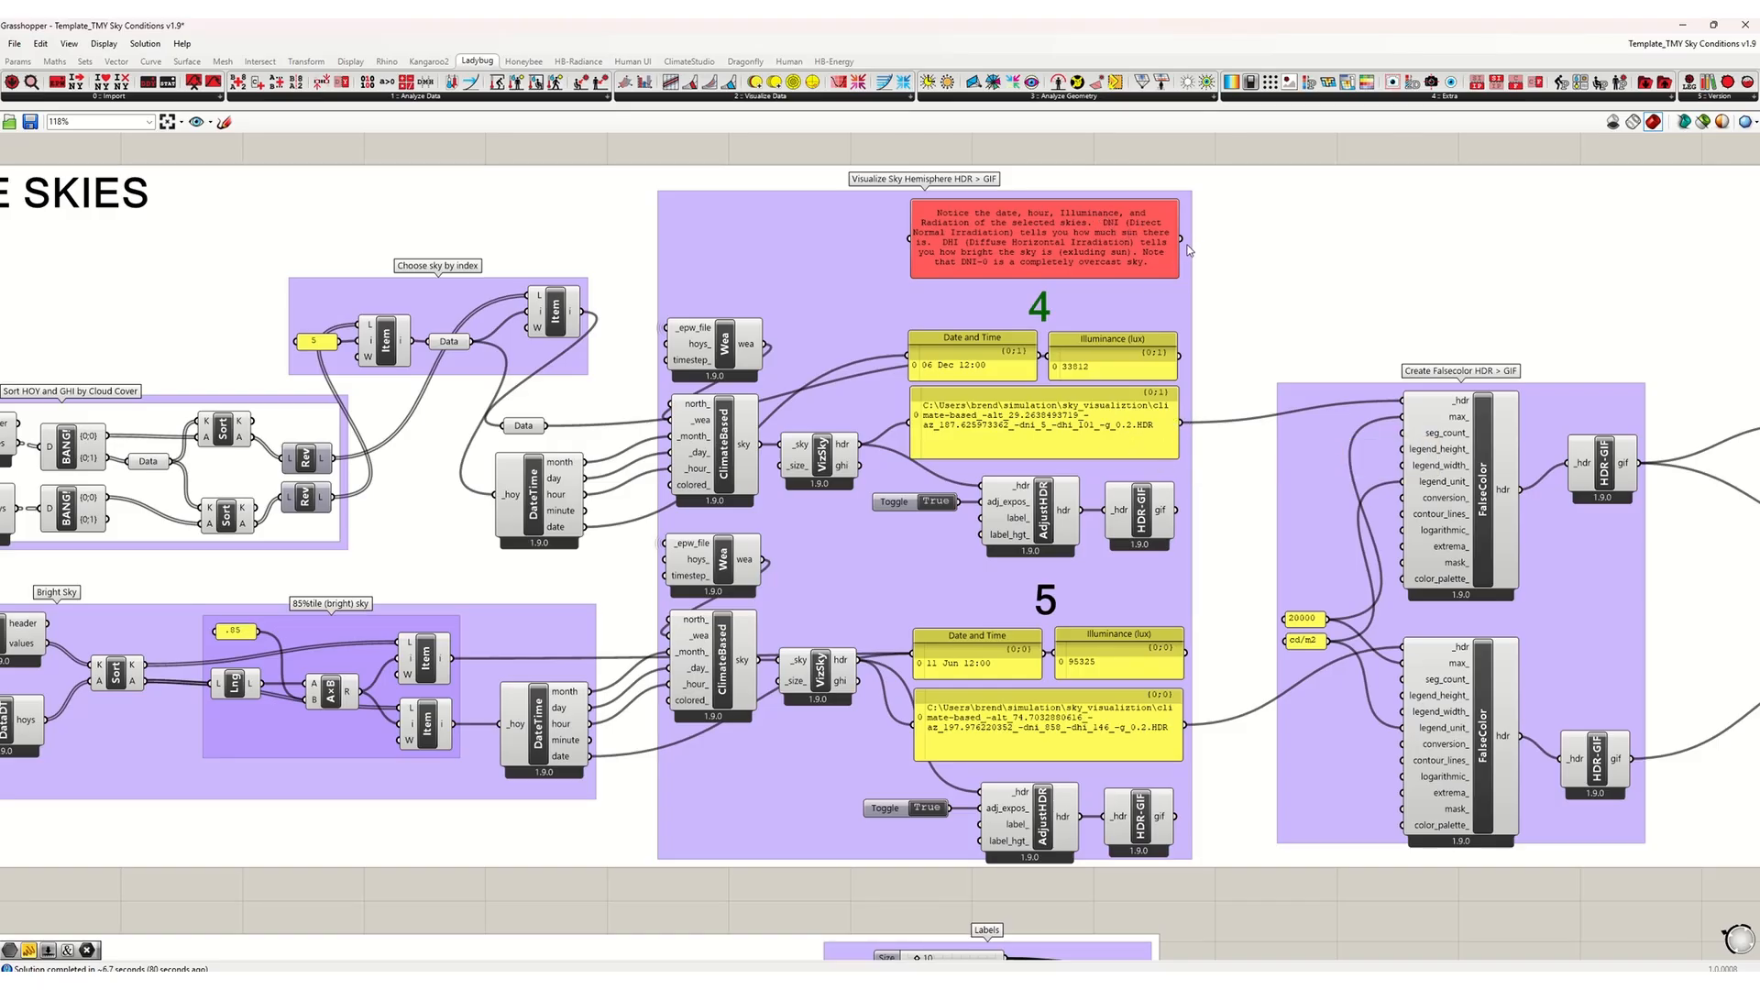
{"action": "scroll", "coordinate": [1187, 317], "scroll_direction": "up", "scroll_amount": 1}
Step: Inspect the Date and Time, Illuminance (lux) and HDR file path panels of skies 4 and 5
{"action": "left_click", "coordinate": [920, 345]}
{"action": "left_click_drag", "start_coordinate": [920, 345], "coordinate": [922, 348]}
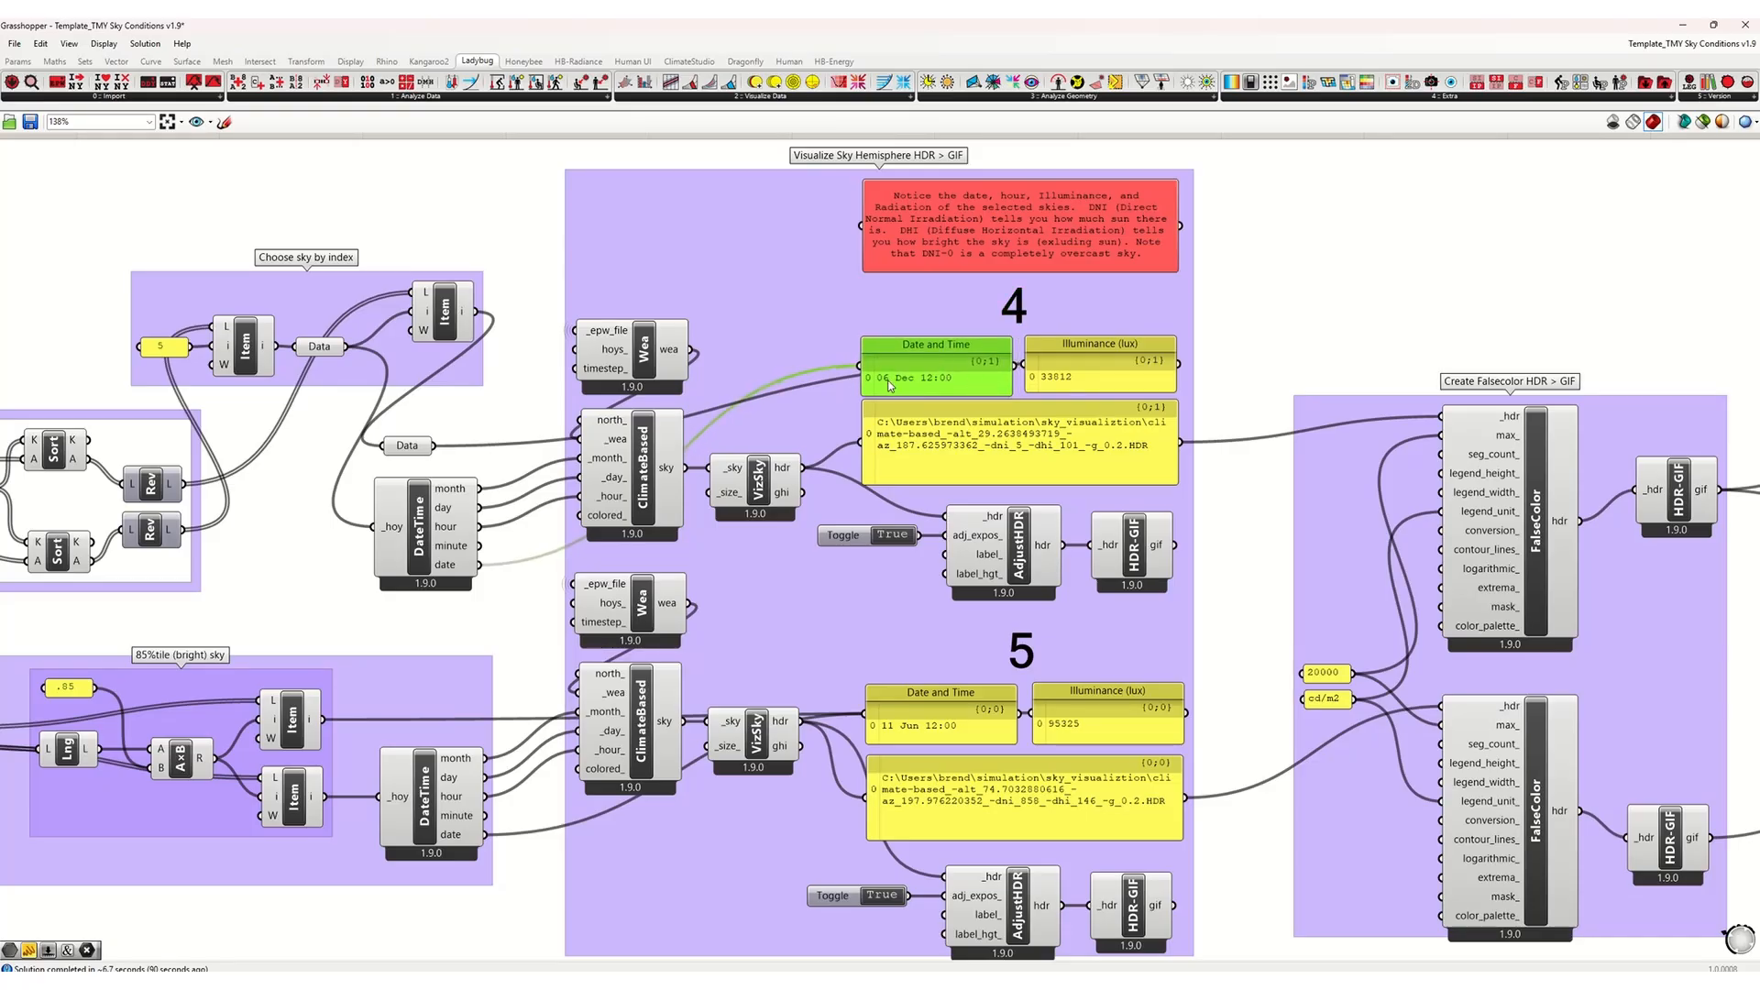
{"action": "scroll", "coordinate": [944, 379], "scroll_direction": "down", "scroll_amount": 5}
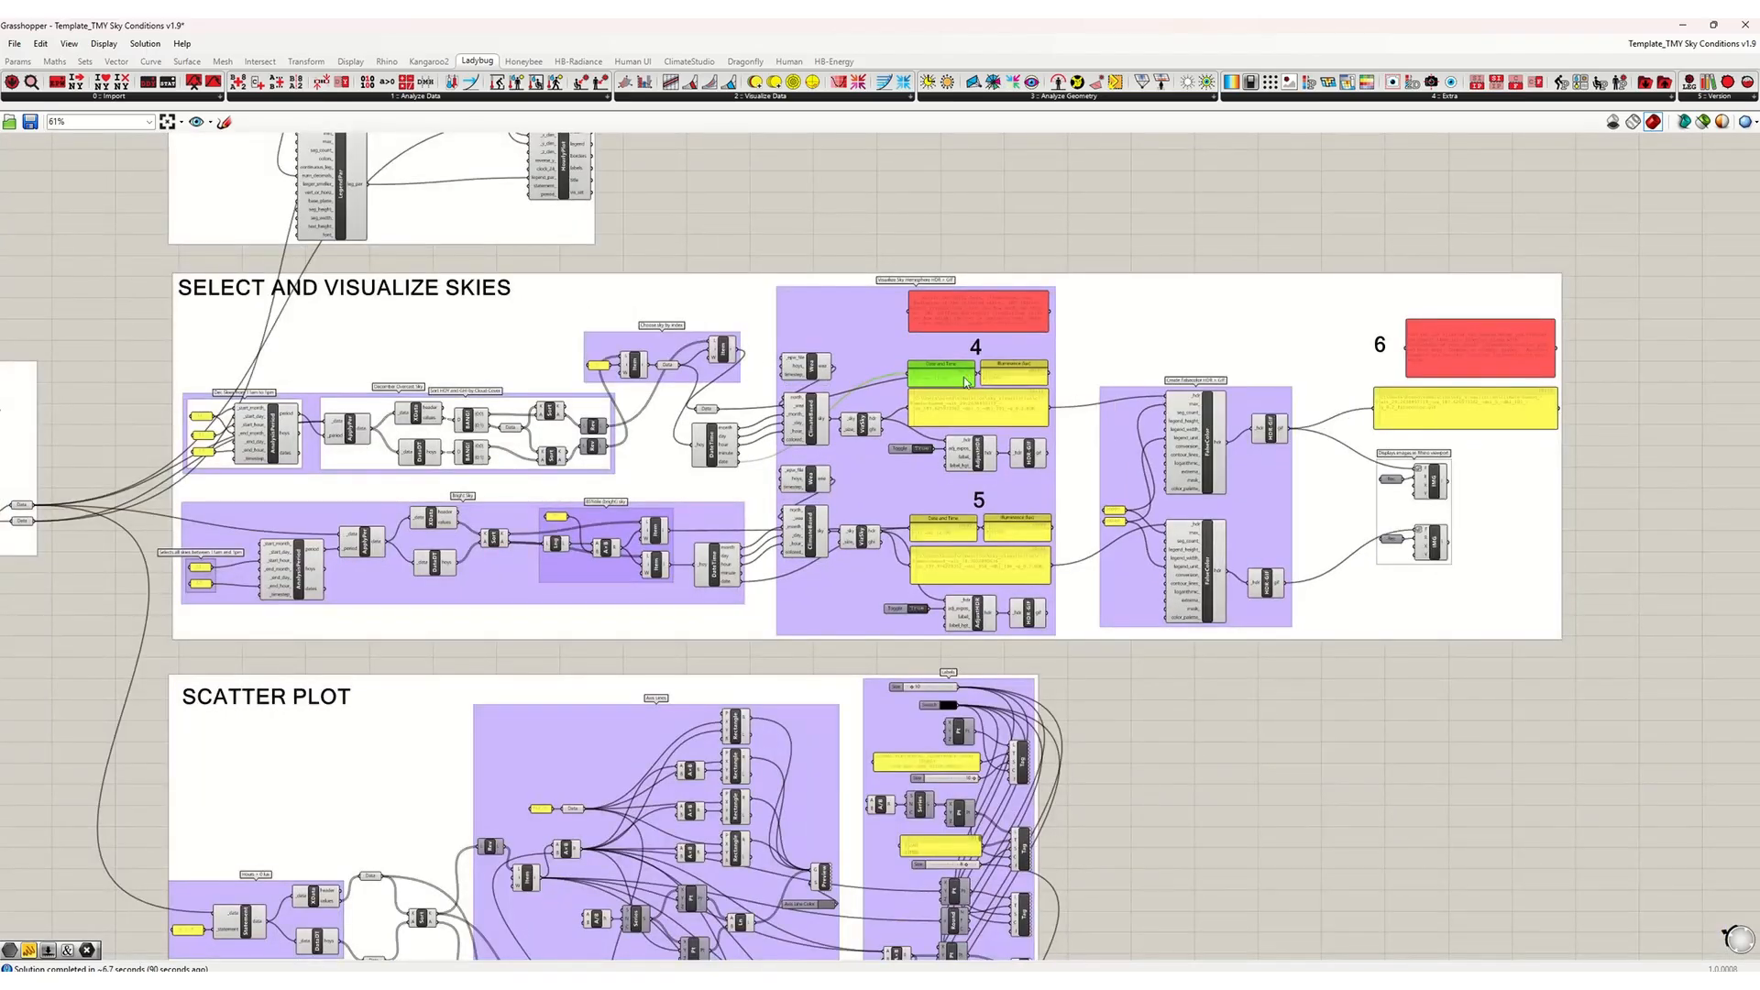
{"action": "scroll", "coordinate": [1017, 371], "scroll_direction": "up", "scroll_amount": 3}
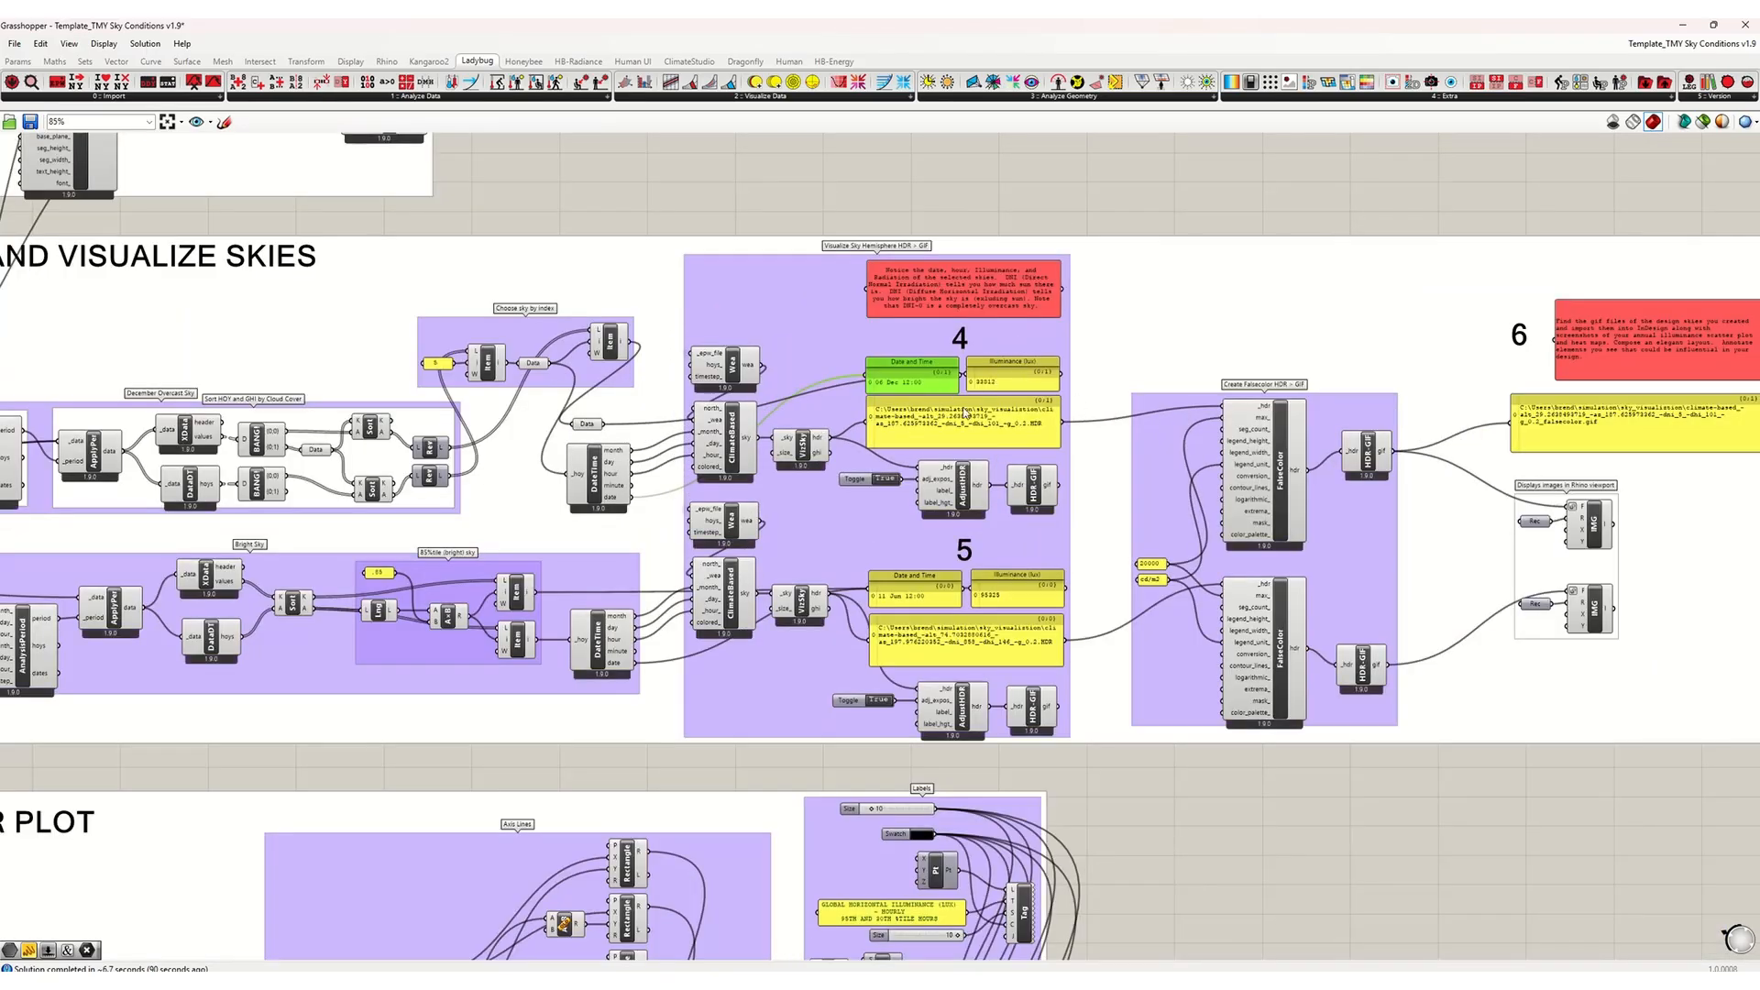
{"action": "scroll", "coordinate": [998, 399], "scroll_direction": "up", "scroll_amount": 3}
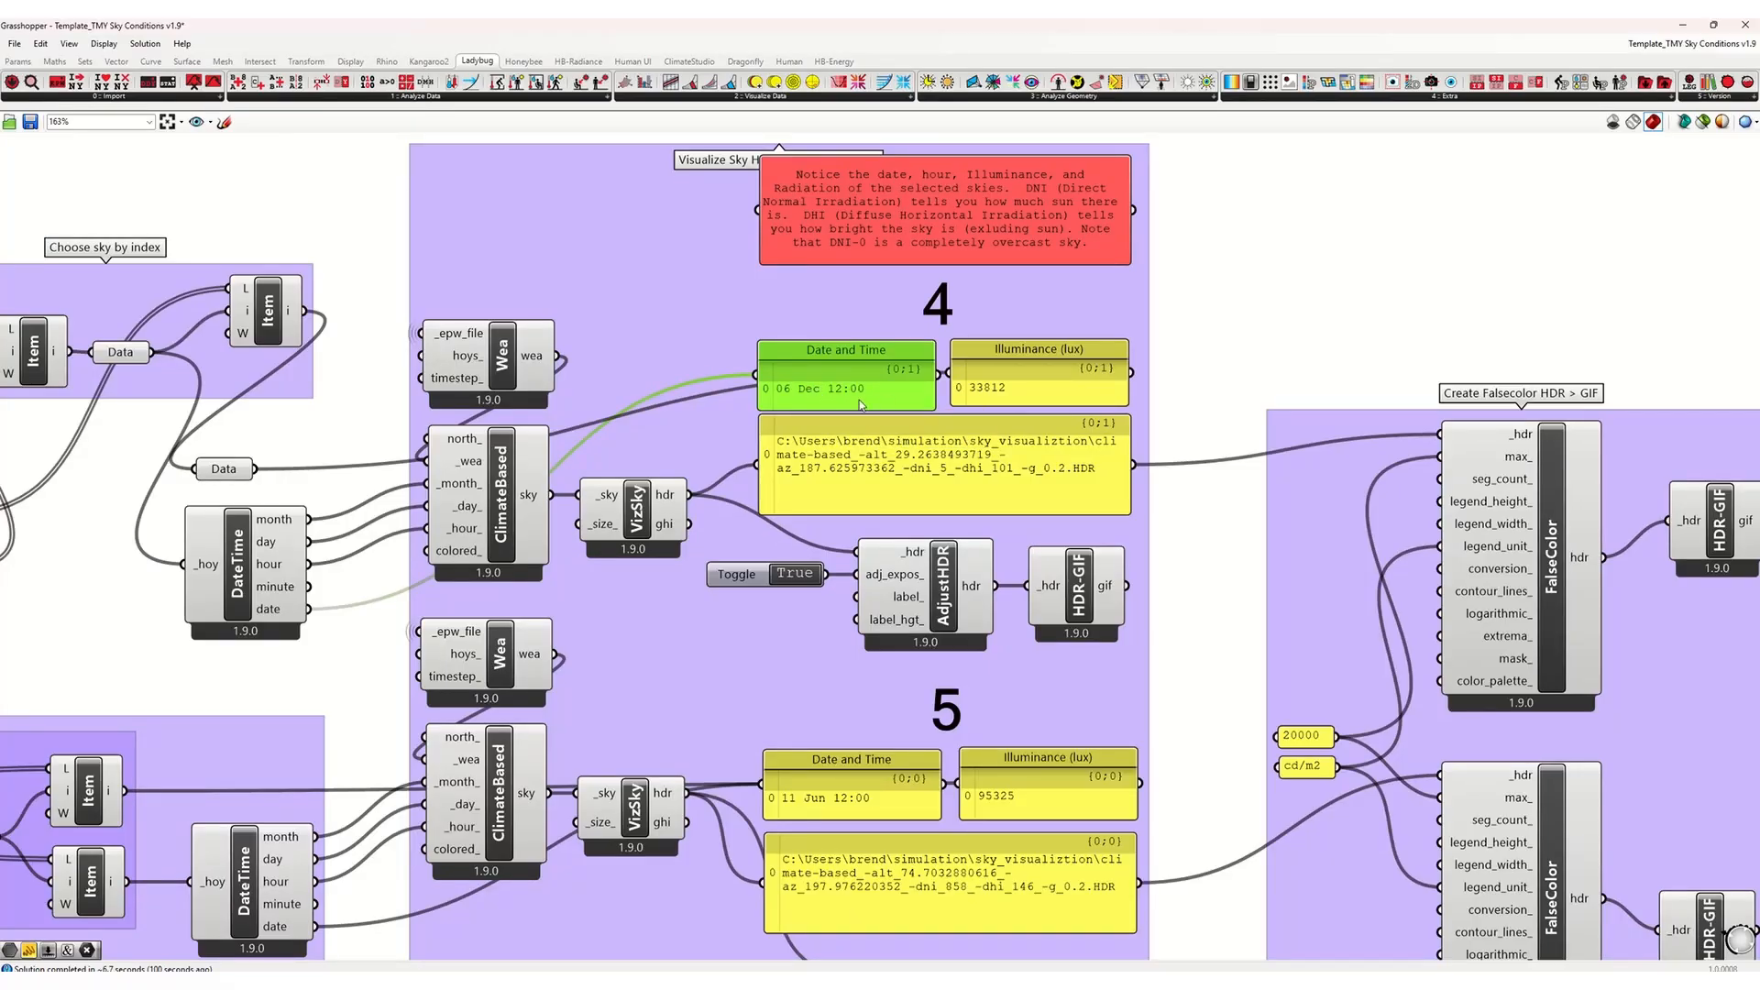
{"action": "left_click_drag", "start_coordinate": [836, 349], "coordinate": [831, 347]}
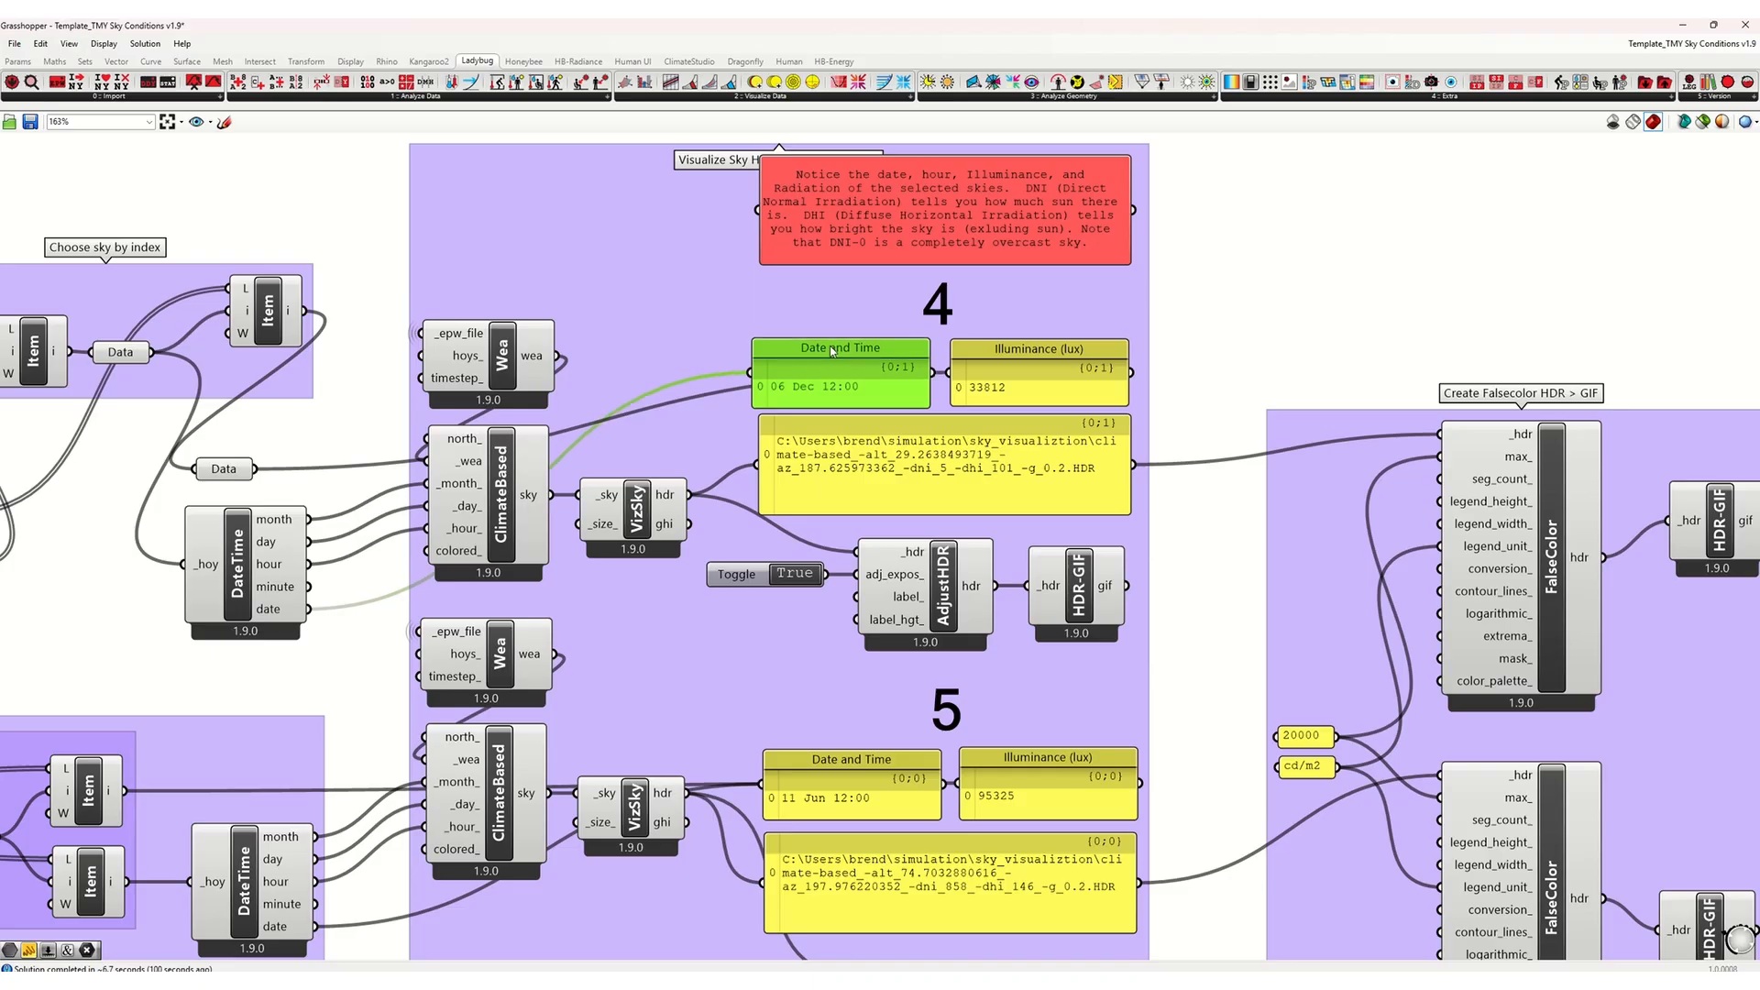
{"action": "left_click", "coordinate": [1007, 368]}
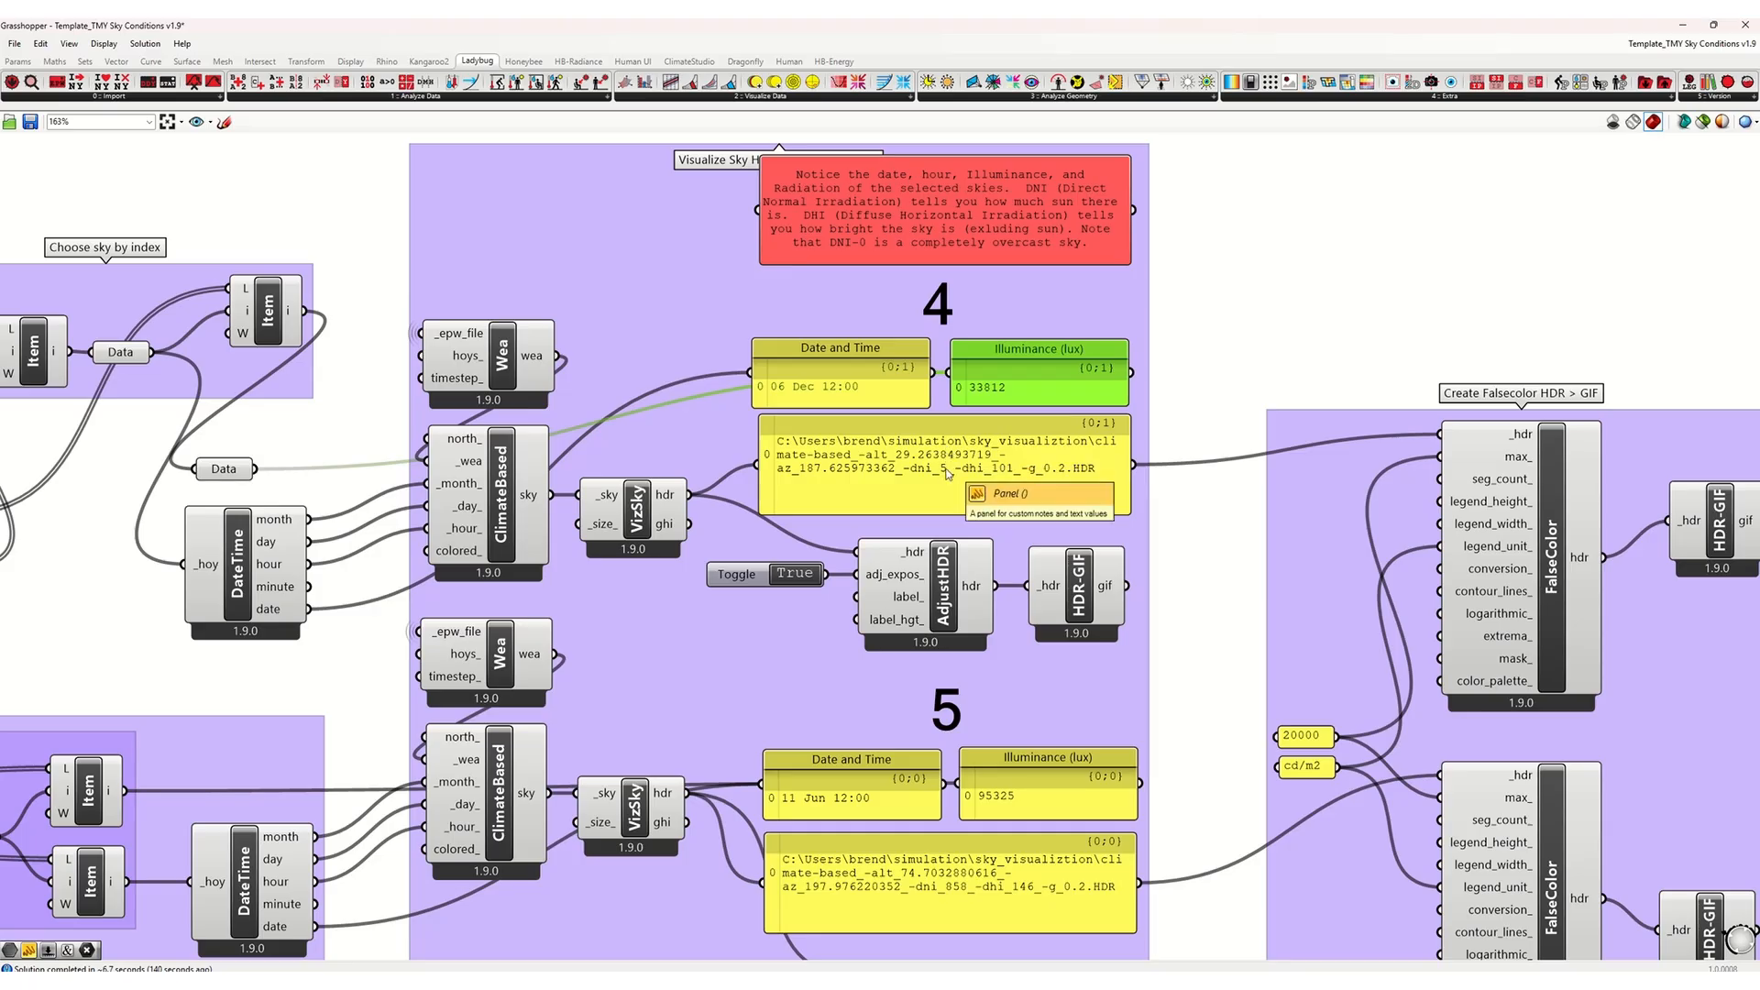
{"action": "right_click_drag", "start_coordinate": [990, 631], "coordinate": [952, 356]}
{"action": "left_click", "coordinate": [919, 455]}
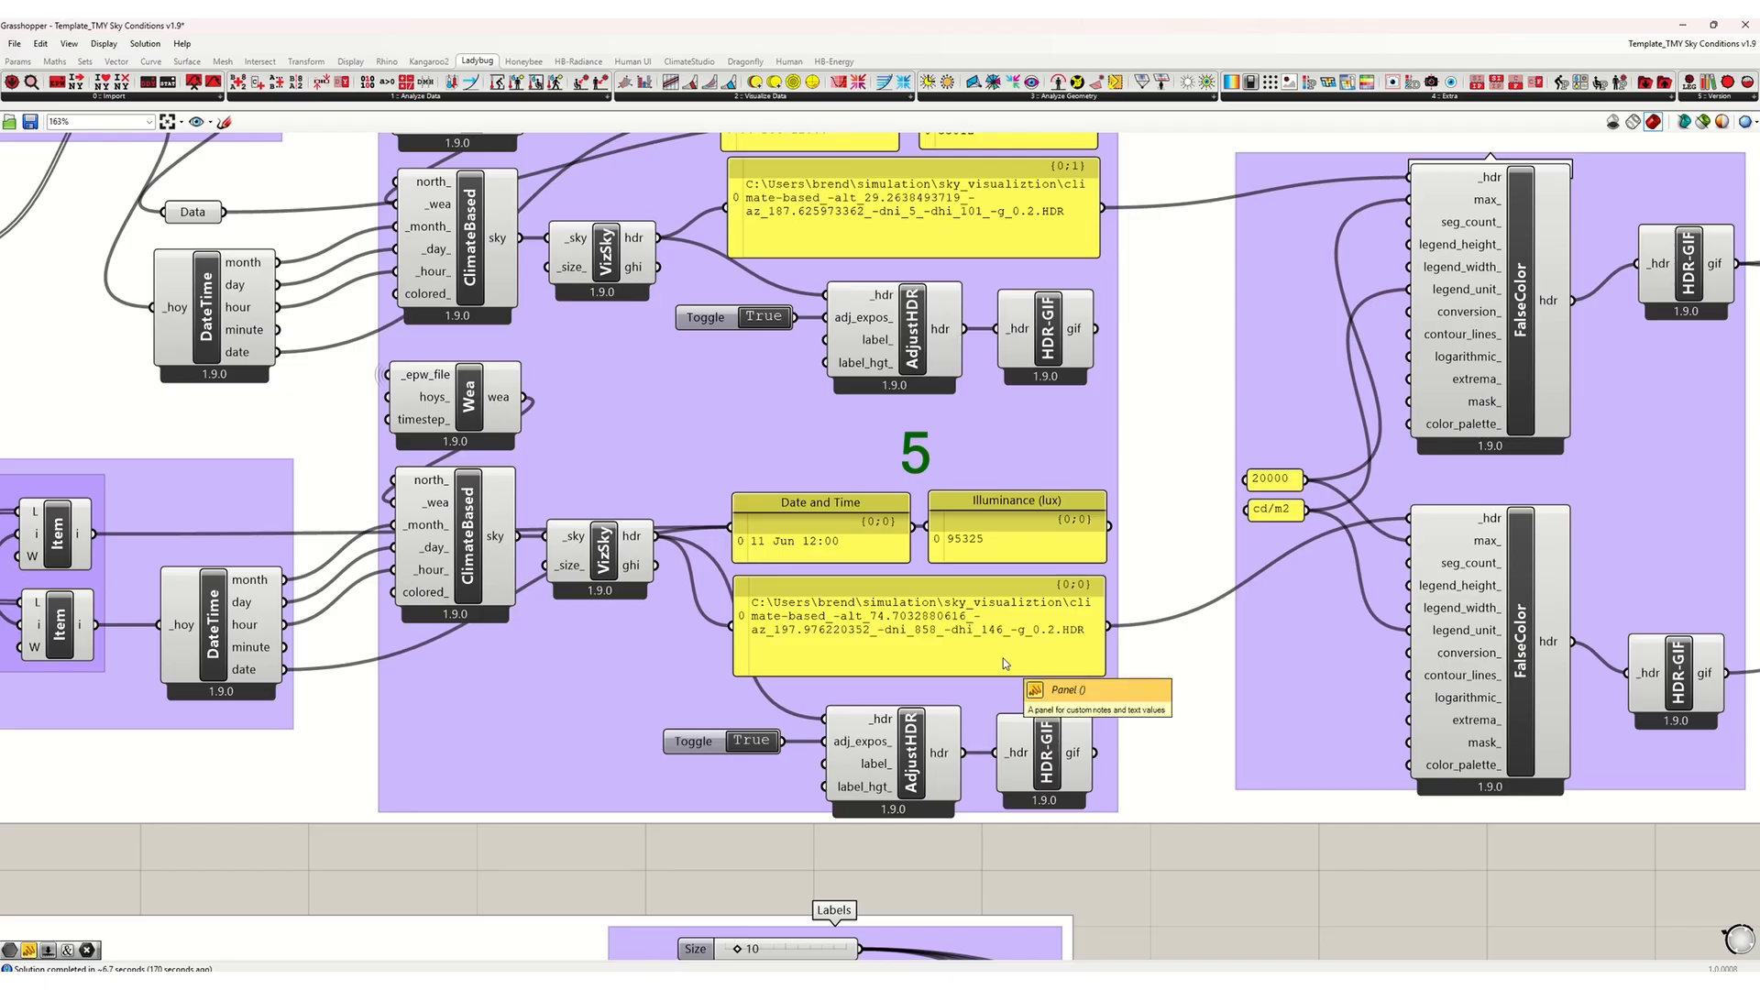
Step: Read note 6 and the falsecolor gif path panel, with Grasshopper restored beside Rhino's Top viewport
{"action": "right_click_drag", "start_coordinate": [986, 656], "coordinate": [800, 686]}
{"action": "scroll", "coordinate": [606, 699], "scroll_direction": "down", "scroll_amount": 3}
{"action": "right_click_drag", "start_coordinate": [1208, 595], "coordinate": [782, 682]}
{"action": "scroll", "coordinate": [1258, 484], "scroll_direction": "up", "scroll_amount": 3}
{"action": "right_click_drag", "start_coordinate": [1051, 457], "coordinate": [935, 521]}
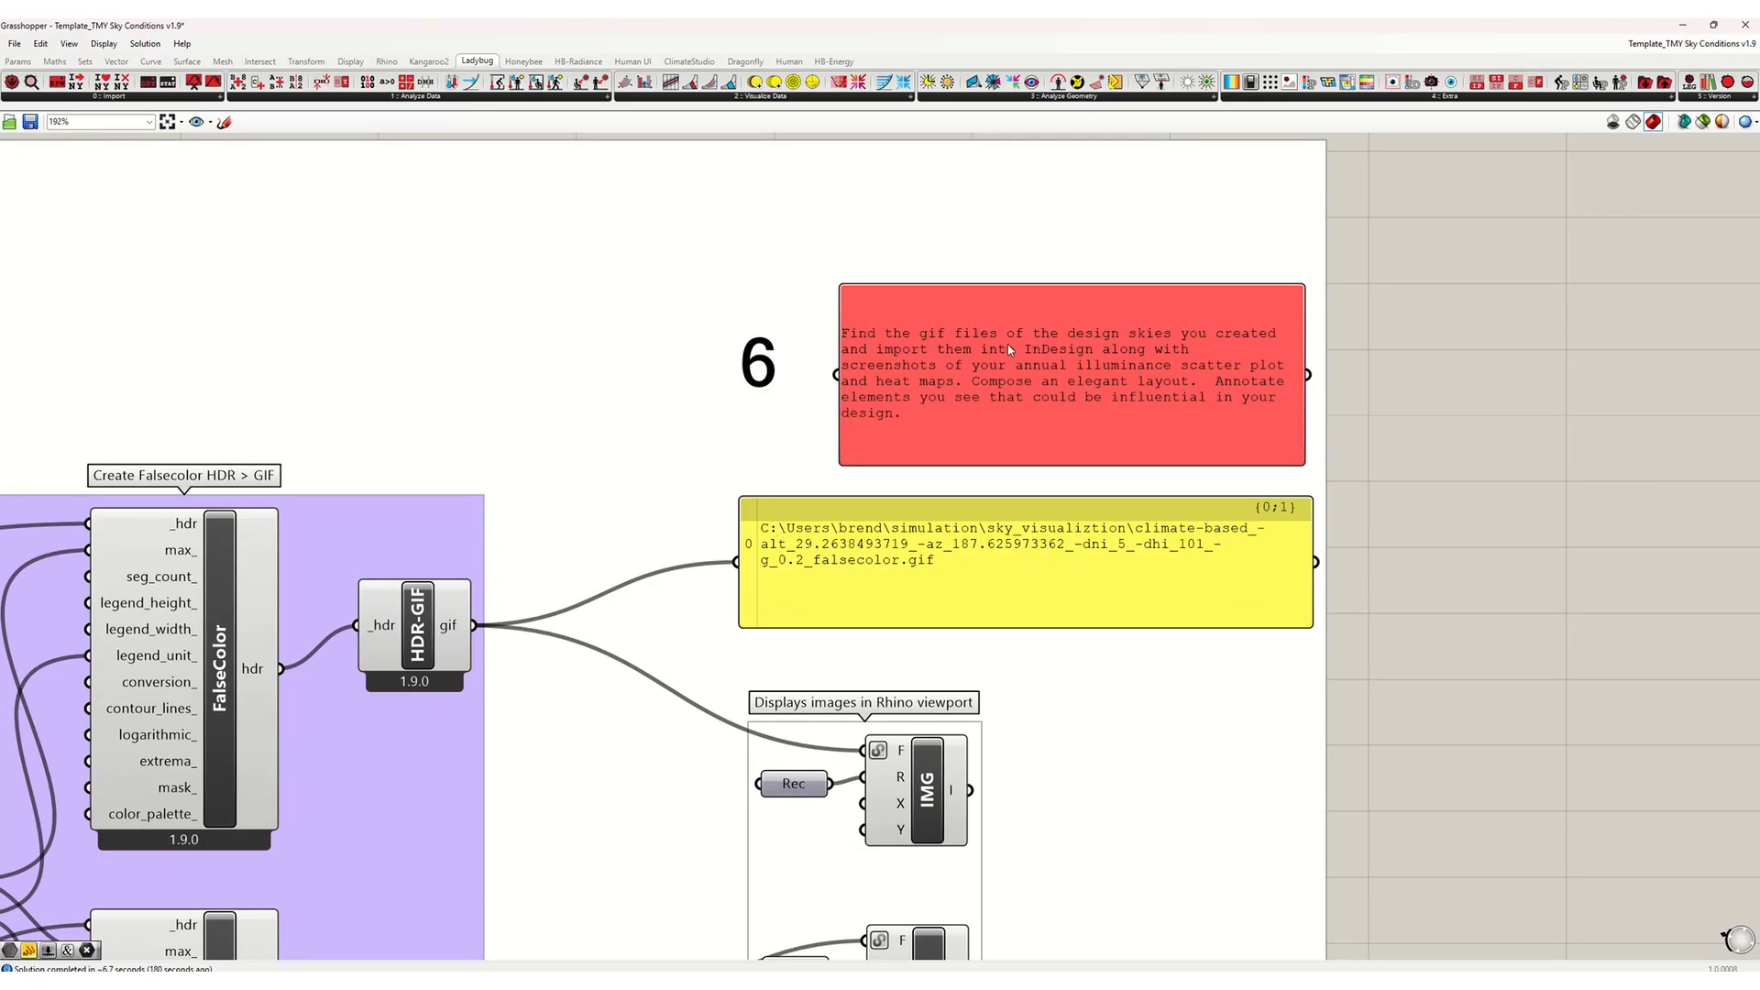
{"action": "double_click", "coordinate": [1180, 24]}
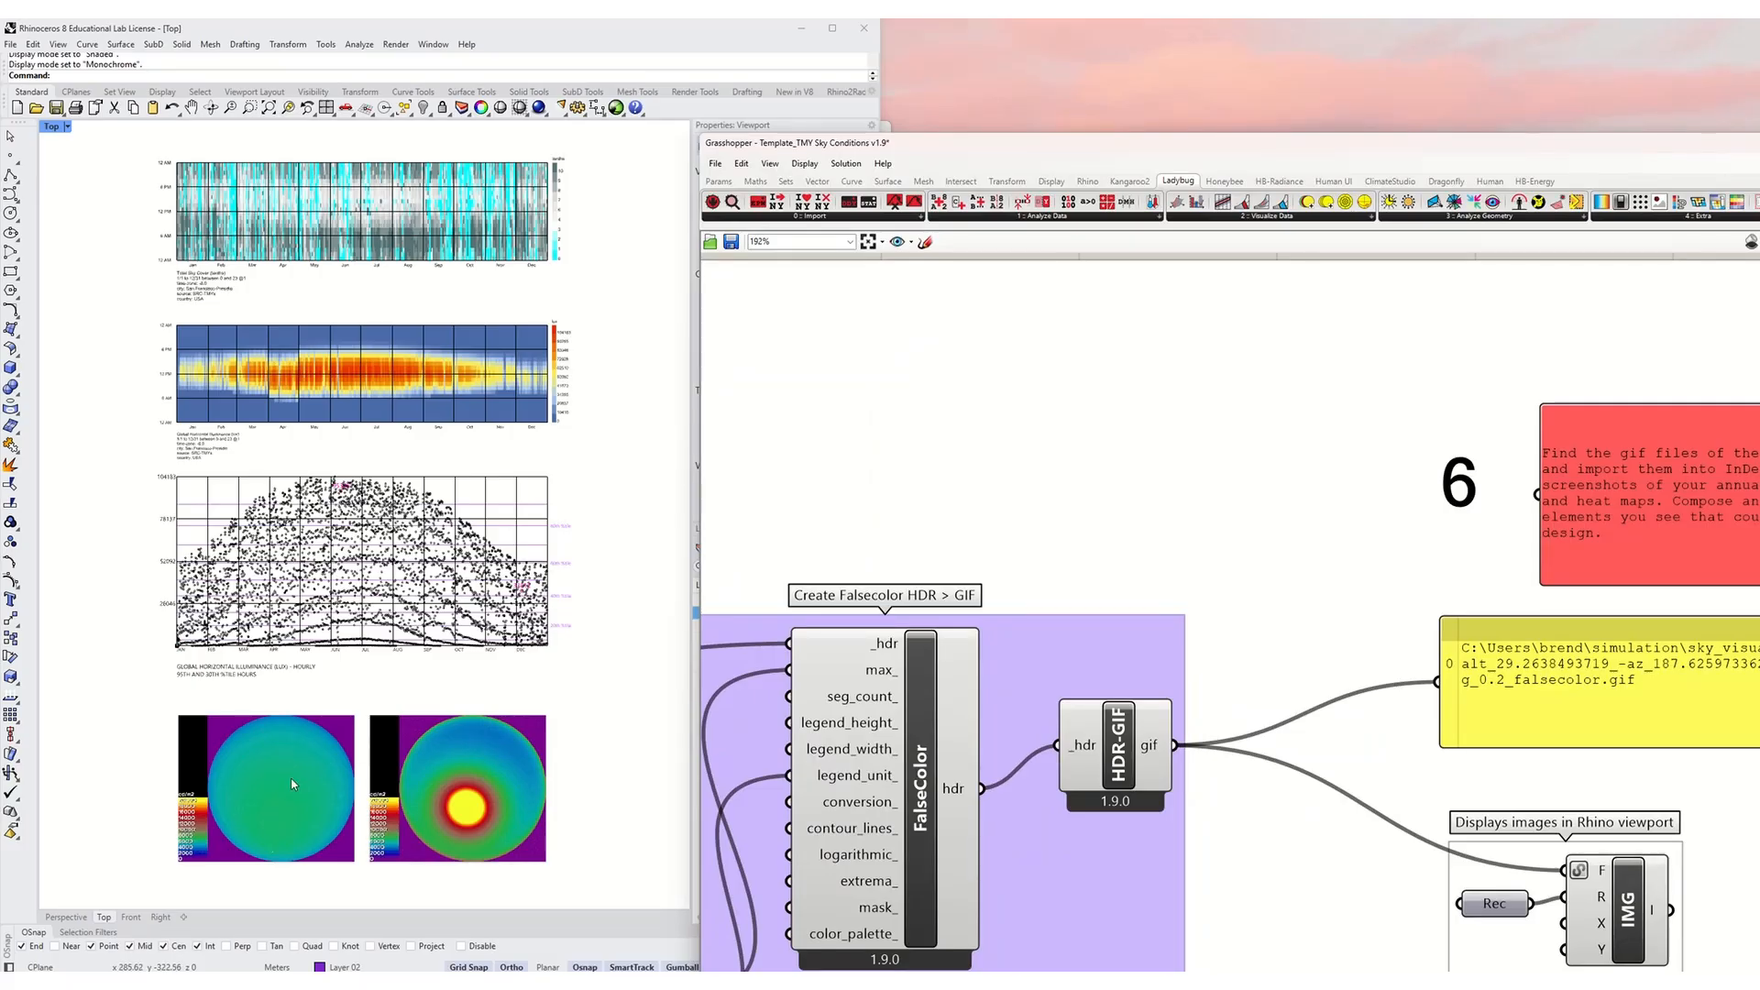
{"action": "right_click_drag", "start_coordinate": [1307, 414], "coordinate": [762, 315]}
{"action": "scroll", "coordinate": [1191, 437], "scroll_direction": "down", "scroll_amount": 2}
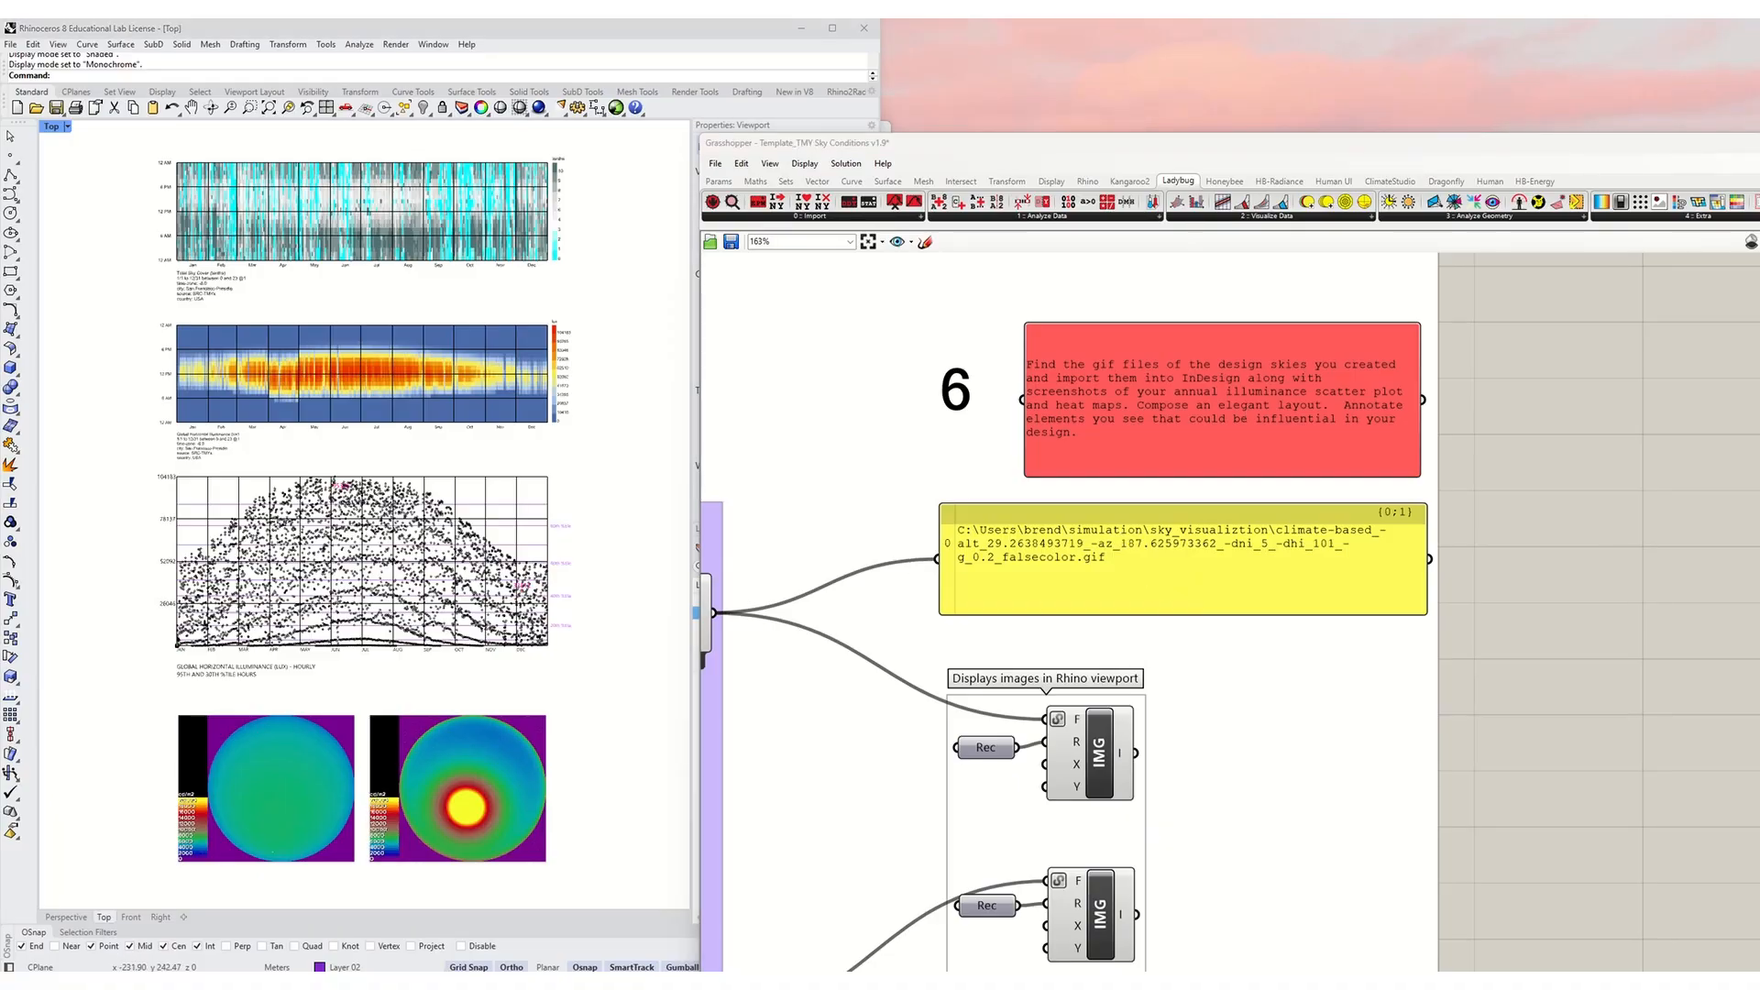
Step: Open File Explorer and go to the sky_visualiztion folder inside the user profile's simulation folder on the C: drive
{"action": "key", "text": "super+e"}
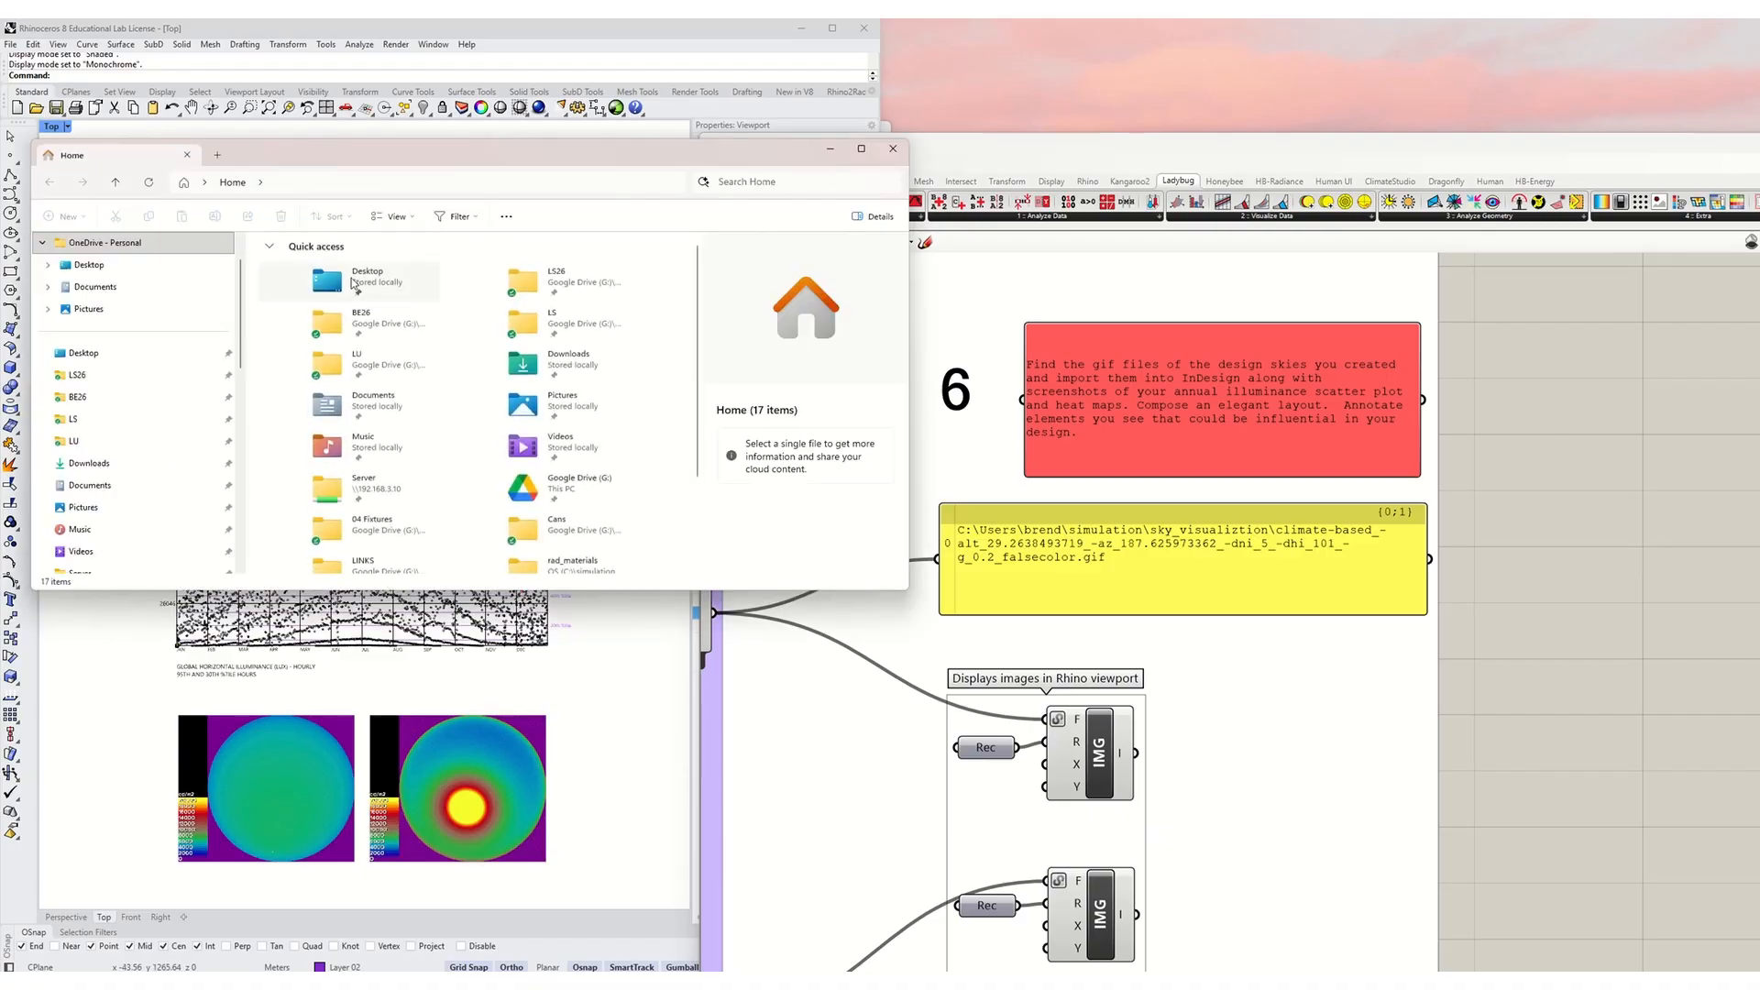
{"action": "scroll", "coordinate": [122, 491], "scroll_direction": "down", "scroll_amount": 5}
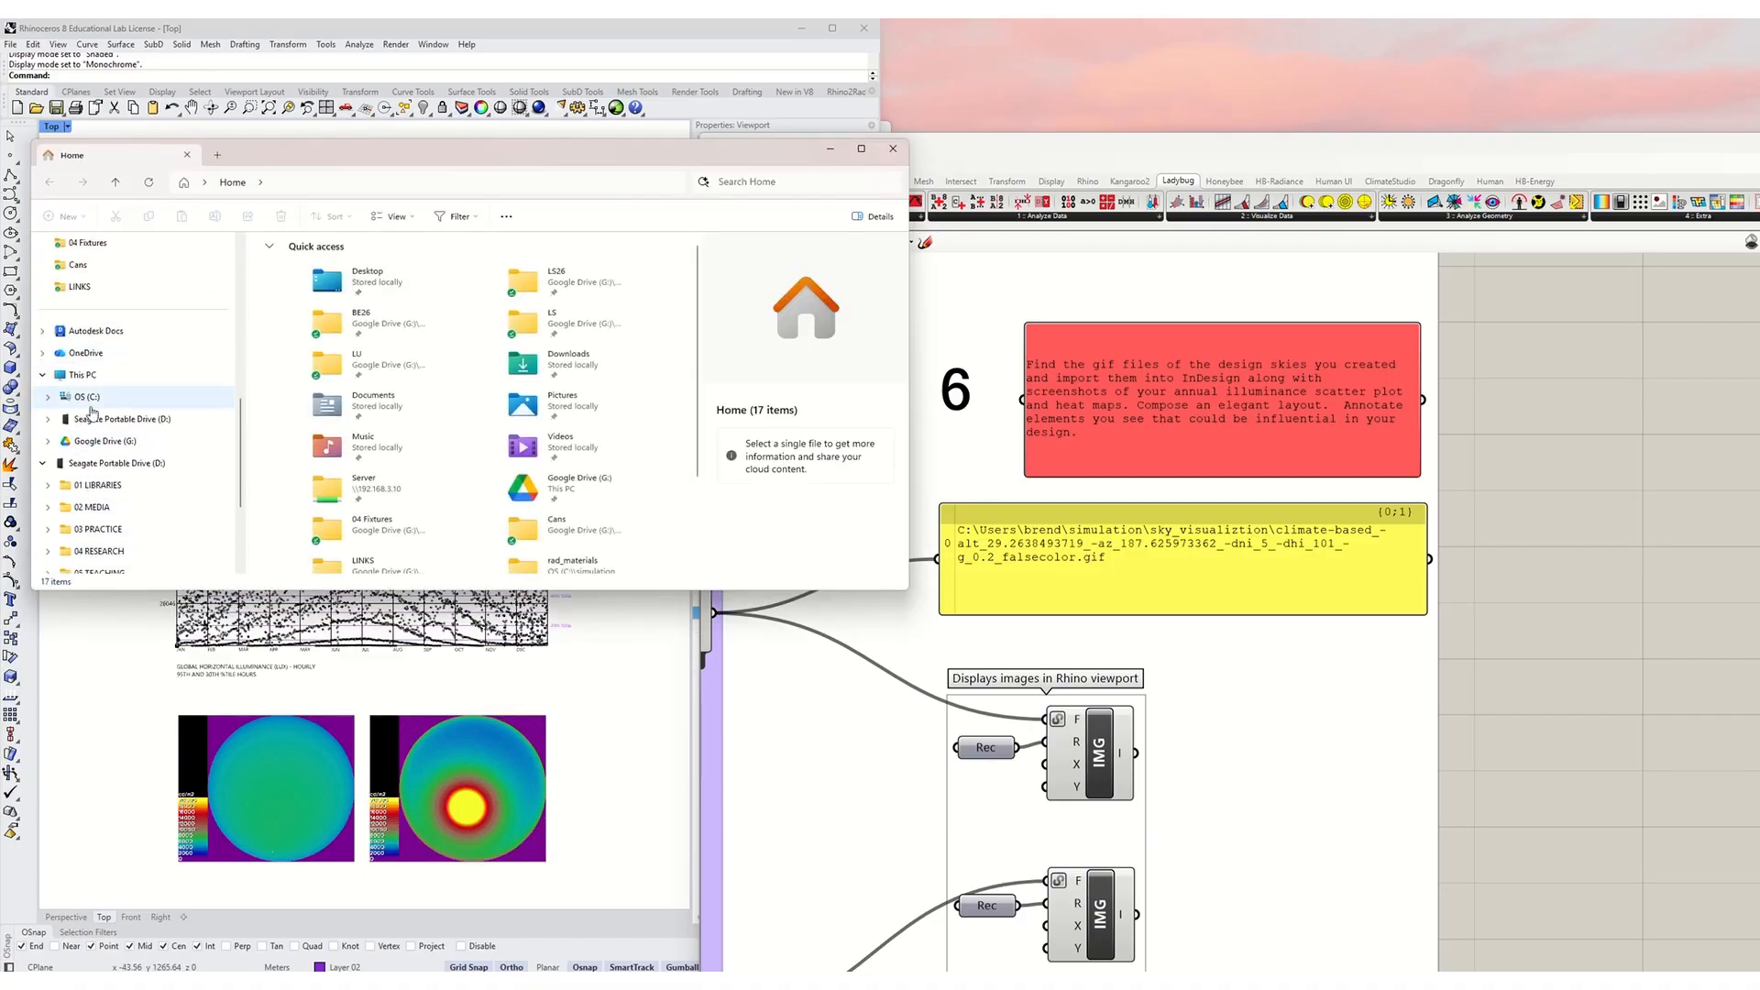
{"action": "left_click", "coordinate": [188, 397]}
{"action": "scroll", "coordinate": [369, 370], "scroll_direction": "down", "scroll_amount": 2}
{"action": "double_click", "coordinate": [301, 458]}
{"action": "left_click", "coordinate": [286, 266]}
{"action": "double_click", "coordinate": [286, 264]}
{"action": "scroll", "coordinate": [312, 412], "scroll_direction": "down", "scroll_amount": 3}
{"action": "left_click", "coordinate": [312, 438]}
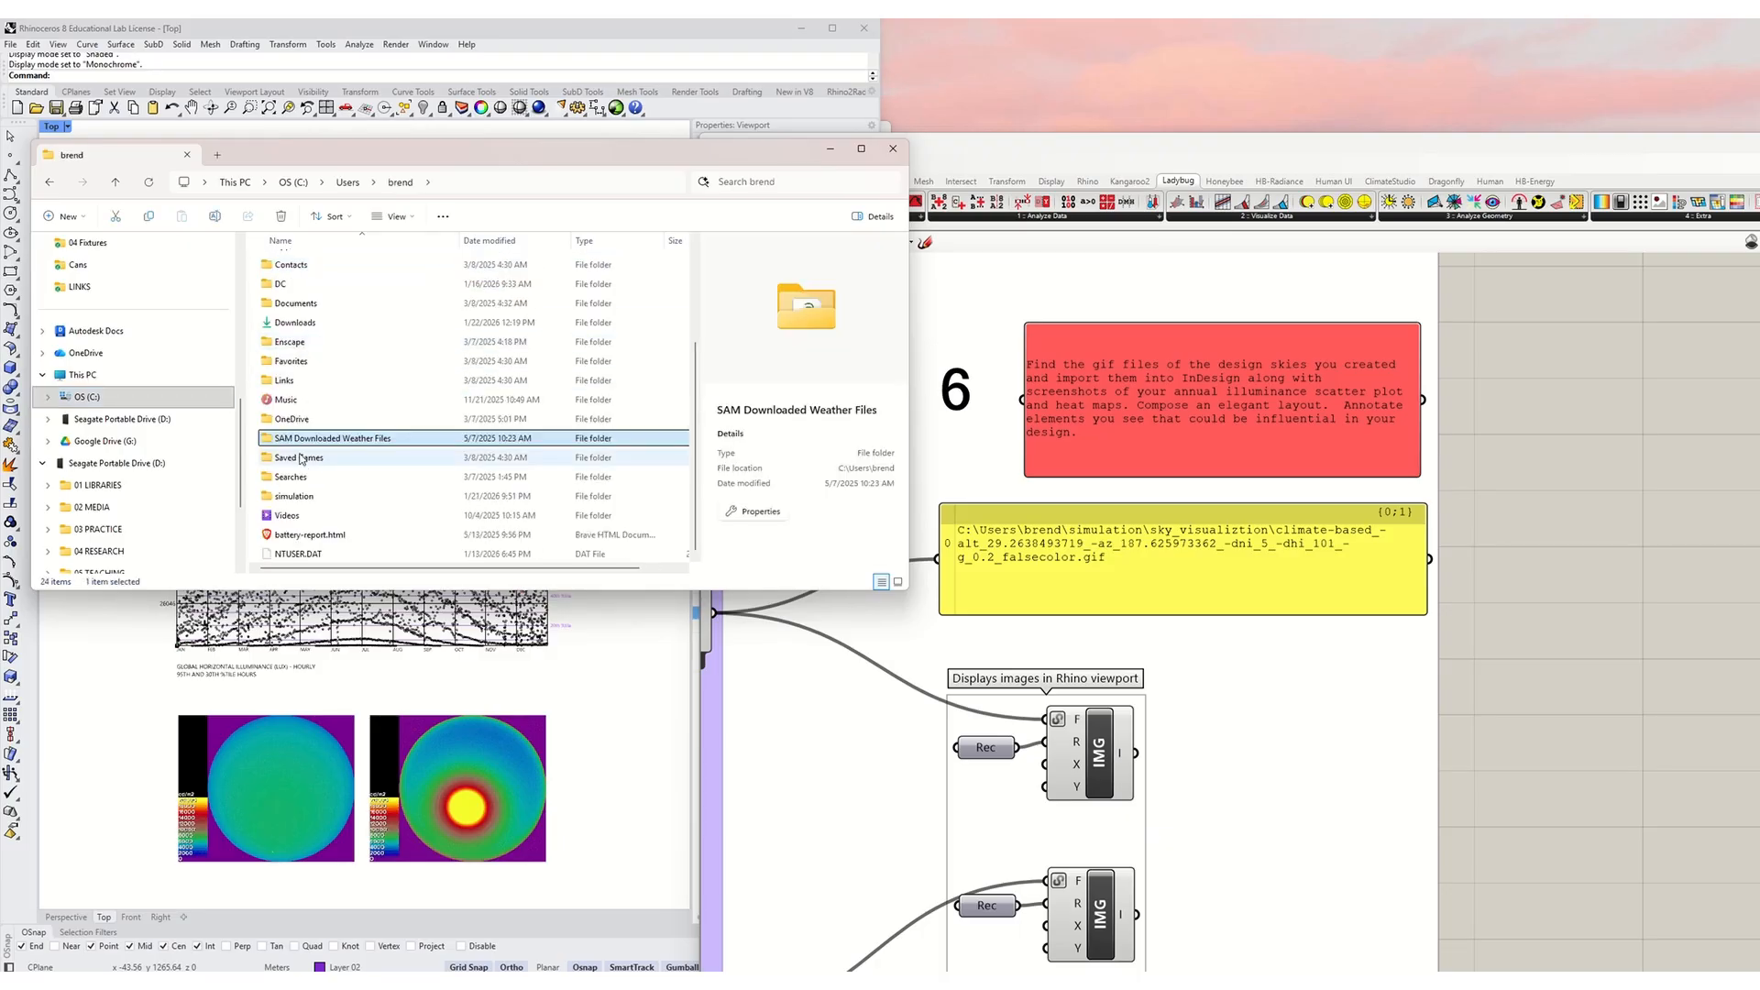
{"action": "double_click", "coordinate": [294, 496]}
{"action": "left_click", "coordinate": [287, 263]}
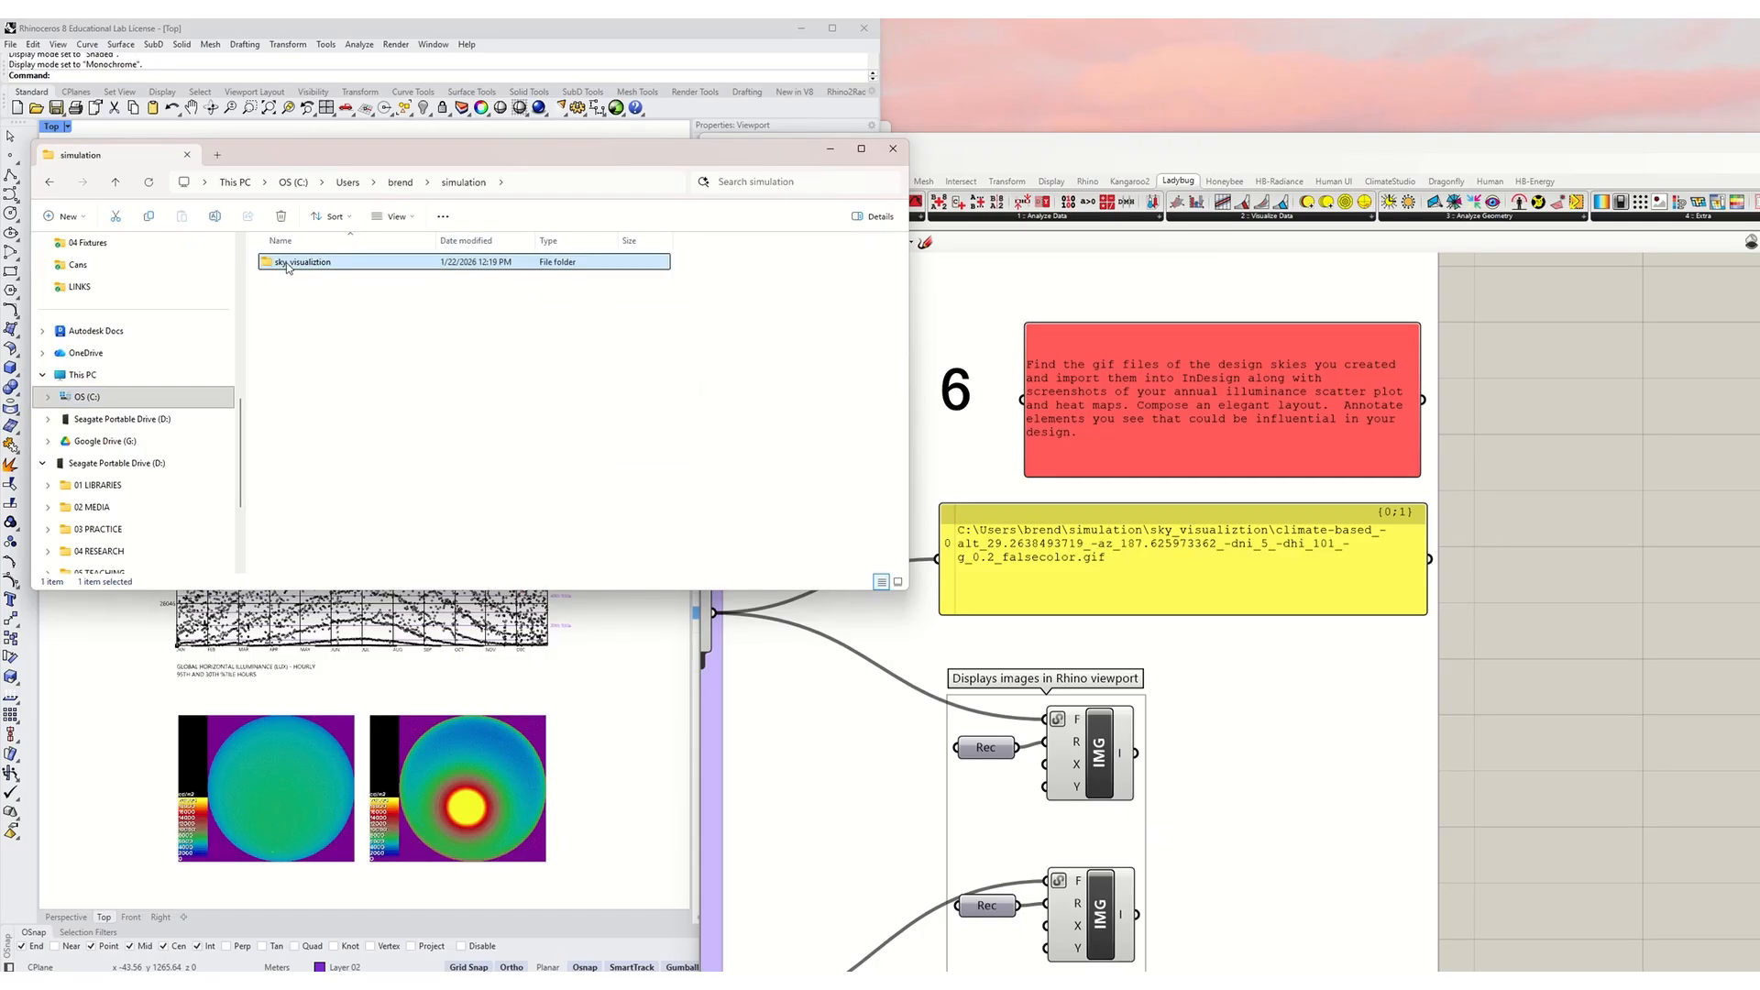
{"action": "double_click", "coordinate": [287, 264]}
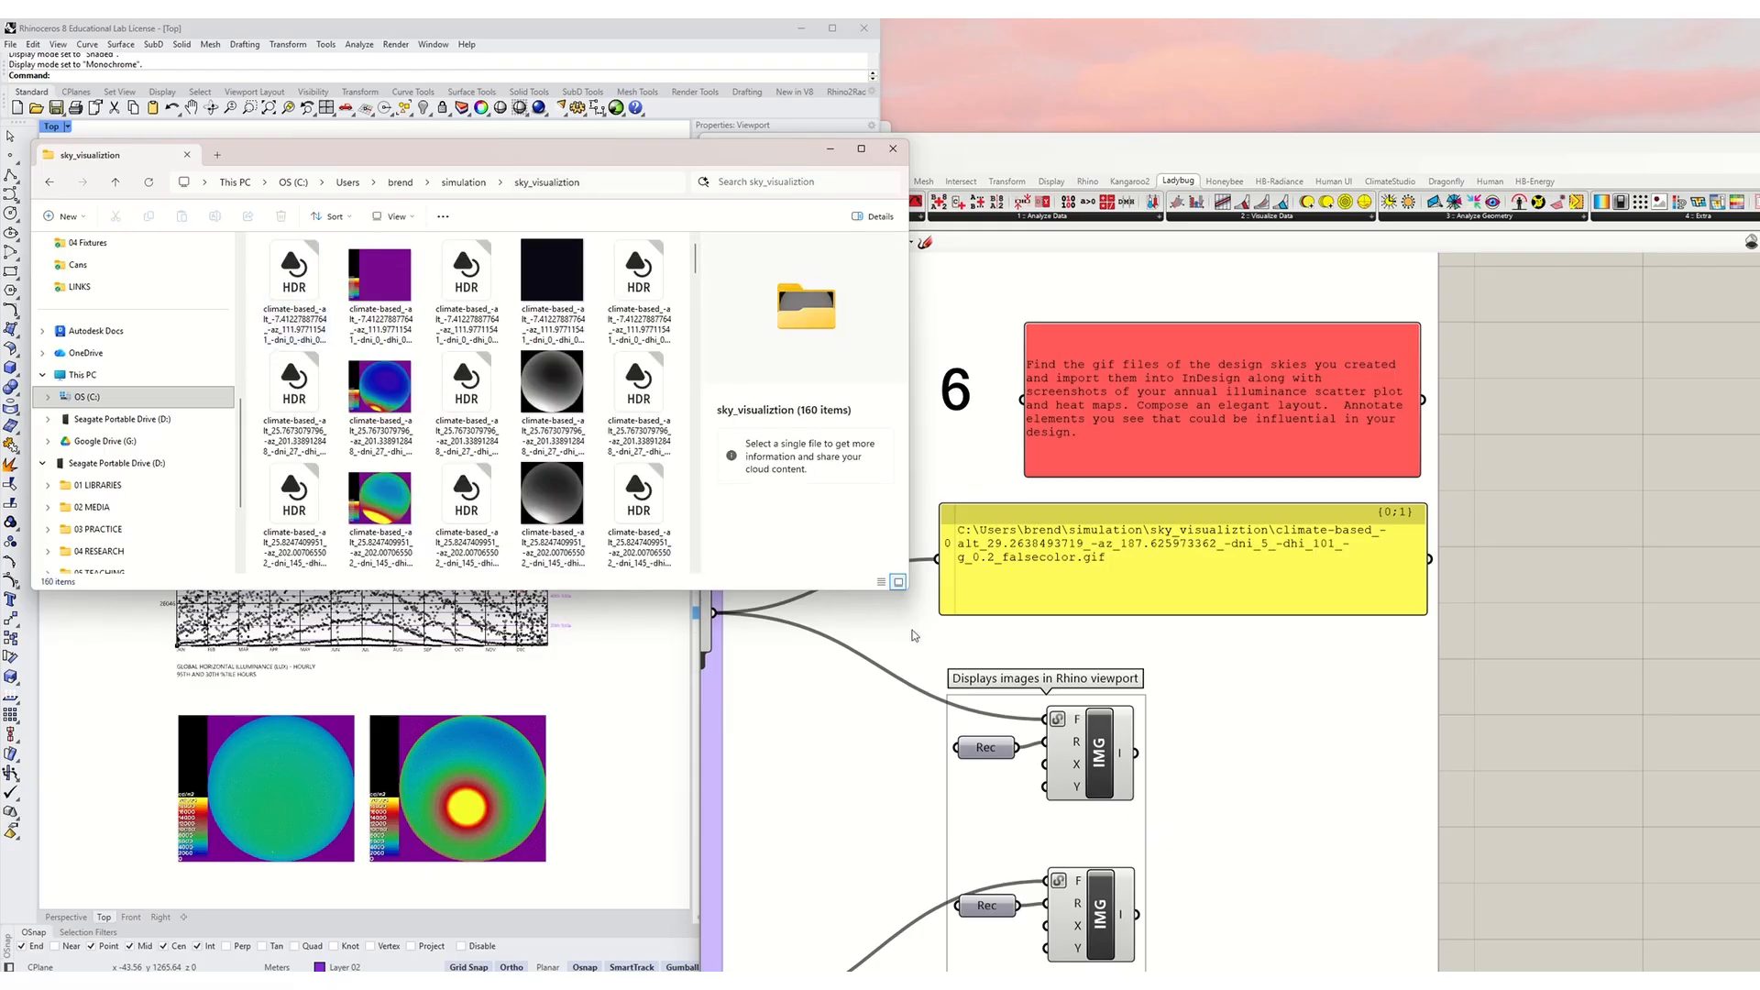
Step: Enlarge the folder window to browse the sky HDR and gif files, and minimize it
{"action": "left_click_drag", "start_coordinate": [907, 590], "coordinate": [1087, 931]}
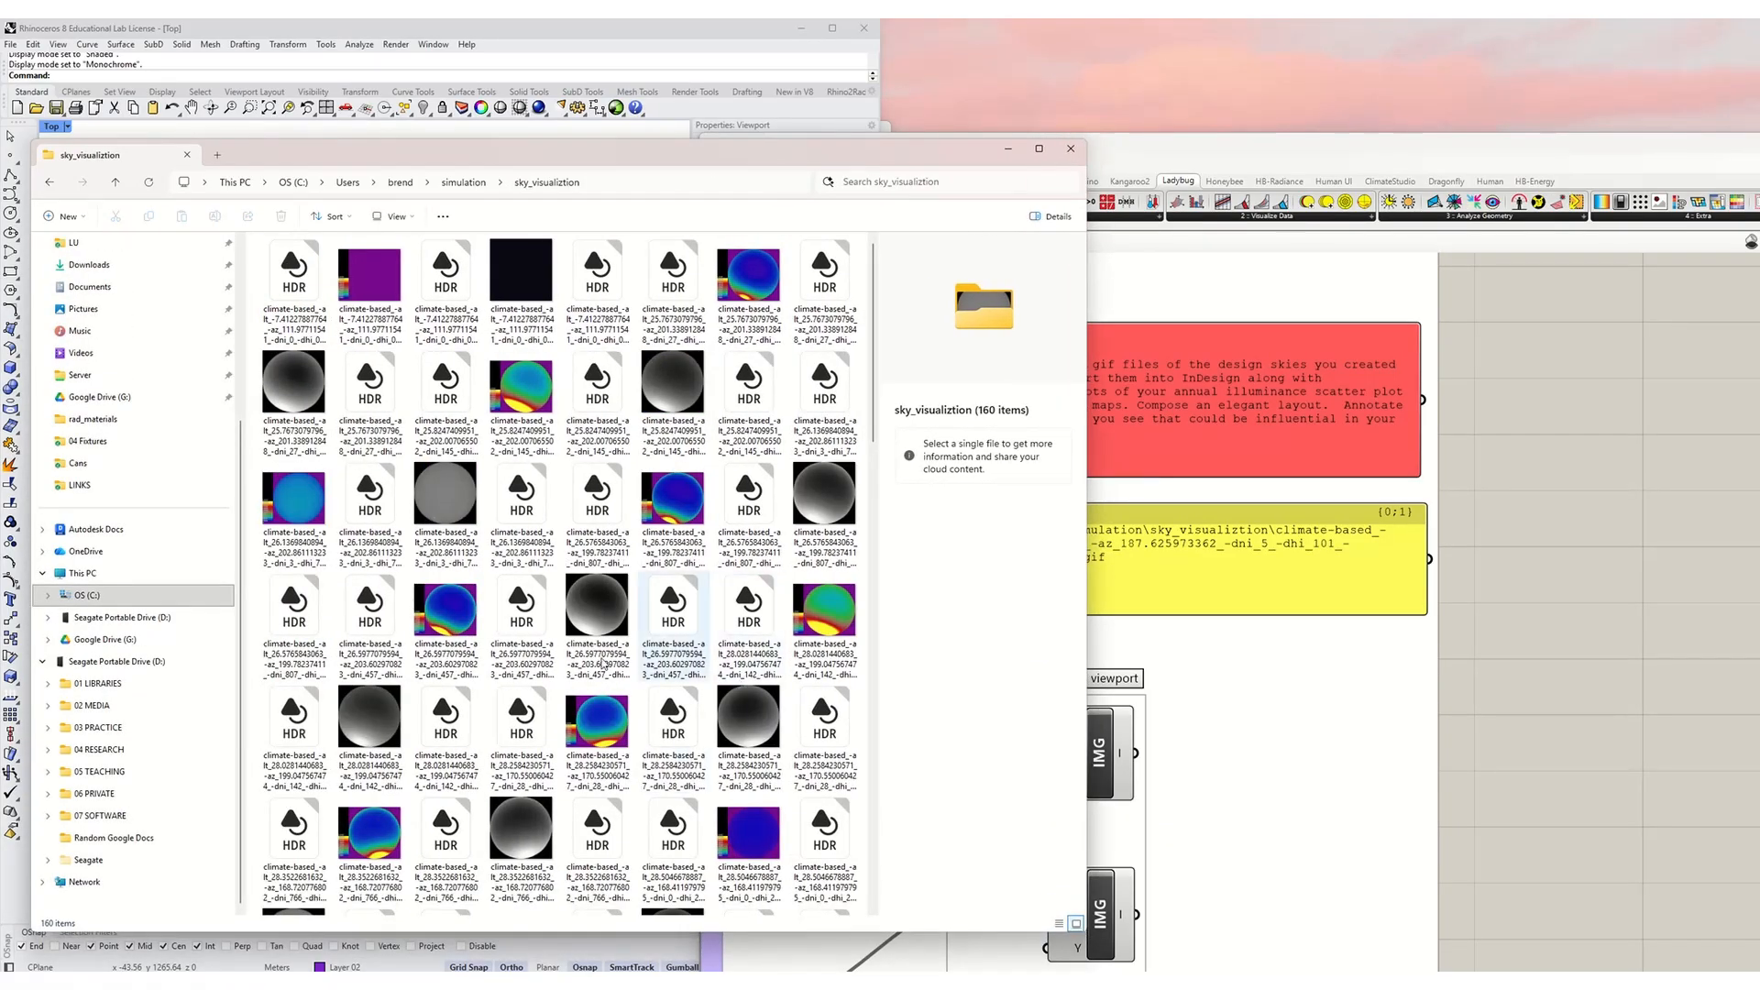
{"action": "scroll", "coordinate": [602, 664], "scroll_direction": "down", "scroll_amount": 10}
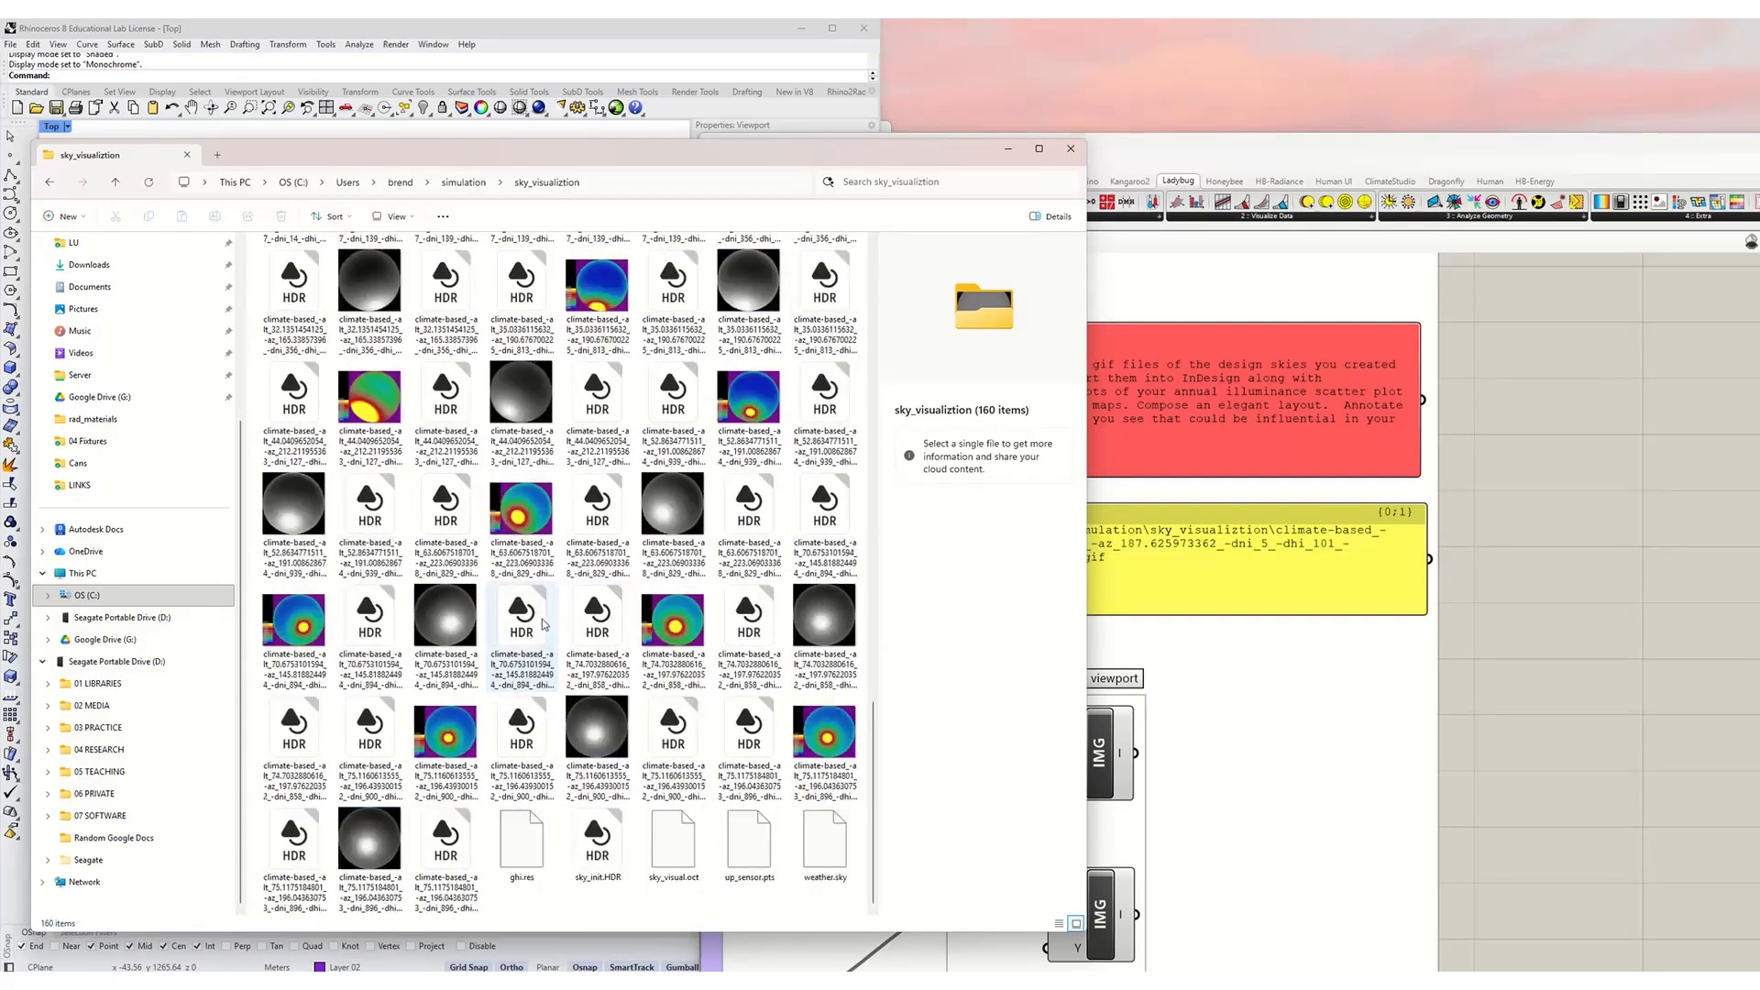
{"action": "scroll", "coordinate": [544, 624], "scroll_direction": "up", "scroll_amount": 10}
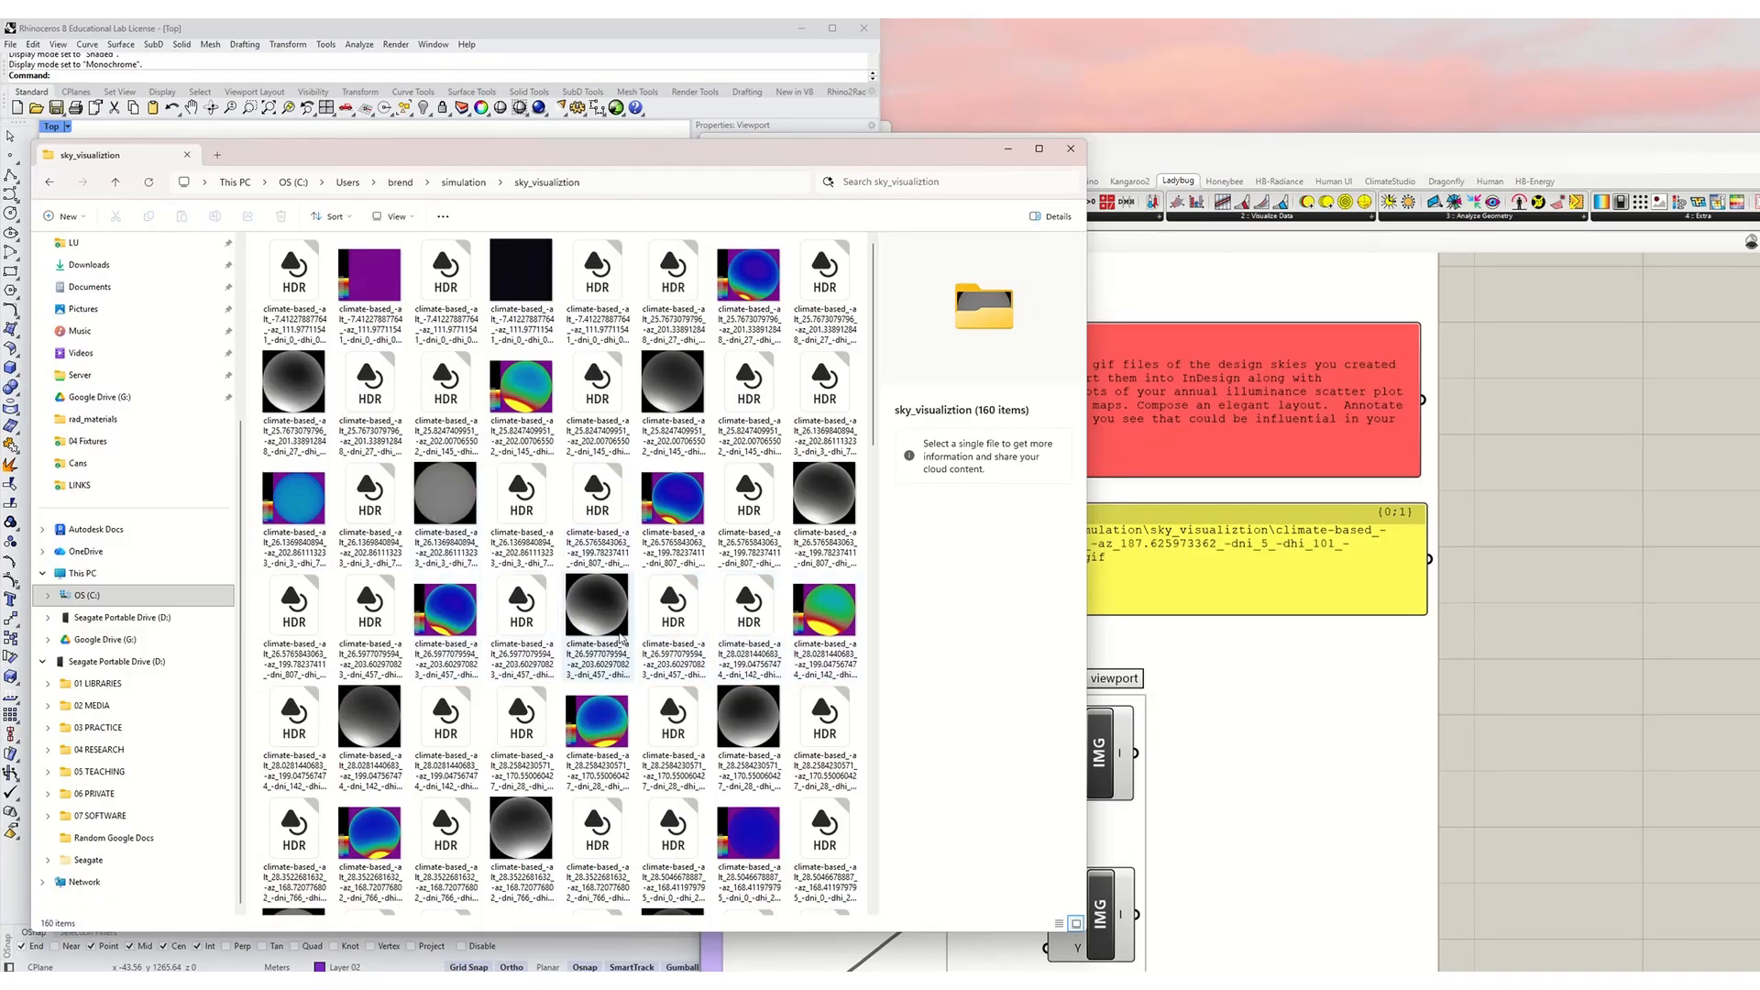
{"action": "left_click_drag", "start_coordinate": [668, 155], "coordinate": [802, 158]}
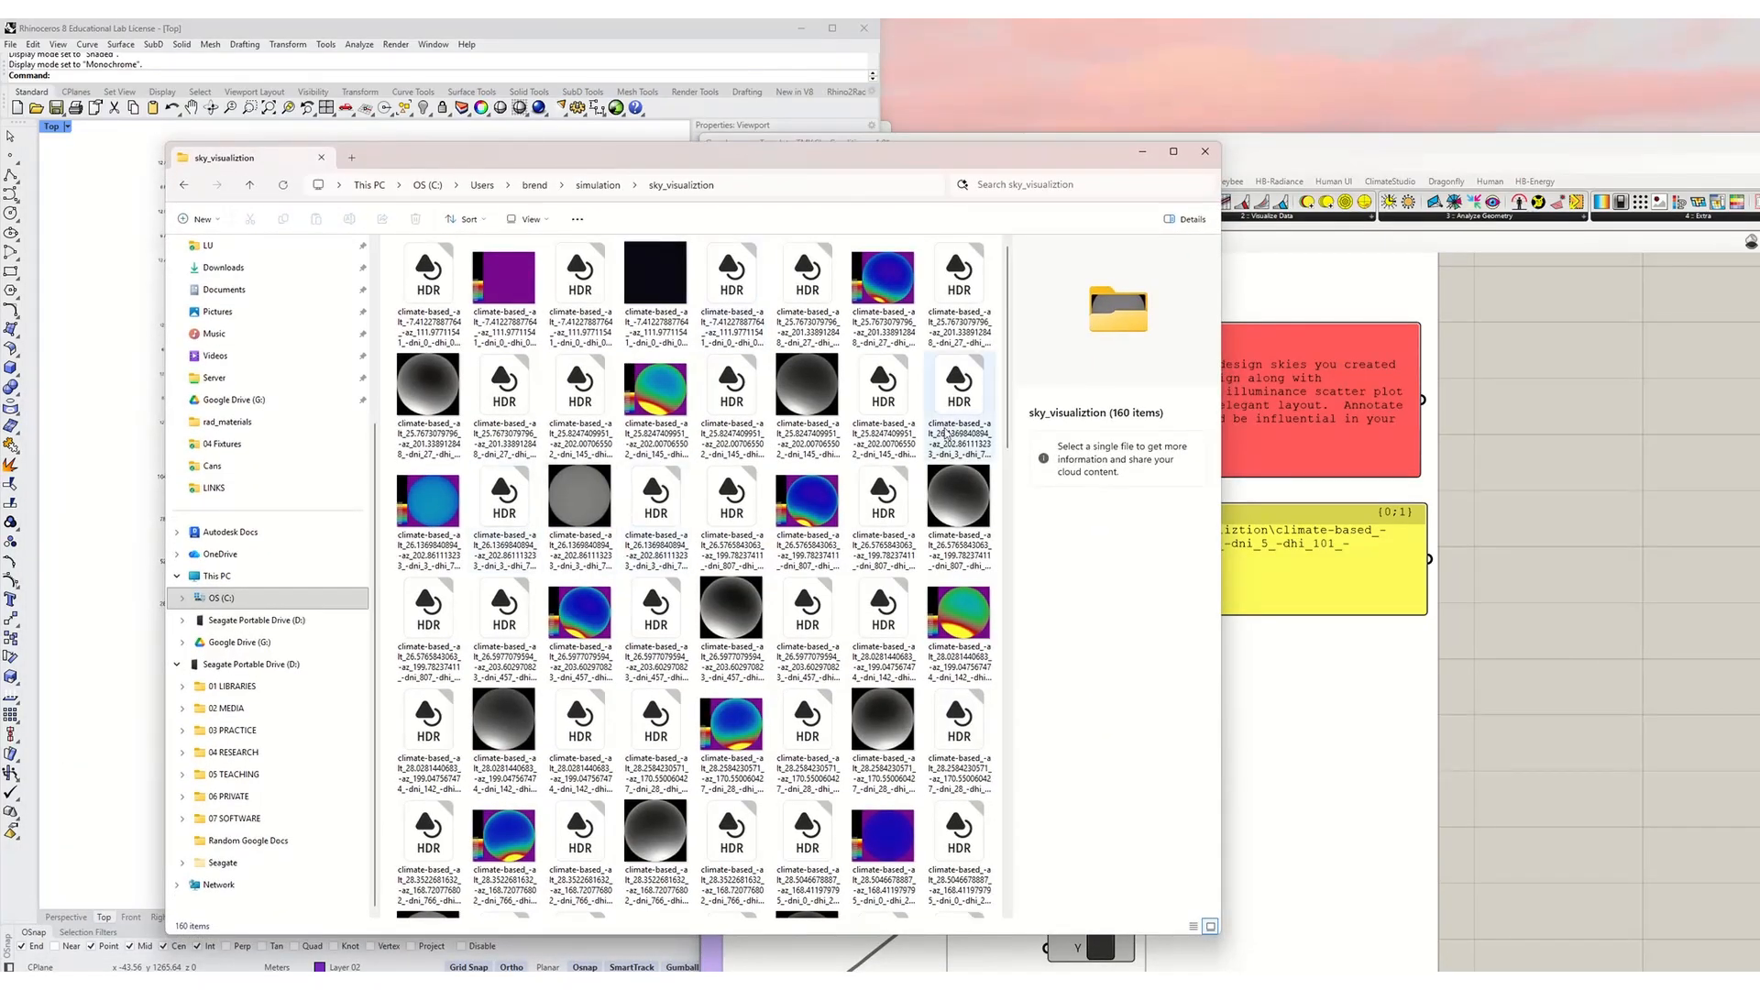
{"action": "left_click", "coordinate": [1141, 152]}
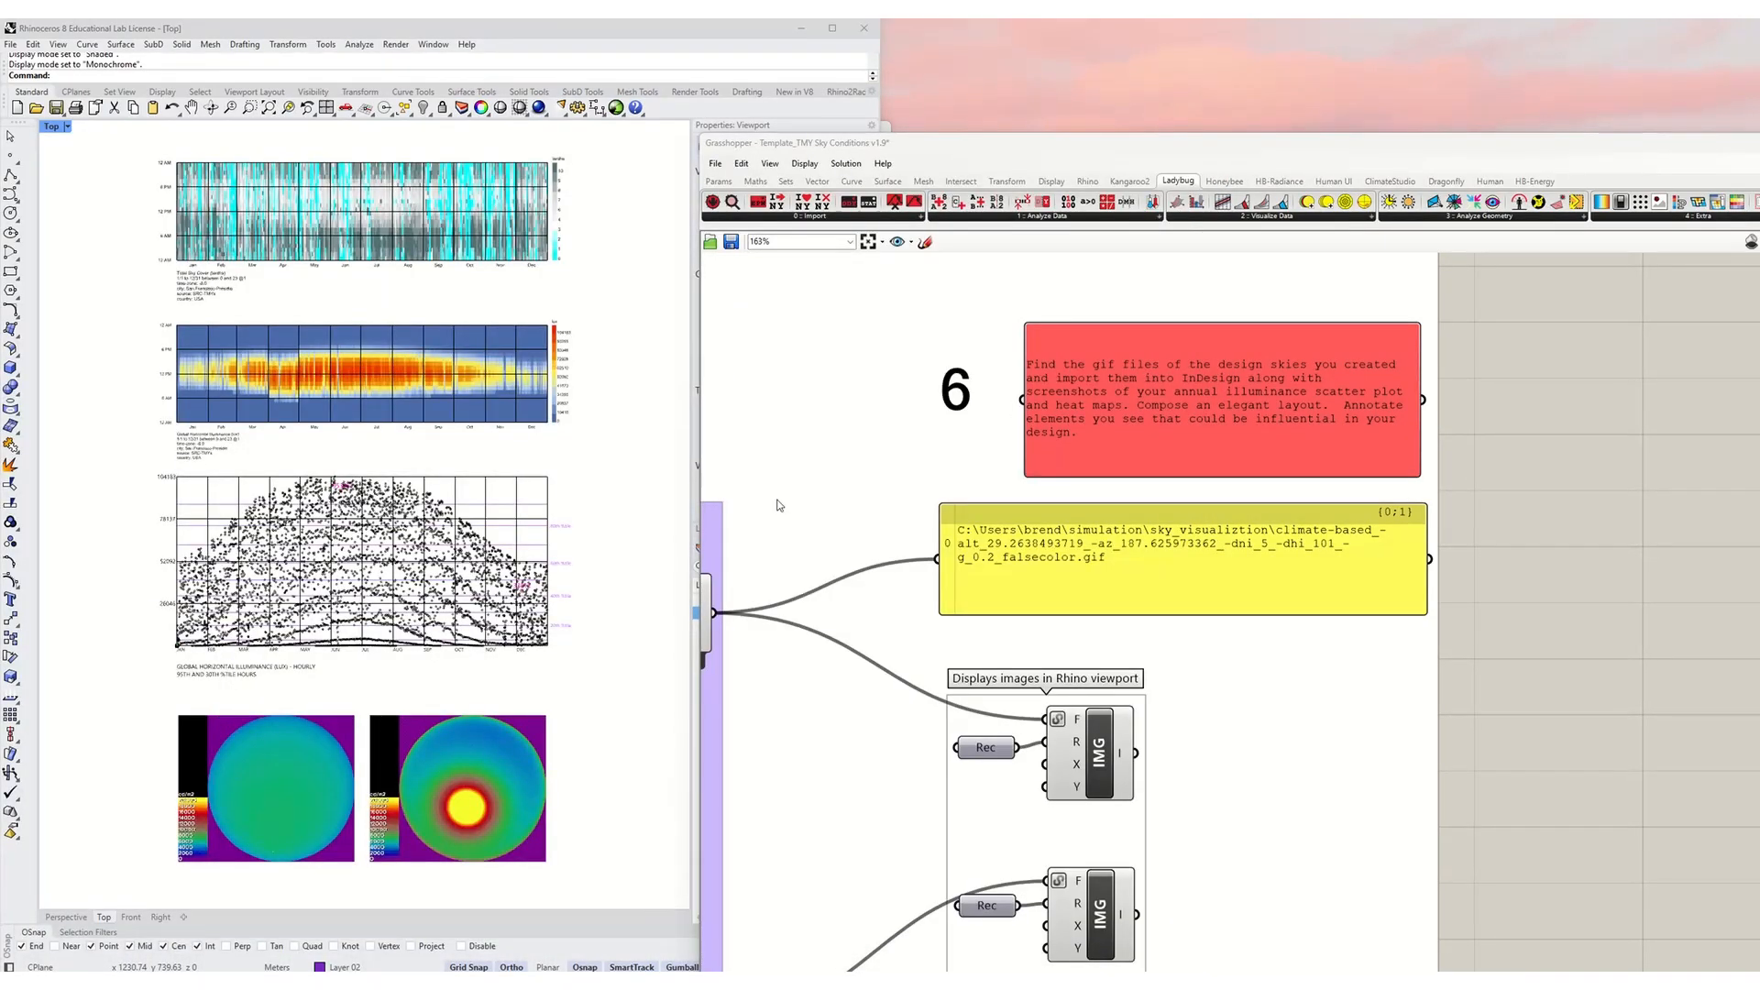
Step: Examine the heat maps, illuminance scatter plot and falsecolor sky images in Rhino's Top viewport
{"action": "left_click", "coordinate": [1548, 572]}
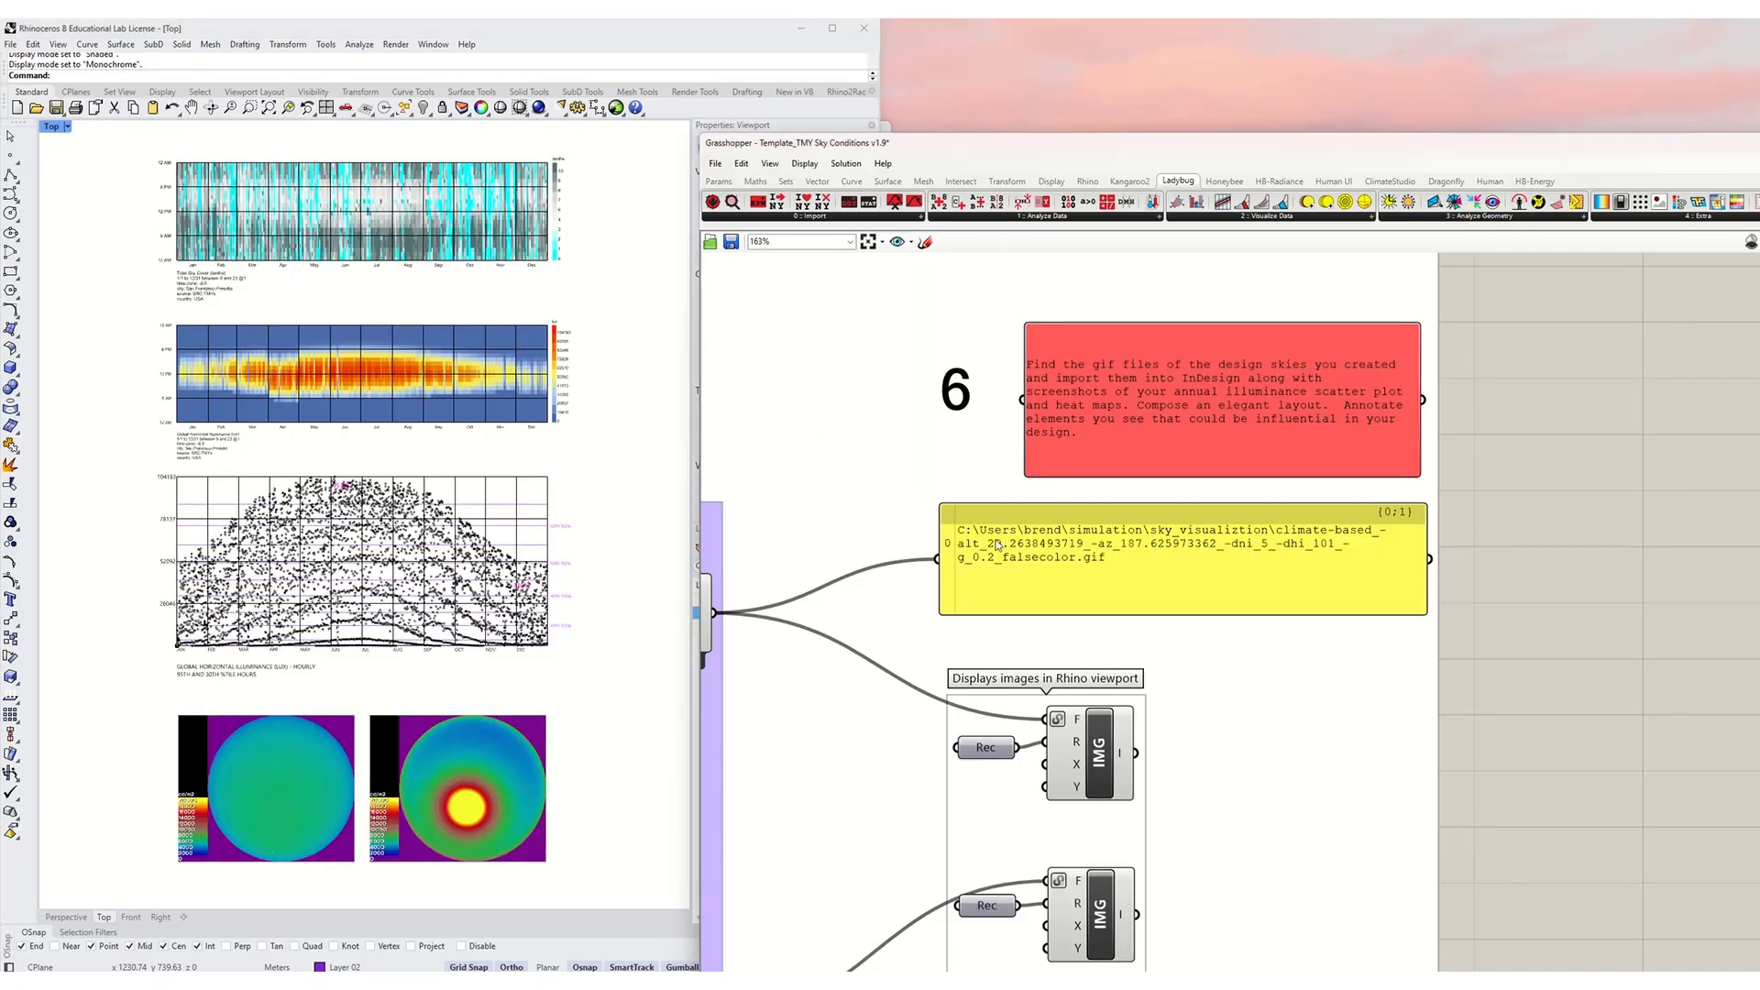
{"action": "right_click_drag", "start_coordinate": [248, 344], "coordinate": [240, 395]}
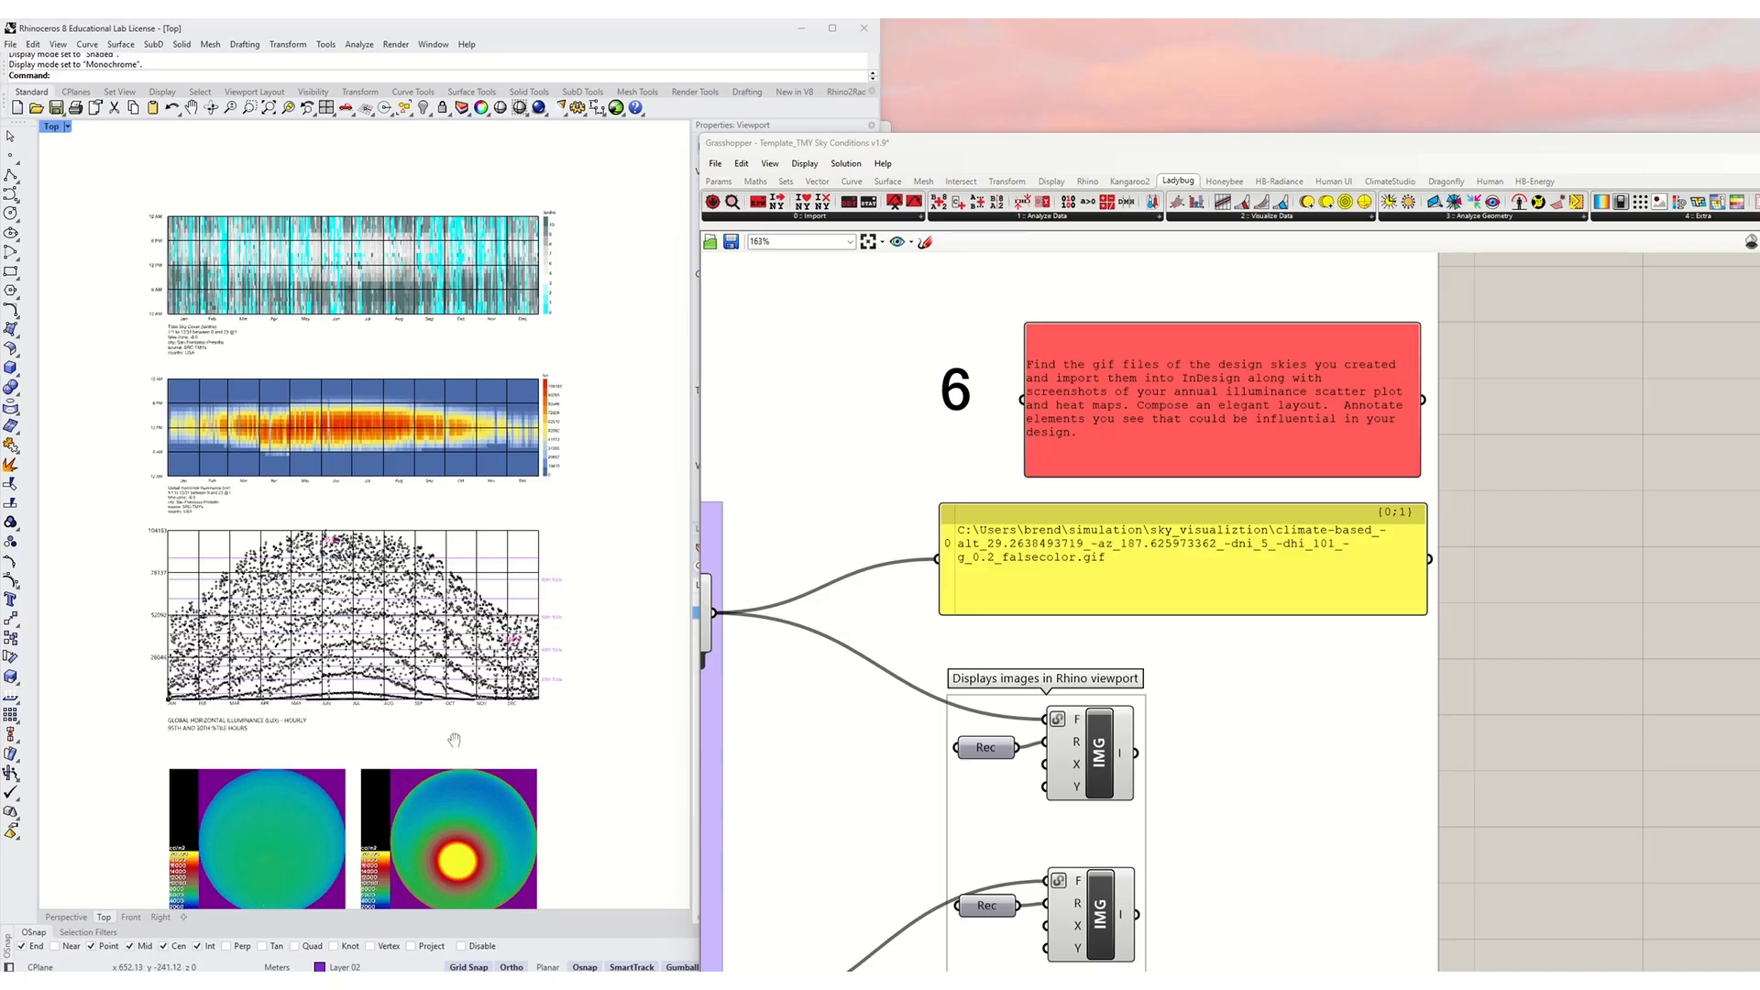
{"action": "right_click_drag", "start_coordinate": [430, 793], "coordinate": [468, 727]}
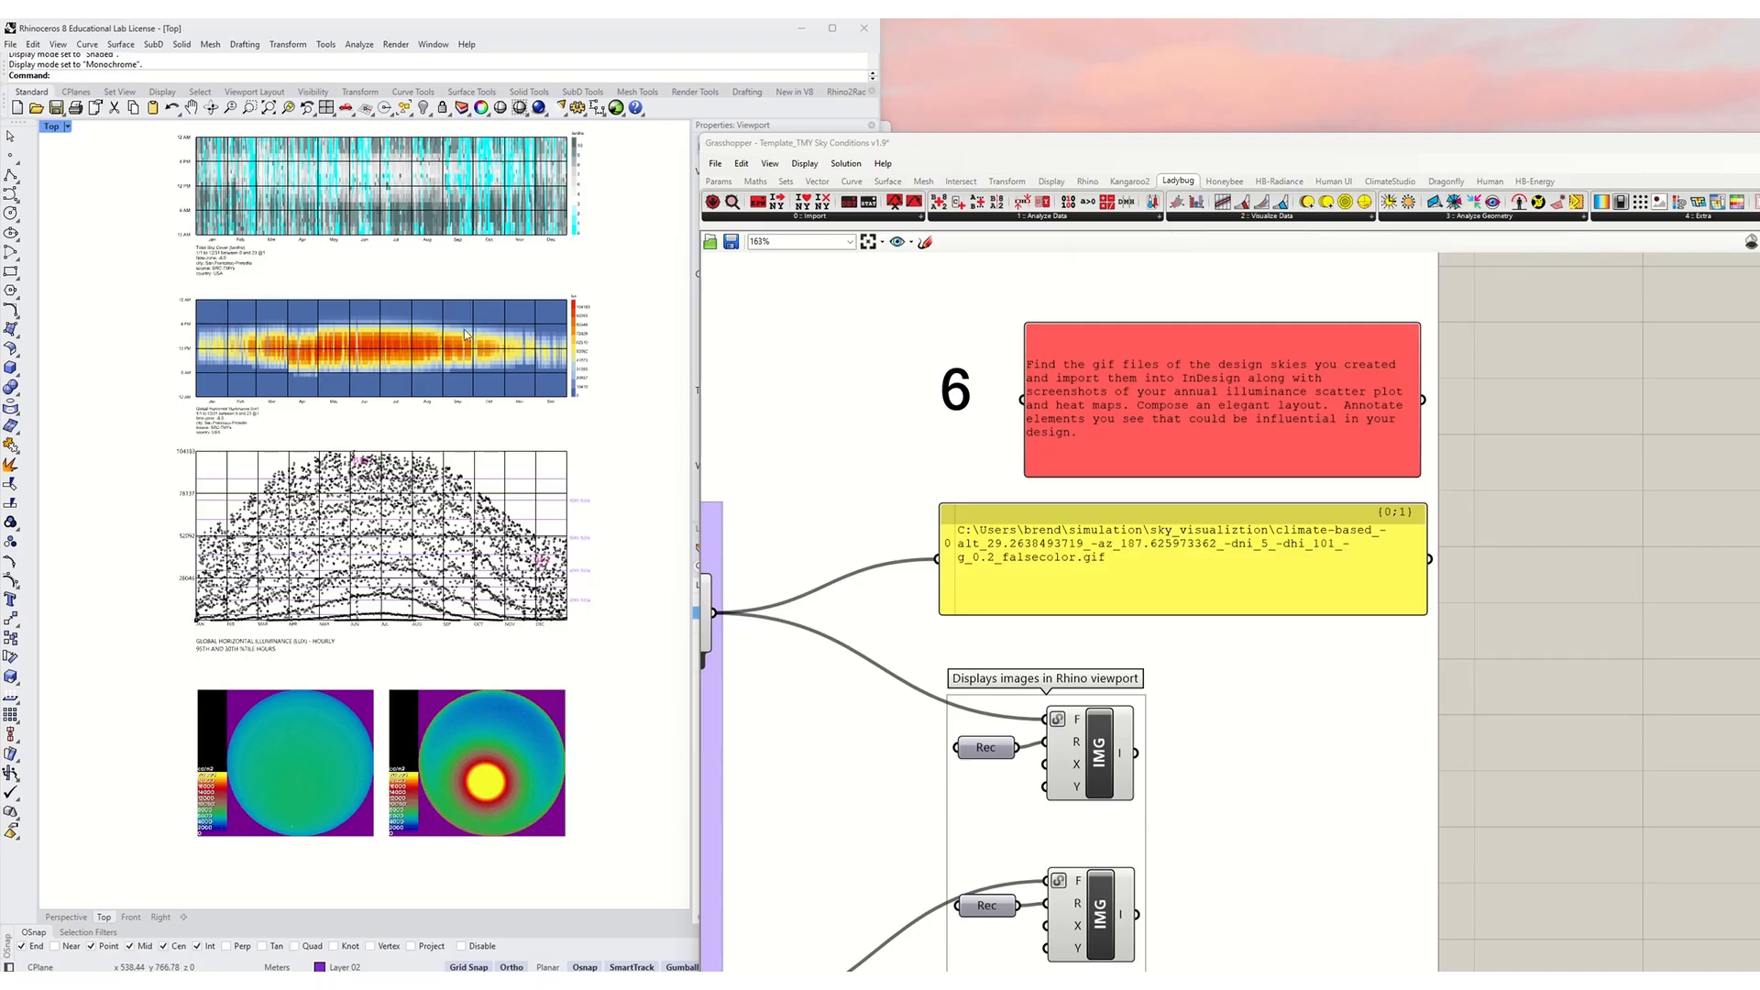
Step: Maximize Rhino, bring Grasshopper back maximized, and show the definition's Select Climate, Heat Maps and Select and Visualize Skies groups
{"action": "left_click_drag", "start_coordinate": [1391, 147], "coordinate": [1066, 165]}
{"action": "left_click", "coordinate": [1497, 160]}
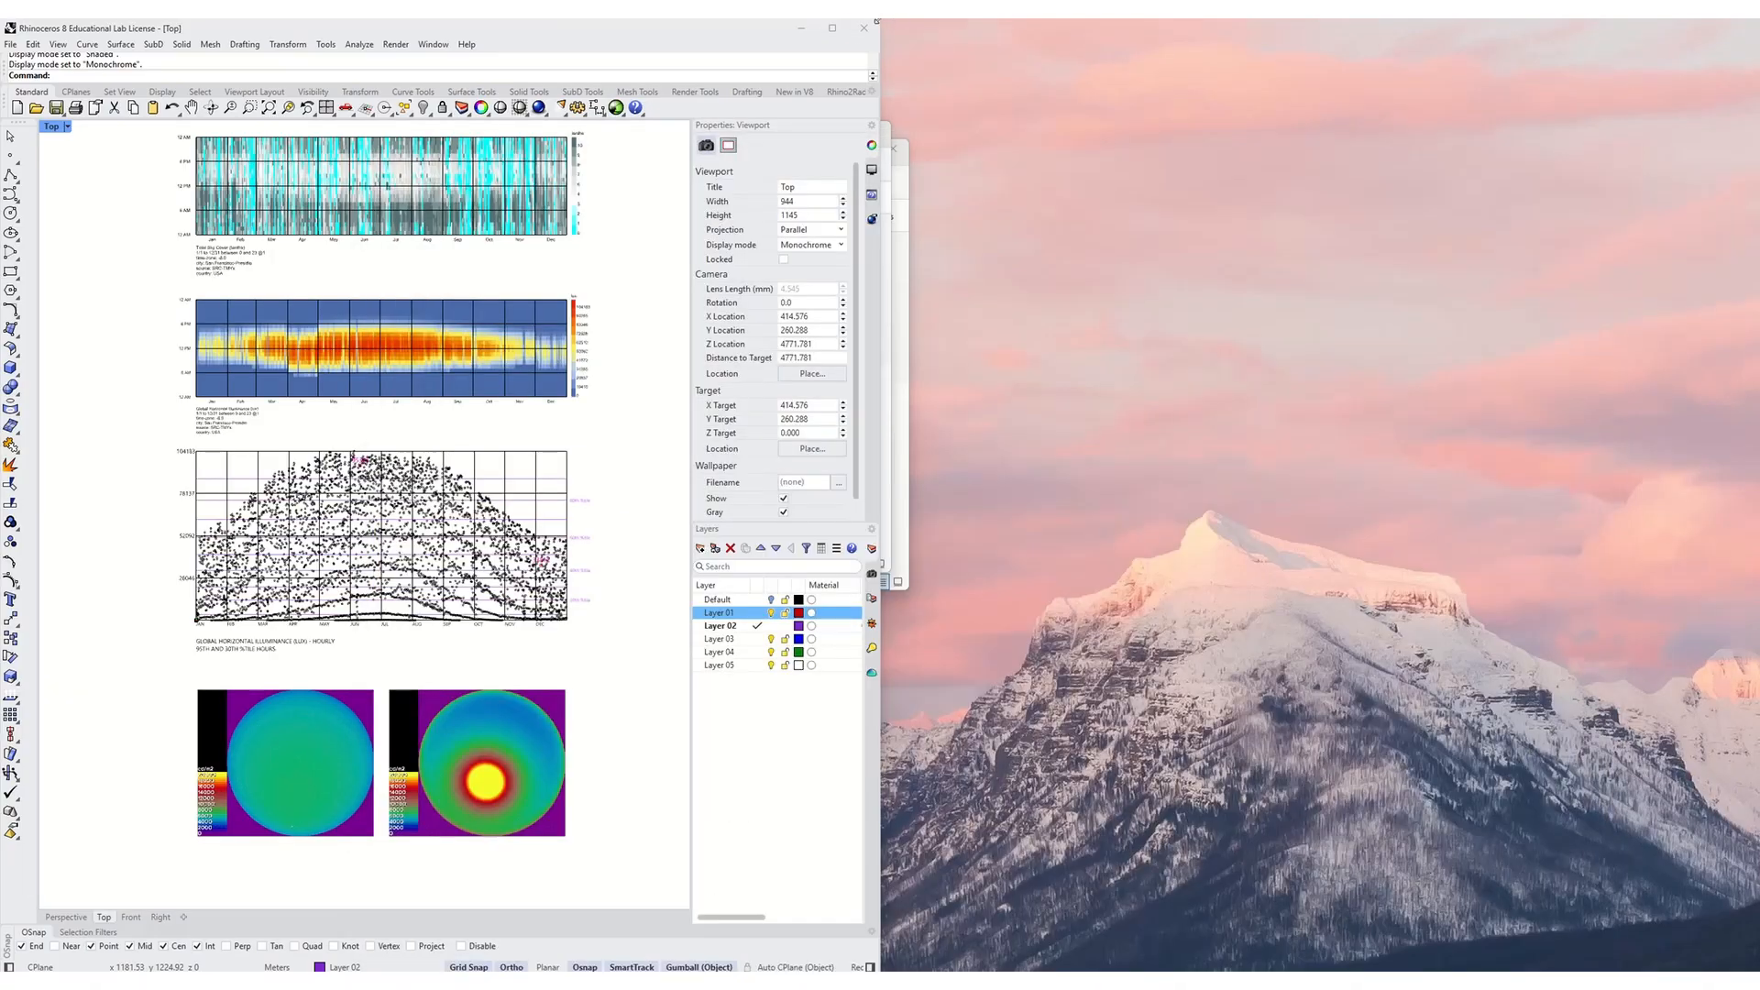
{"action": "left_click", "coordinate": [832, 28]}
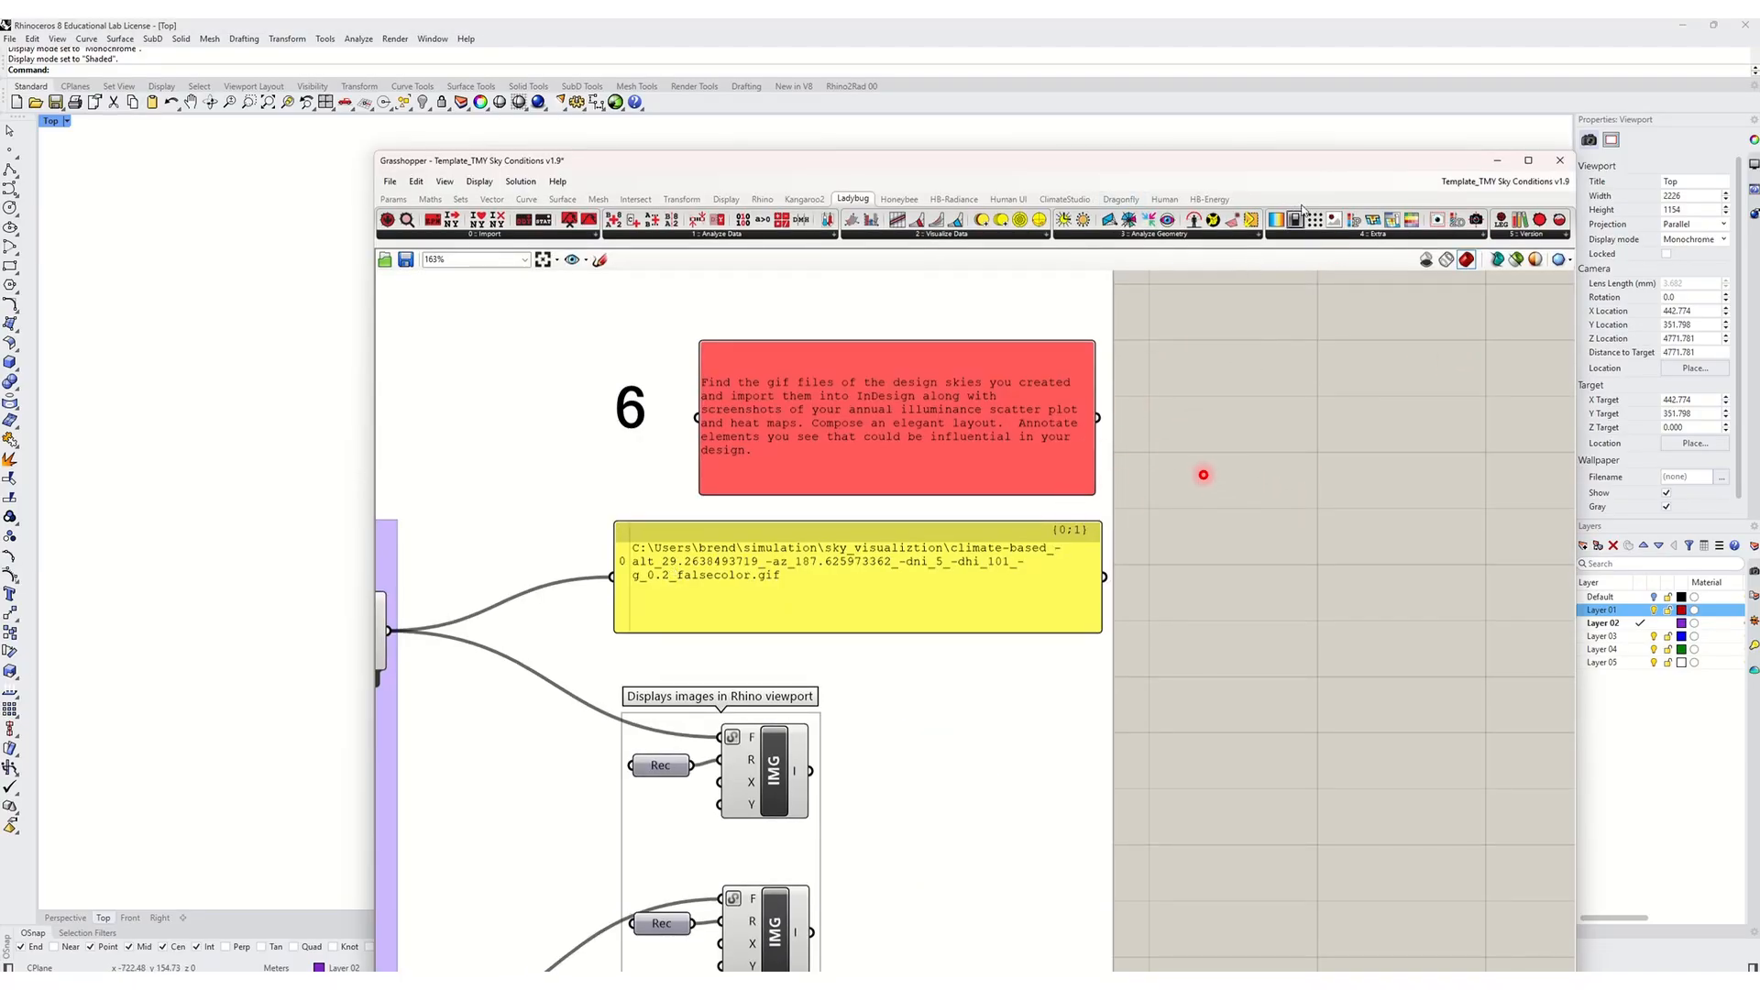
{"action": "double_click", "coordinate": [1318, 163]}
{"action": "scroll", "coordinate": [1196, 641], "scroll_direction": "down", "scroll_amount": 10}
{"action": "scroll", "coordinate": [1127, 669], "scroll_direction": "down", "scroll_amount": 2}
{"action": "scroll", "coordinate": [784, 683], "scroll_direction": "up", "scroll_amount": 5}
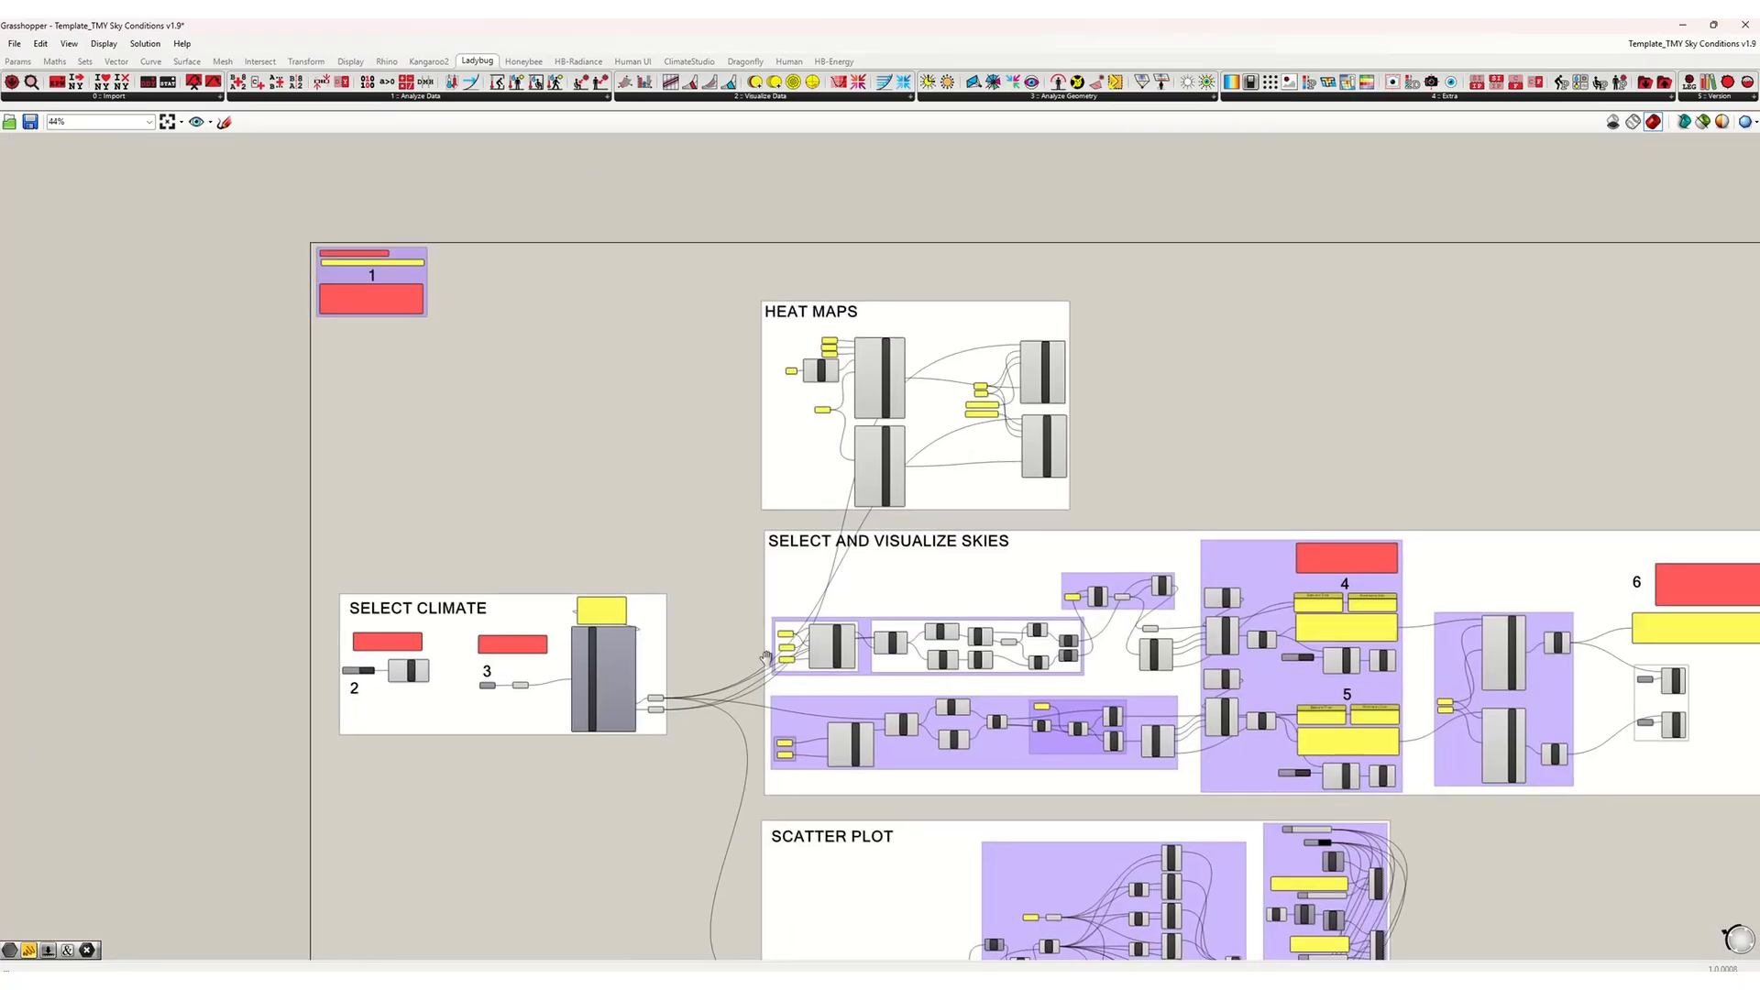
Step: Restore the Grasshopper window from full screen and examine the sky cover and global horizontal illuminance heat maps in Rhino's Top viewport
{"action": "scroll", "coordinate": [887, 577], "scroll_direction": "up", "scroll_amount": 6}
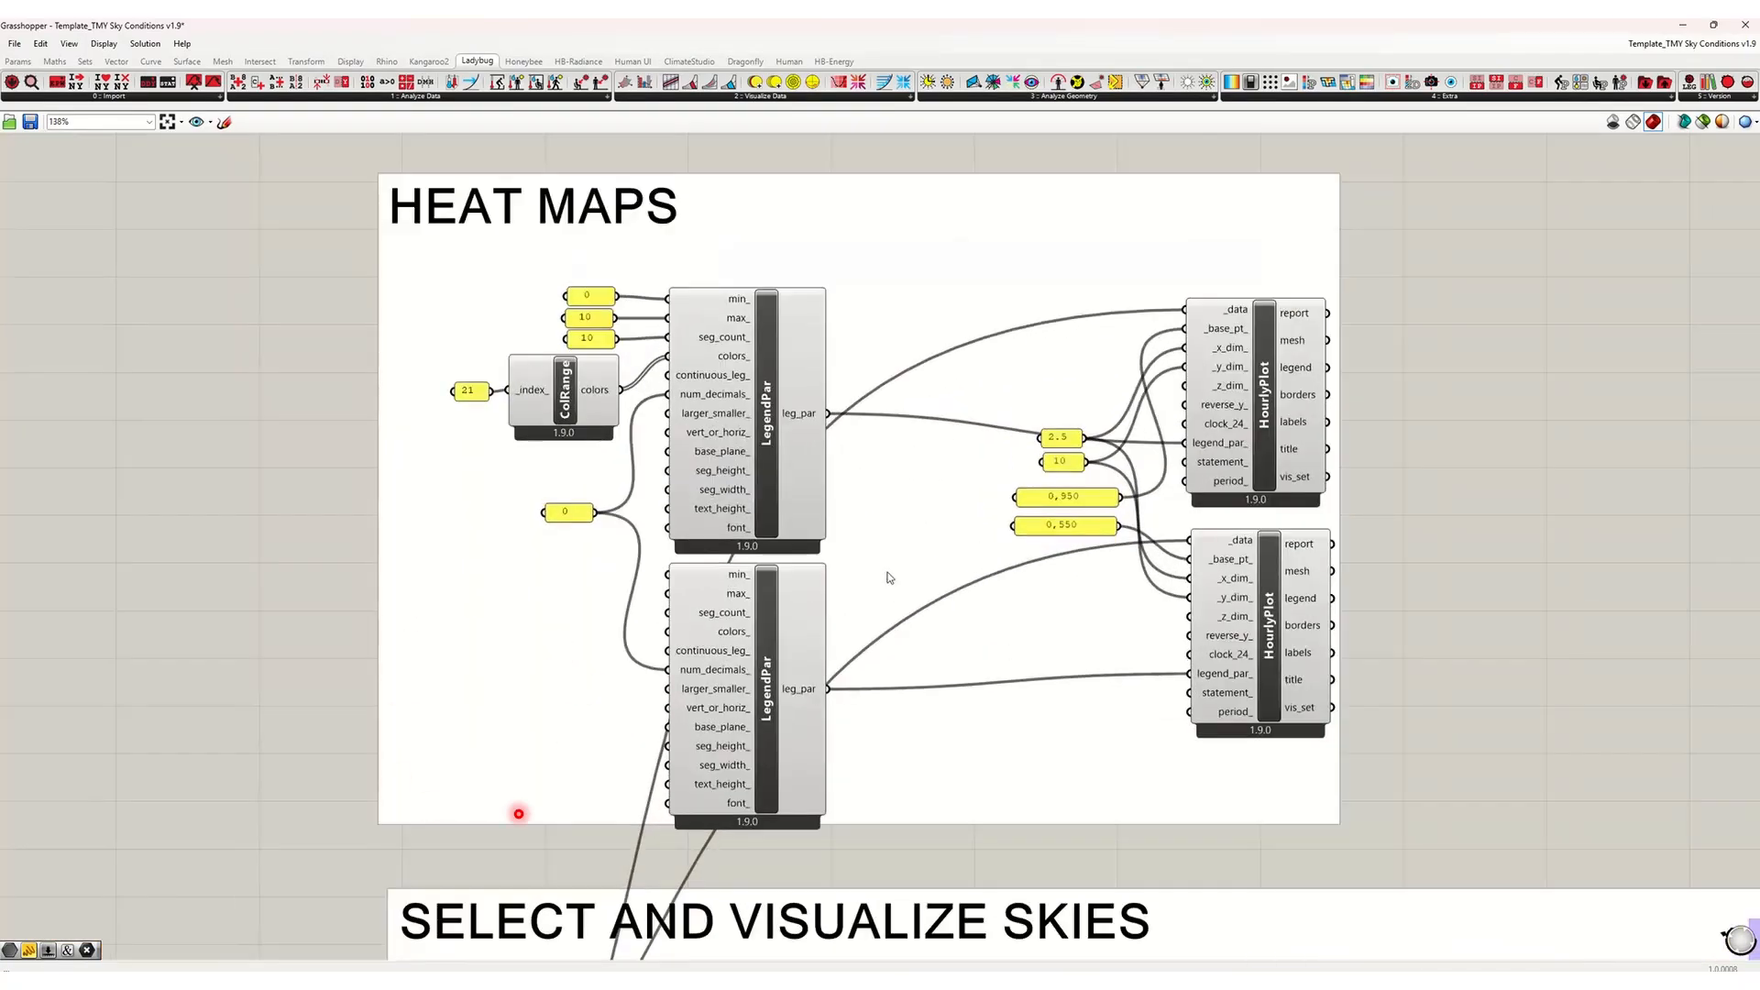
{"action": "double_click", "coordinate": [978, 18]}
{"action": "right_click_drag", "start_coordinate": [669, 321], "coordinate": [441, 325]}
{"action": "right_click_drag", "start_coordinate": [584, 292], "coordinate": [326, 303]}
{"action": "scroll", "coordinate": [129, 211], "scroll_direction": "up", "scroll_amount": 2}
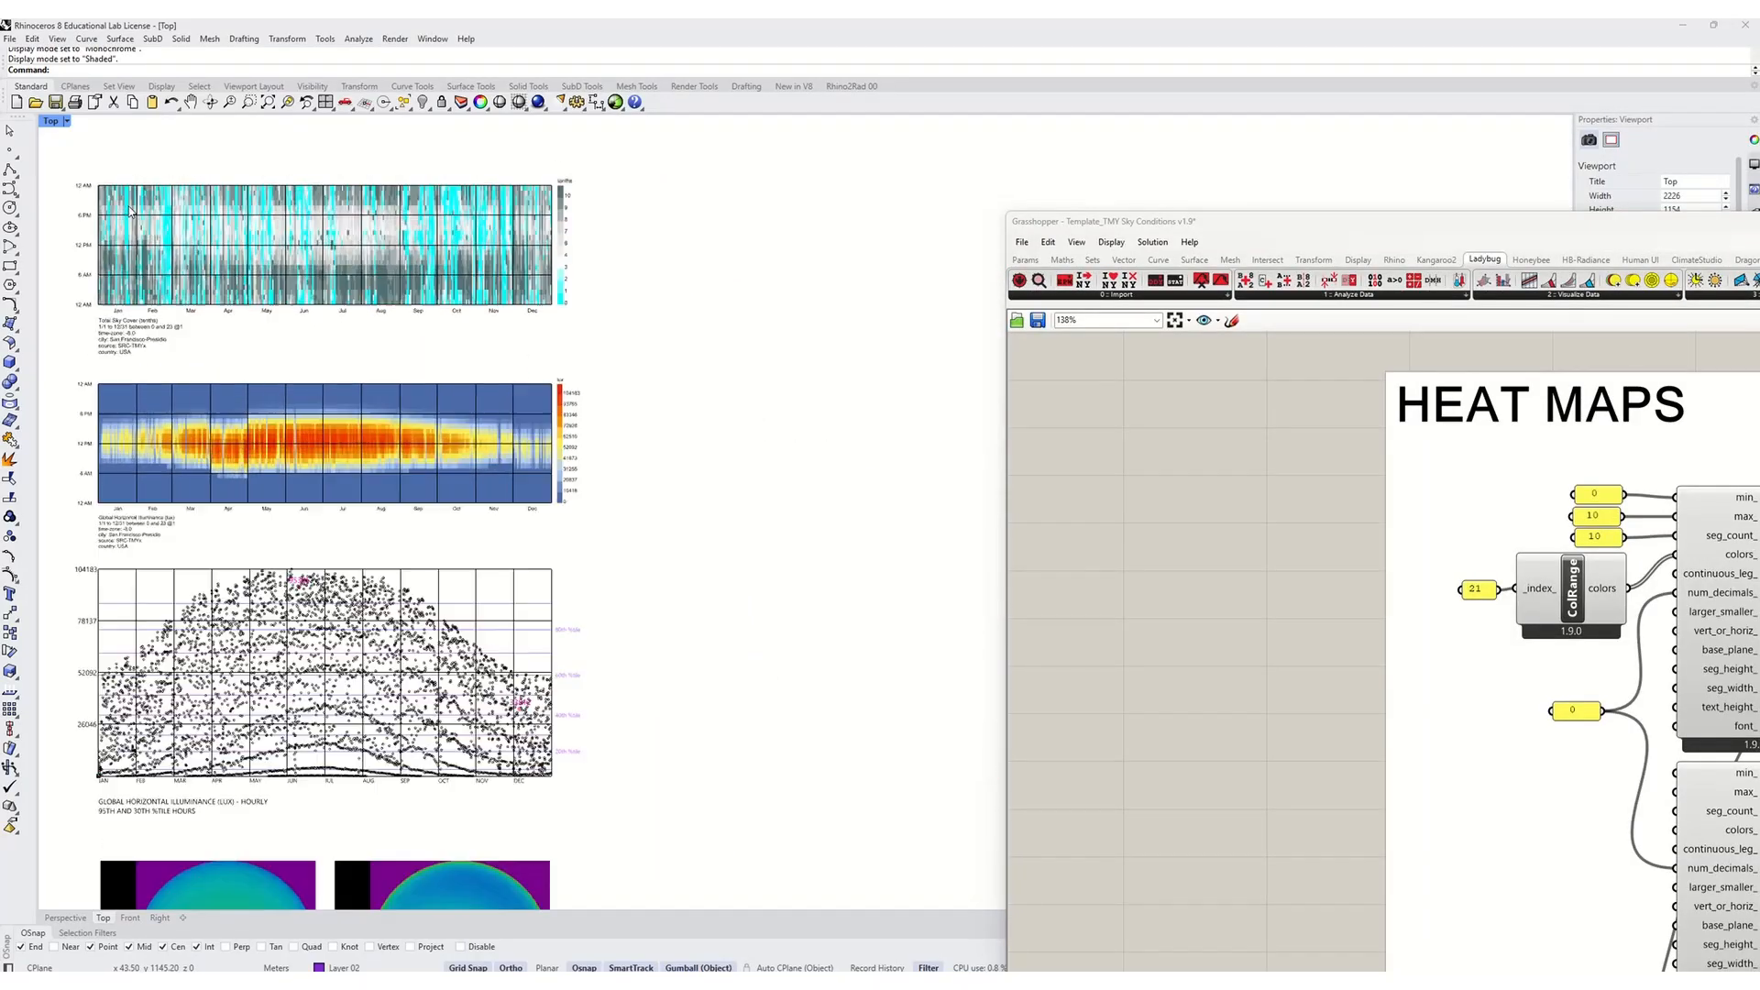
{"action": "scroll", "coordinate": [129, 211], "scroll_direction": "up", "scroll_amount": 4}
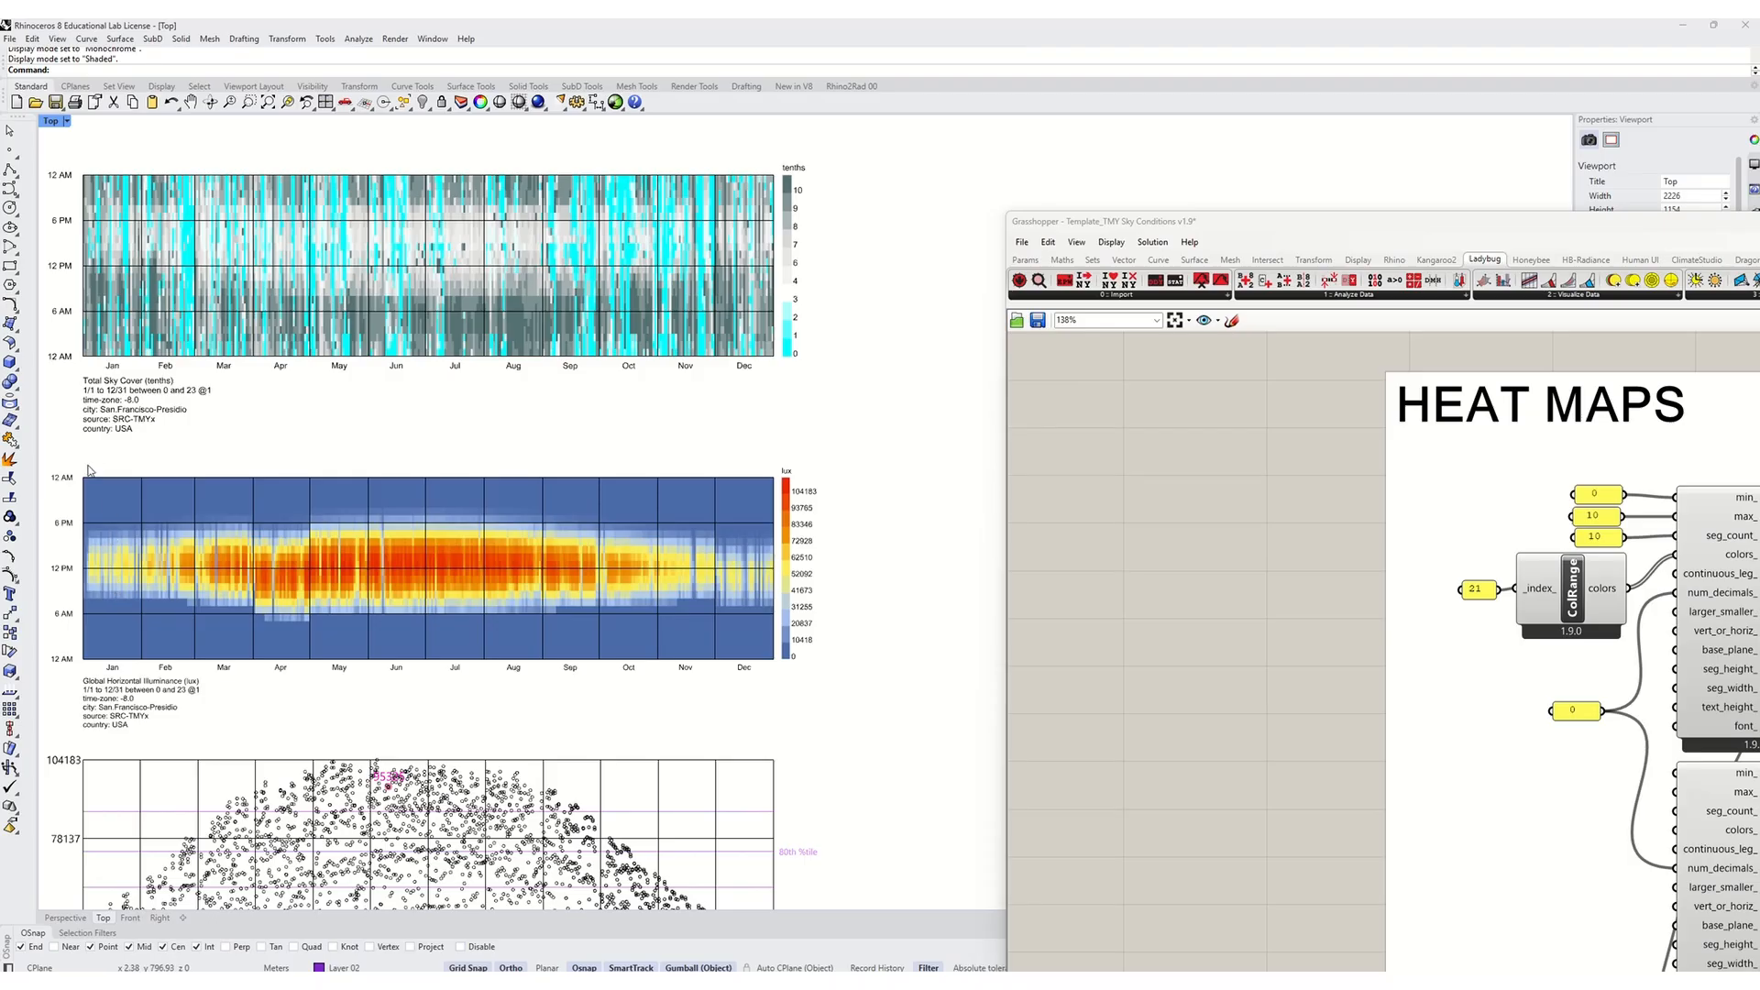
{"action": "right_click_drag", "start_coordinate": [168, 465], "coordinate": [216, 355]}
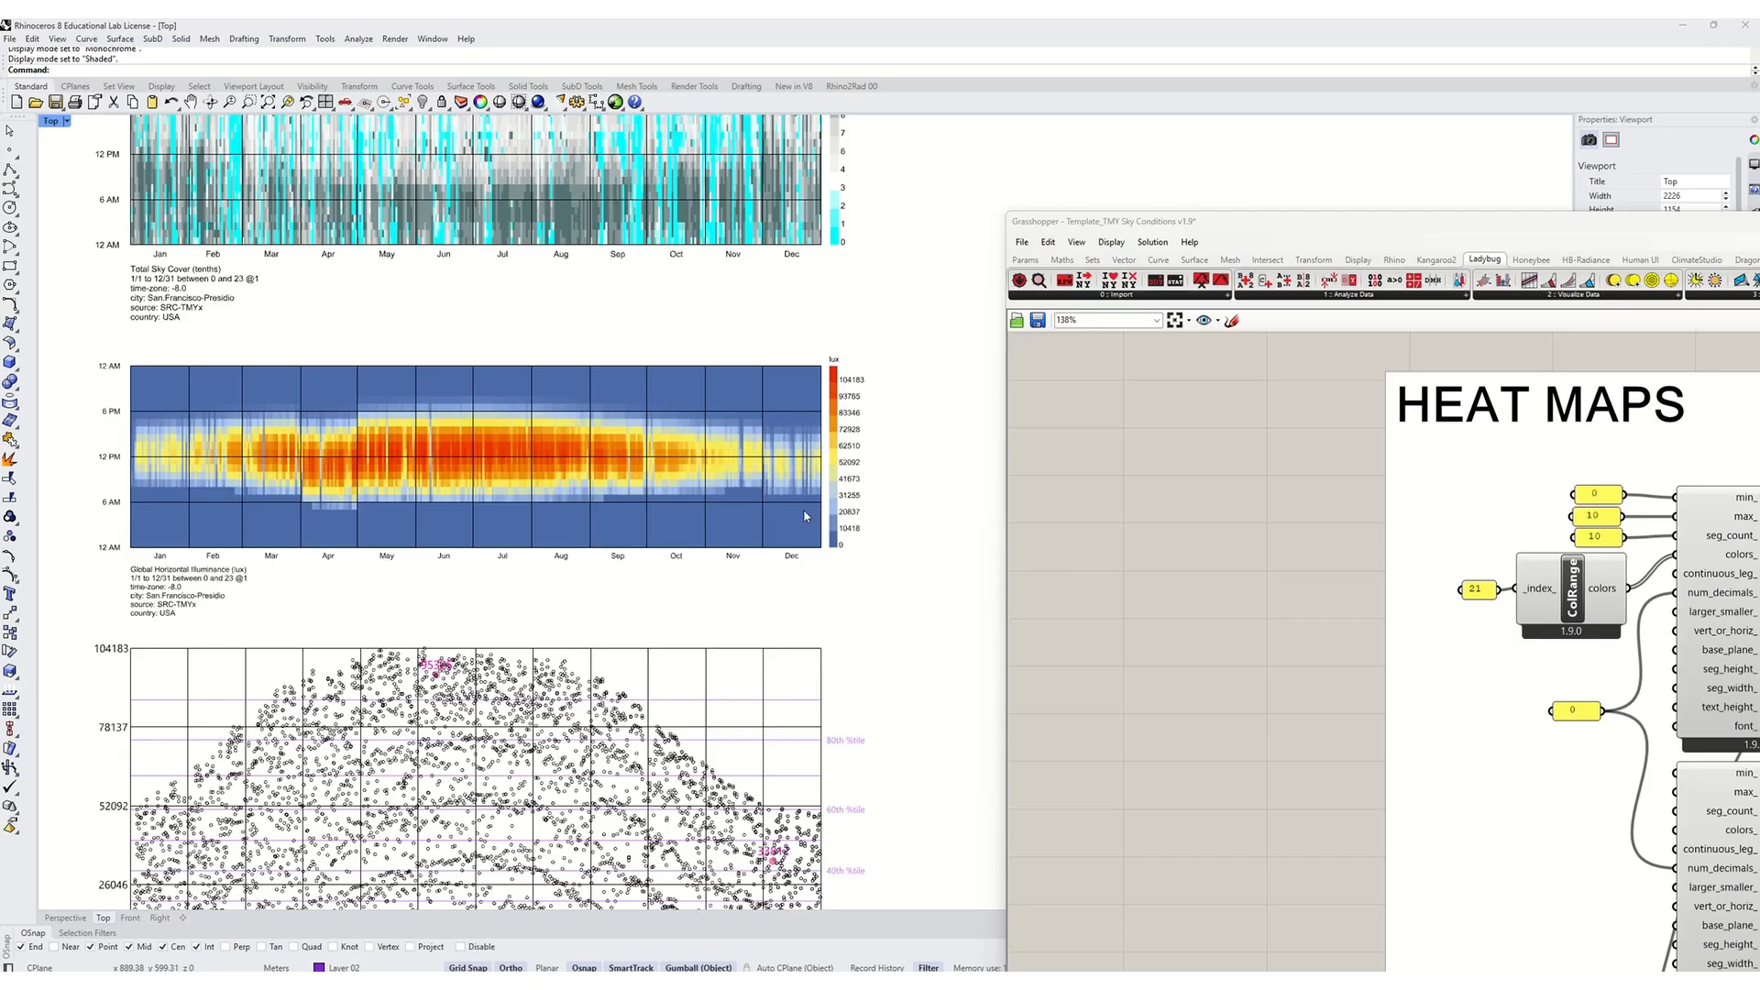
{"action": "right_click_drag", "start_coordinate": [591, 500], "coordinate": [643, 339]}
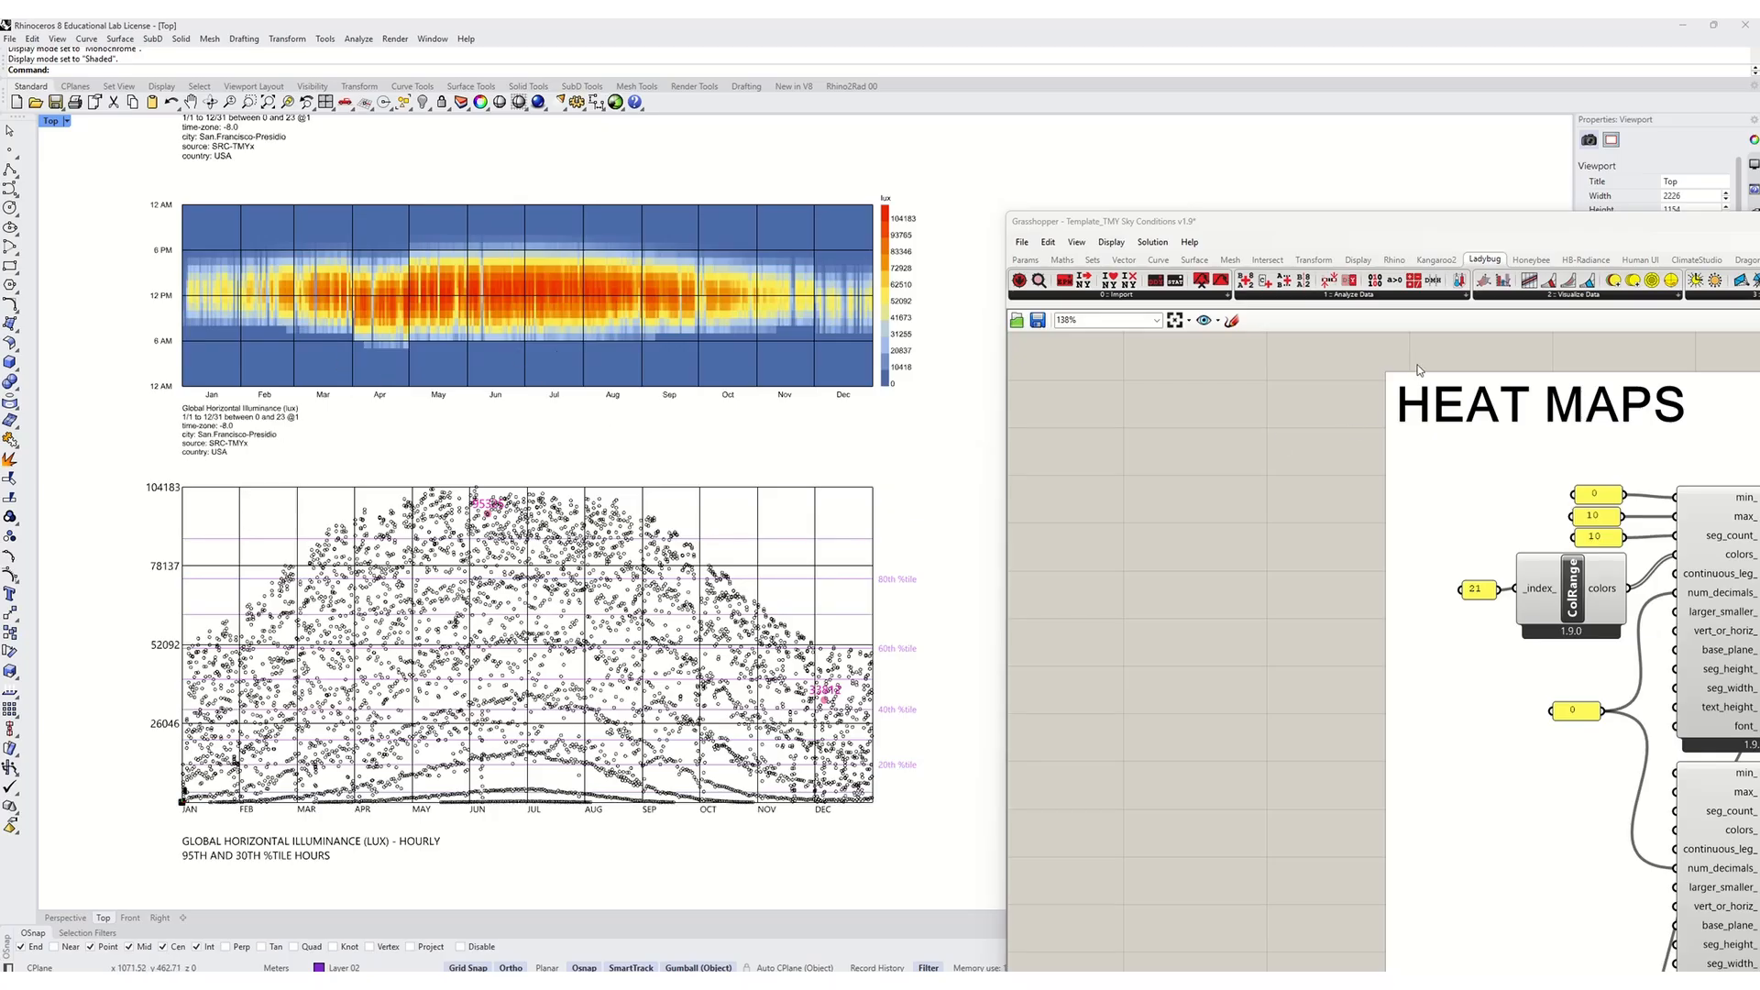
Step: Move the Grasshopper window closer to the charts and select each HourlyPlot component in turn to identify its heat map in Rhino
{"action": "left_click_drag", "start_coordinate": [1497, 225], "coordinate": [1112, 96]}
{"action": "right_click_drag", "start_coordinate": [1555, 352], "coordinate": [1063, 326]}
{"action": "scroll", "coordinate": [979, 437], "scroll_direction": "down", "scroll_amount": 1}
{"action": "left_click", "coordinate": [1439, 436]}
{"action": "left_click", "coordinate": [1437, 615]}
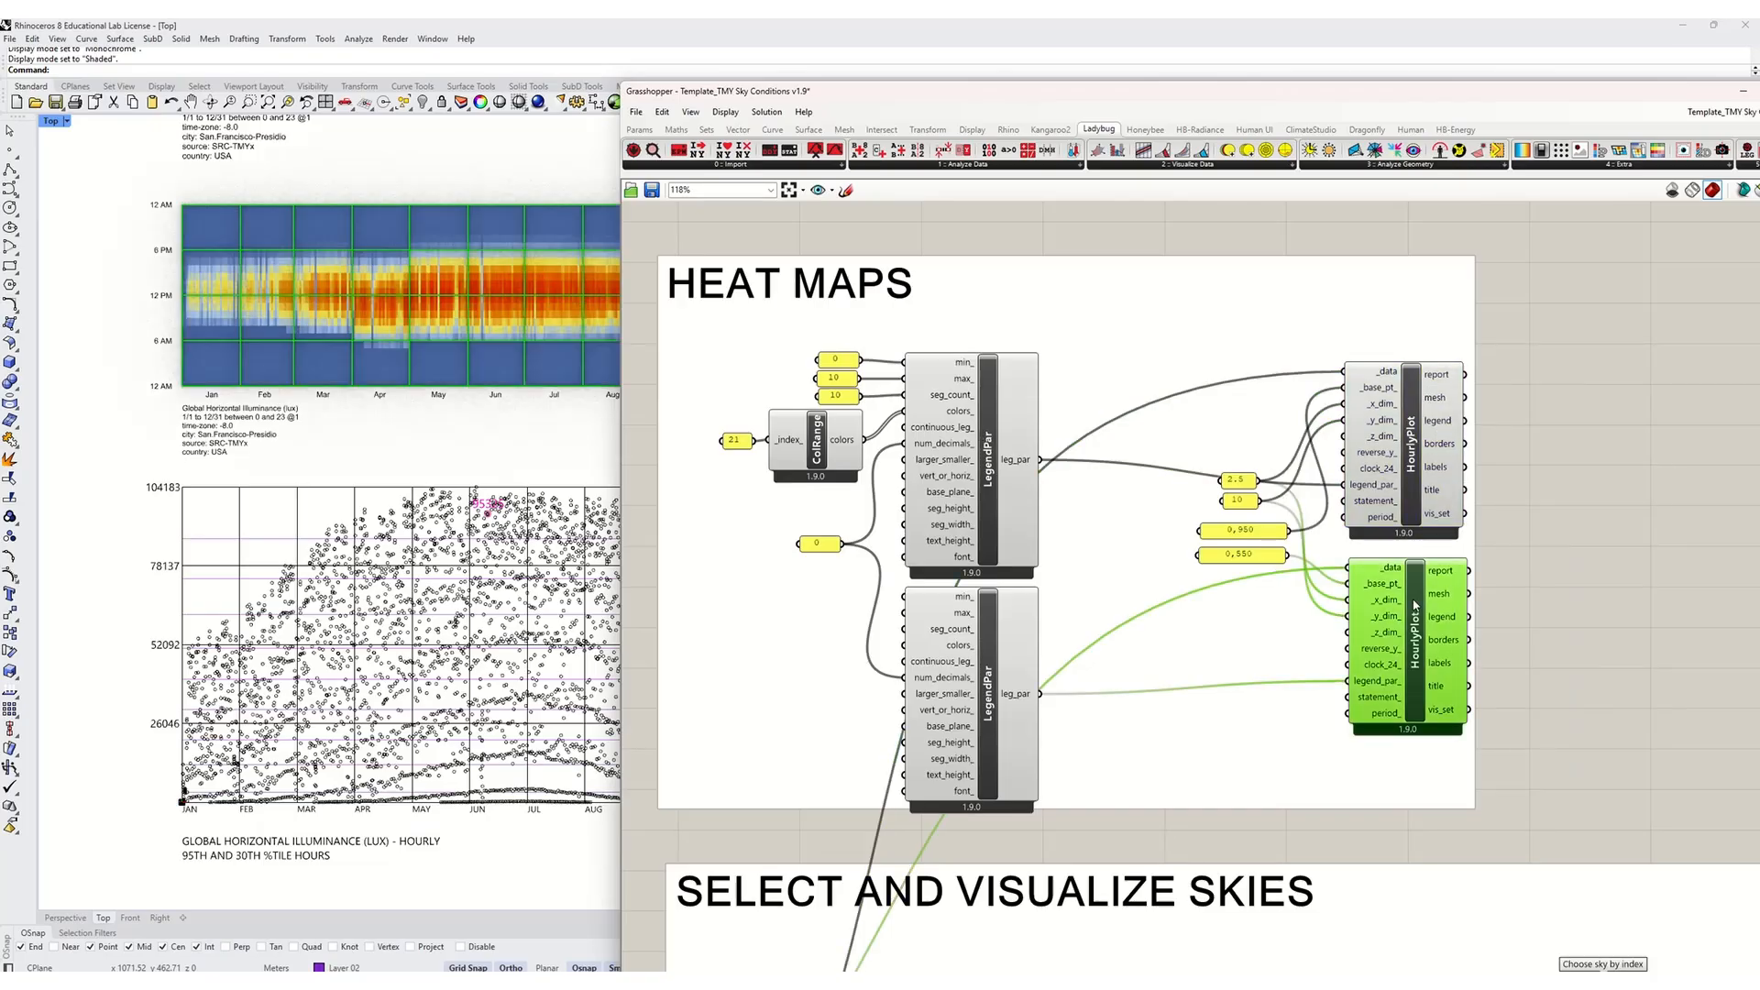
{"action": "scroll", "coordinate": [116, 632], "scroll_direction": "down", "scroll_amount": 6}
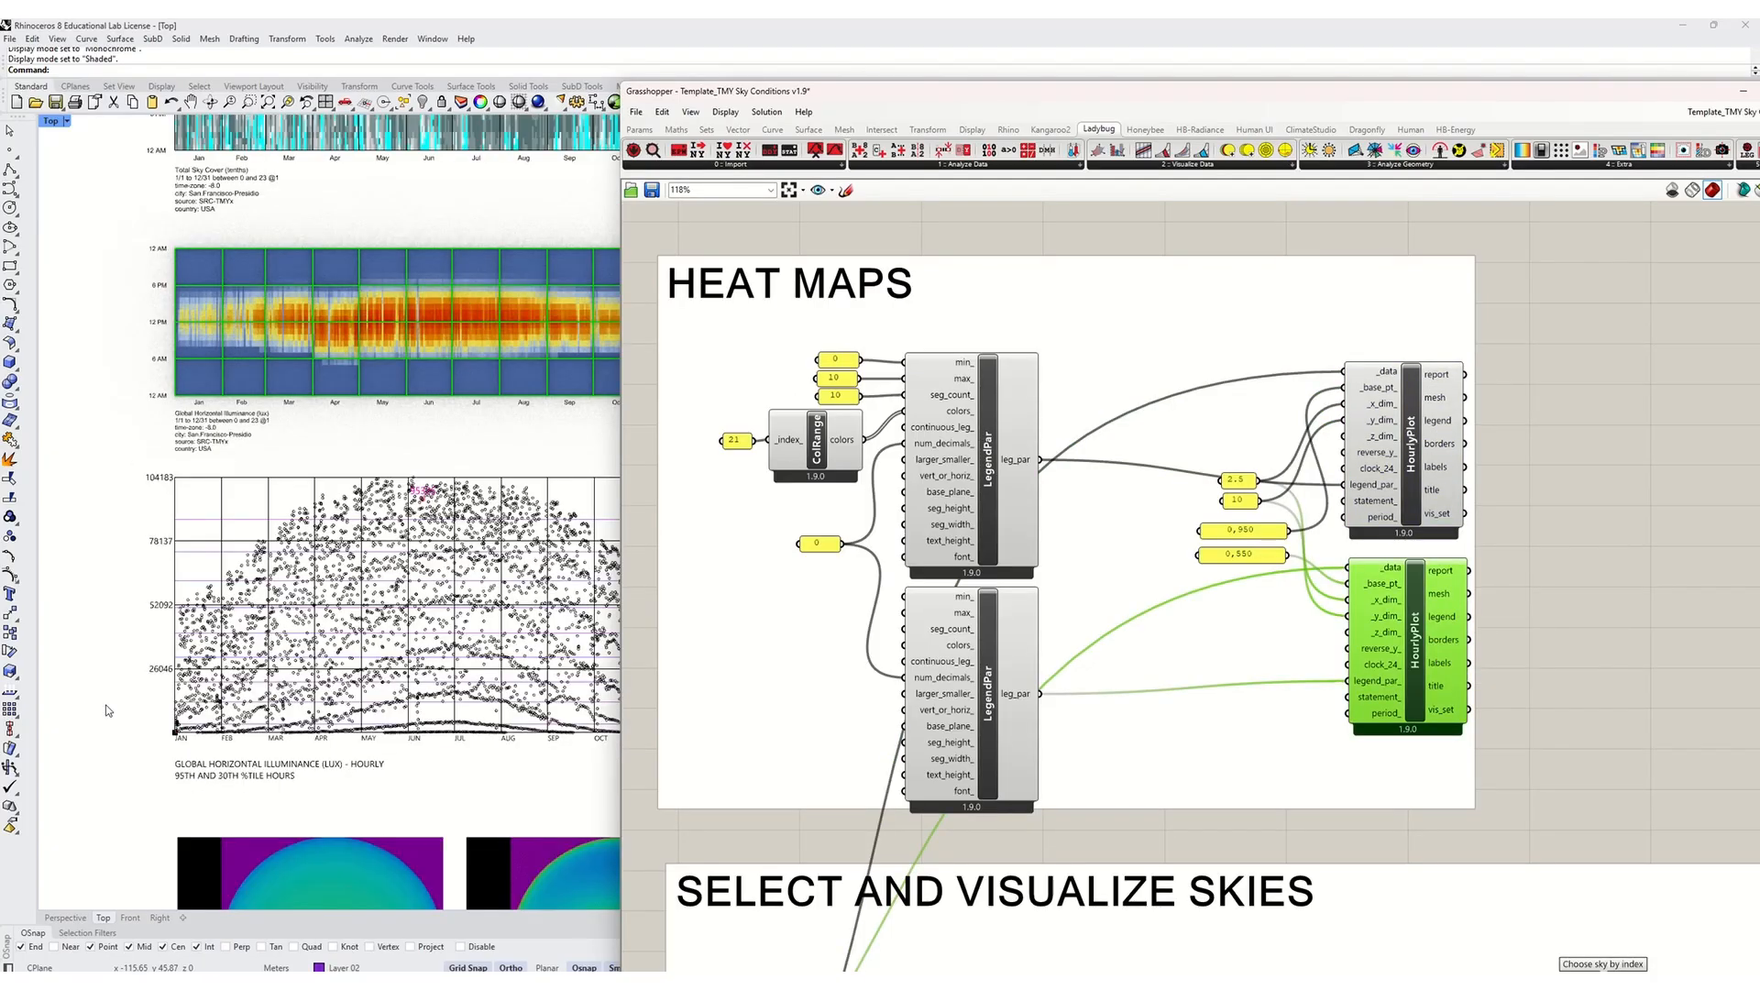
{"action": "left_click", "coordinate": [1424, 445]}
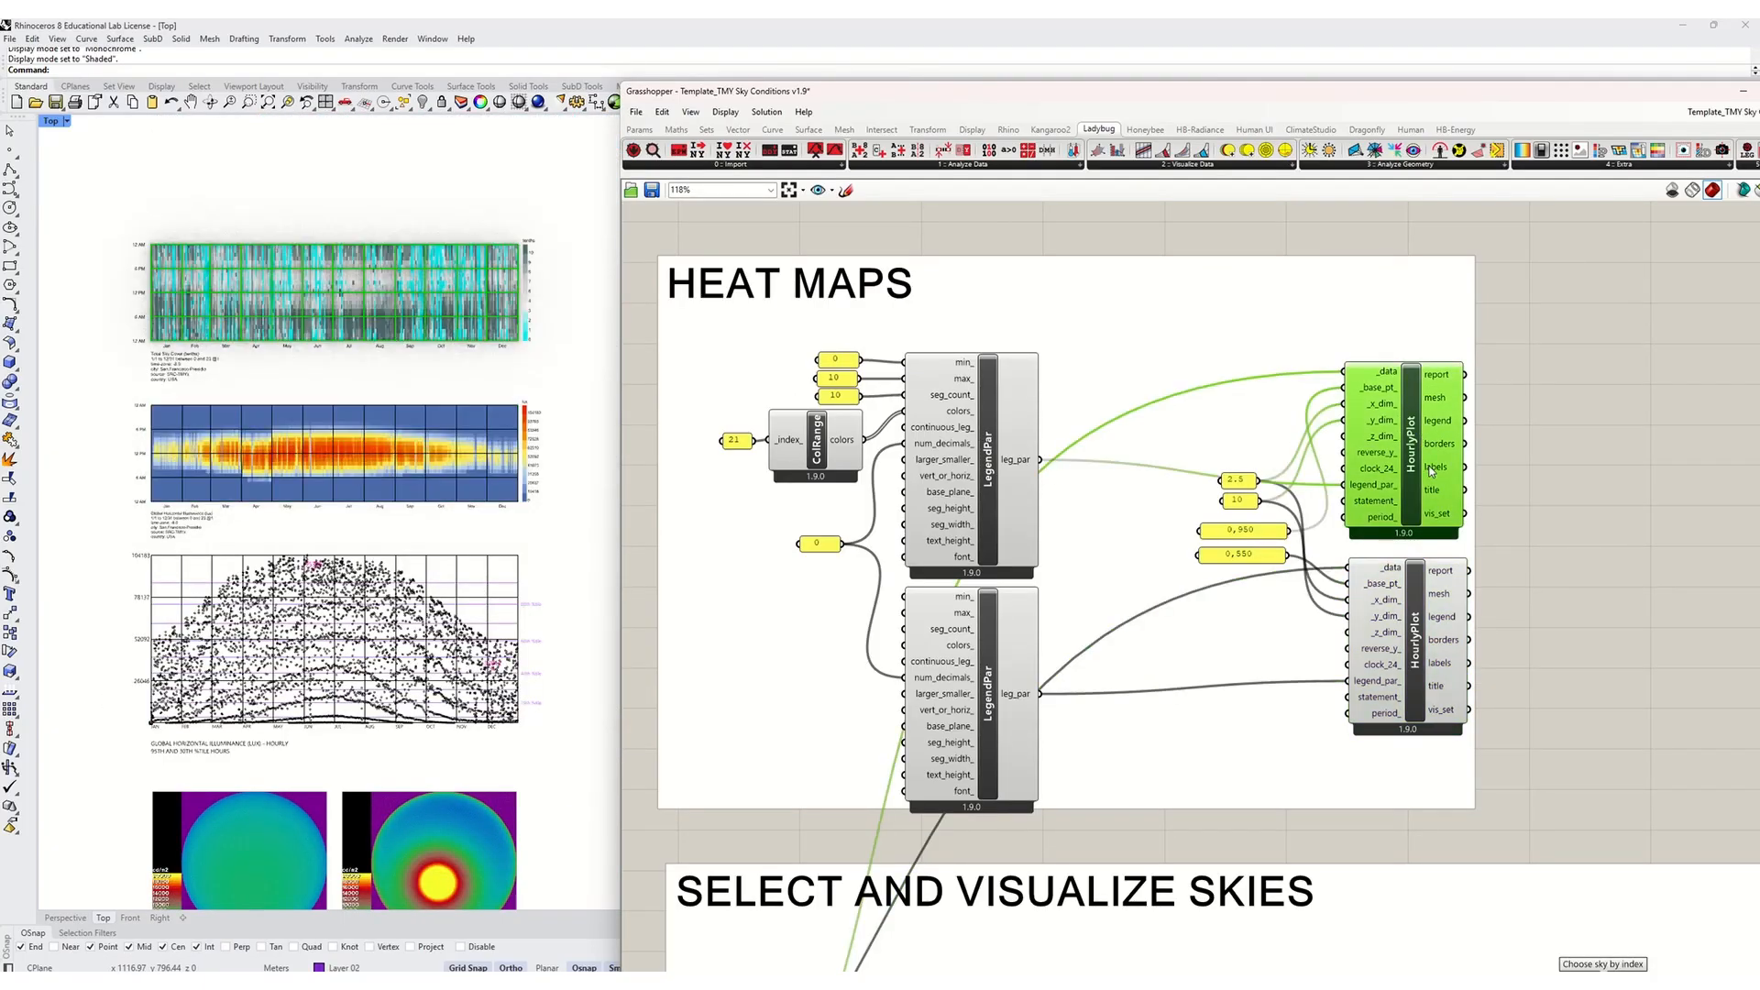
{"action": "left_click", "coordinate": [1397, 657]}
{"action": "left_click", "coordinate": [1403, 451]}
{"action": "left_click", "coordinate": [1437, 686]}
{"action": "left_click", "coordinate": [1577, 636]}
Step: Bring up the Scatter Plot group and narrow the Grasshopper window to uncover the illuminance scatter plot in Rhino
{"action": "right_click_drag", "start_coordinate": [1287, 647], "coordinate": [1300, 244]}
{"action": "scroll", "coordinate": [1330, 294], "scroll_direction": "down", "scroll_amount": 2}
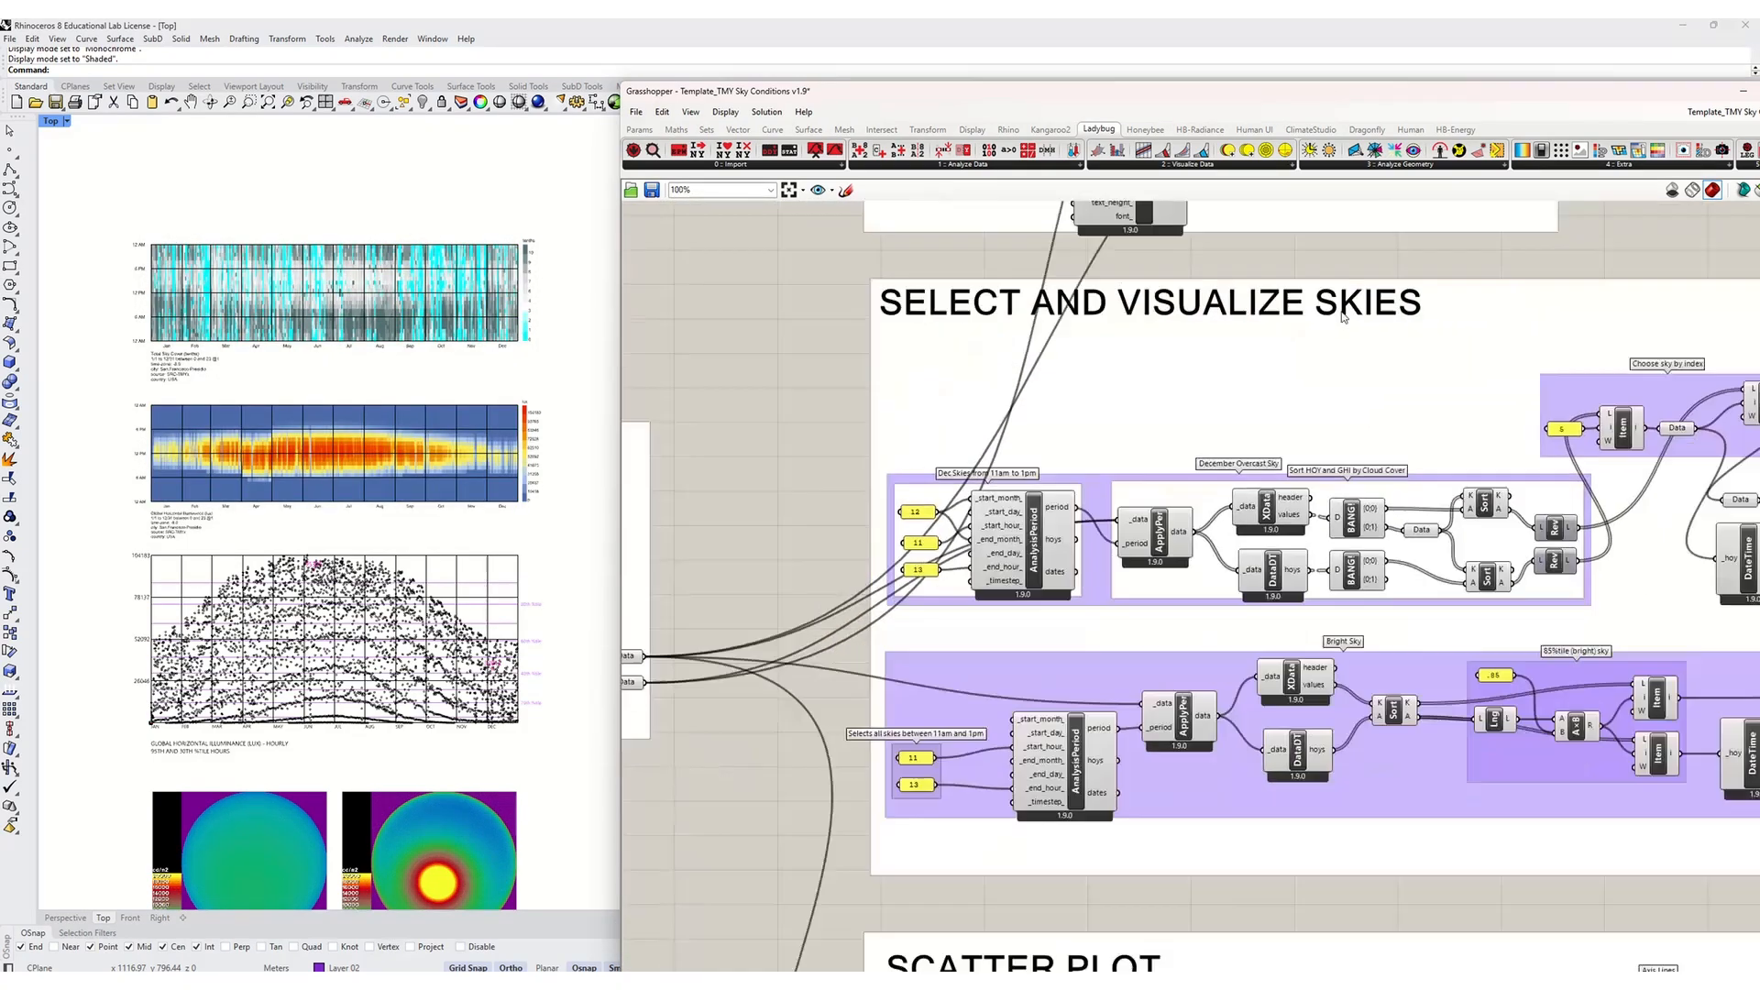
{"action": "scroll", "coordinate": [991, 360], "scroll_direction": "down", "scroll_amount": 3}
{"action": "right_click_drag", "start_coordinate": [983, 731], "coordinate": [926, 241]}
{"action": "scroll", "coordinate": [921, 344], "scroll_direction": "up", "scroll_amount": 1}
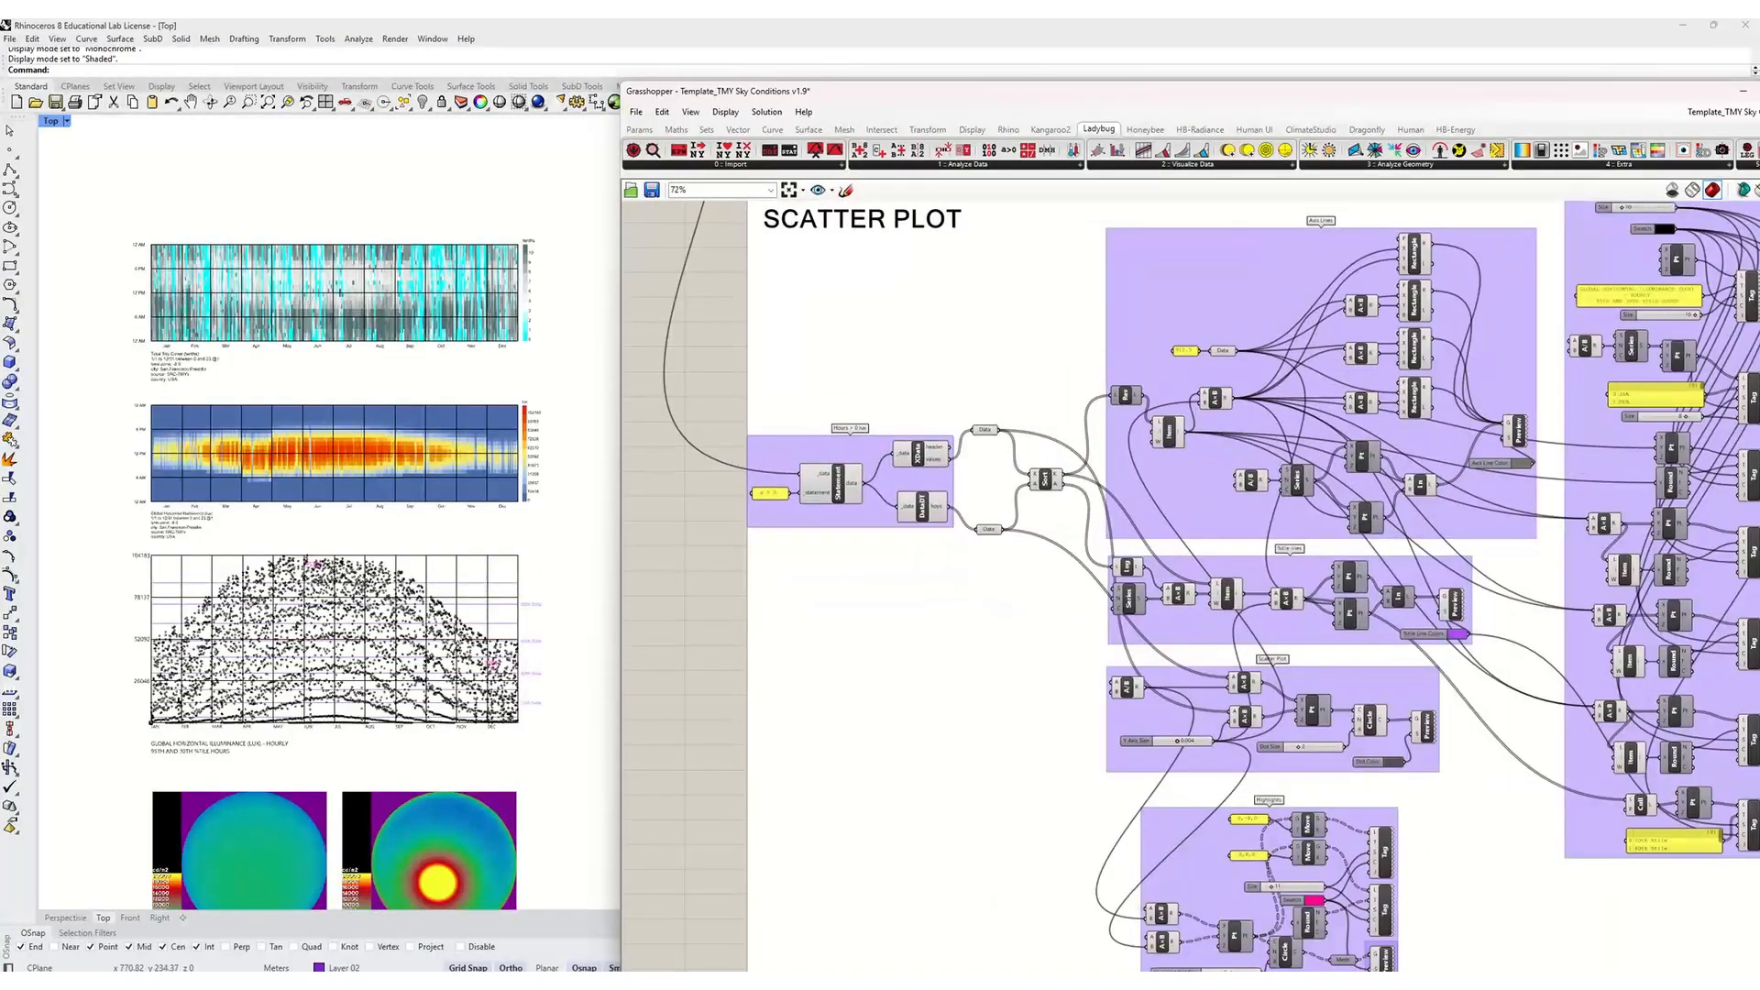
{"action": "scroll", "coordinate": [220, 713], "scroll_direction": "up", "scroll_amount": 2}
{"action": "scroll", "coordinate": [288, 661], "scroll_direction": "up", "scroll_amount": 2}
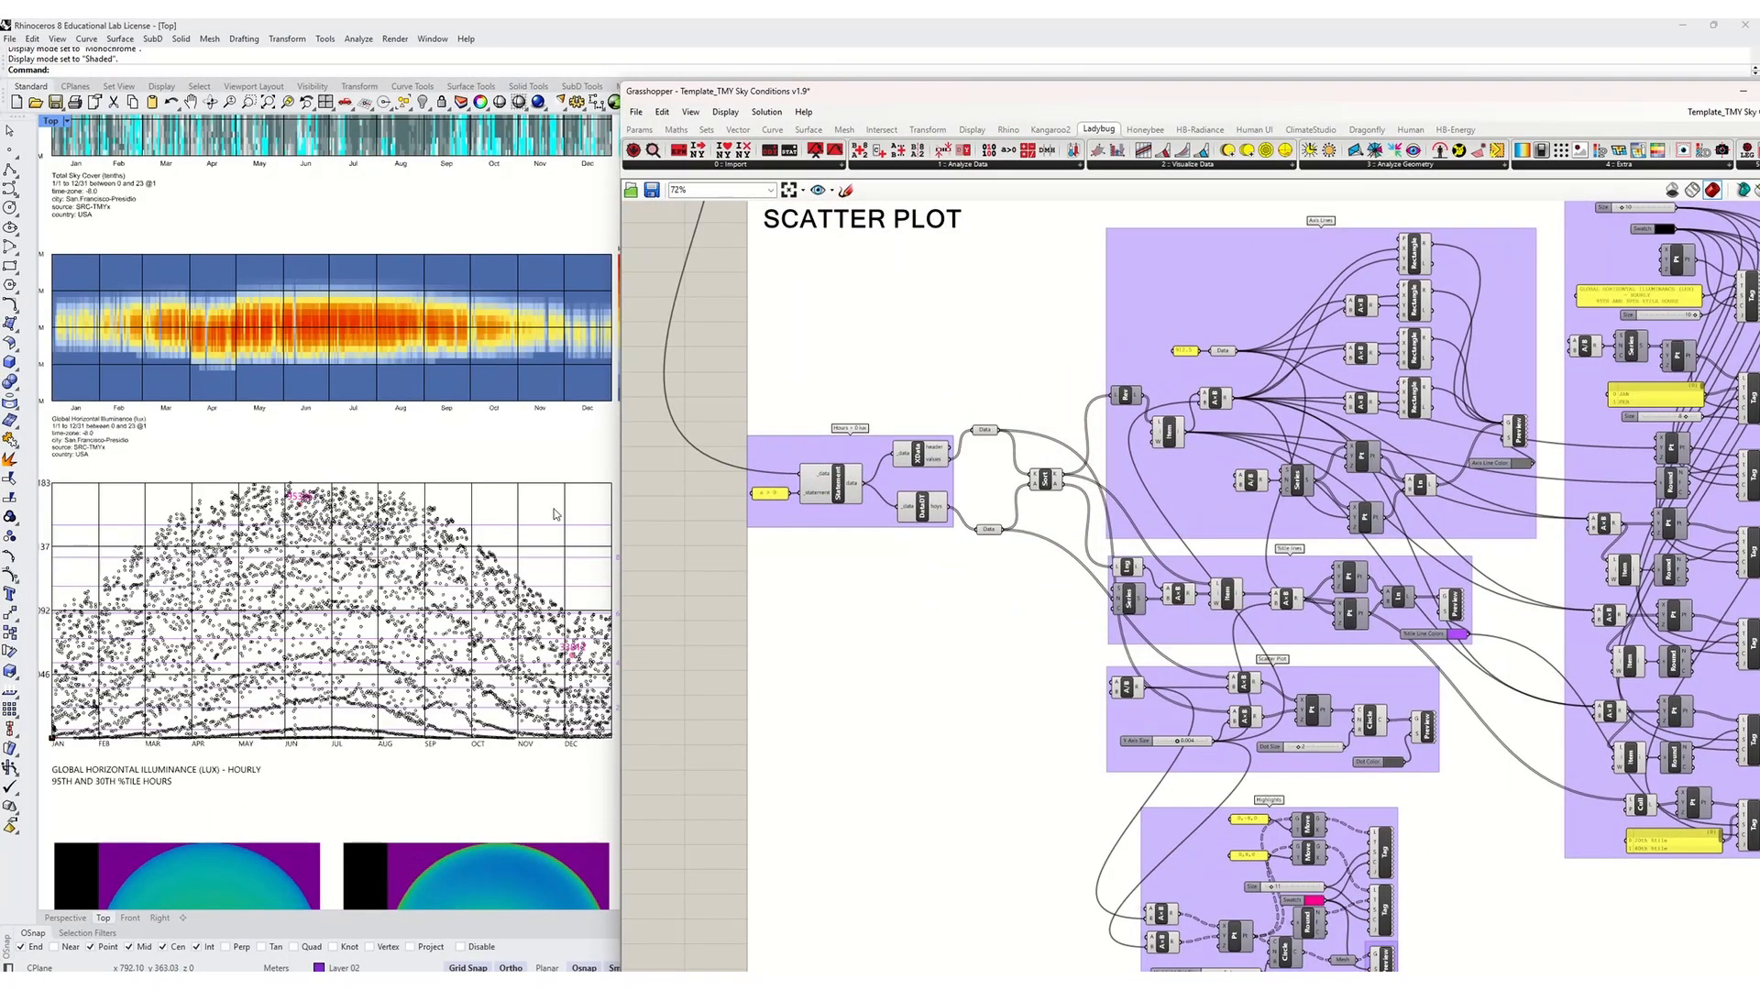
{"action": "left_click_drag", "start_coordinate": [620, 433], "coordinate": [717, 438]}
{"action": "right_click_drag", "start_coordinate": [283, 450], "coordinate": [375, 427]}
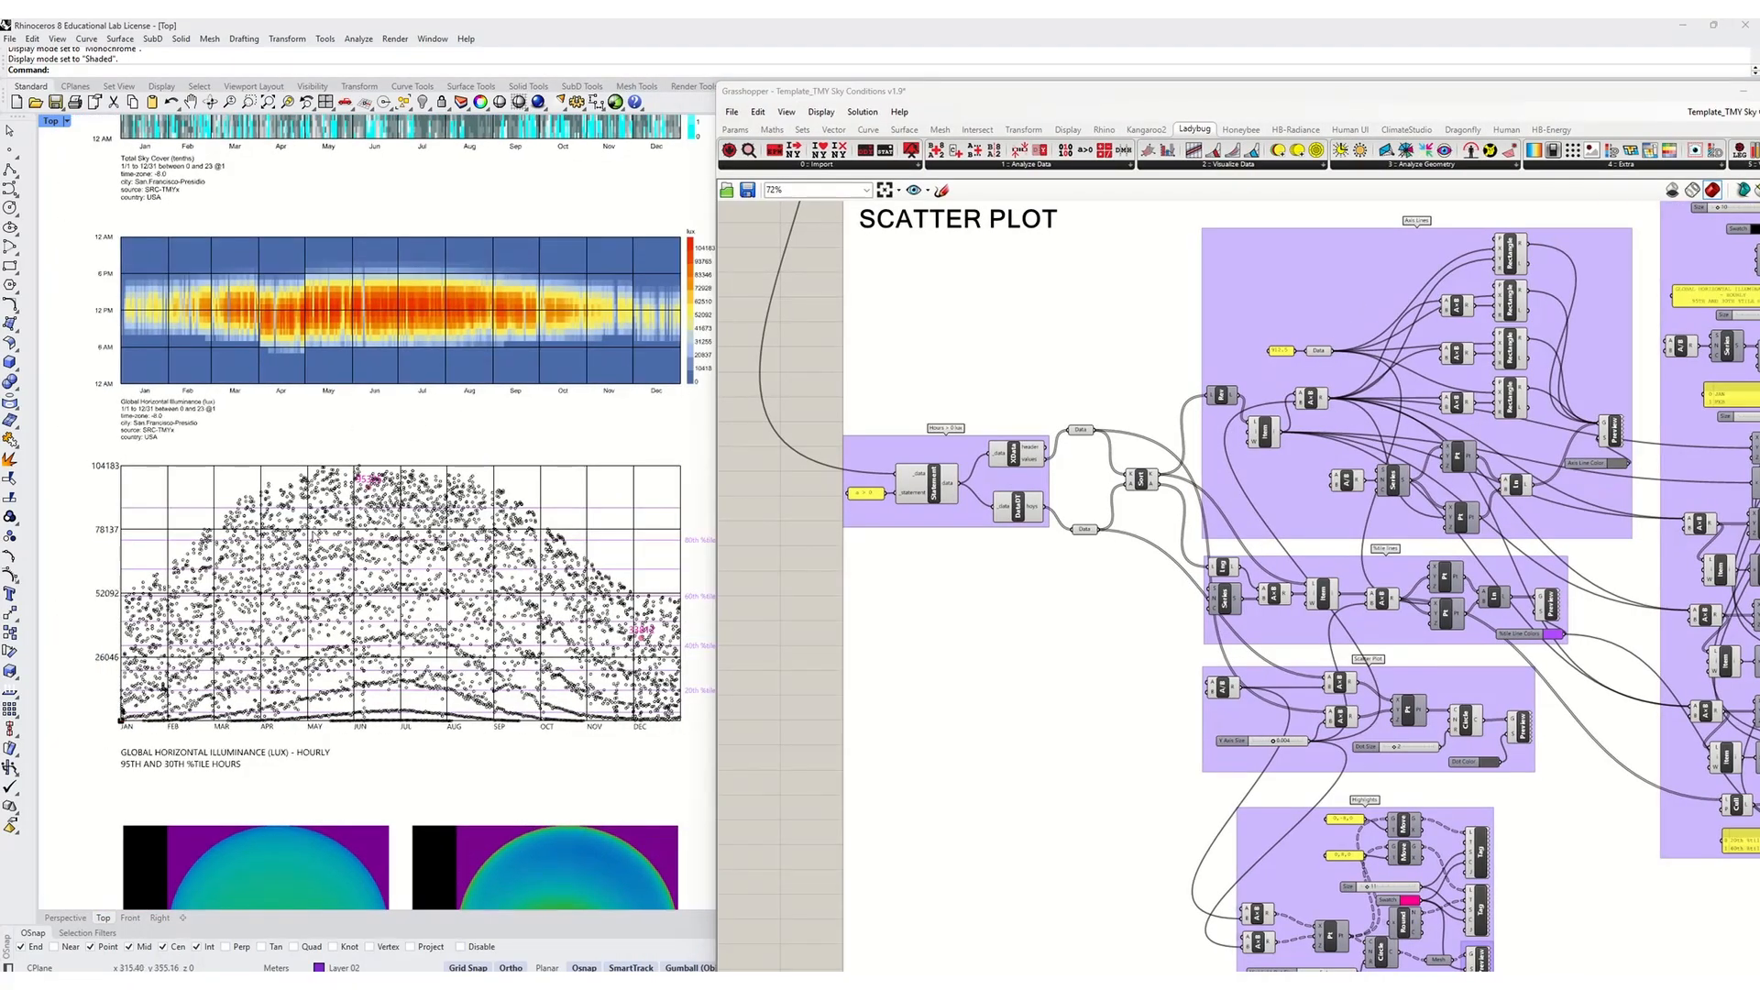
Step: Examine the Scatter Plot definition's axis, percentile line, dot and Highlights groups against the plotted percentile lines
{"action": "right_click_drag", "start_coordinate": [1423, 555], "coordinate": [1413, 551]}
{"action": "scroll", "coordinate": [1413, 551], "scroll_direction": "down", "scroll_amount": 2}
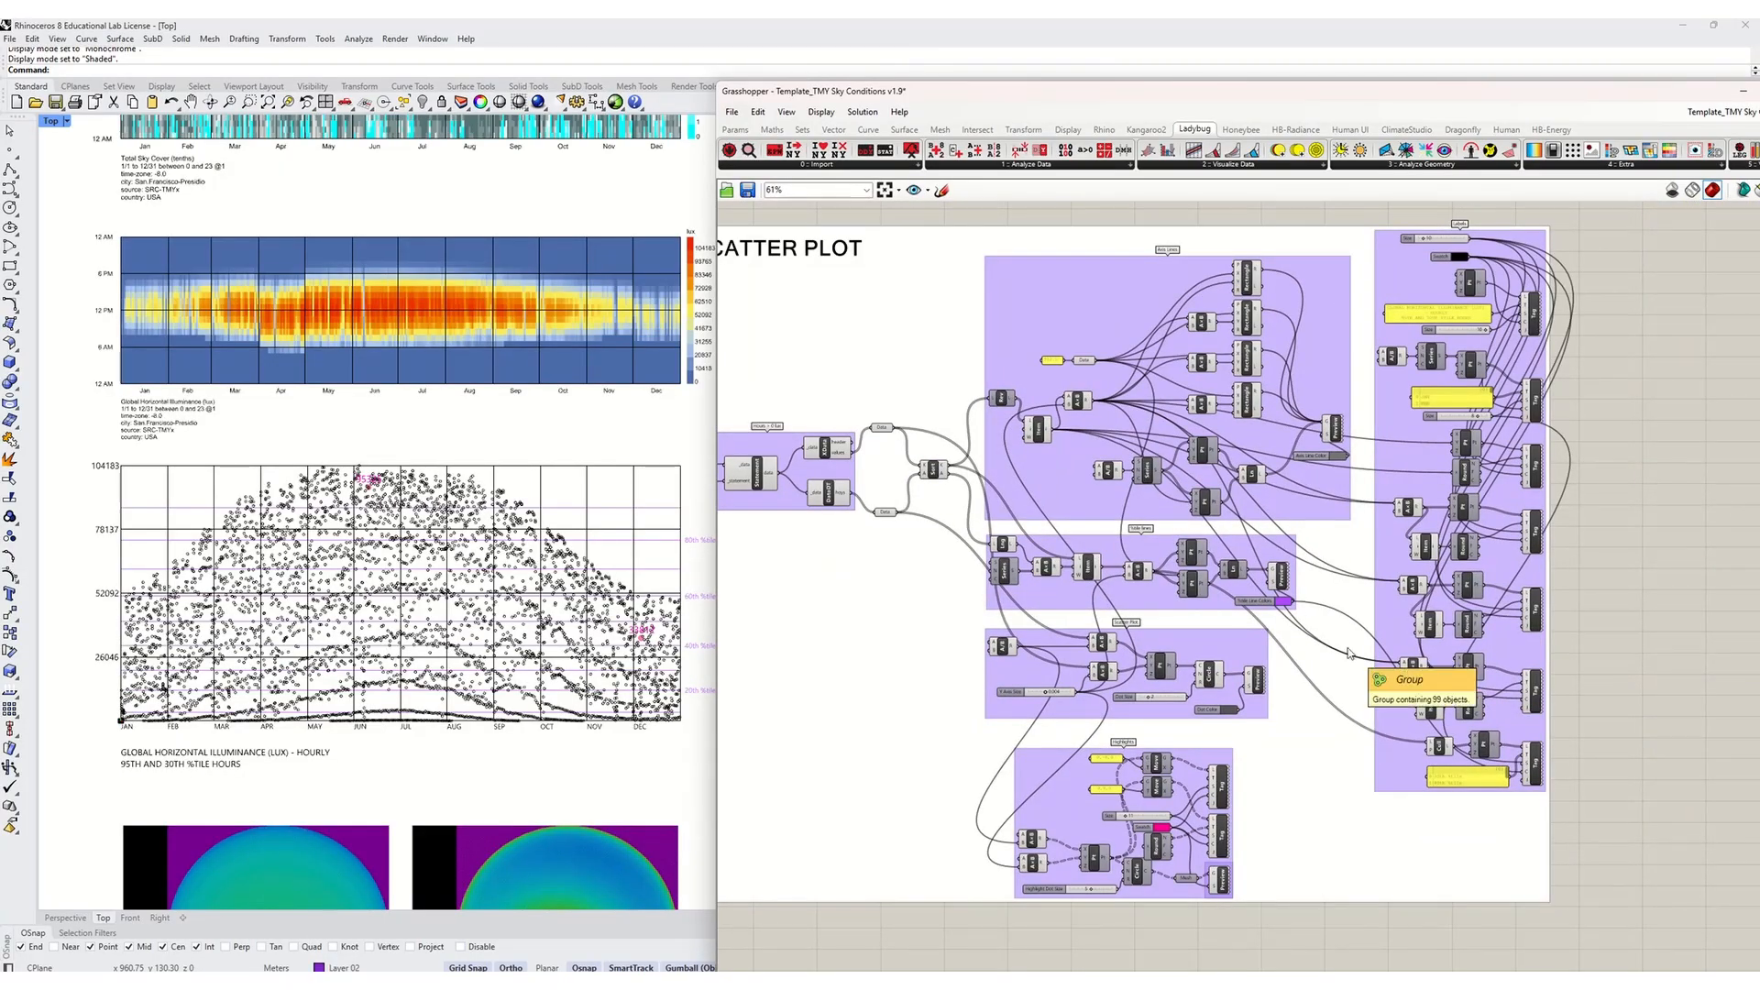
{"action": "scroll", "coordinate": [1140, 267], "scroll_direction": "up", "scroll_amount": 2}
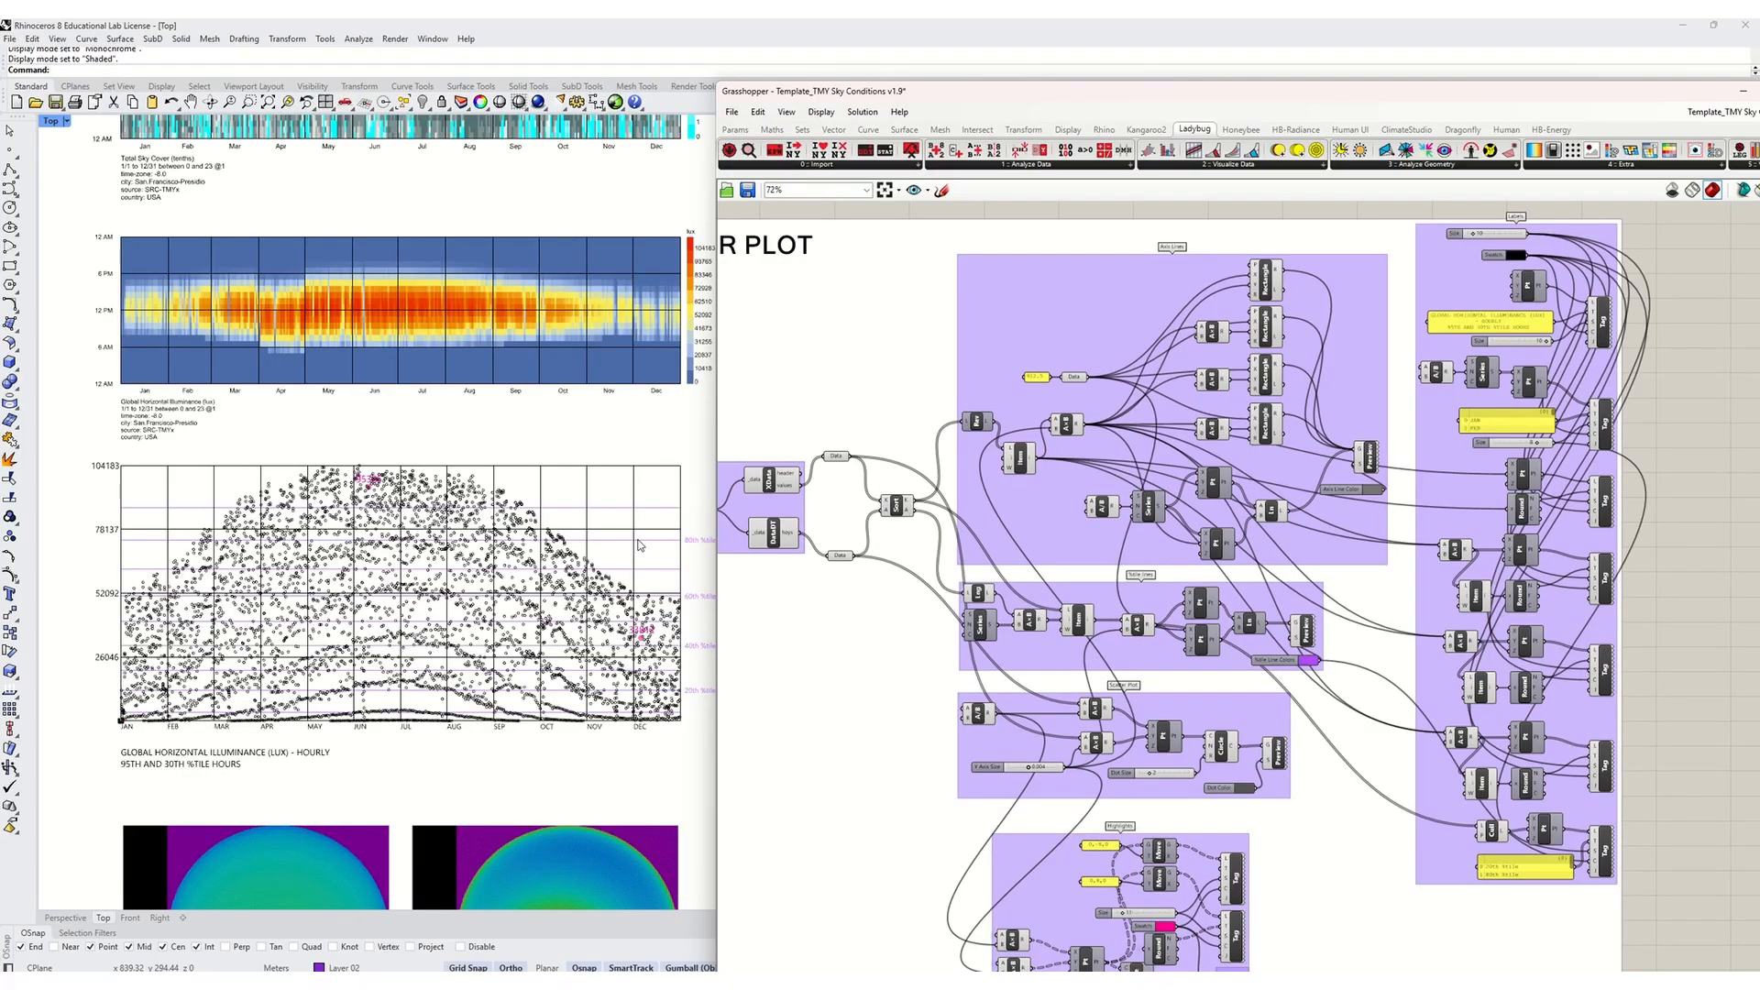
{"action": "scroll", "coordinate": [646, 546], "scroll_direction": "up", "scroll_amount": 1}
{"action": "right_click_drag", "start_coordinate": [586, 592], "coordinate": [523, 567]}
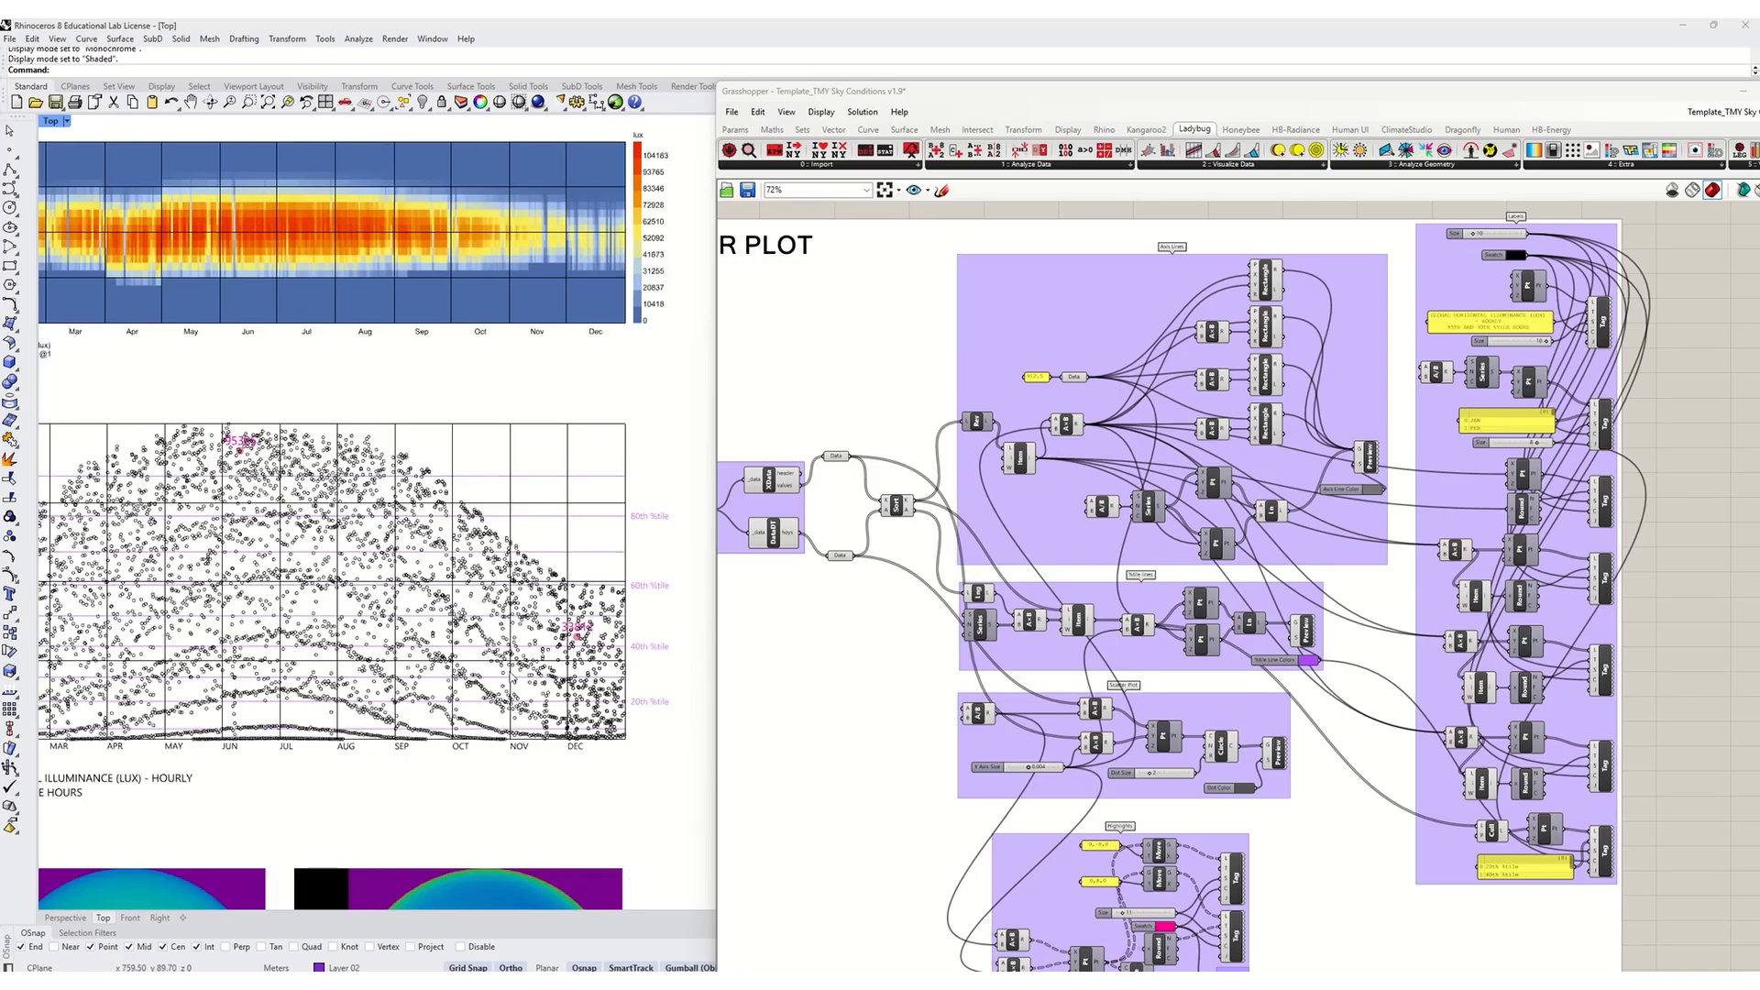
{"action": "right_click_drag", "start_coordinate": [820, 558], "coordinate": [848, 310]}
{"action": "scroll", "coordinate": [1157, 617], "scroll_direction": "up", "scroll_amount": 5}
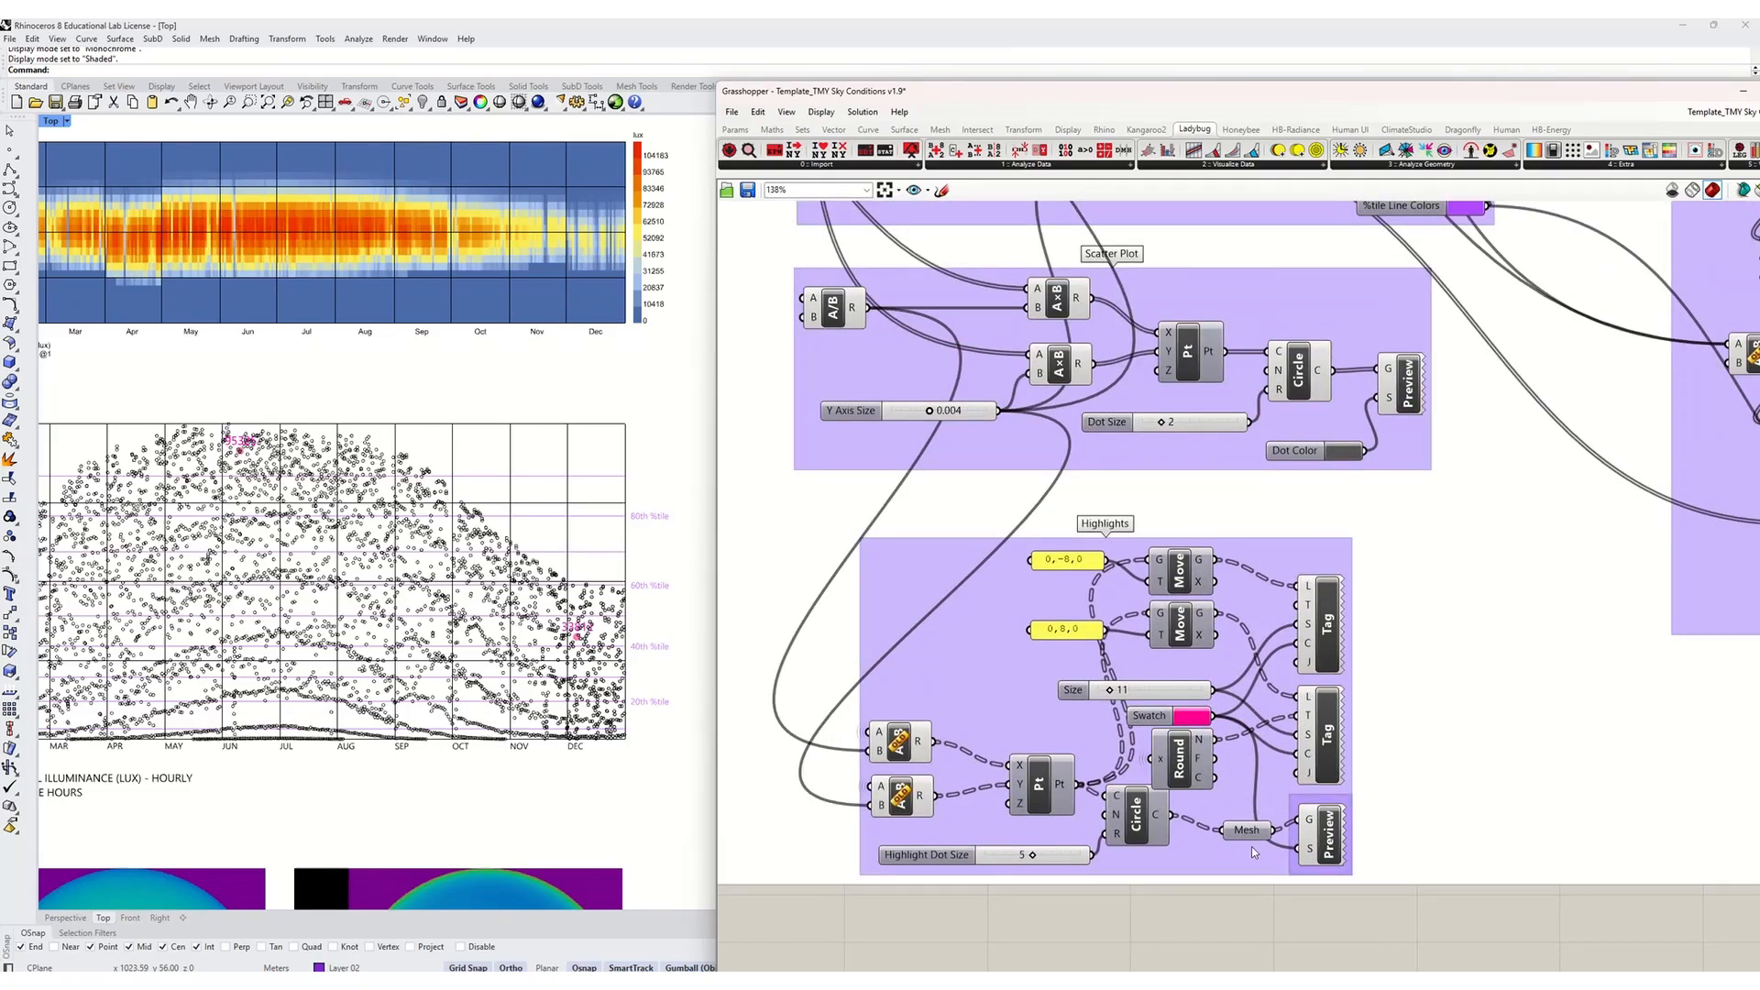
{"action": "scroll", "coordinate": [1251, 845], "scroll_direction": "down", "scroll_amount": 6}
{"action": "scroll", "coordinate": [1254, 851], "scroll_direction": "down", "scroll_amount": 2}
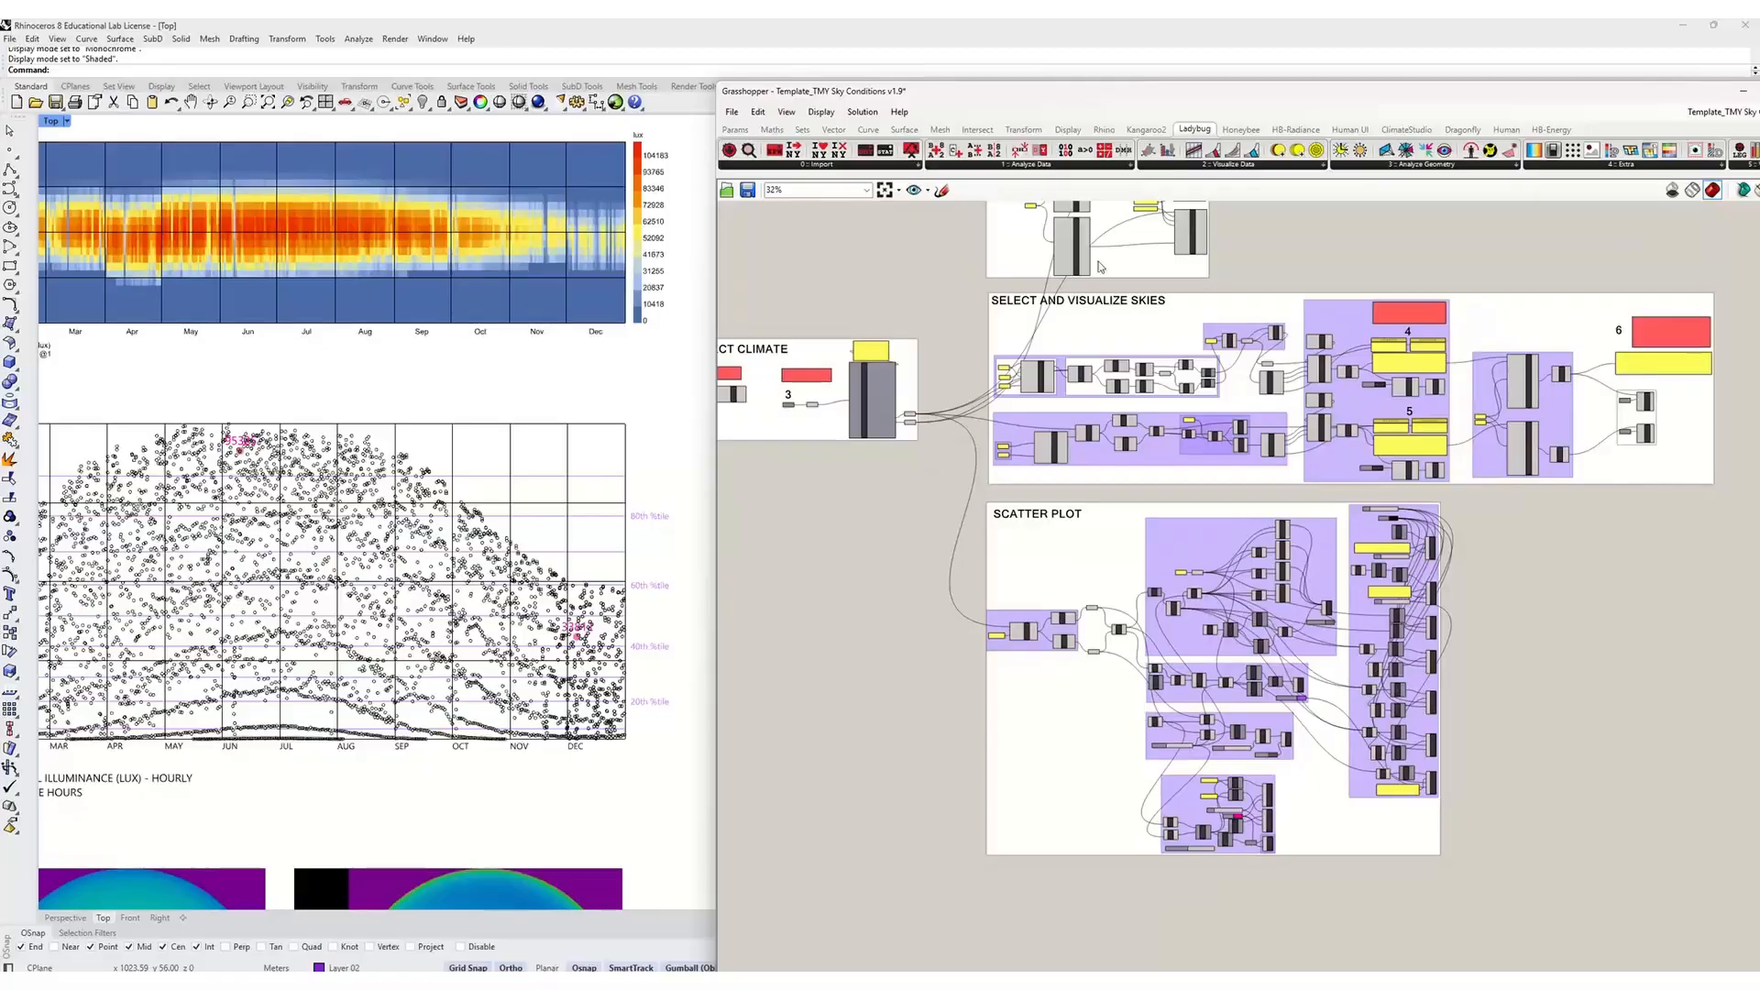
{"action": "scroll", "coordinate": [1235, 867], "scroll_direction": "up", "scroll_amount": 8}
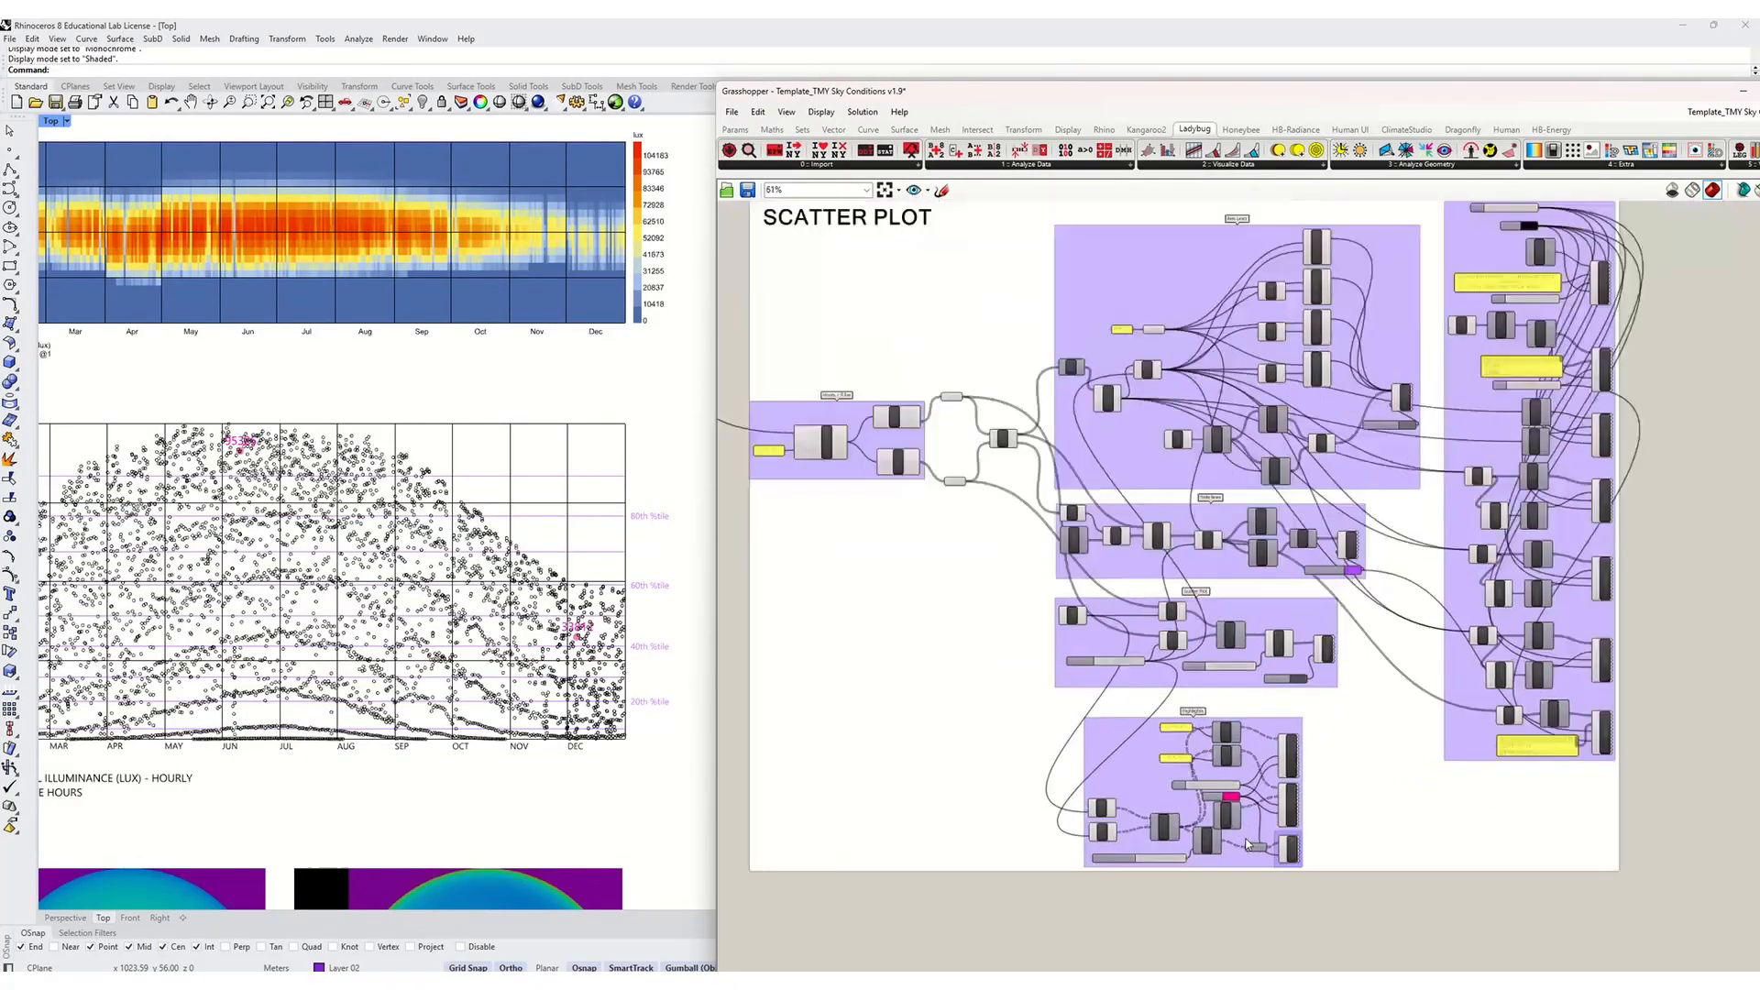
Step: Examine the highlighted June and December hours on the illuminance scatter plot alongside the Highlights group
{"action": "scroll", "coordinate": [231, 444], "scroll_direction": "up", "scroll_amount": 5}
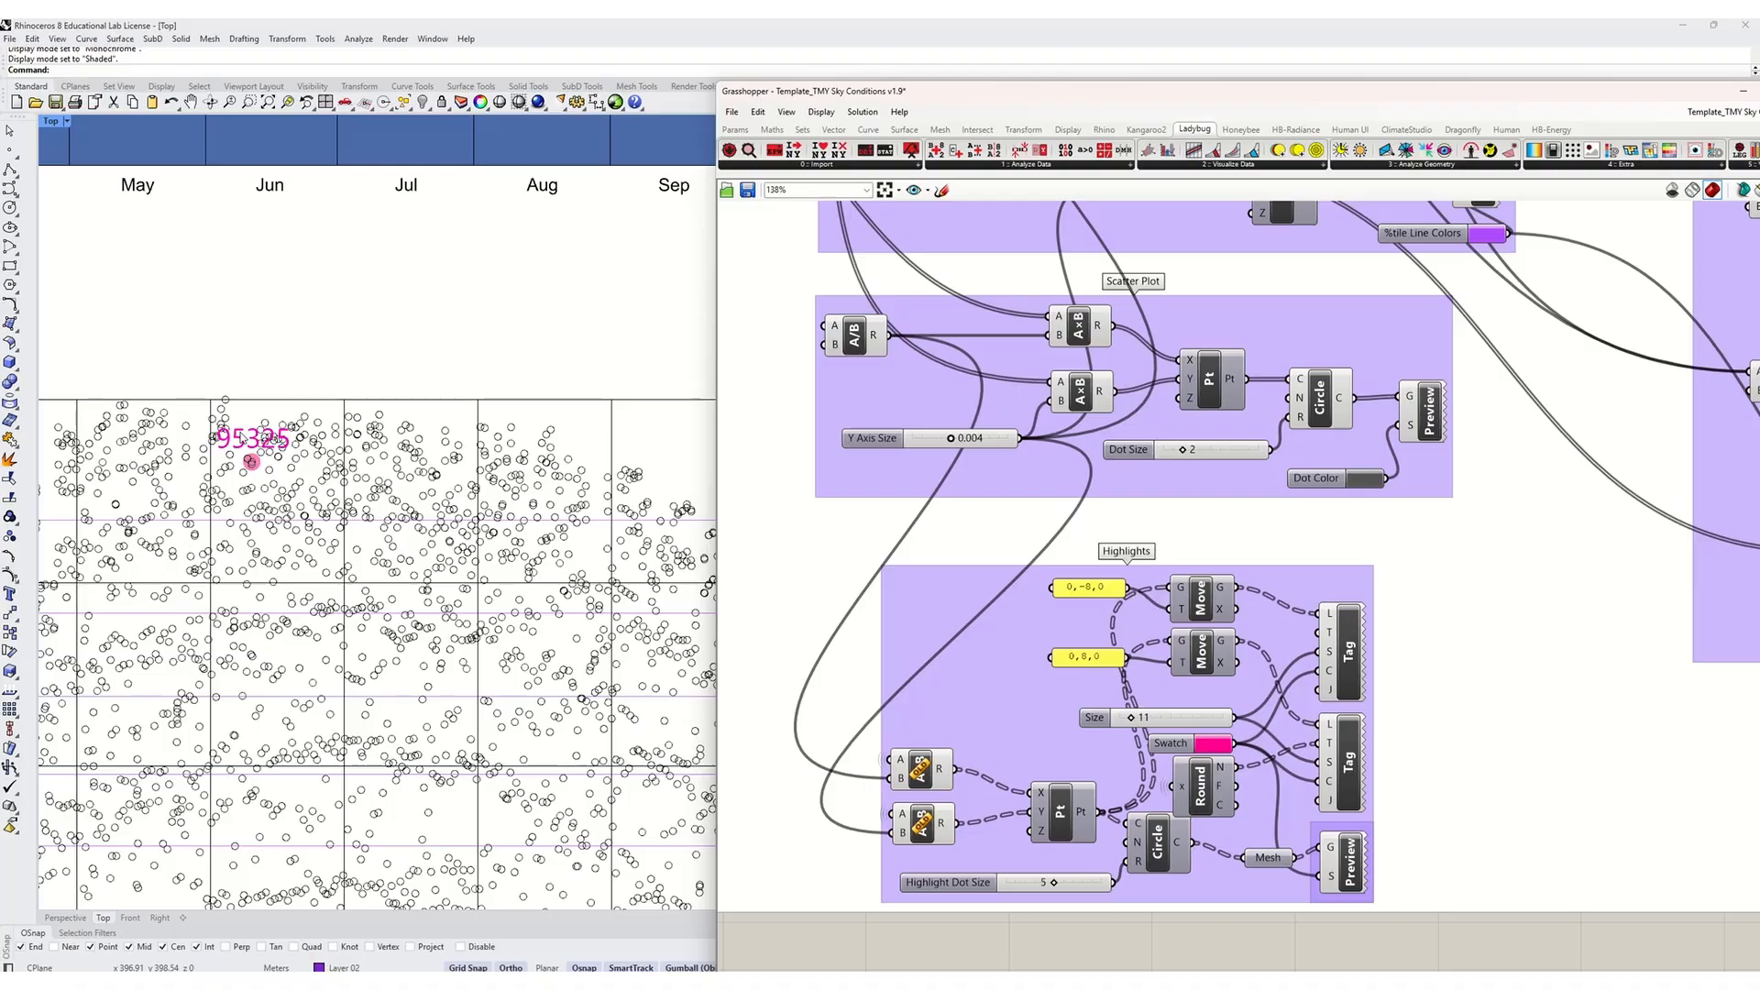
{"action": "scroll", "coordinate": [244, 449], "scroll_direction": "down", "scroll_amount": 4}
{"action": "scroll", "coordinate": [245, 447], "scroll_direction": "down", "scroll_amount": 2}
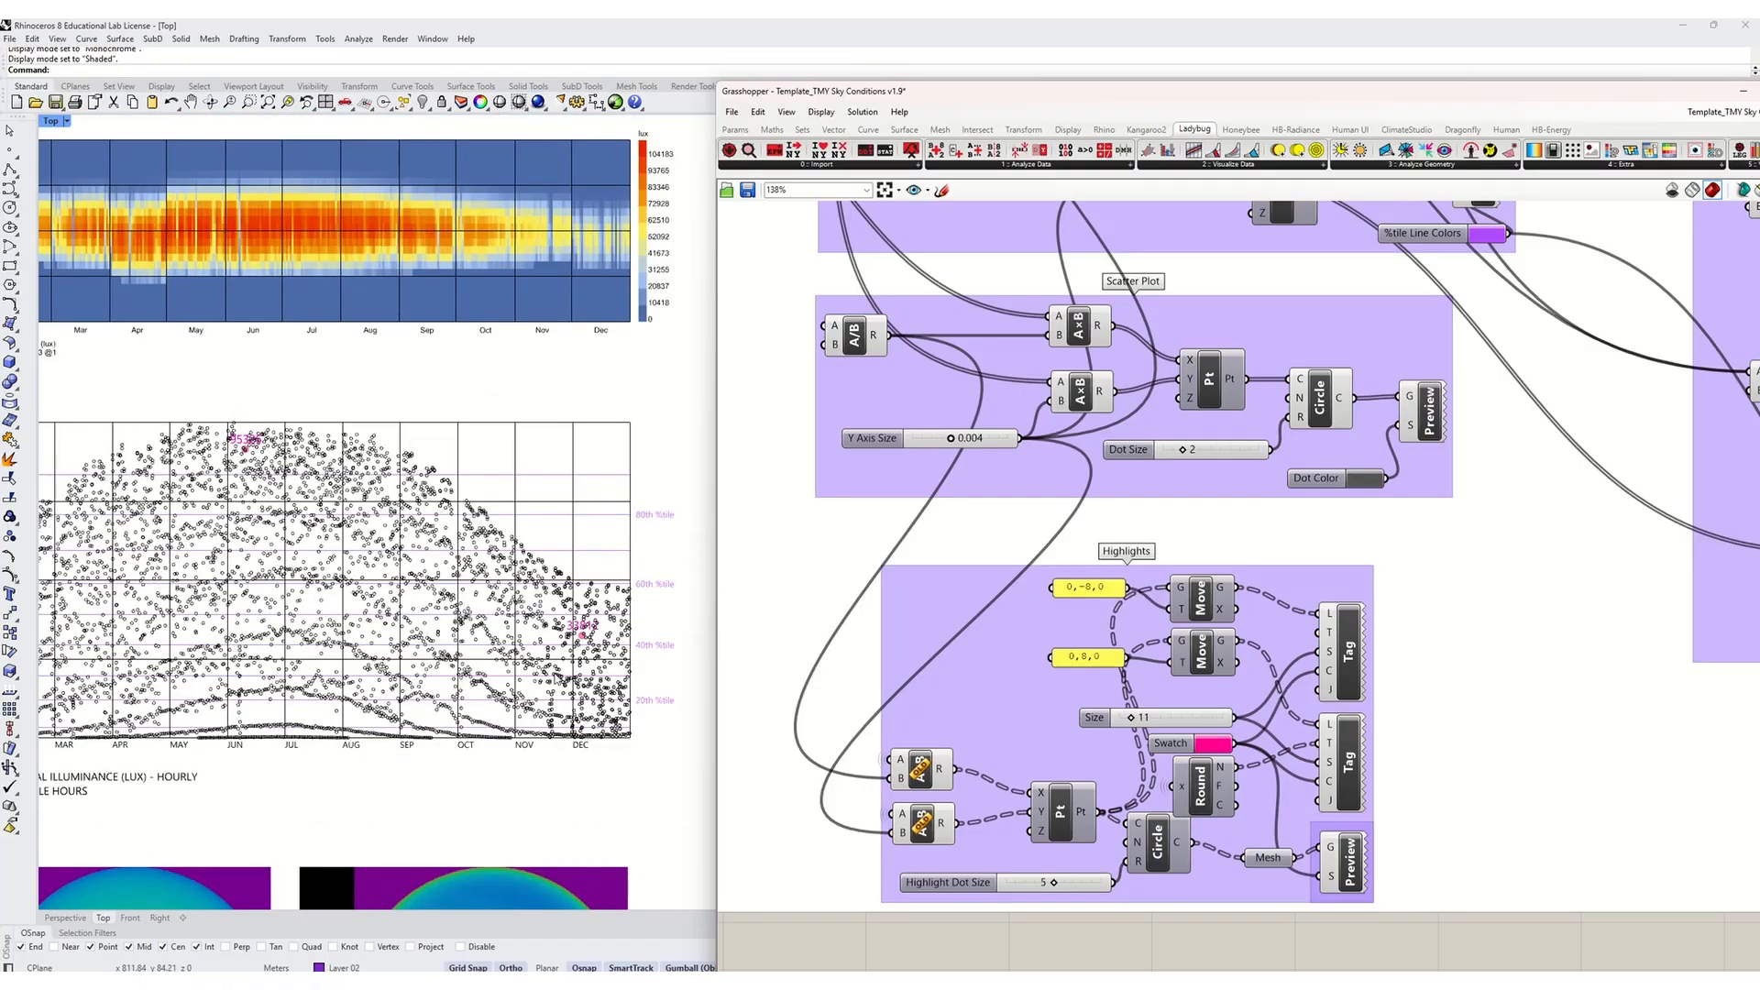
{"action": "scroll", "coordinate": [583, 627], "scroll_direction": "up", "scroll_amount": 4}
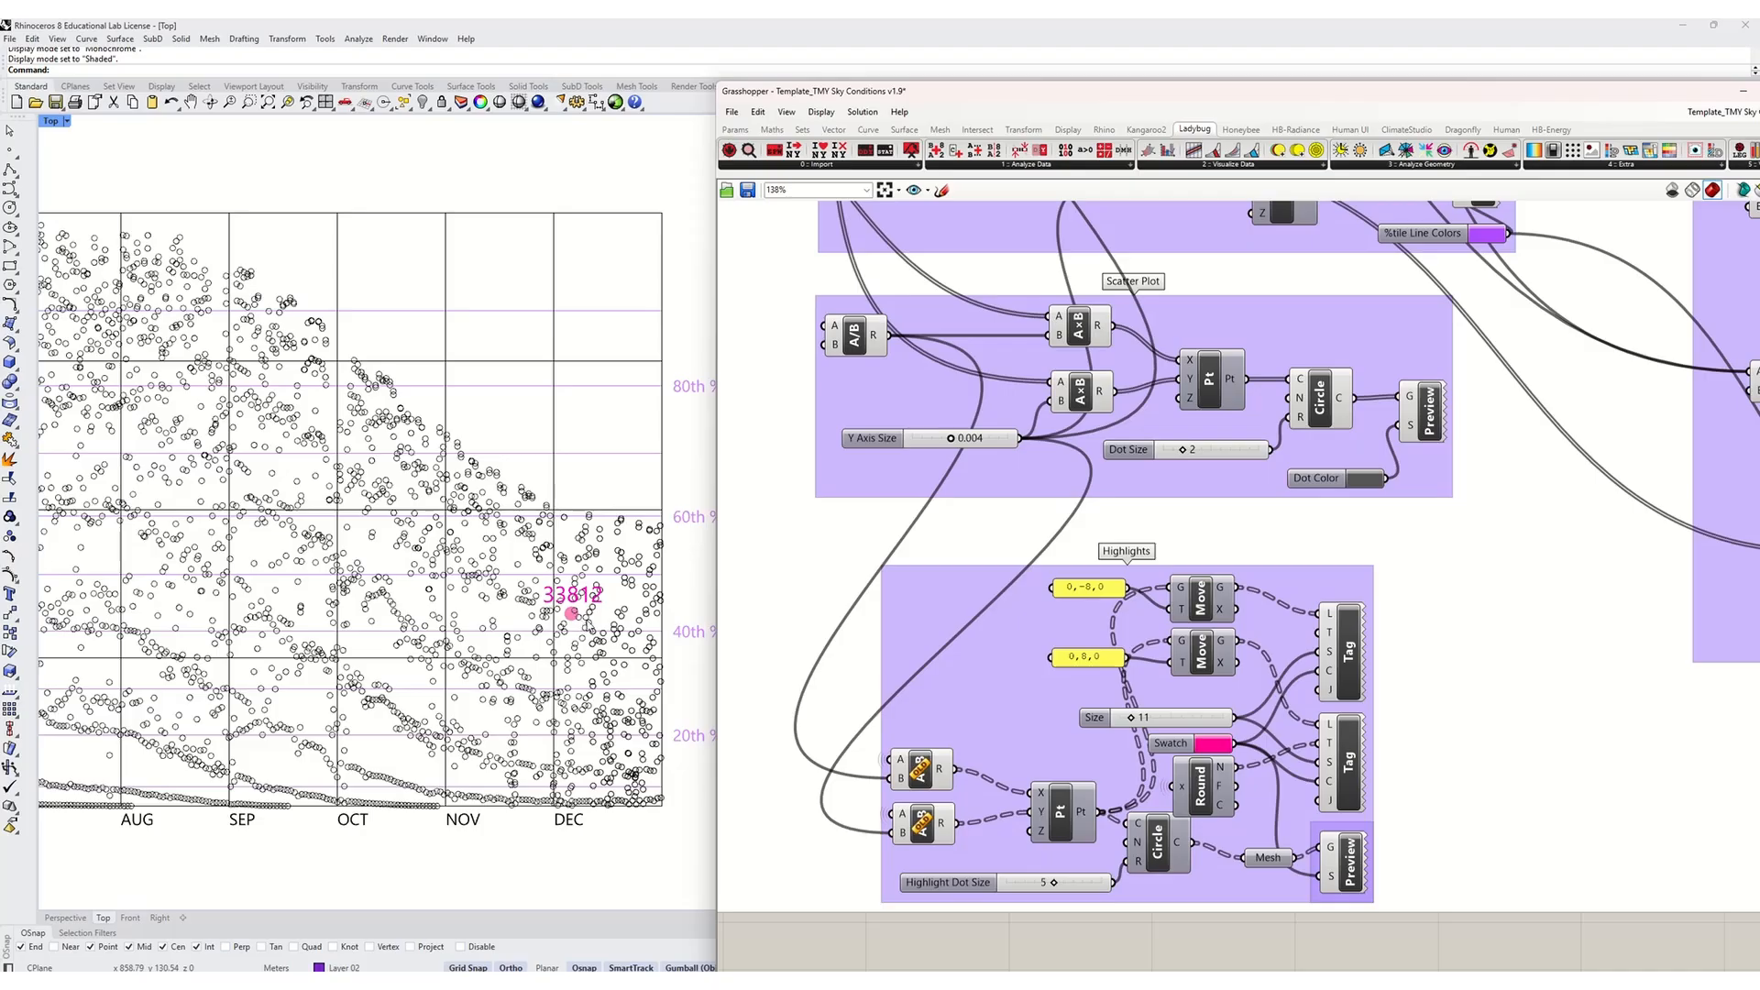
{"action": "scroll", "coordinate": [583, 625], "scroll_direction": "down", "scroll_amount": 2}
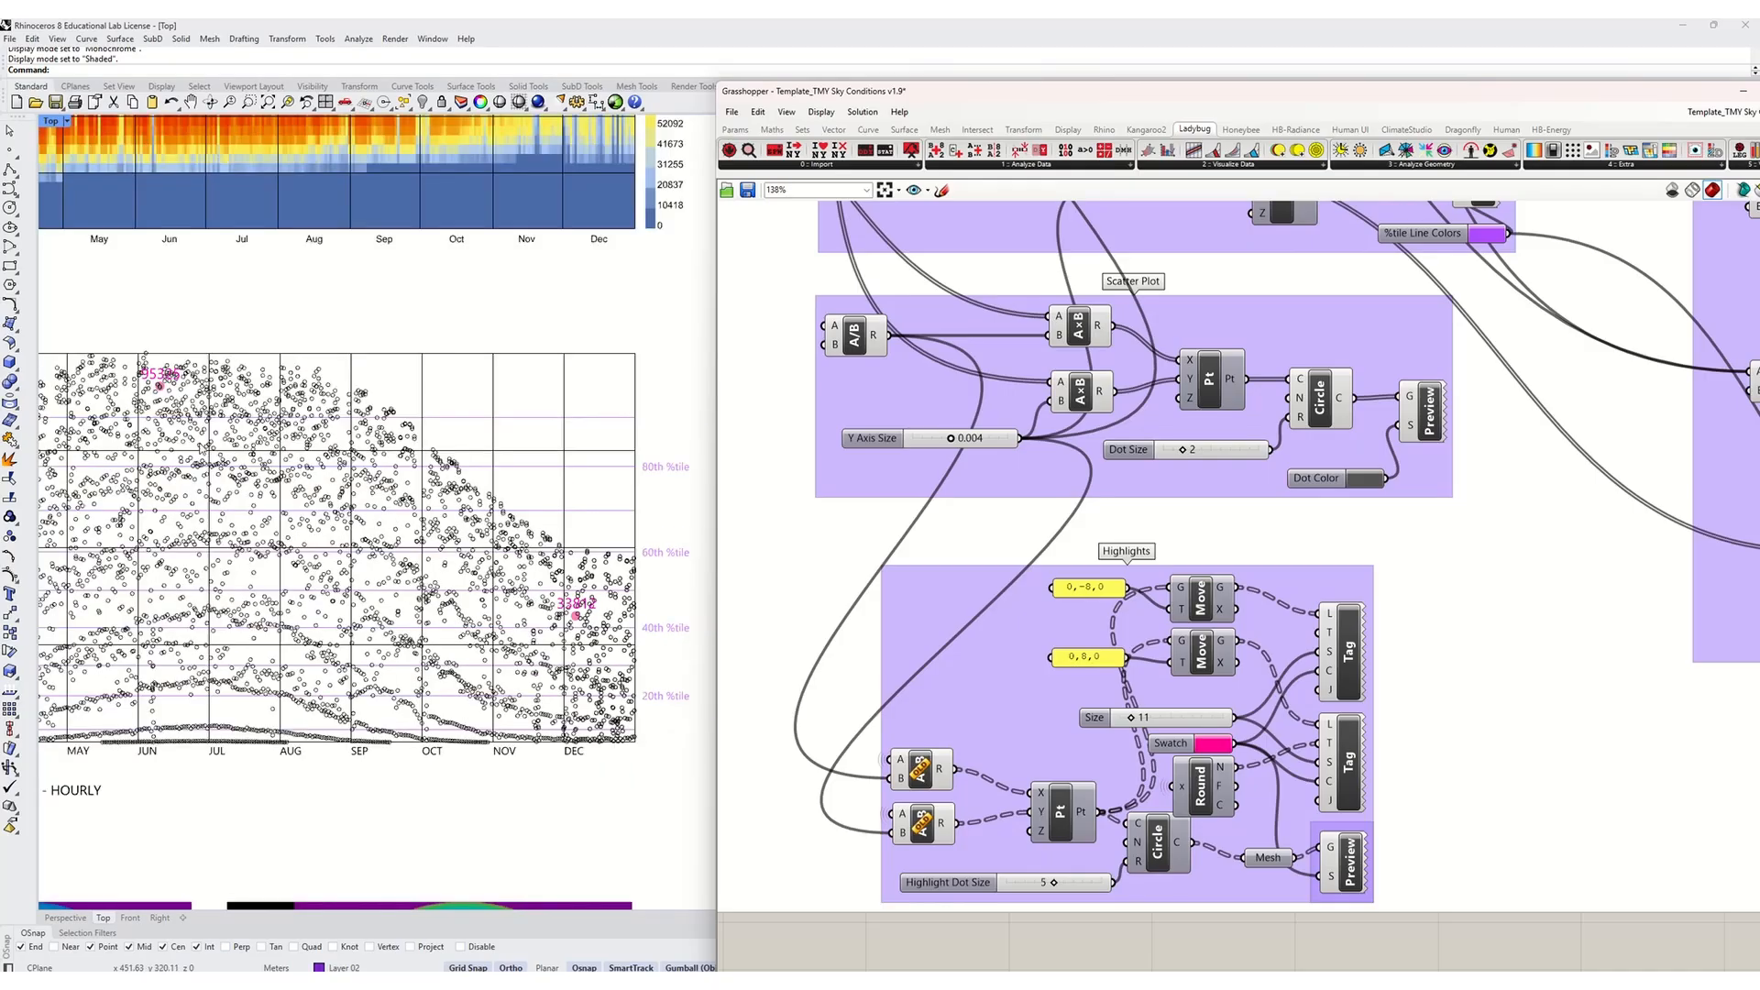
{"action": "scroll", "coordinate": [605, 655], "scroll_direction": "down", "scroll_amount": 2}
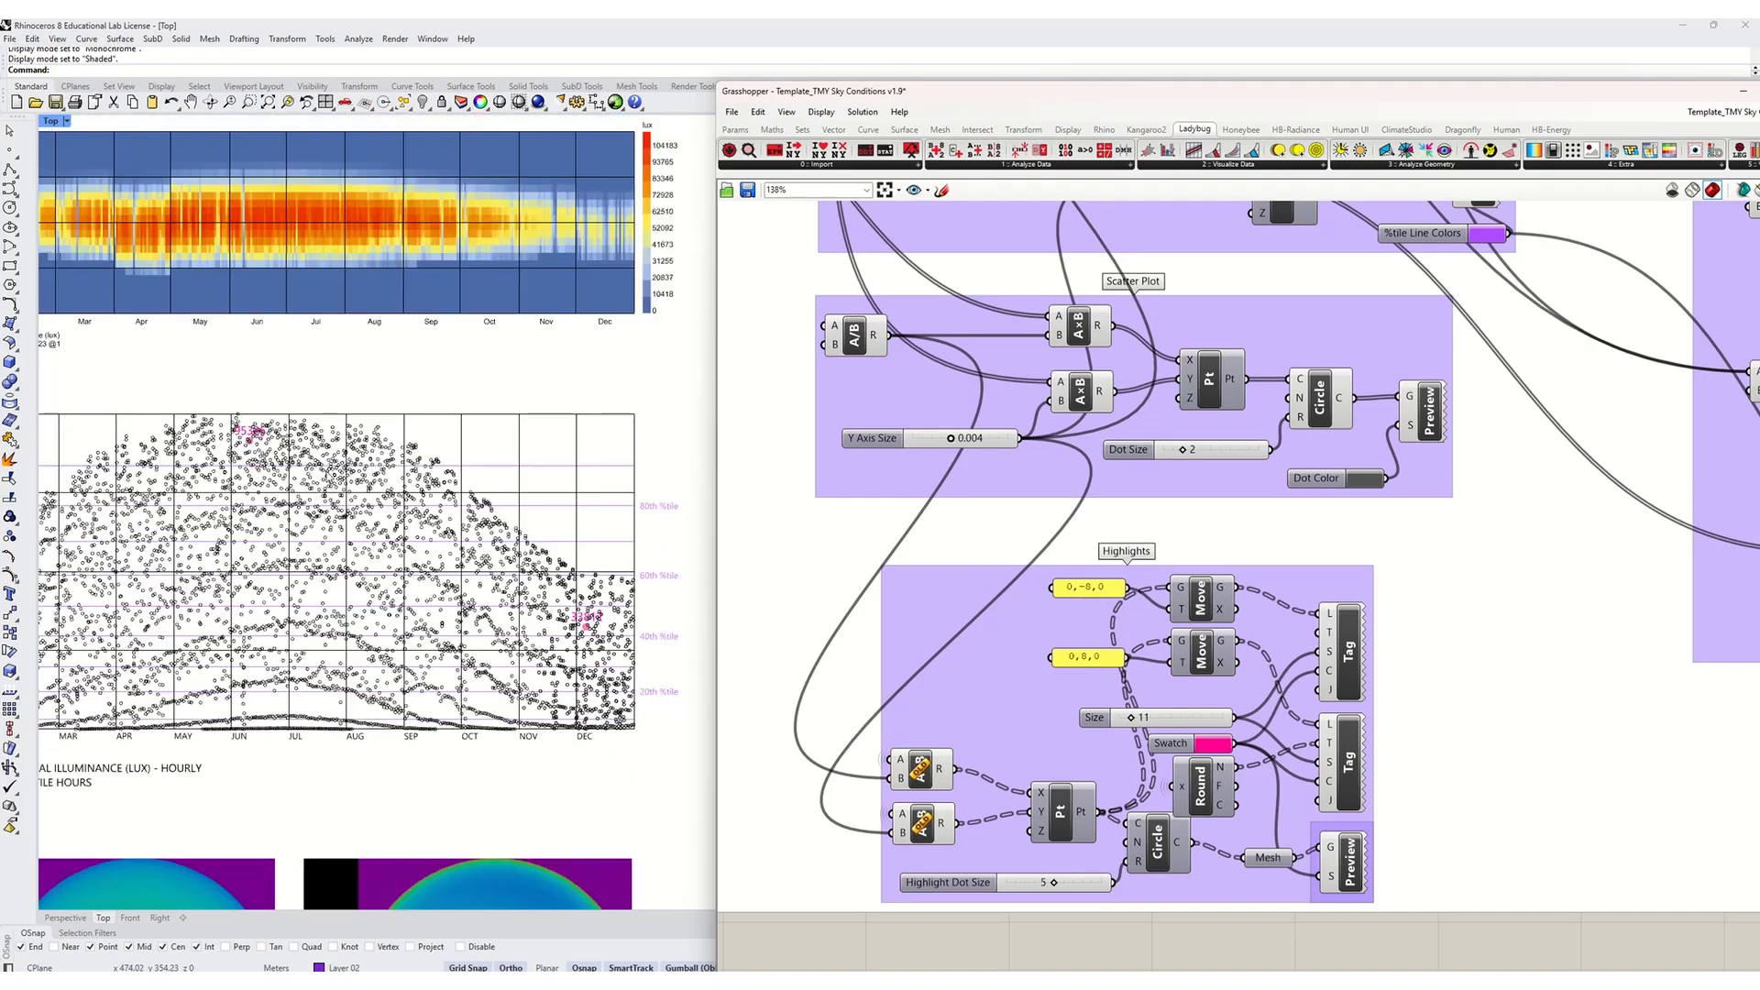
{"action": "right_click_drag", "start_coordinate": [349, 568], "coordinate": [382, 574]}
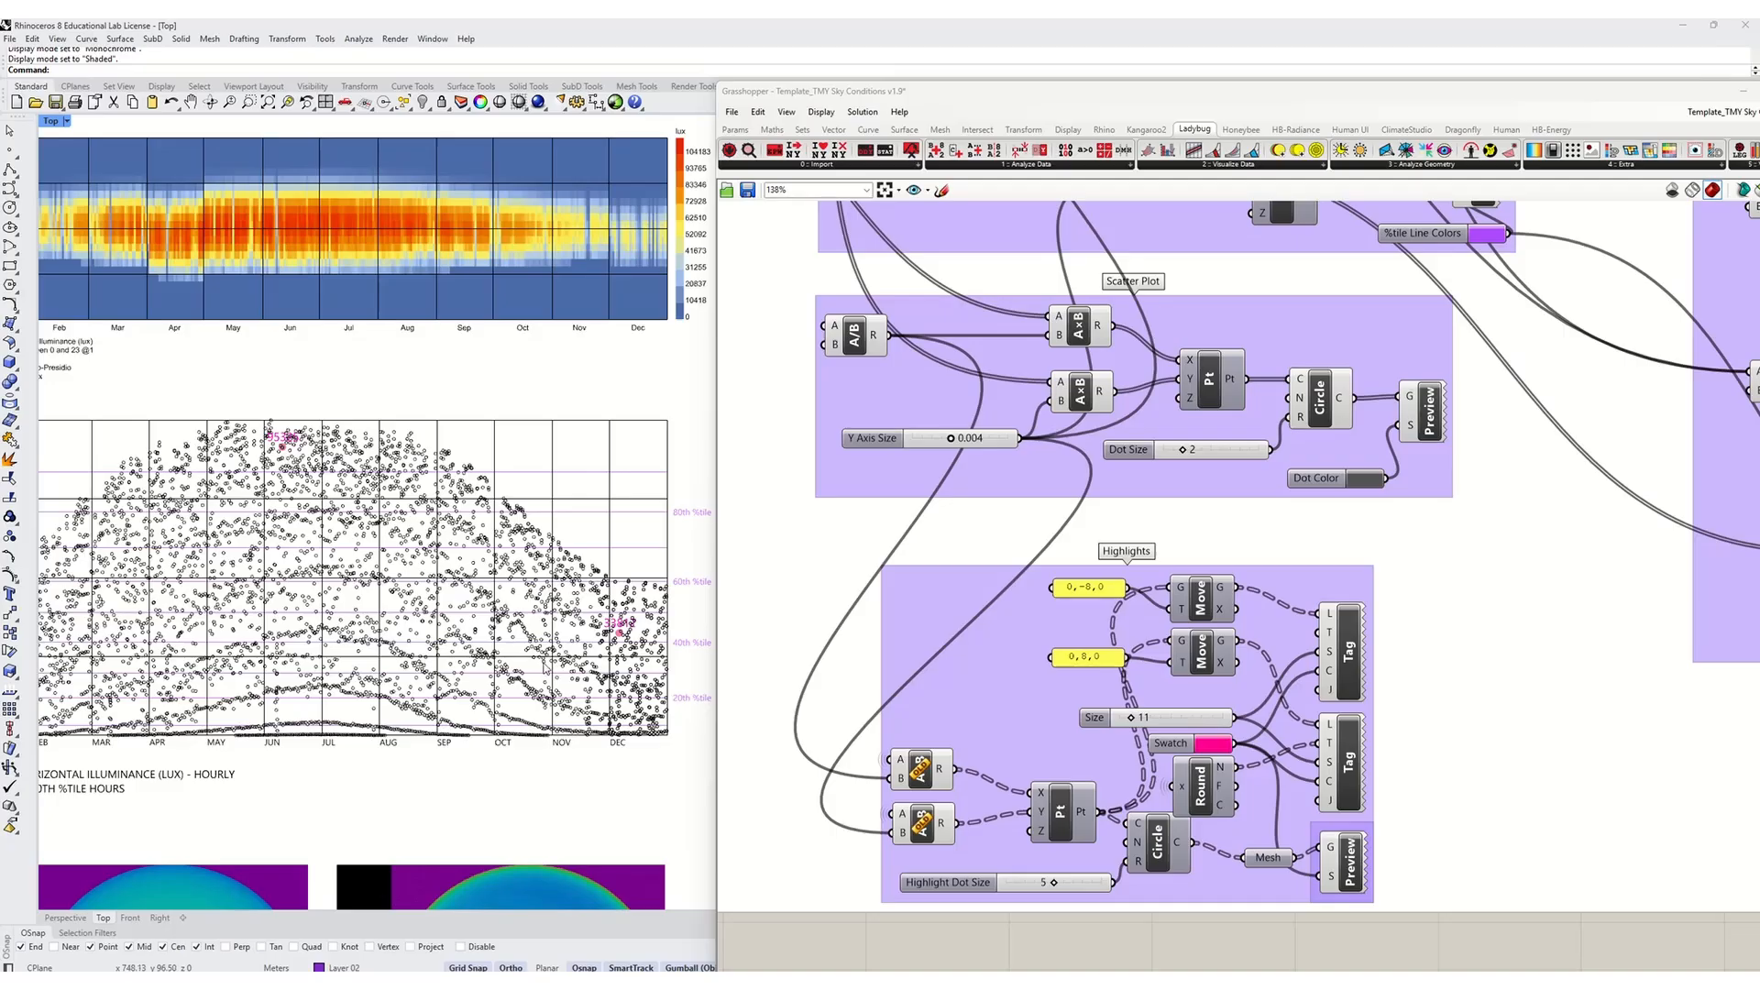
{"action": "scroll", "coordinate": [546, 667], "scroll_direction": "down", "scroll_amount": 1}
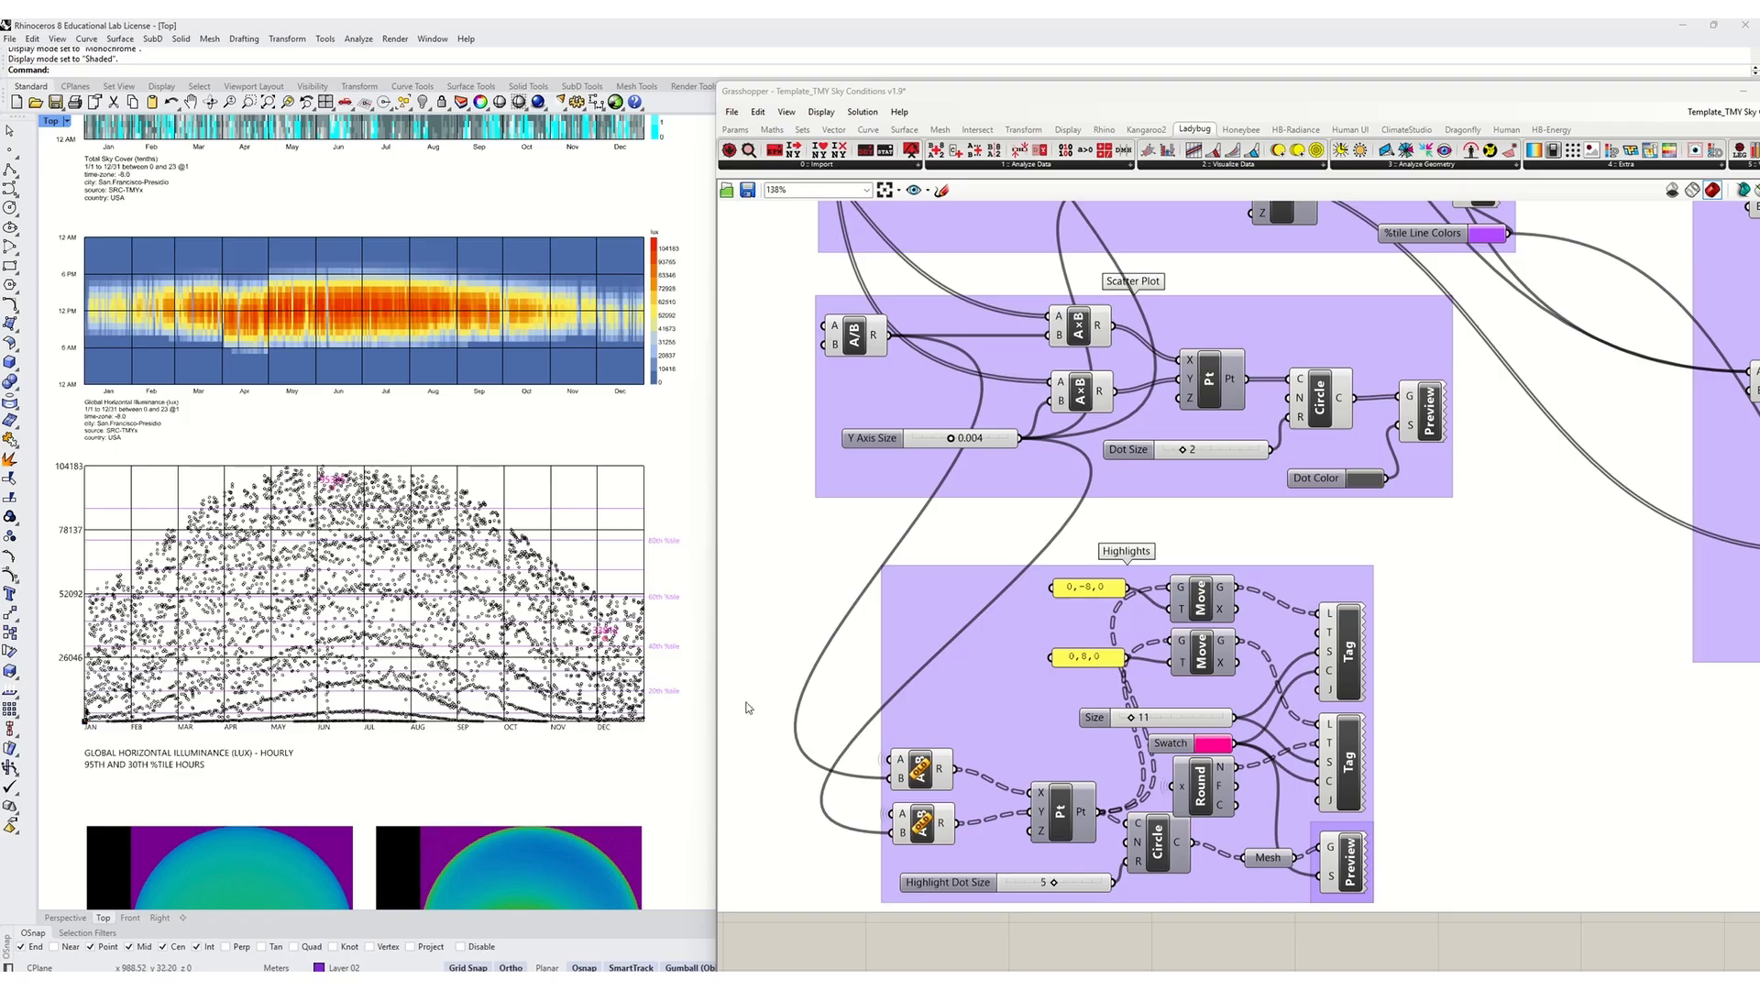
Step: Review the Select and Visualize Skies group, reading the December overcast and bright sky selections filtered from 11am to 1pm
{"action": "scroll", "coordinate": [1048, 753], "scroll_direction": "down", "scroll_amount": 3}
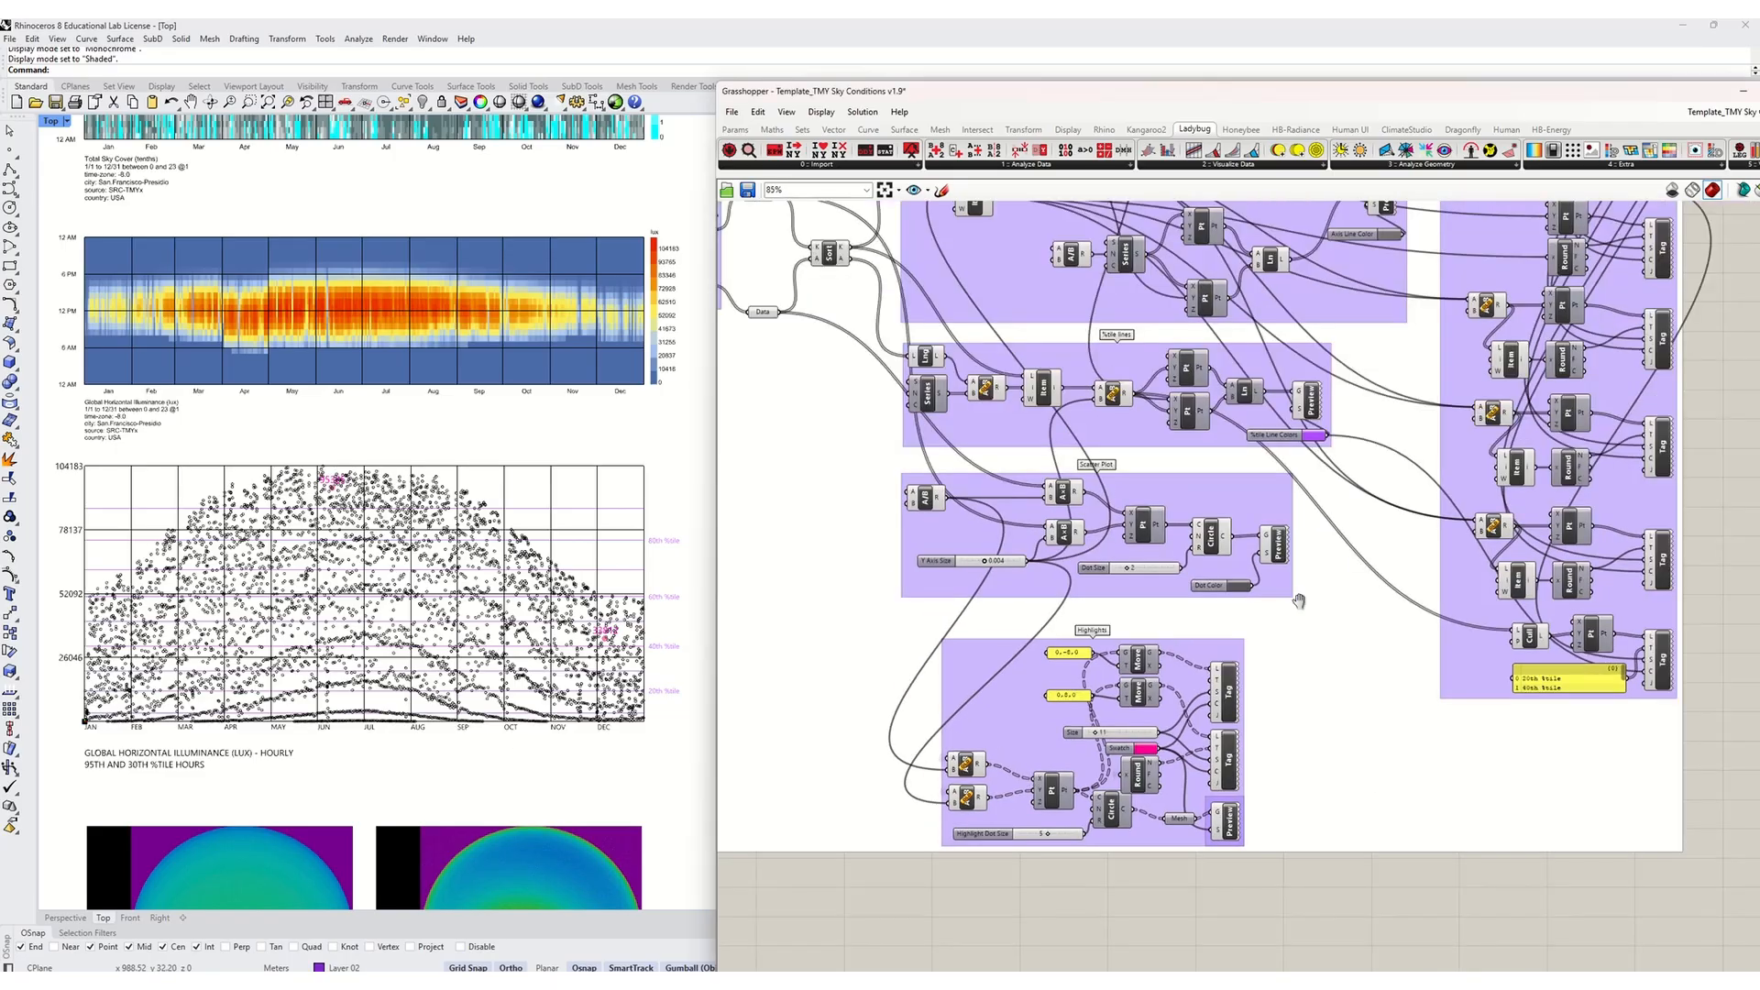
{"action": "right_click_drag", "start_coordinate": [1294, 592], "coordinate": [937, 718]}
{"action": "scroll", "coordinate": [1311, 413], "scroll_direction": "down", "scroll_amount": 2}
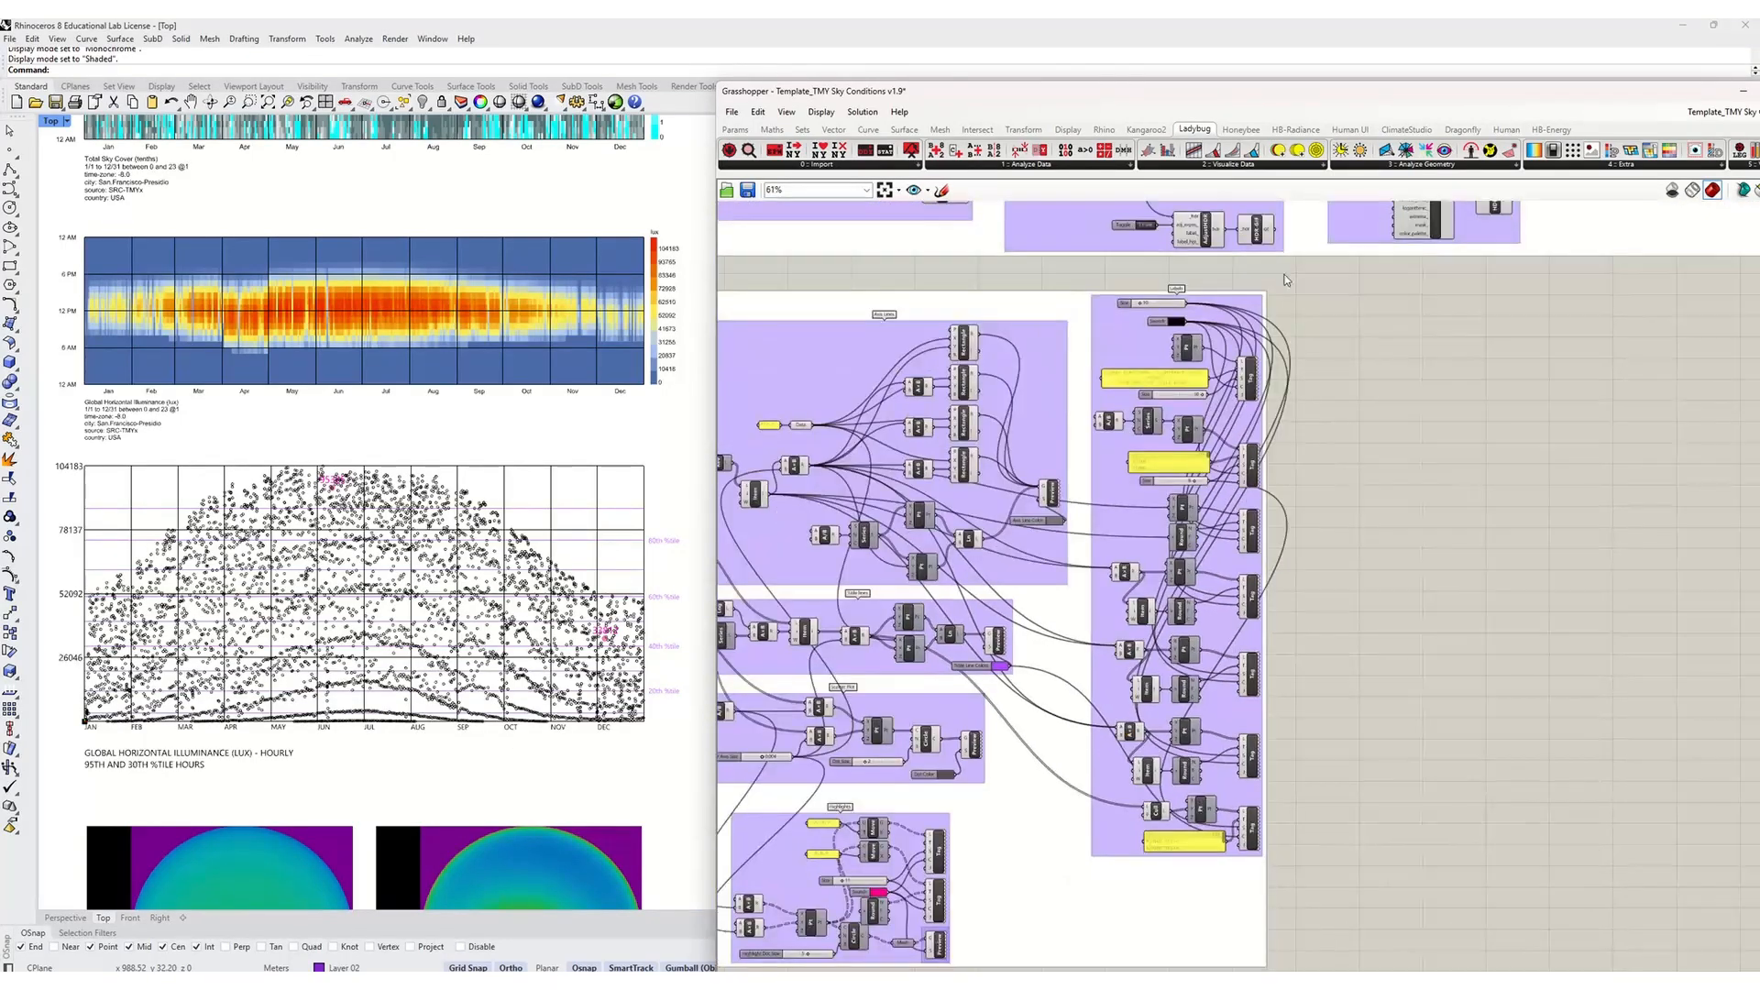
{"action": "right_click_drag", "start_coordinate": [1189, 679], "coordinate": [1344, 704]}
{"action": "scroll", "coordinate": [1351, 687], "scroll_direction": "down", "scroll_amount": 1}
{"action": "right_click_drag", "start_coordinate": [1038, 693], "coordinate": [1123, 850]}
{"action": "right_click_drag", "start_coordinate": [1011, 552], "coordinate": [1066, 767]}
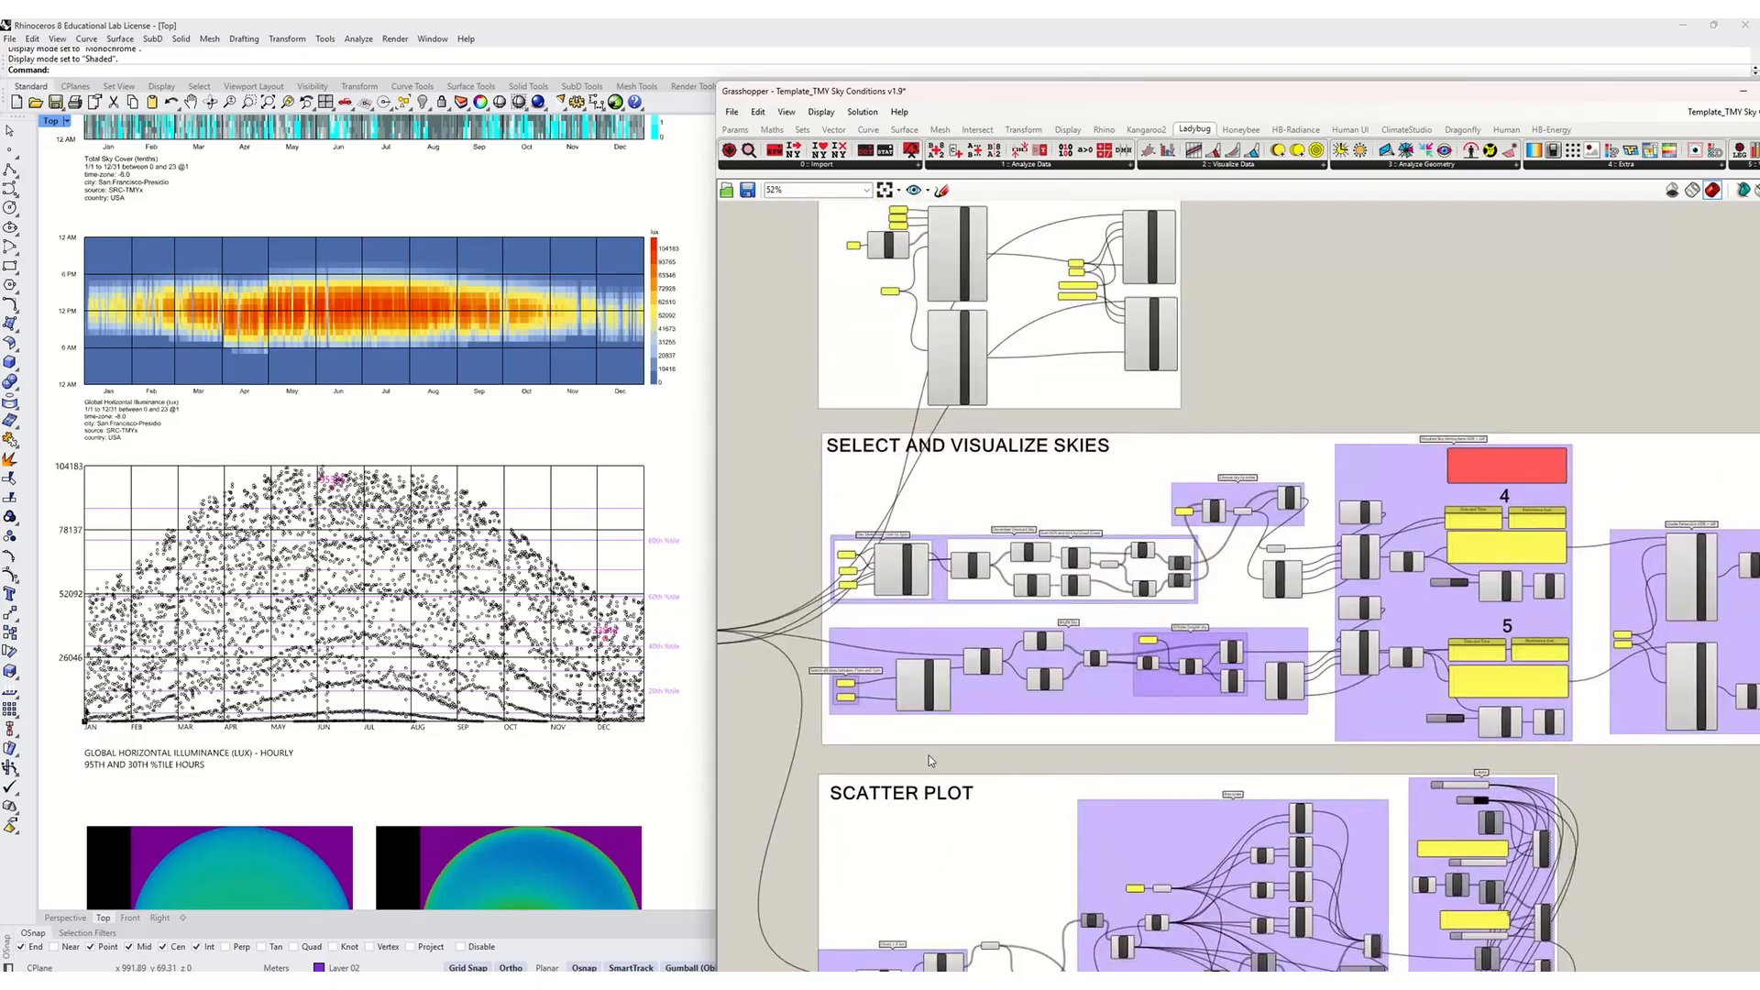
{"action": "scroll", "coordinate": [1083, 613], "scroll_direction": "down", "scroll_amount": 2}
{"action": "scroll", "coordinate": [948, 429], "scroll_direction": "down", "scroll_amount": 2}
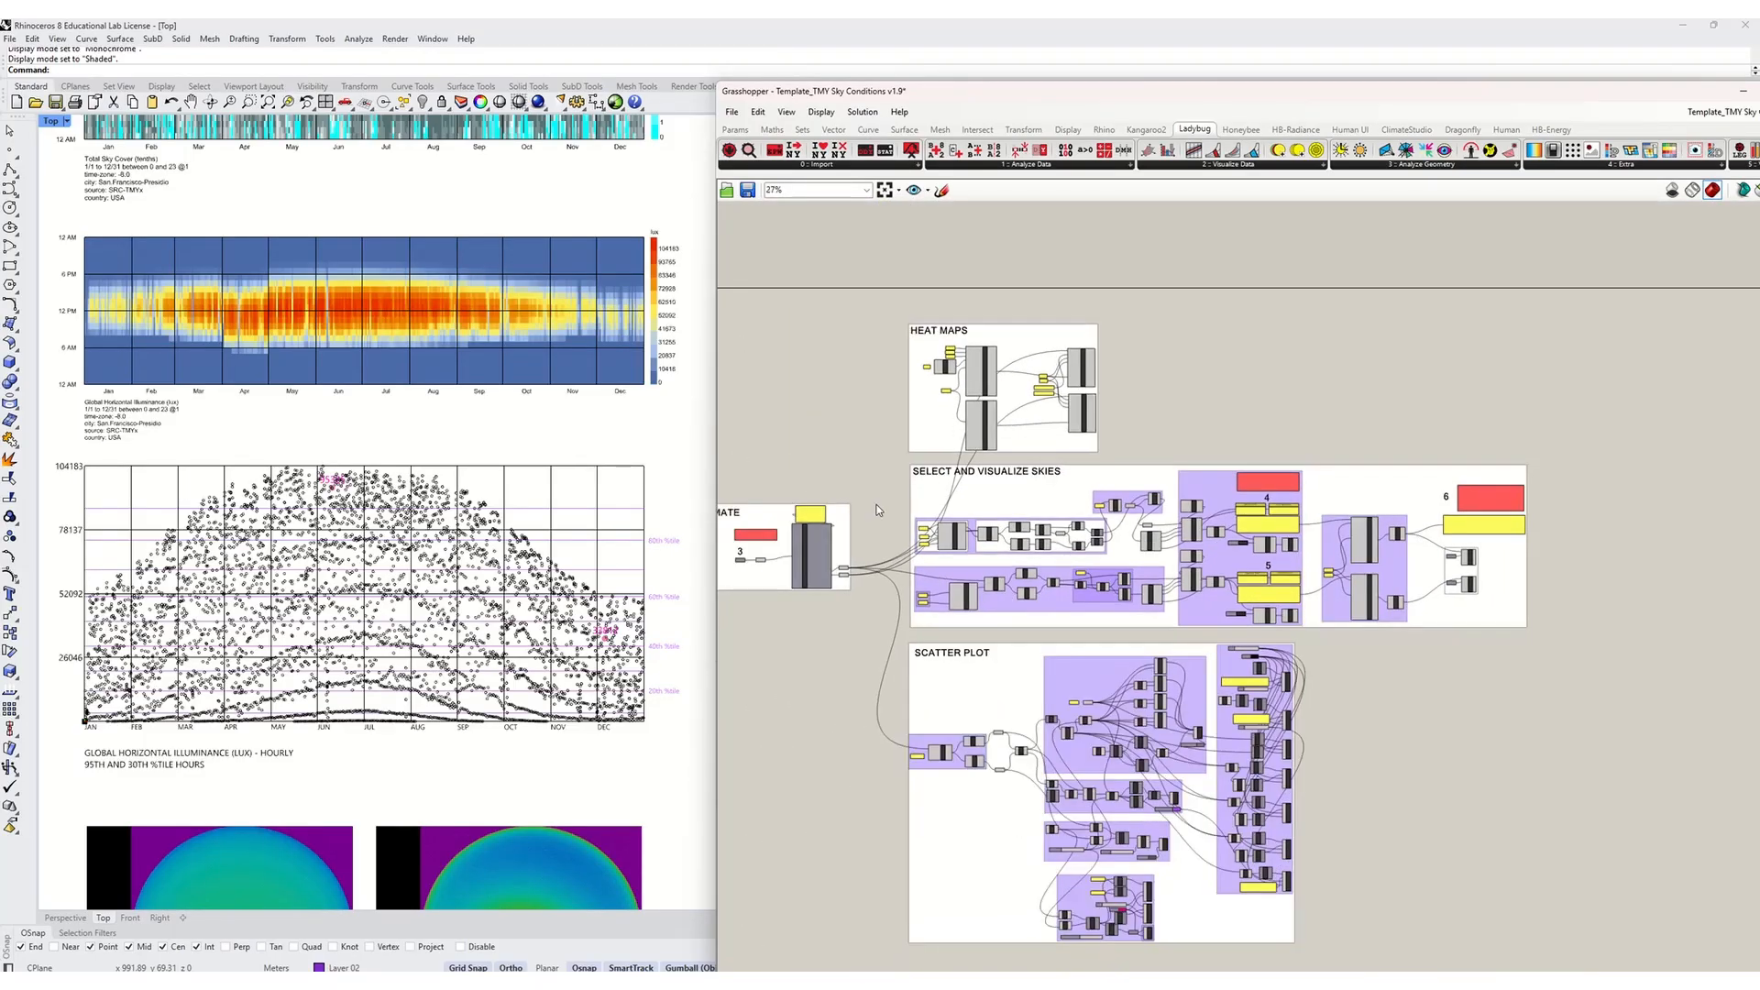
{"action": "scroll", "coordinate": [872, 505], "scroll_direction": "up", "scroll_amount": 2}
{"action": "scroll", "coordinate": [953, 509], "scroll_direction": "up", "scroll_amount": 5}
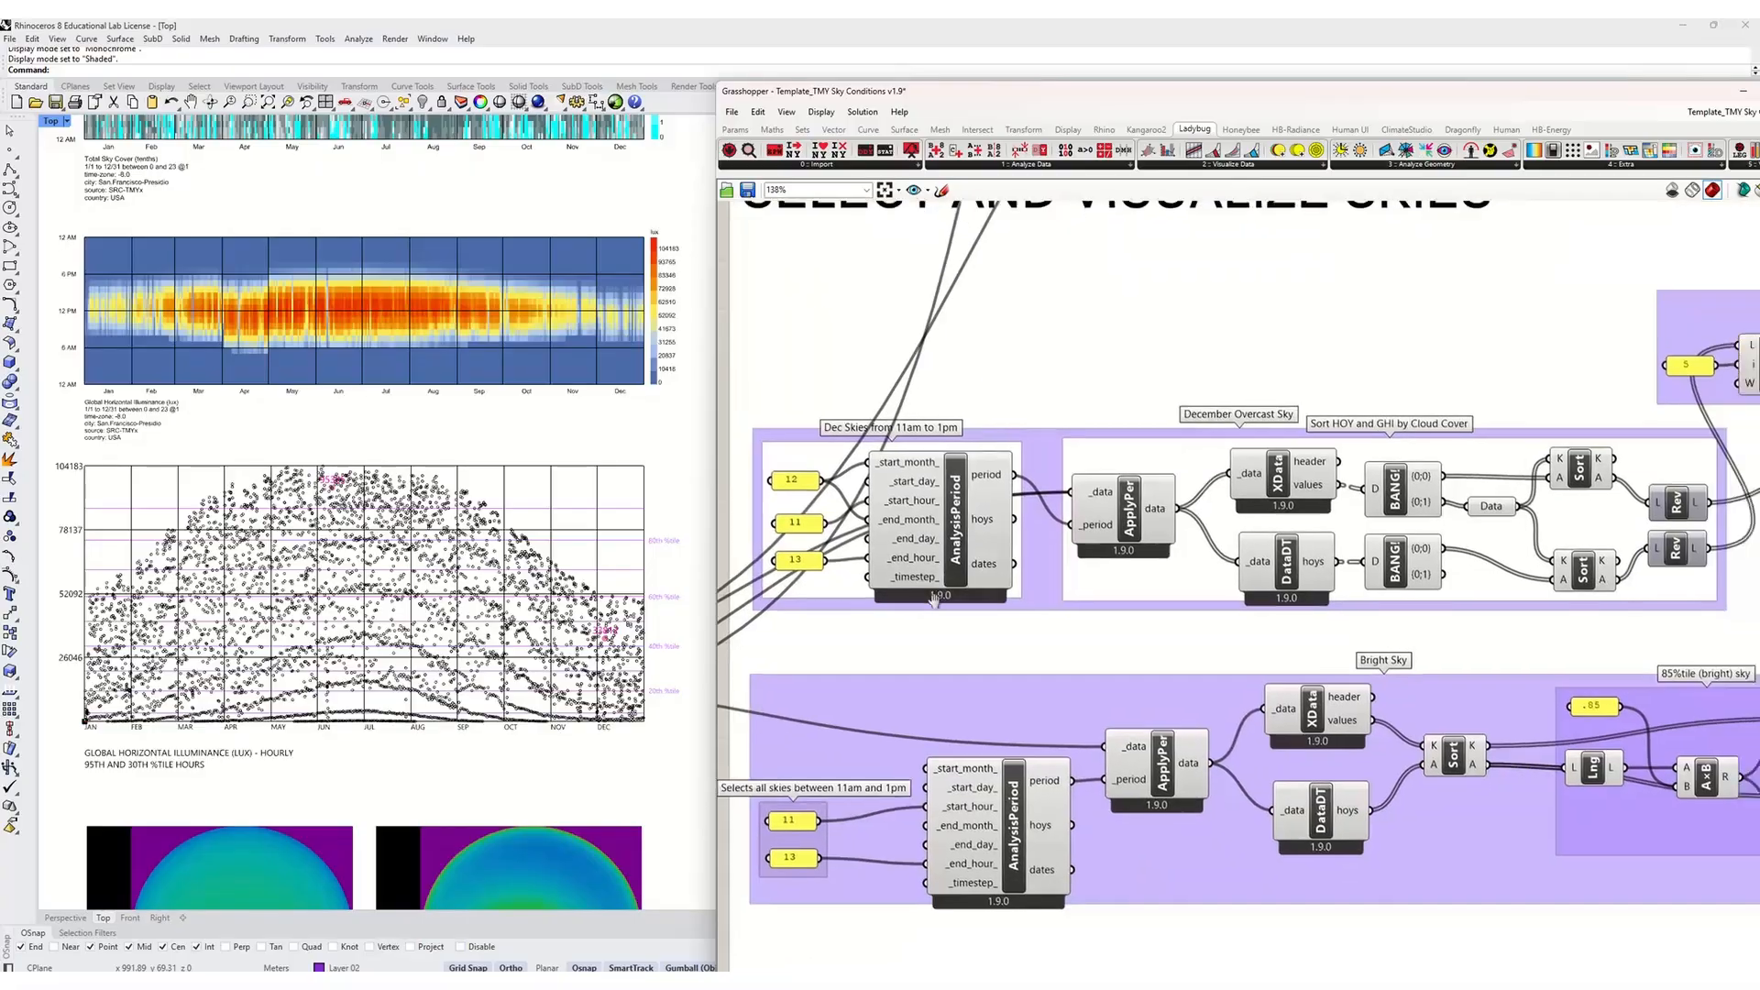
{"action": "scroll", "coordinate": [938, 513], "scroll_direction": "down", "scroll_amount": 2}
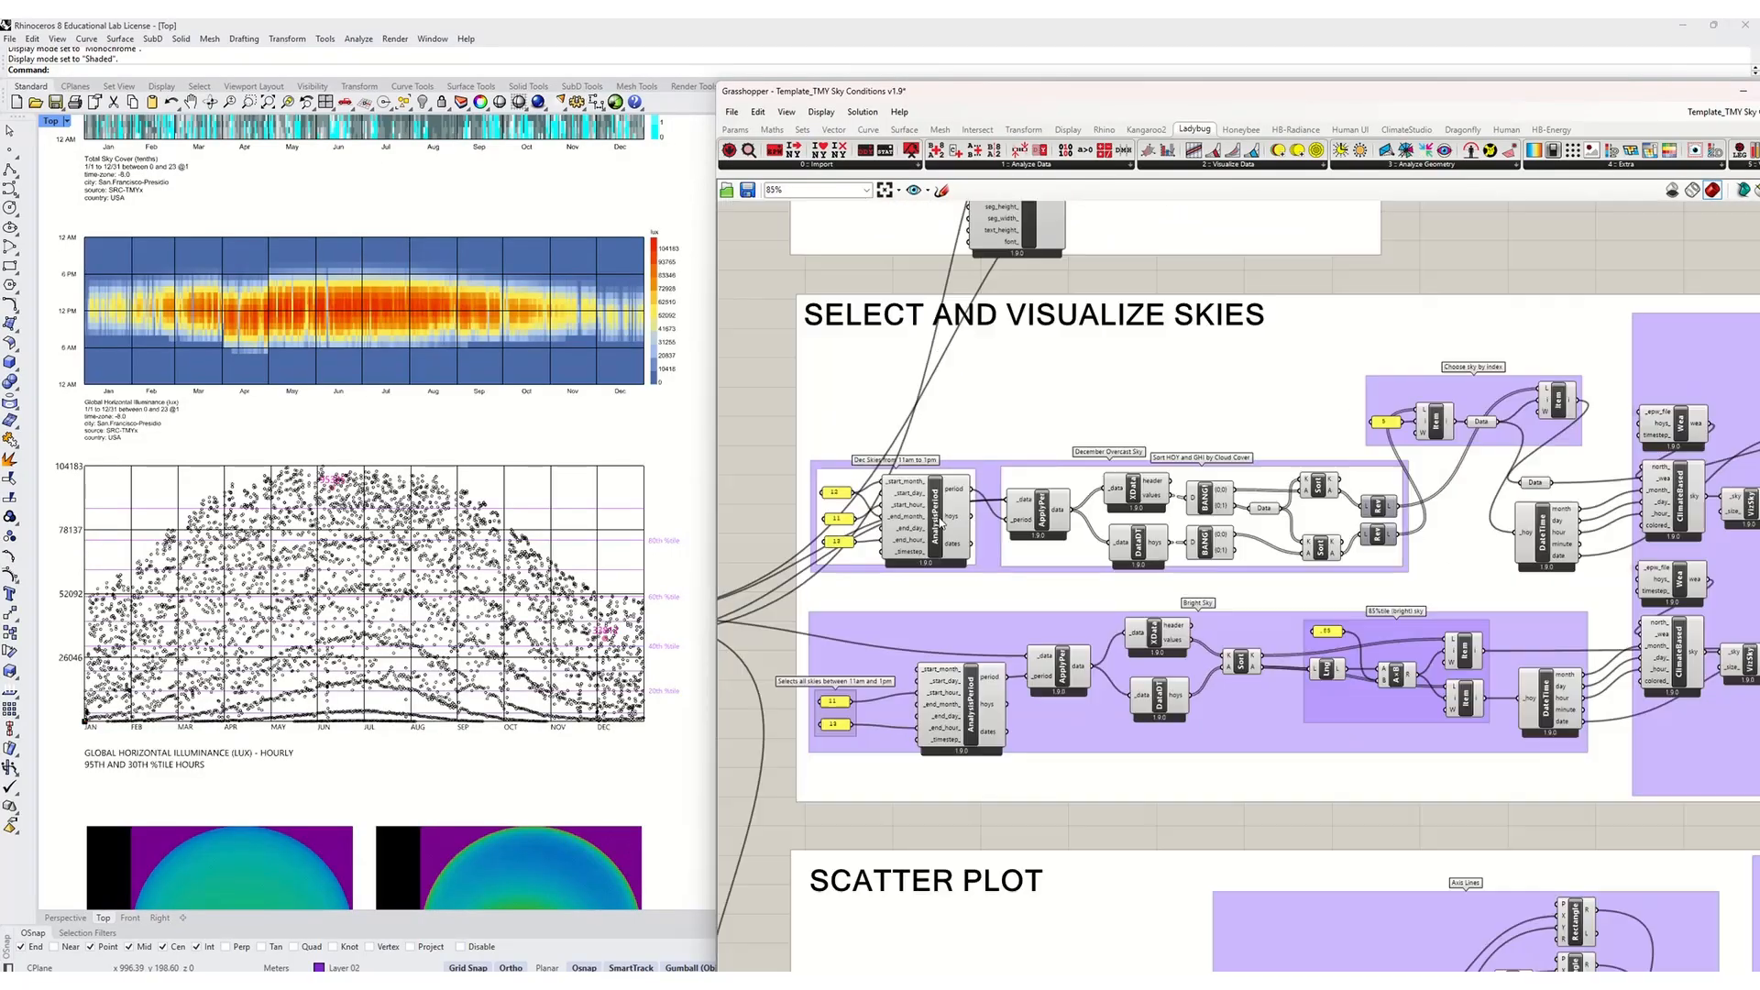
{"action": "scroll", "coordinate": [993, 607], "scroll_direction": "up", "scroll_amount": 1}
{"action": "right_click_drag", "start_coordinate": [983, 589], "coordinate": [994, 526]}
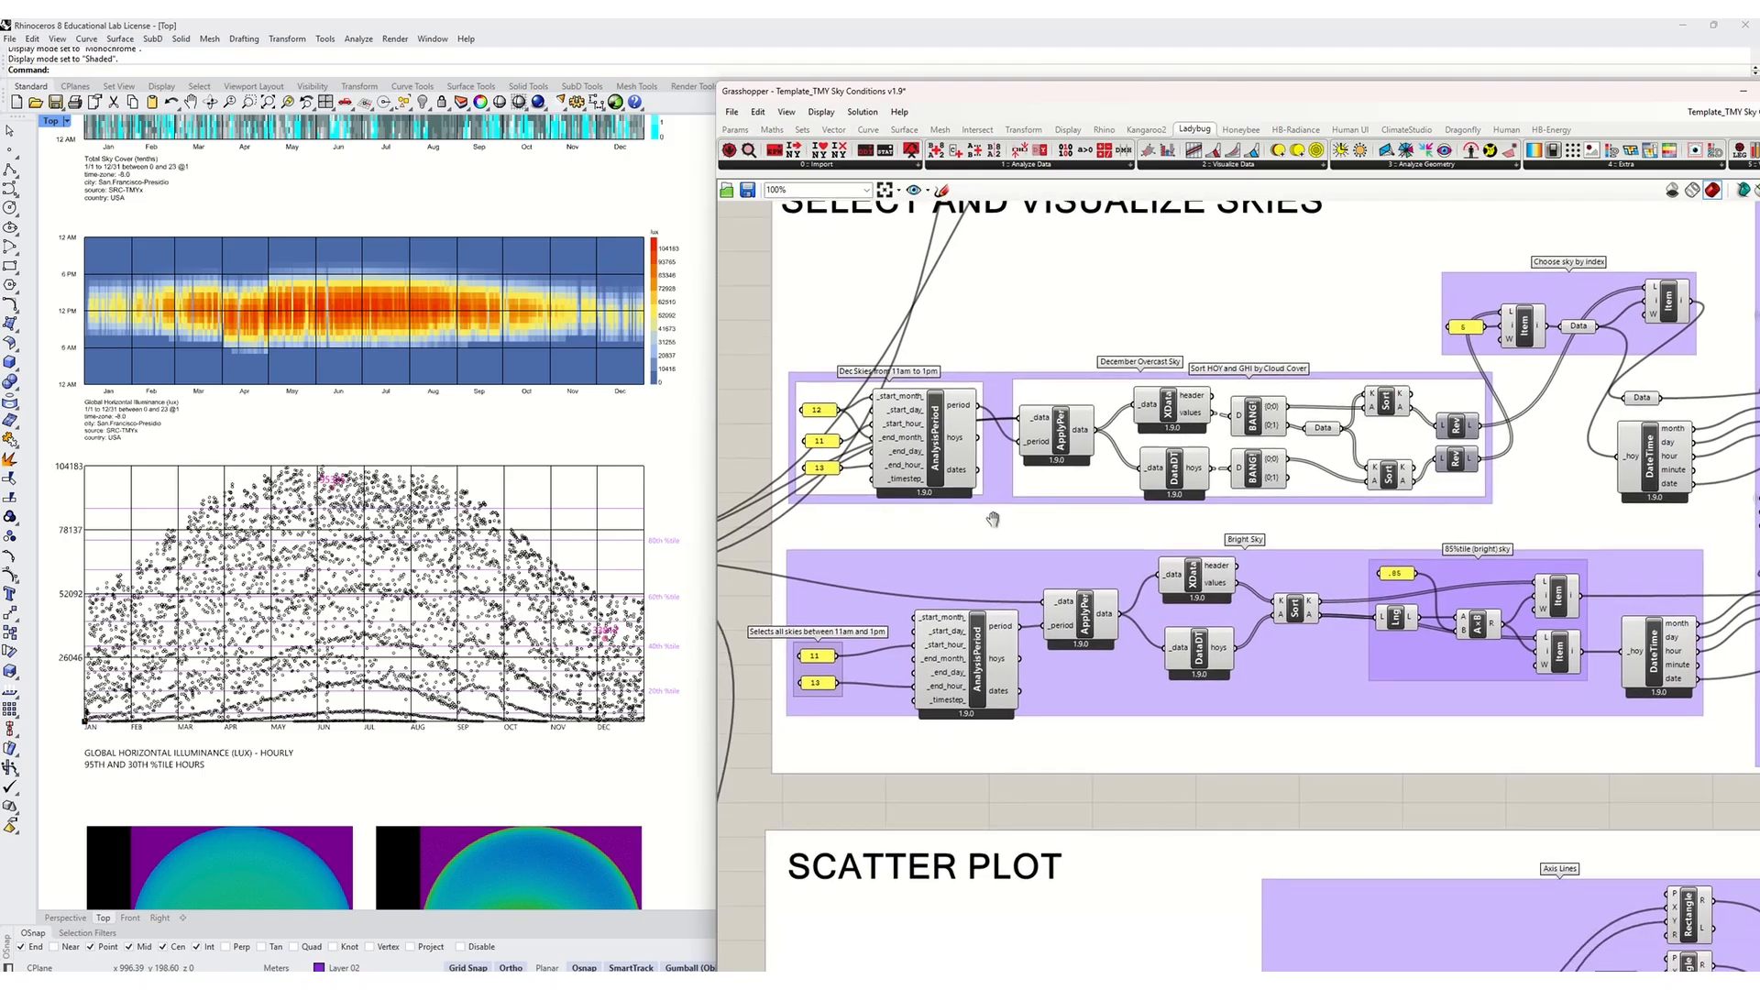
Step: View both falsecolor sky images in Rhino and trace the ImportEPW data outputs into the sky selection groups
{"action": "right_click_drag", "start_coordinate": [494, 769], "coordinate": [486, 541]}
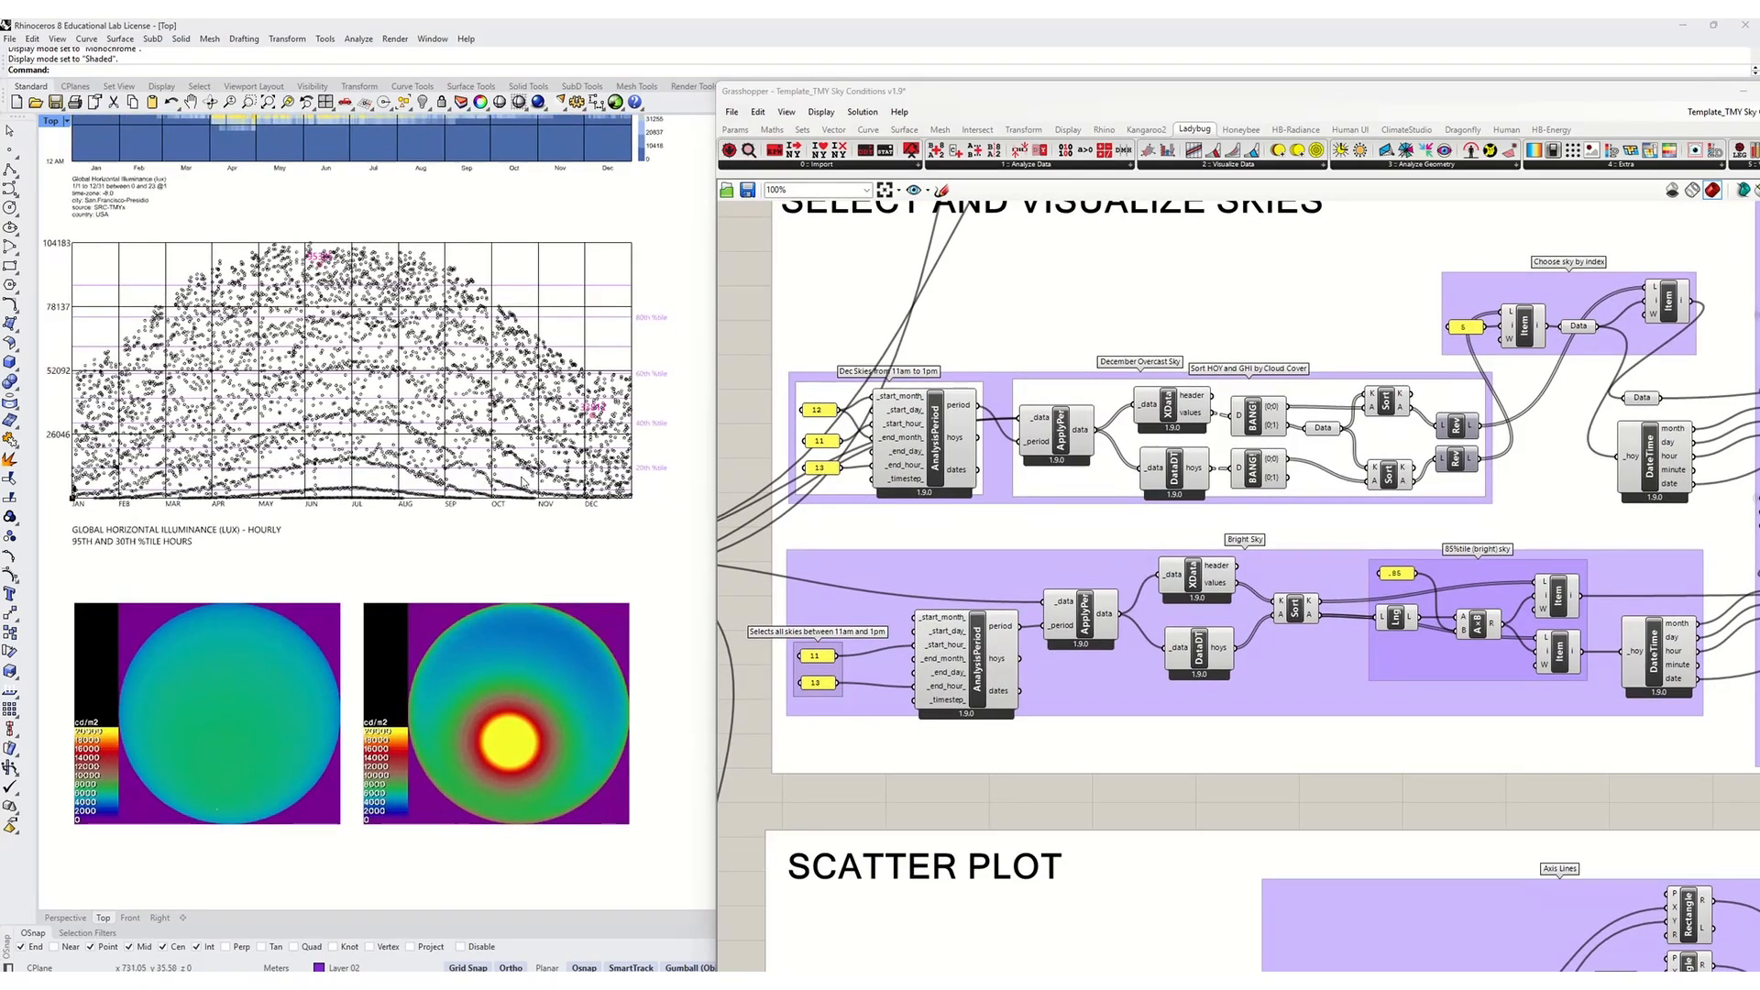
{"action": "scroll", "coordinate": [984, 582], "scroll_direction": "down", "scroll_amount": 2}
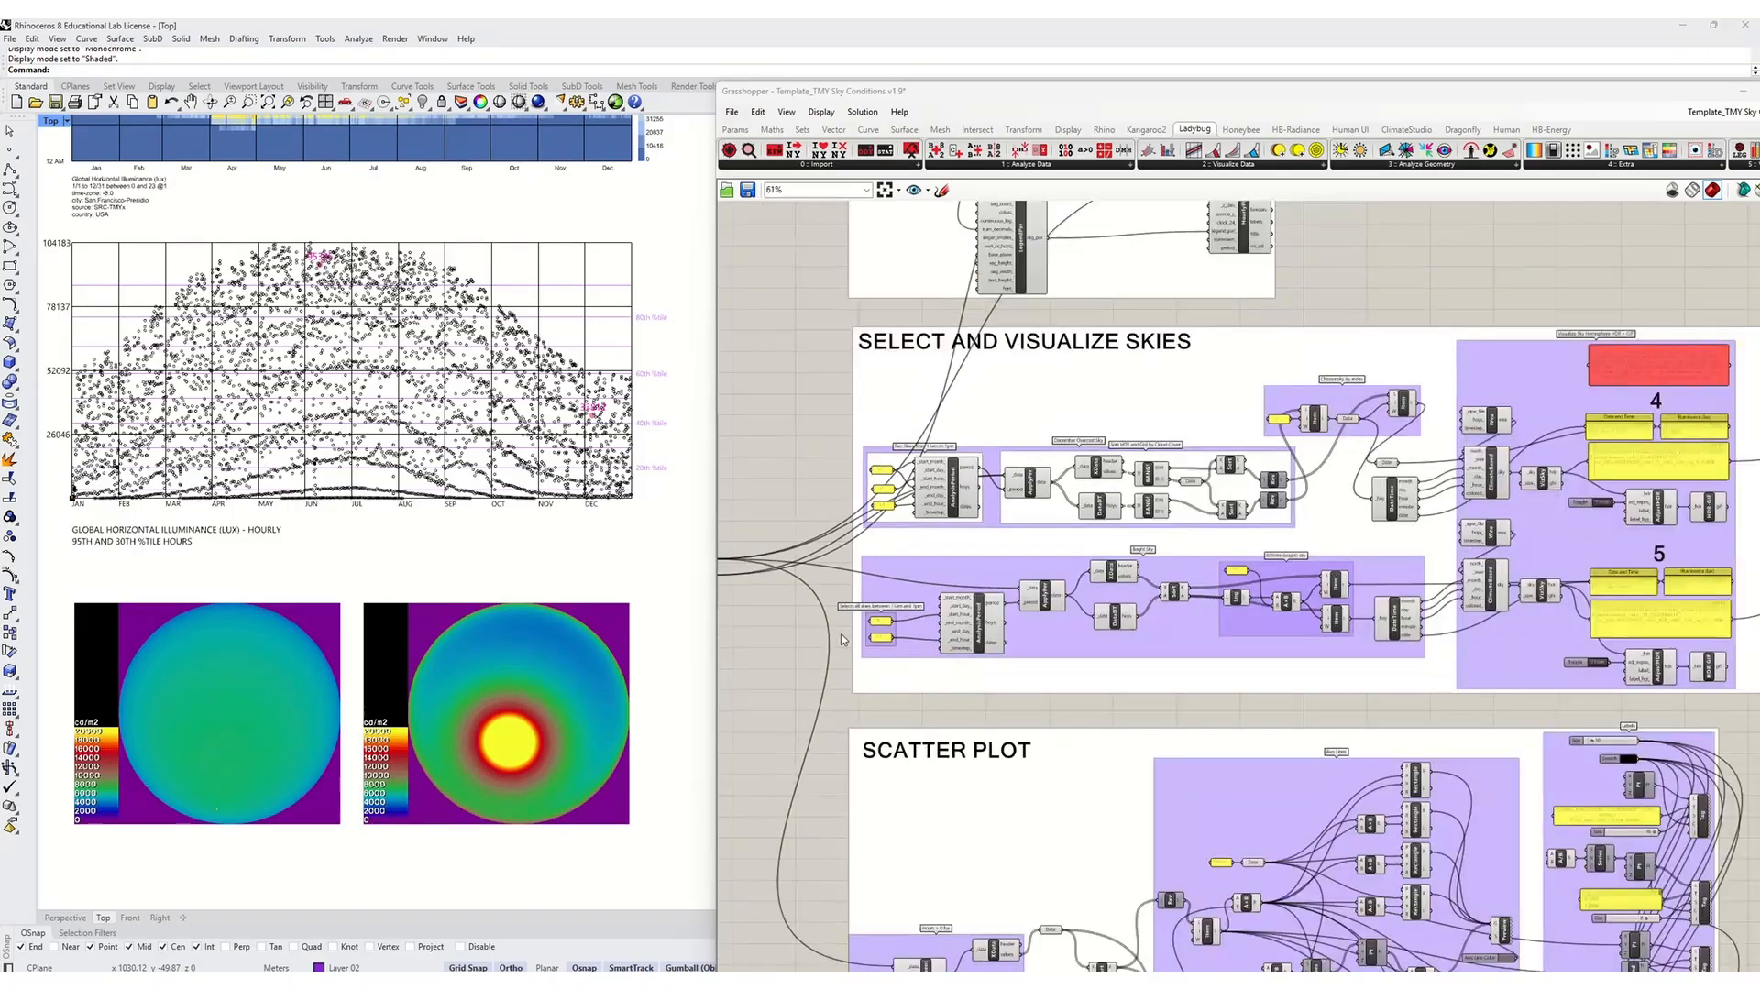
{"action": "right_click_drag", "start_coordinate": [834, 634], "coordinate": [1126, 675]}
{"action": "scroll", "coordinate": [993, 690], "scroll_direction": "up", "scroll_amount": 3}
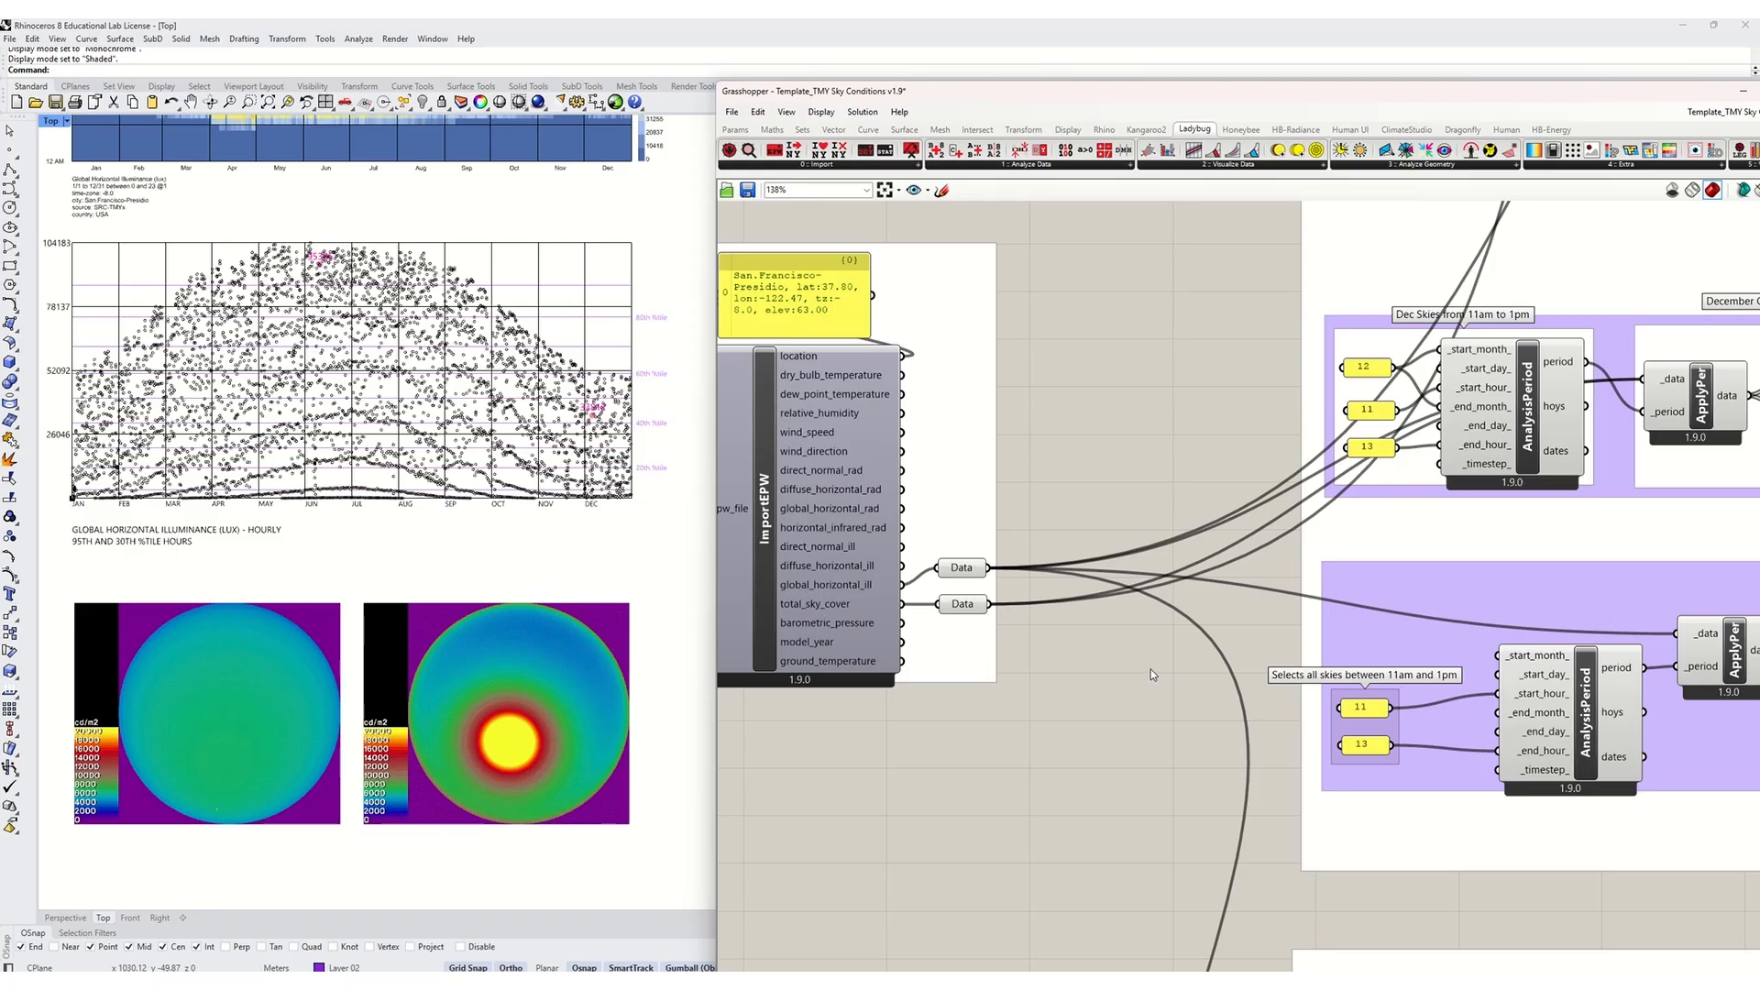
Step: Set the bright sky percentile panel in the Bright Sky group to .65
{"action": "scroll", "coordinate": [1151, 675], "scroll_direction": "down", "scroll_amount": 5}
{"action": "right_click_drag", "start_coordinate": [965, 671], "coordinate": [1014, 672]}
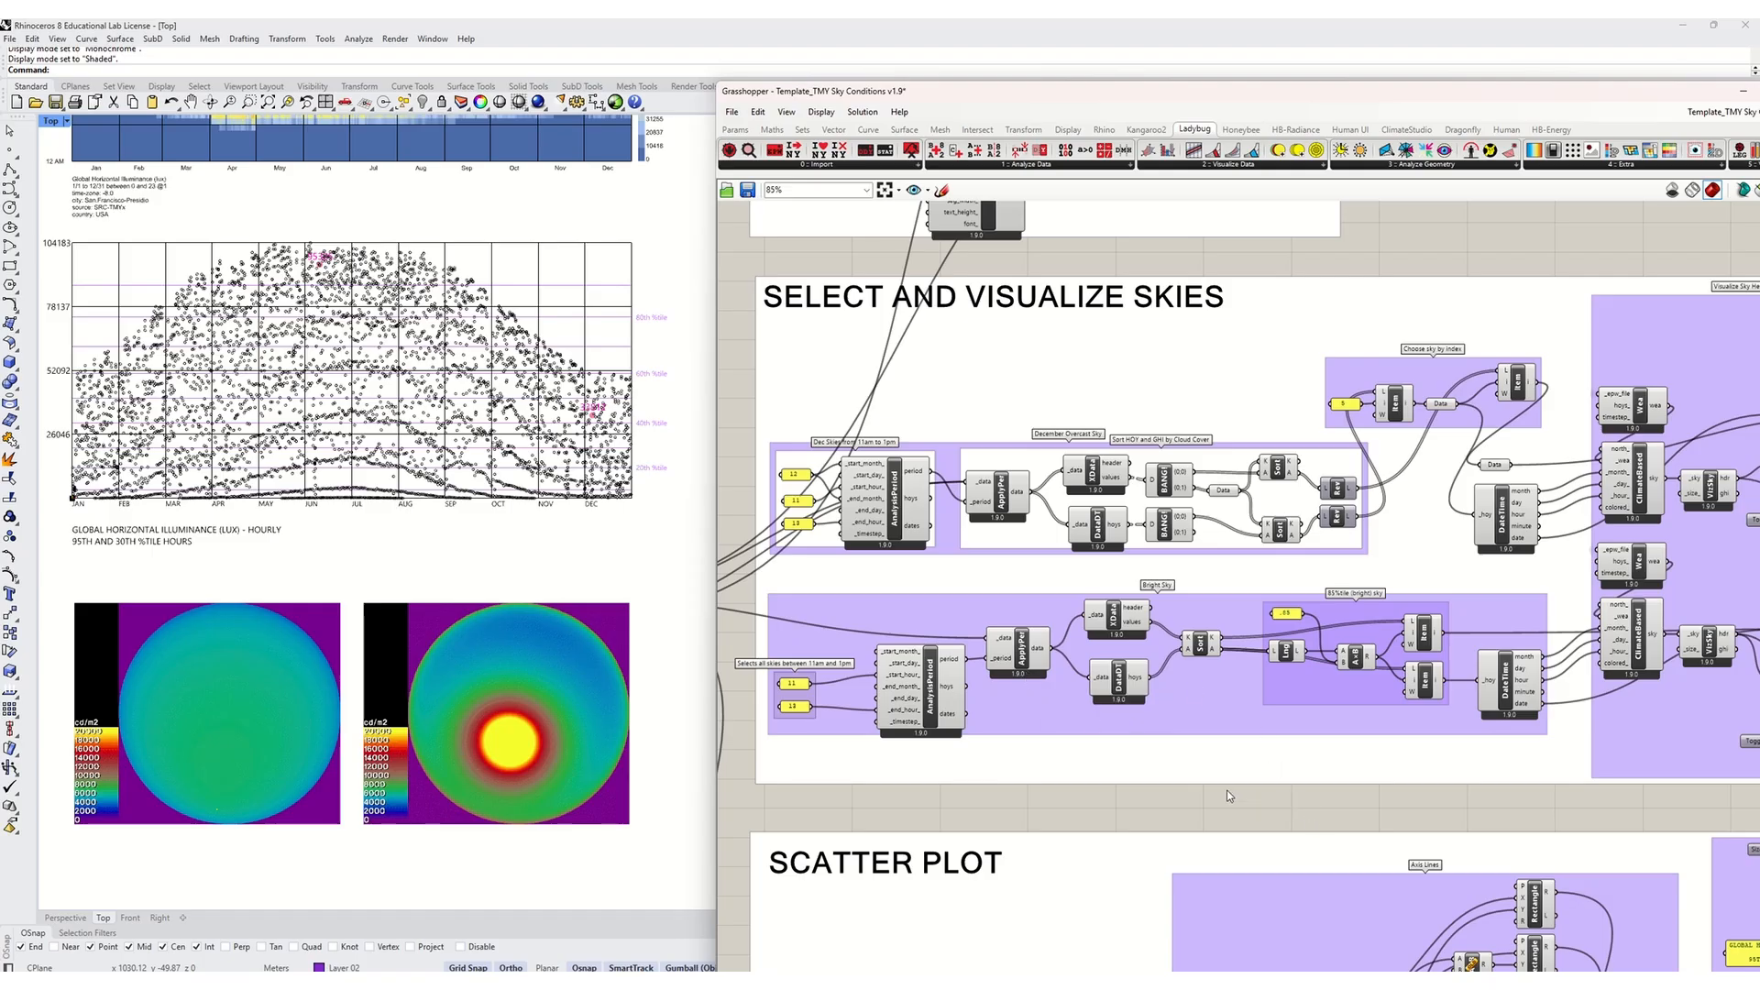
{"action": "scroll", "coordinate": [785, 710], "scroll_direction": "up", "scroll_amount": 4}
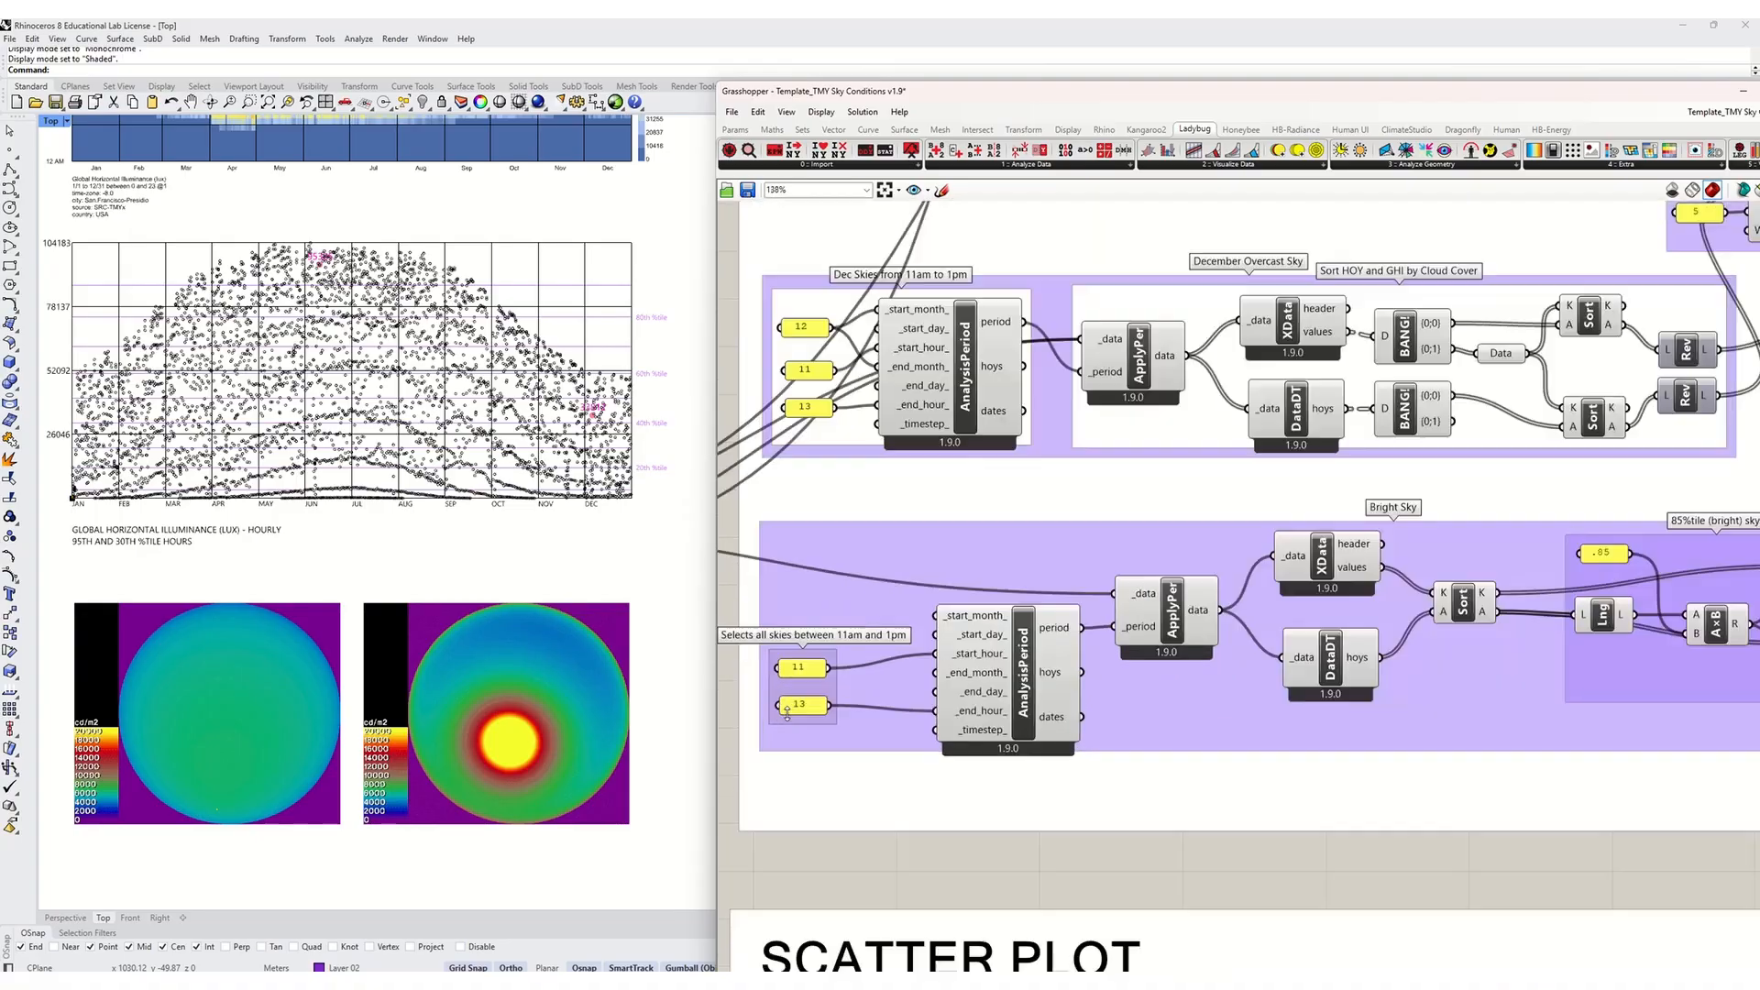
{"action": "right_click_drag", "start_coordinate": [834, 698], "coordinate": [900, 697]}
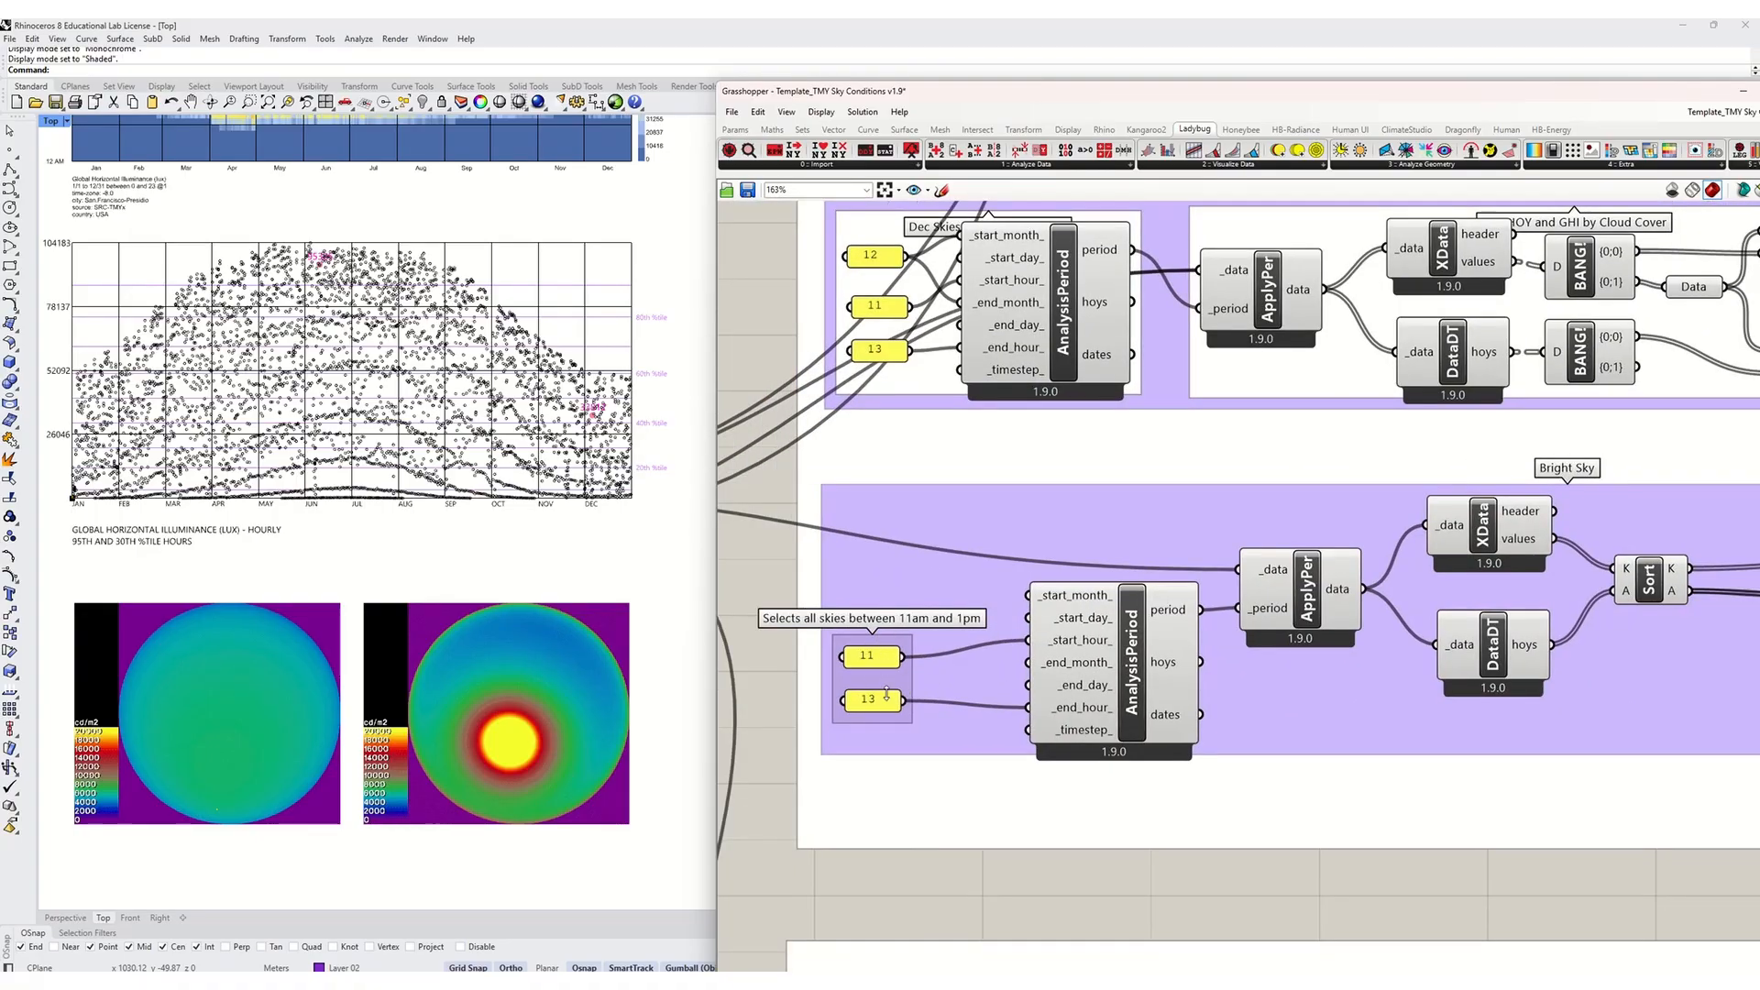
{"action": "right_click_drag", "start_coordinate": [1331, 676], "coordinate": [1015, 636]}
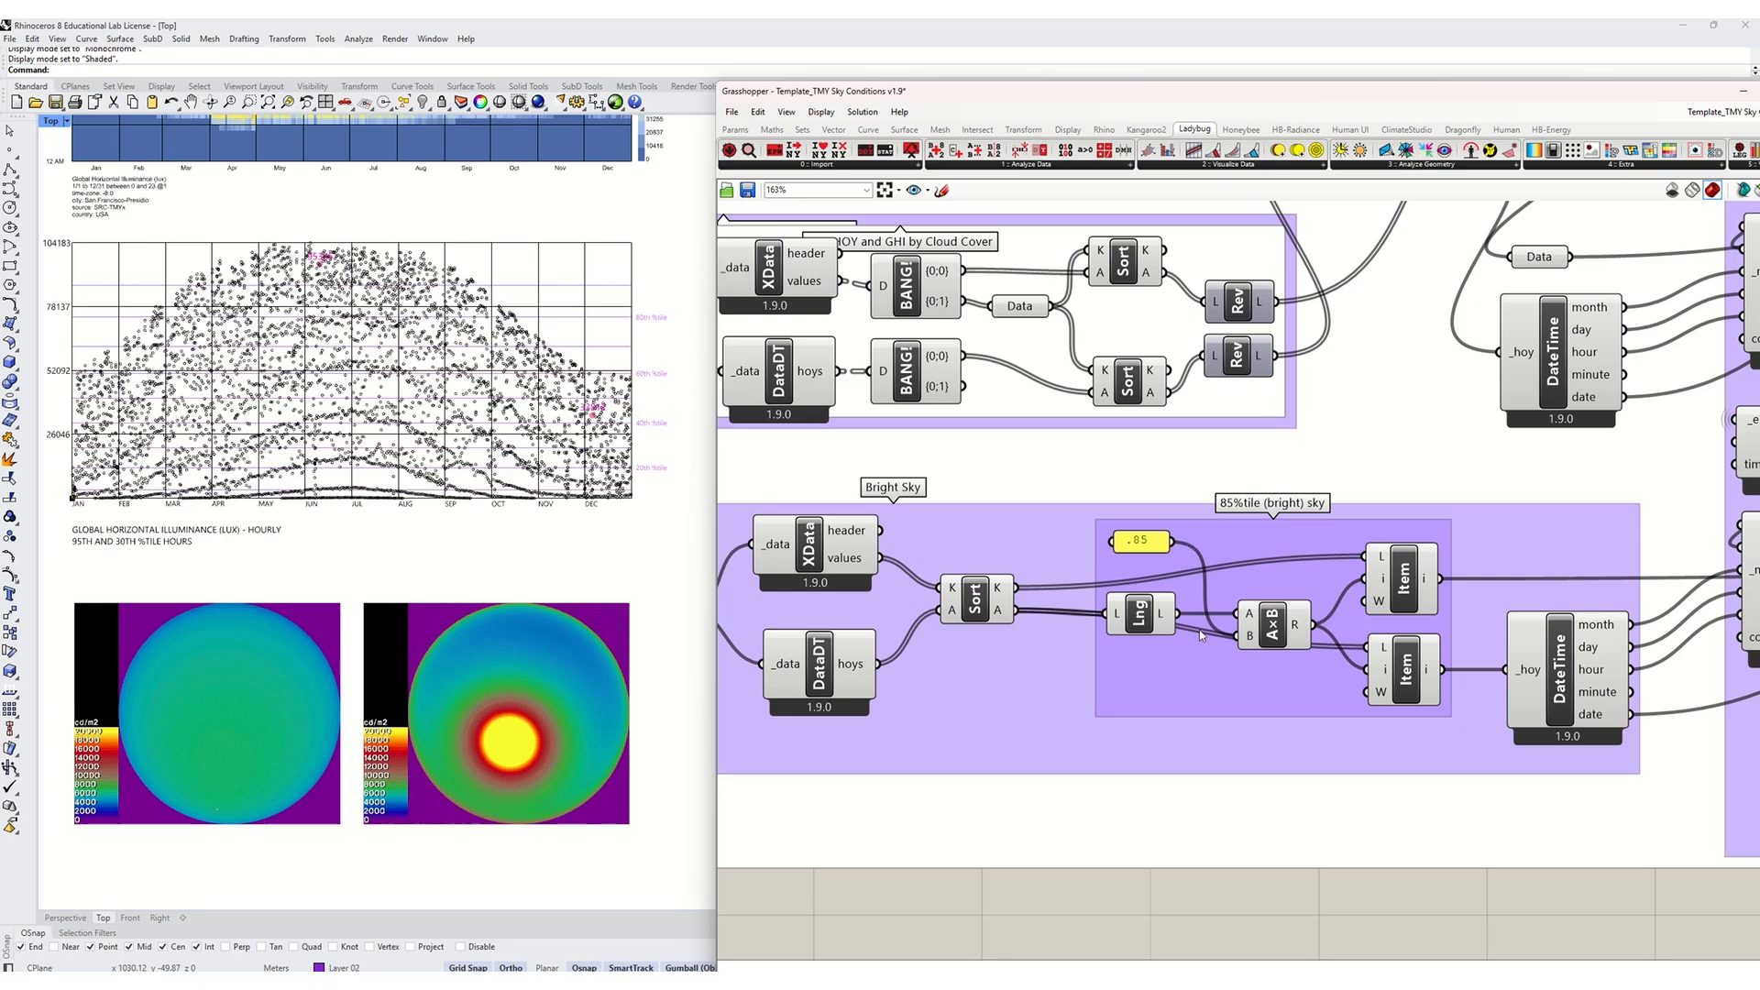
{"action": "double_click", "coordinate": [1132, 542]}
{"action": "left_click", "coordinate": [1025, 454]}
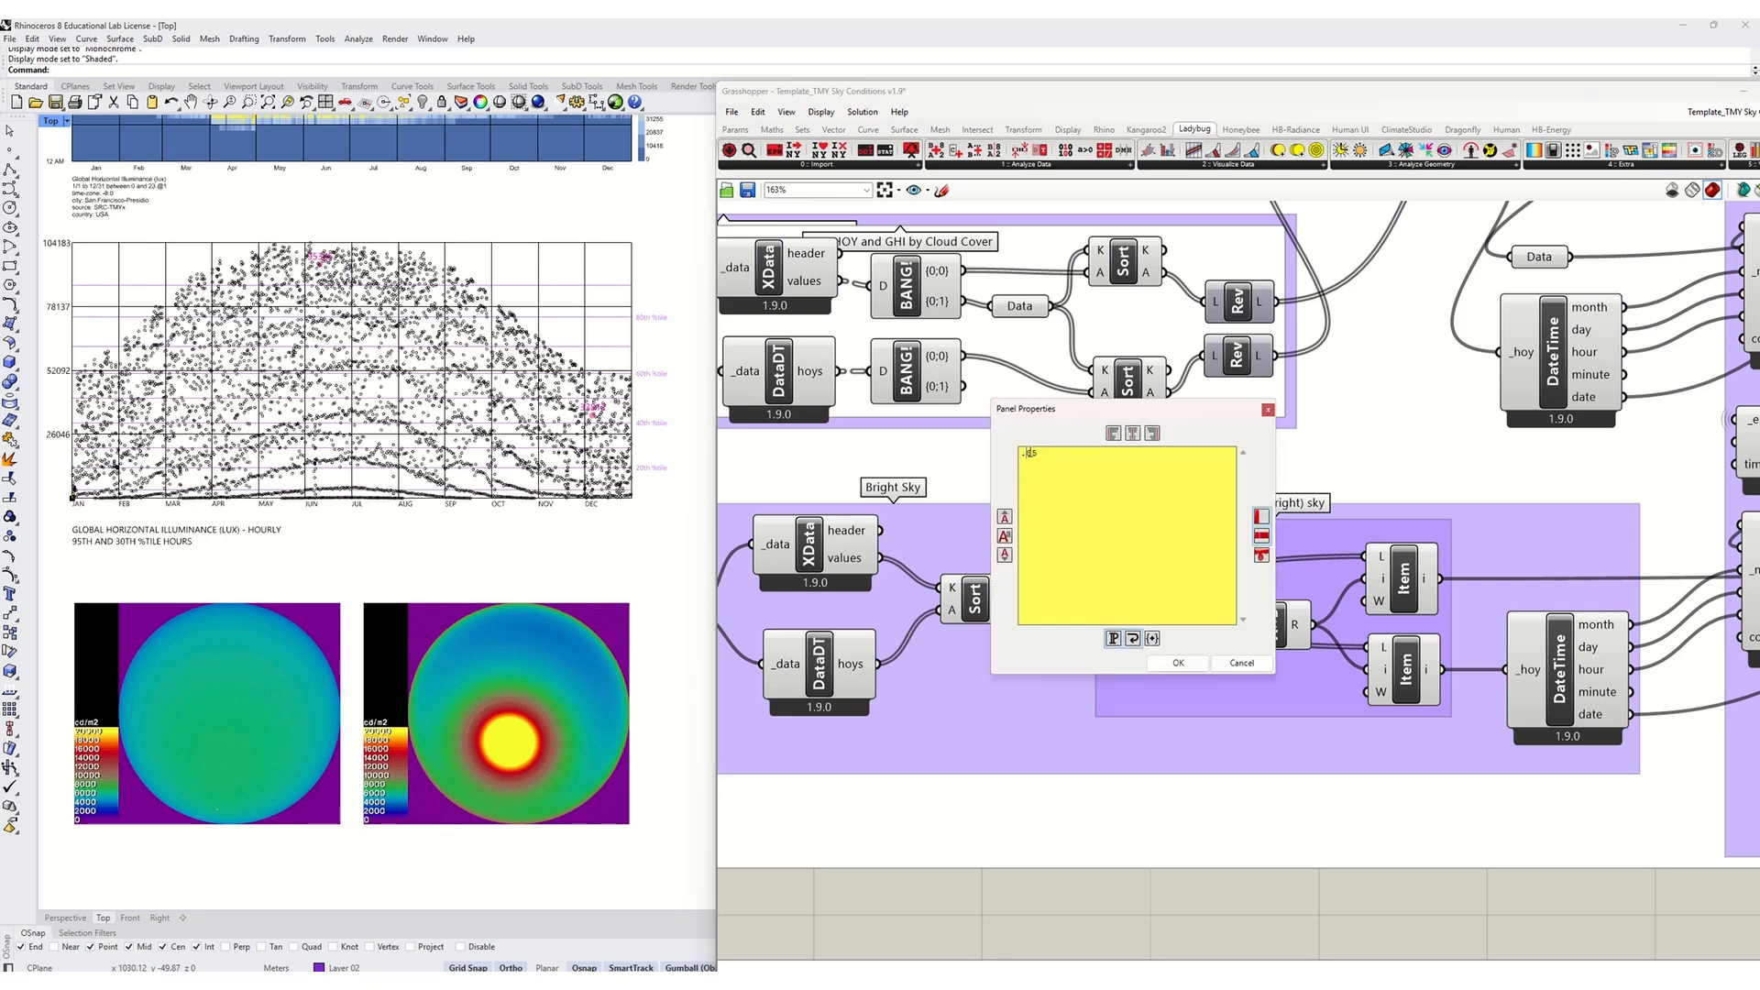
{"action": "type", "text": "6"}
{"action": "left_click", "coordinate": [1177, 663]}
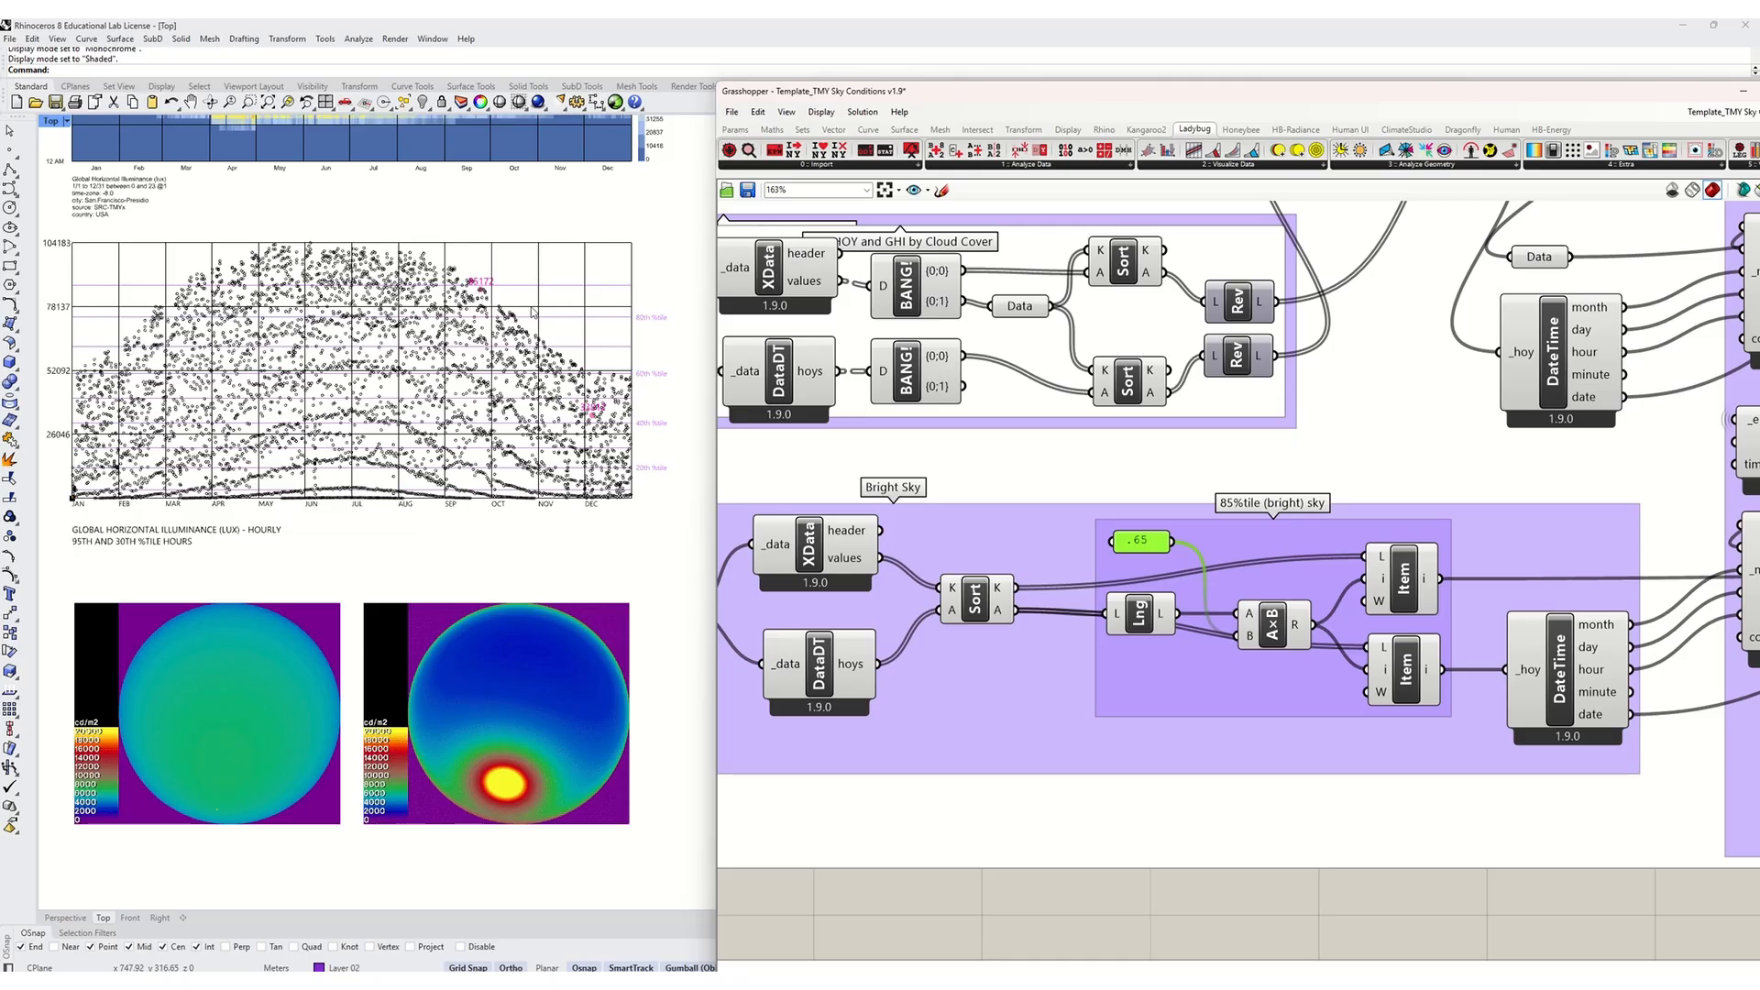
Step: Examine the highlighted bright-sky hour against the percentile lines on the illuminance scatter plot, alongside the Bright Sky group's period filter and sorting
{"action": "scroll", "coordinate": [495, 275], "scroll_direction": "up", "scroll_amount": 2}
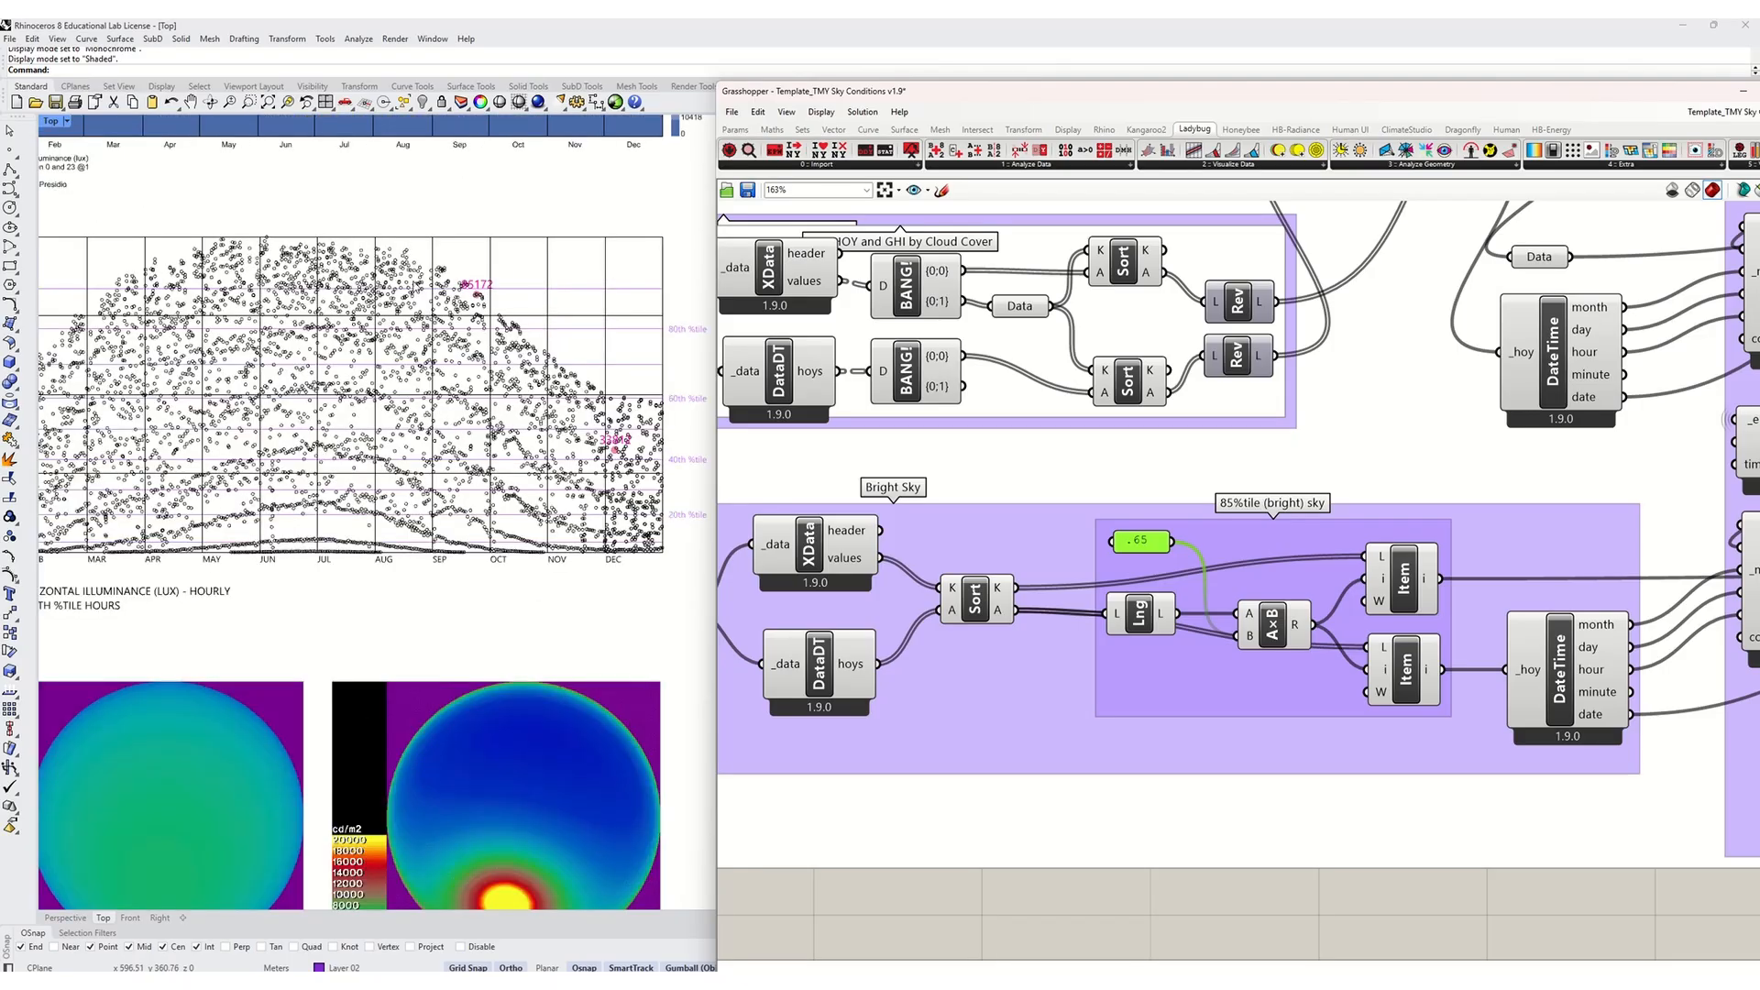
{"action": "scroll", "coordinate": [500, 319], "scroll_direction": "up", "scroll_amount": 4}
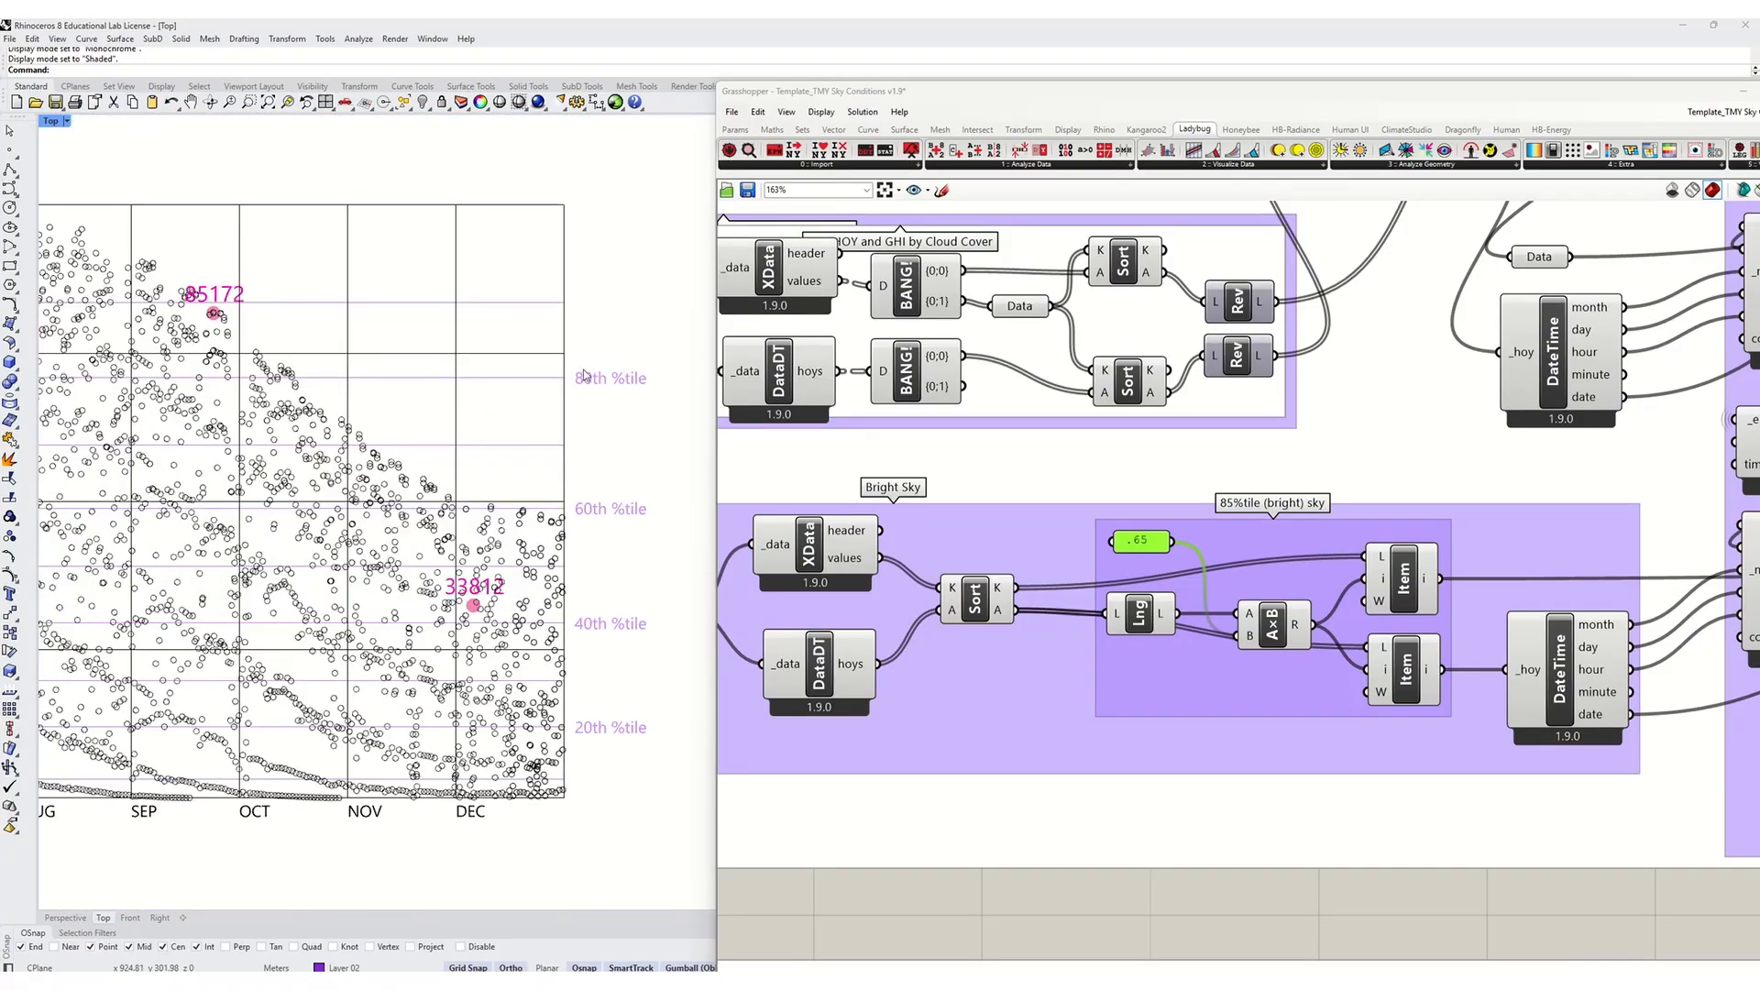
{"action": "scroll", "coordinate": [596, 379], "scroll_direction": "down", "scroll_amount": 4}
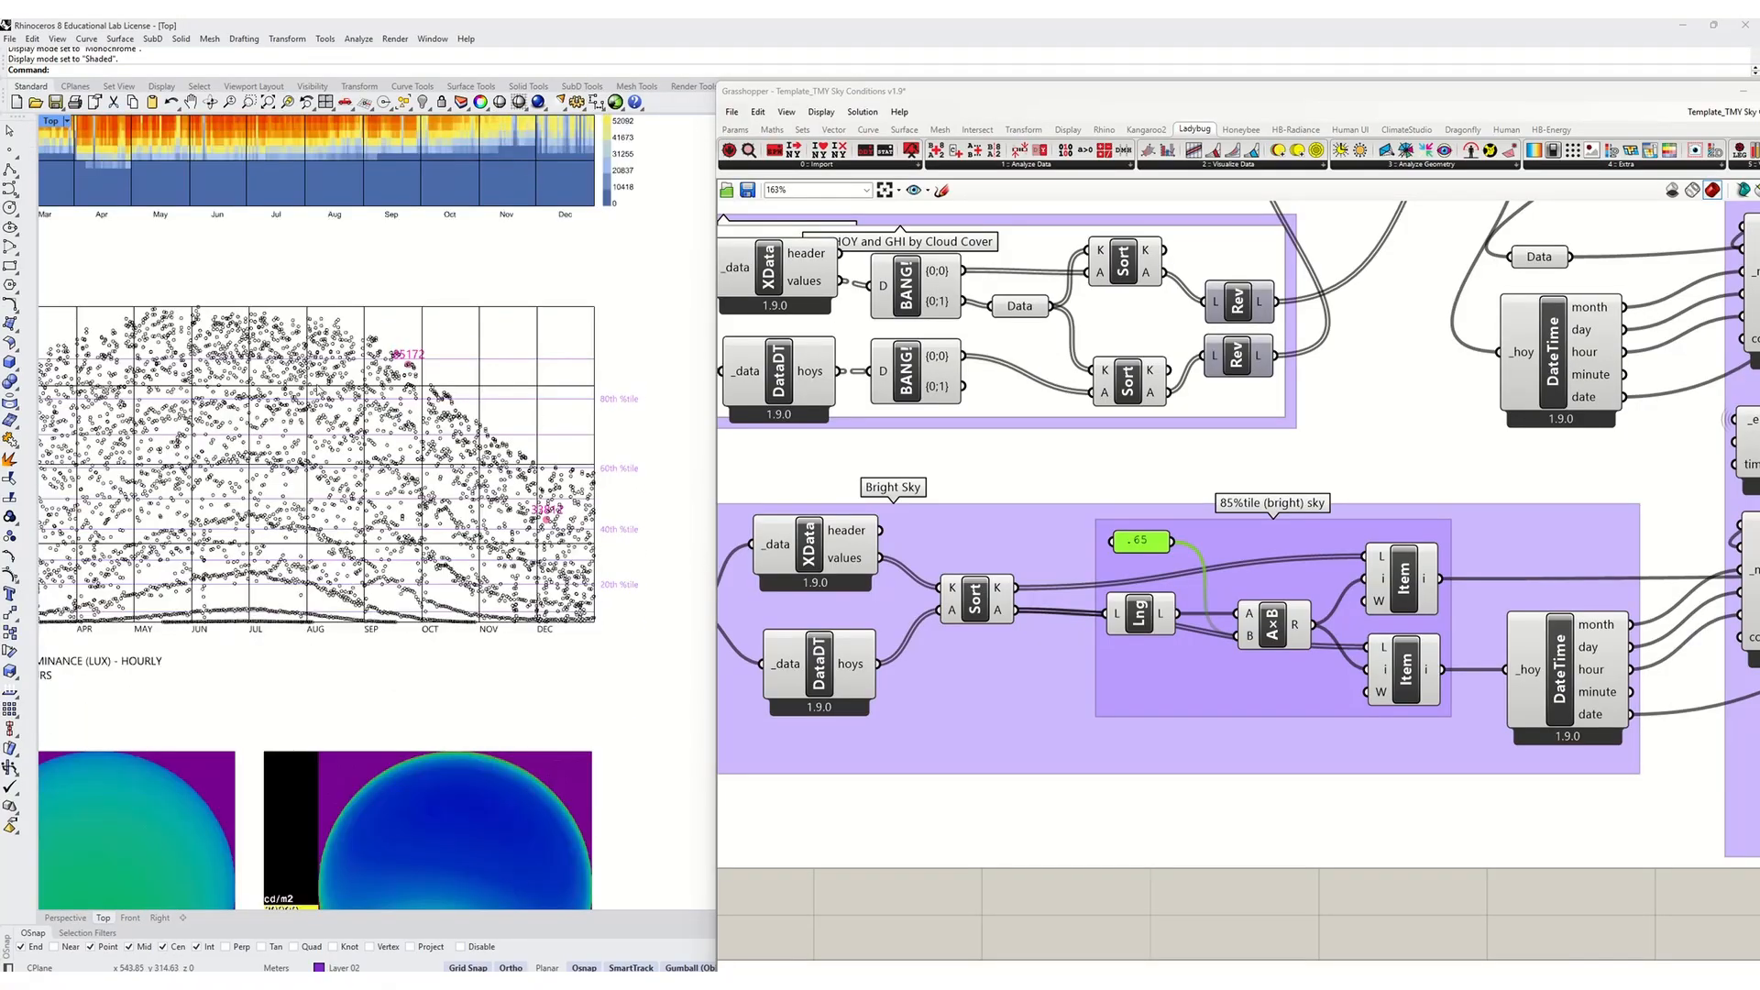
{"action": "right_click_drag", "start_coordinate": [440, 410], "coordinate": [551, 431]}
{"action": "mouse_move", "coordinate": [1146, 544]}
{"action": "left_mouse_down"}
{"action": "mouse_move", "coordinate": [1163, 541]}
{"action": "mouse_move", "coordinate": [1148, 549]}
{"action": "left_mouse_up"}
{"action": "scroll", "coordinate": [1380, 594], "scroll_direction": "down", "scroll_amount": 3}
{"action": "right_click_drag", "start_coordinate": [1125, 605], "coordinate": [1295, 601]}
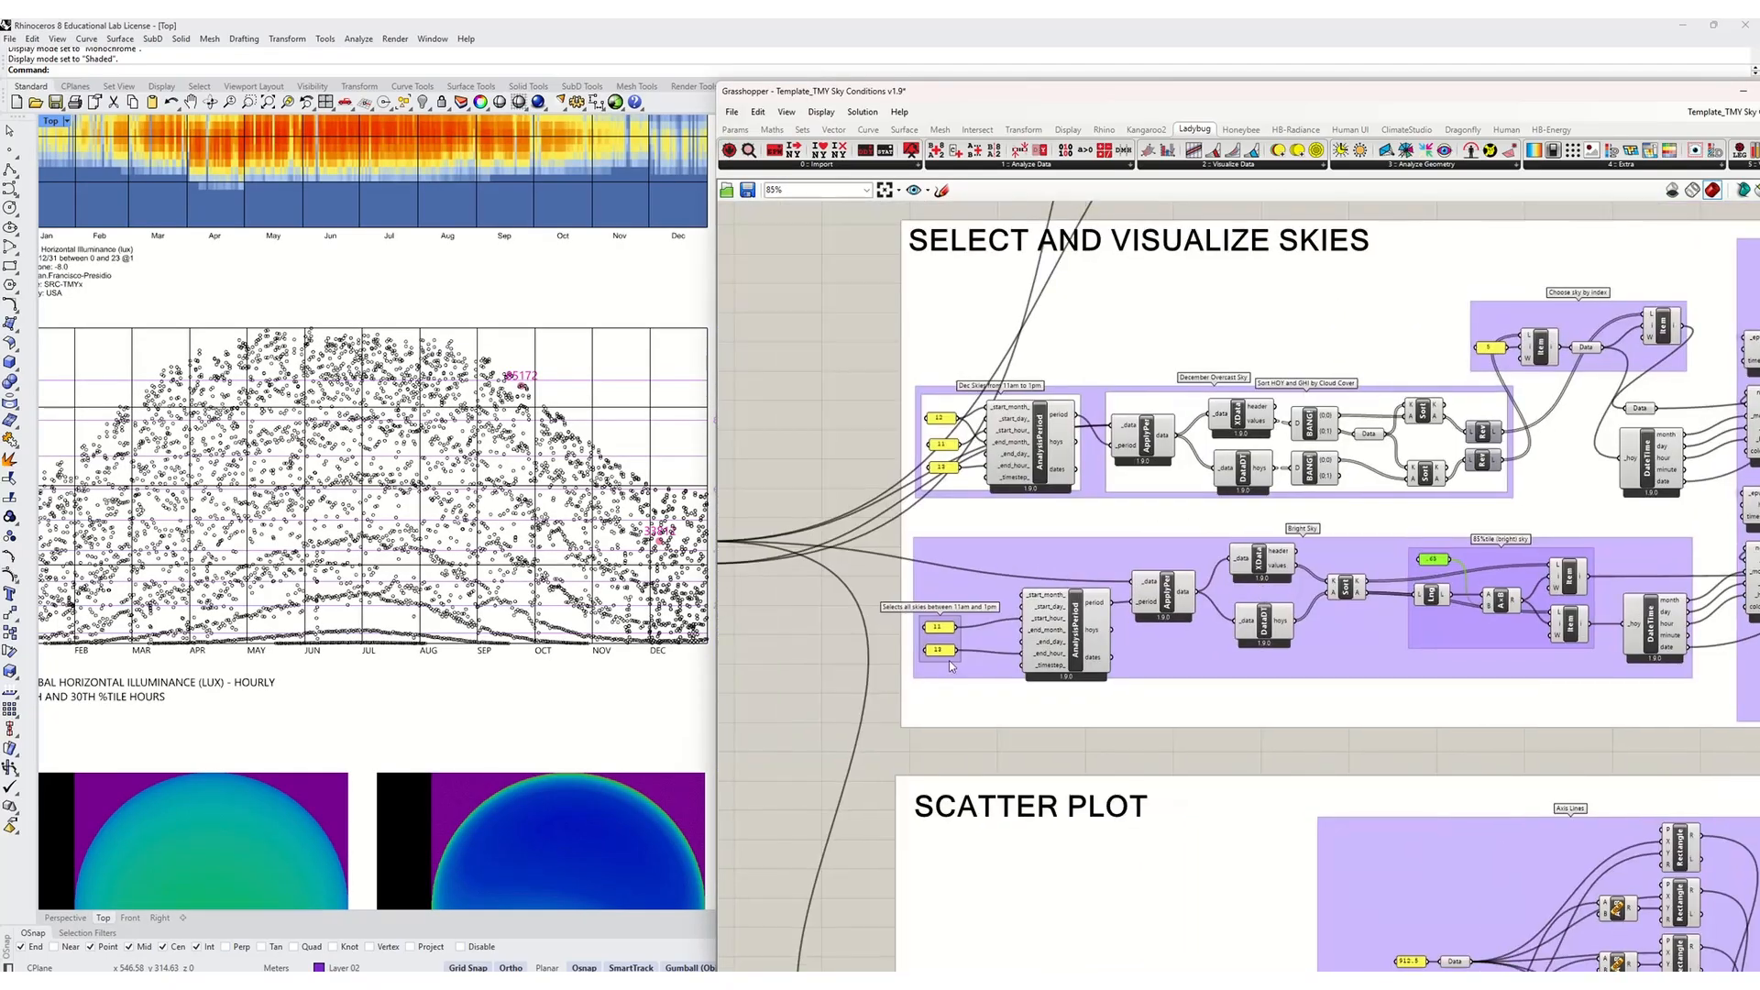
{"action": "scroll", "coordinate": [951, 657], "scroll_direction": "up", "scroll_amount": 5}
{"action": "right_click_drag", "start_coordinate": [1497, 636], "coordinate": [1004, 641]}
{"action": "scroll", "coordinate": [449, 417], "scroll_direction": "up", "scroll_amount": 3}
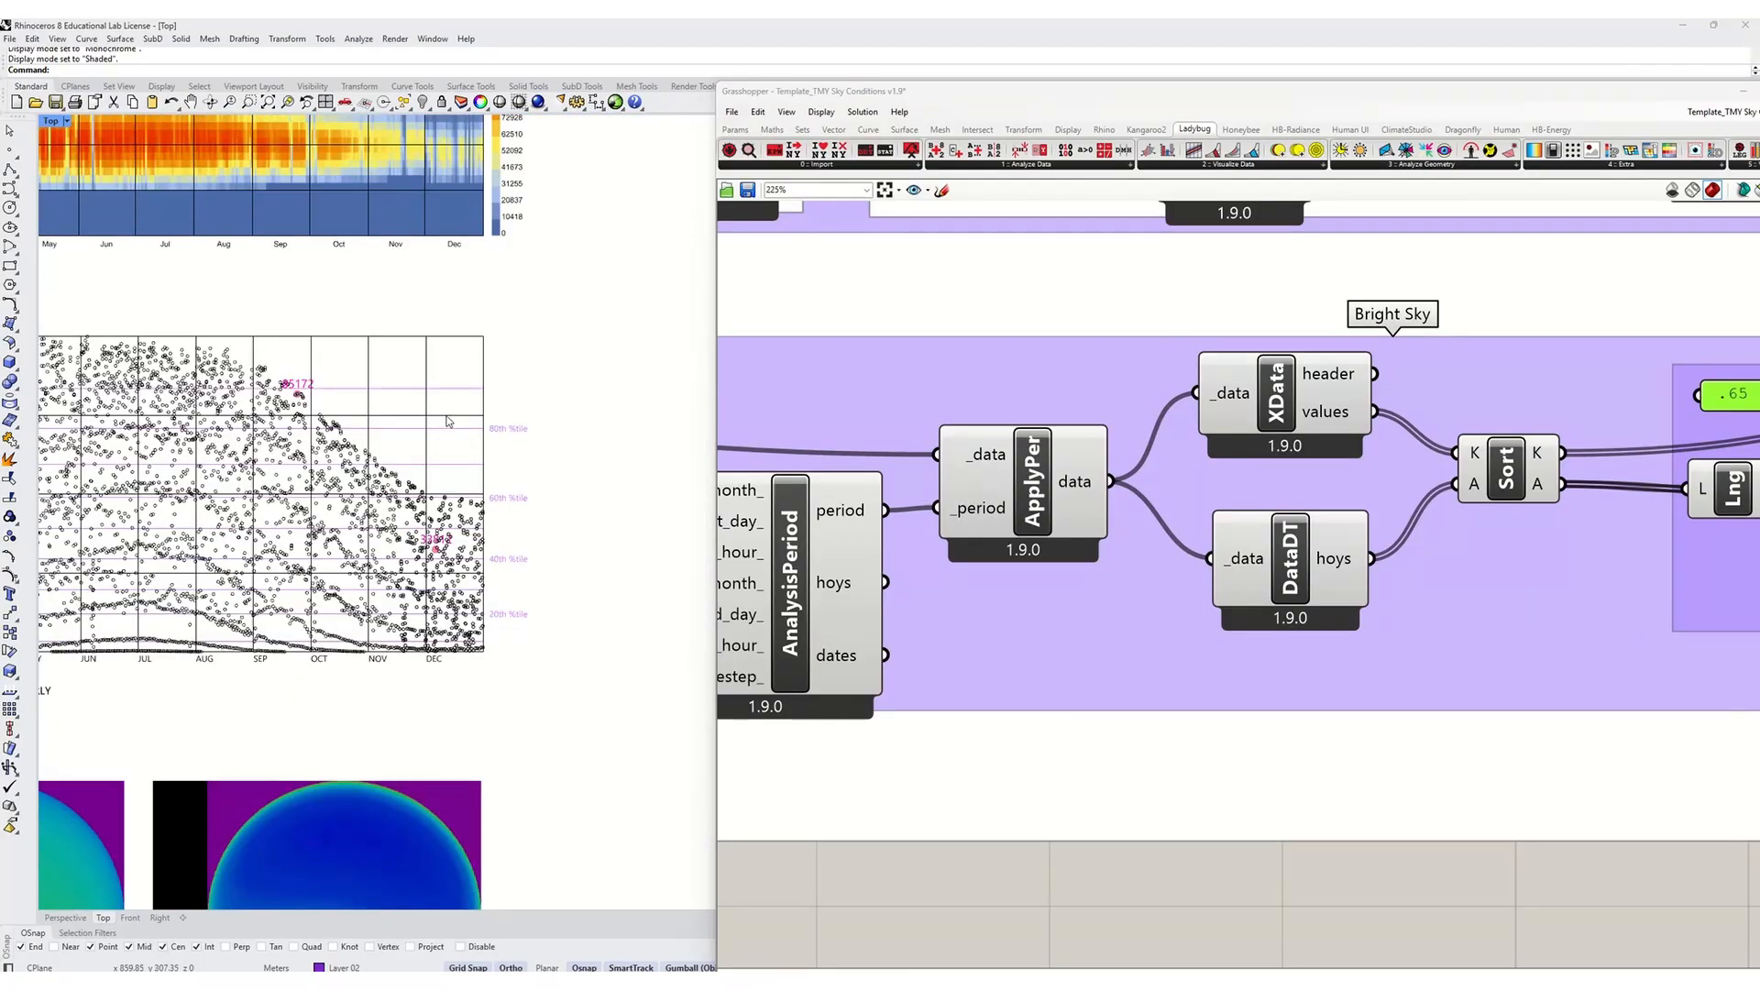
{"action": "scroll", "coordinate": [505, 434], "scroll_direction": "up", "scroll_amount": 1}
{"action": "scroll", "coordinate": [608, 600], "scroll_direction": "down", "scroll_amount": 3}
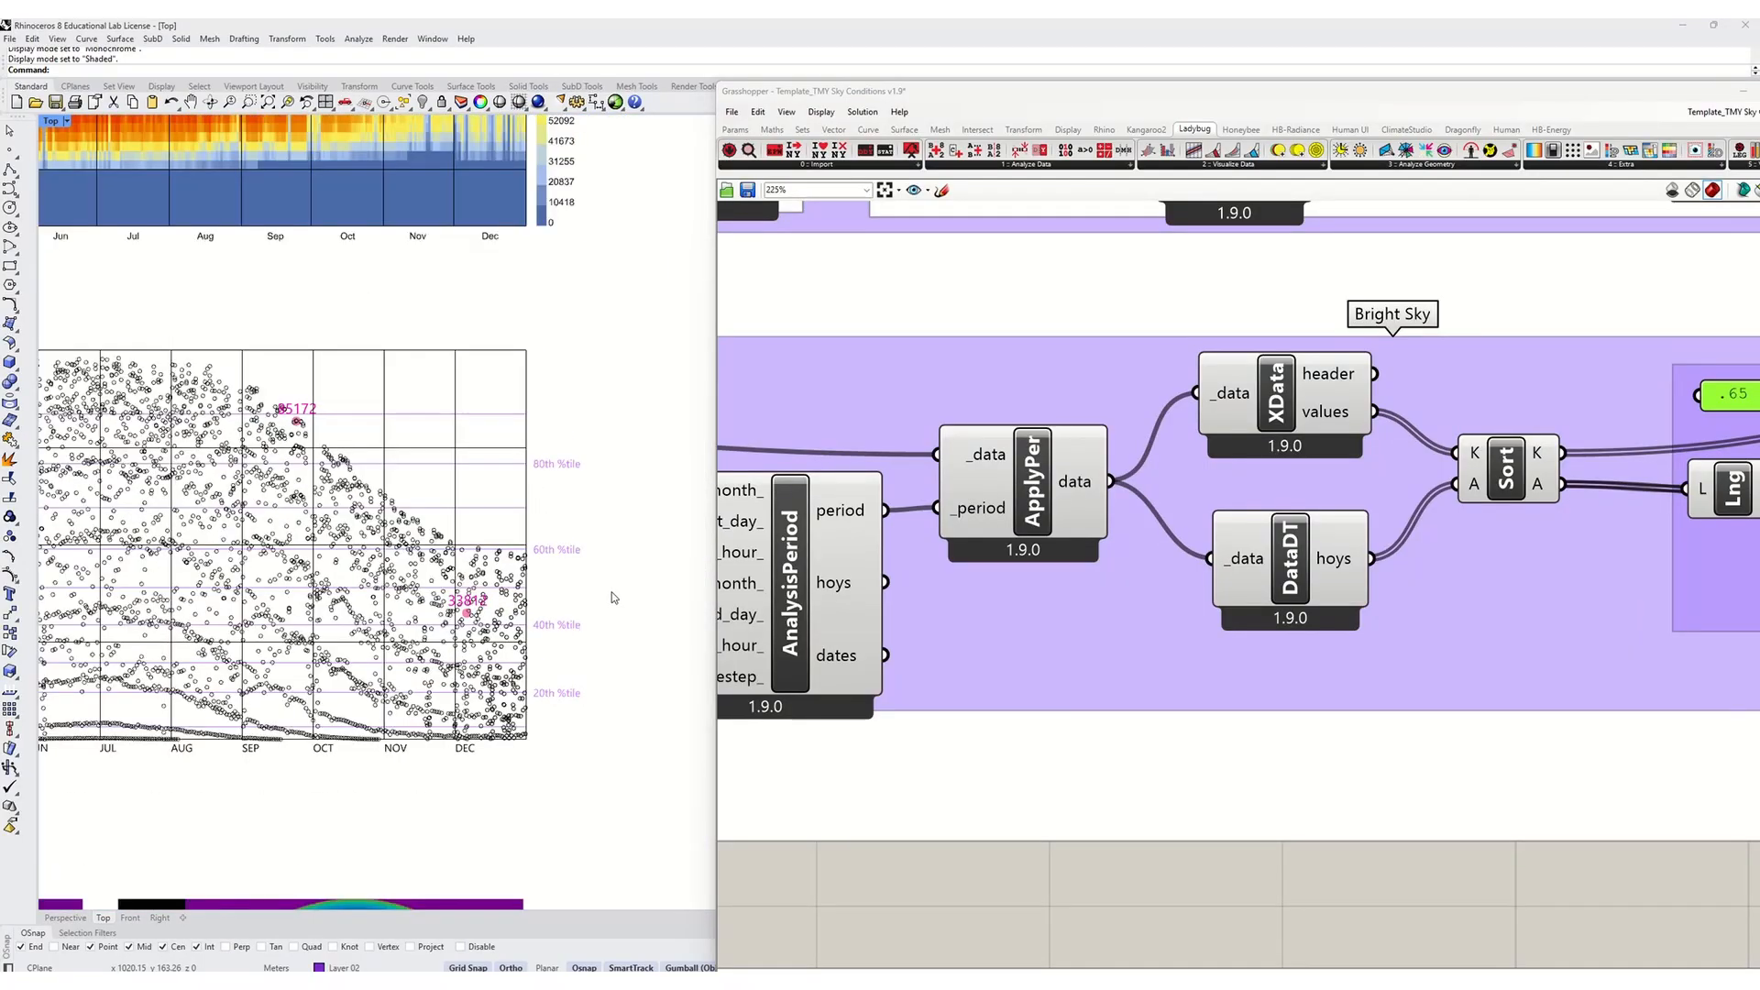
{"action": "right_click_drag", "start_coordinate": [465, 535], "coordinate": [568, 544]}
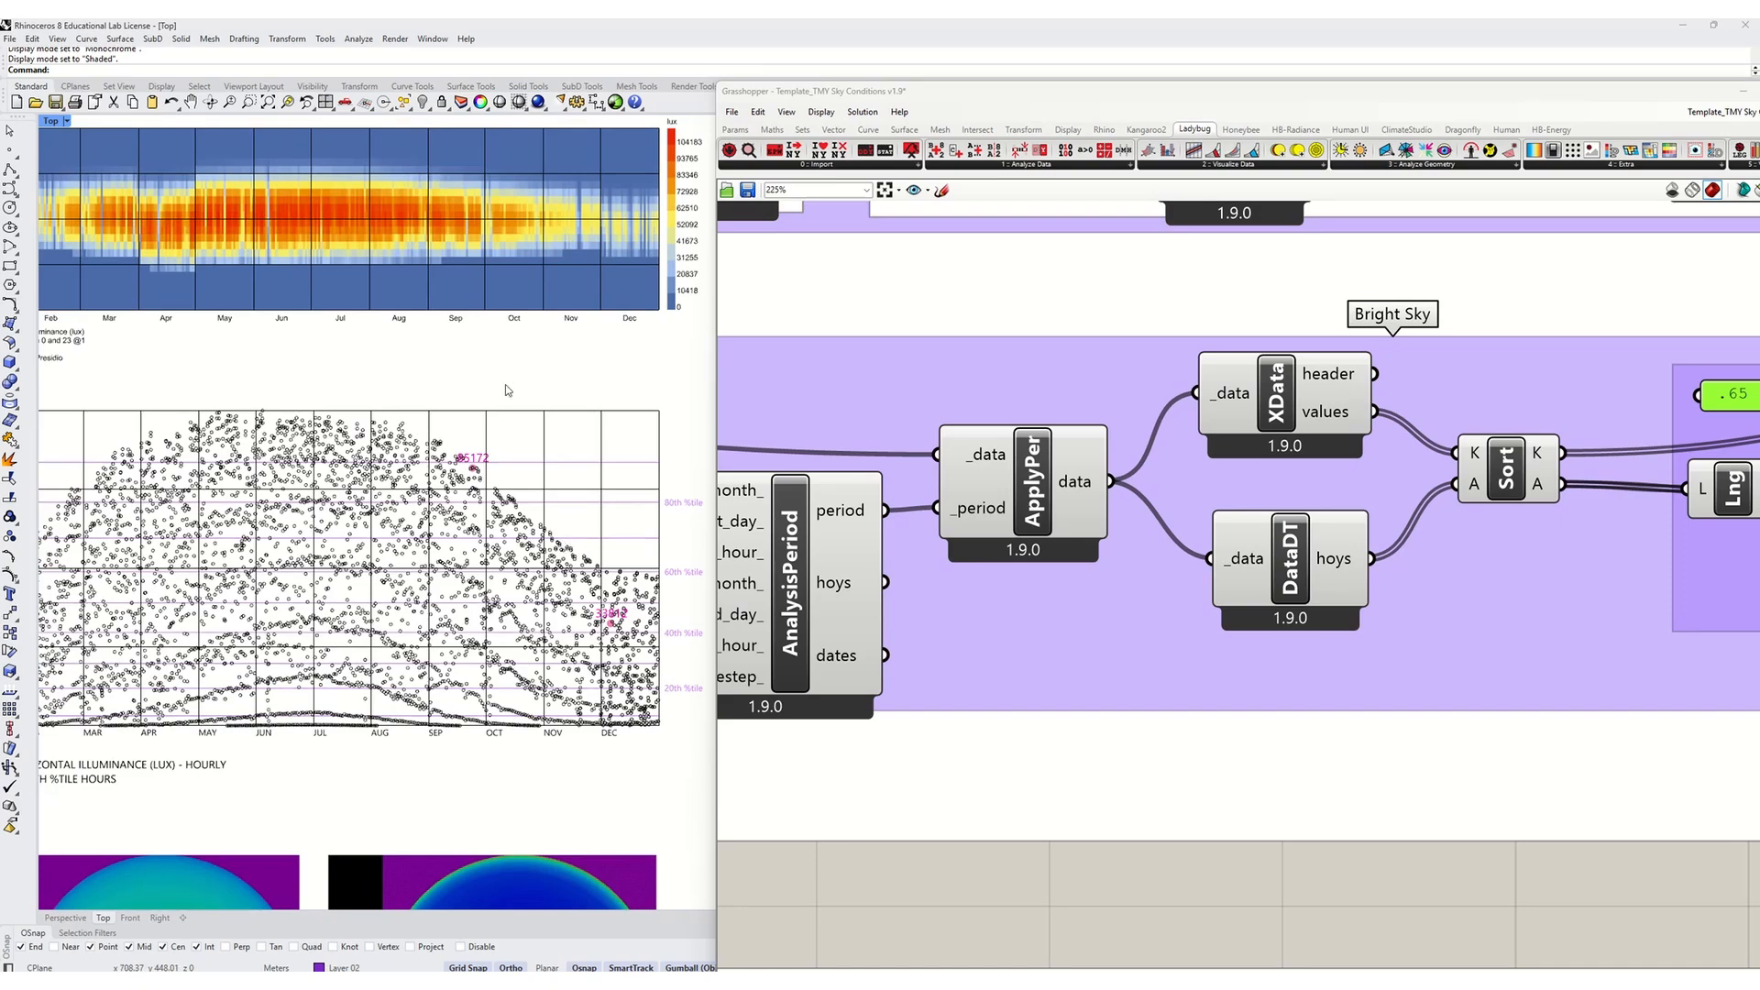
Step: Set the bright sky percentile panel back to .85 and check the scatter plot highlight and falsecolor skies in Rhino
{"action": "right_click_drag", "start_coordinate": [1426, 597], "coordinate": [1032, 575]}
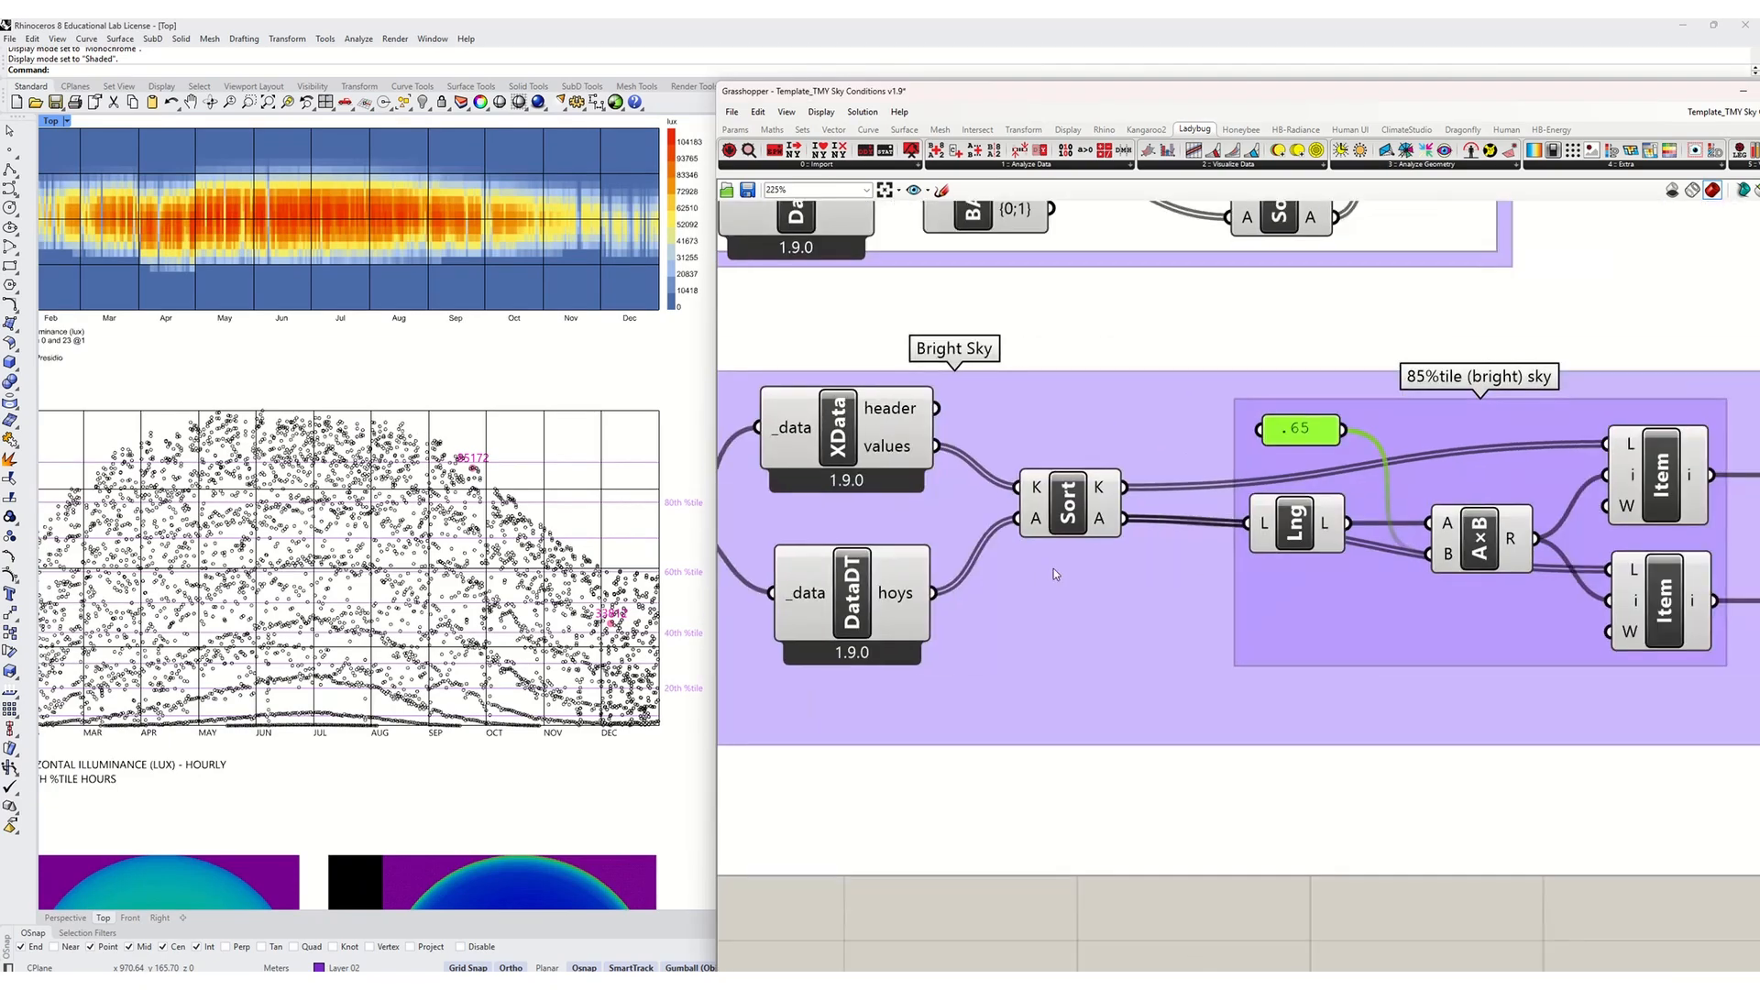
{"action": "scroll", "coordinate": [1166, 525], "scroll_direction": "down", "scroll_amount": 2}
{"action": "double_click", "coordinate": [1274, 458]}
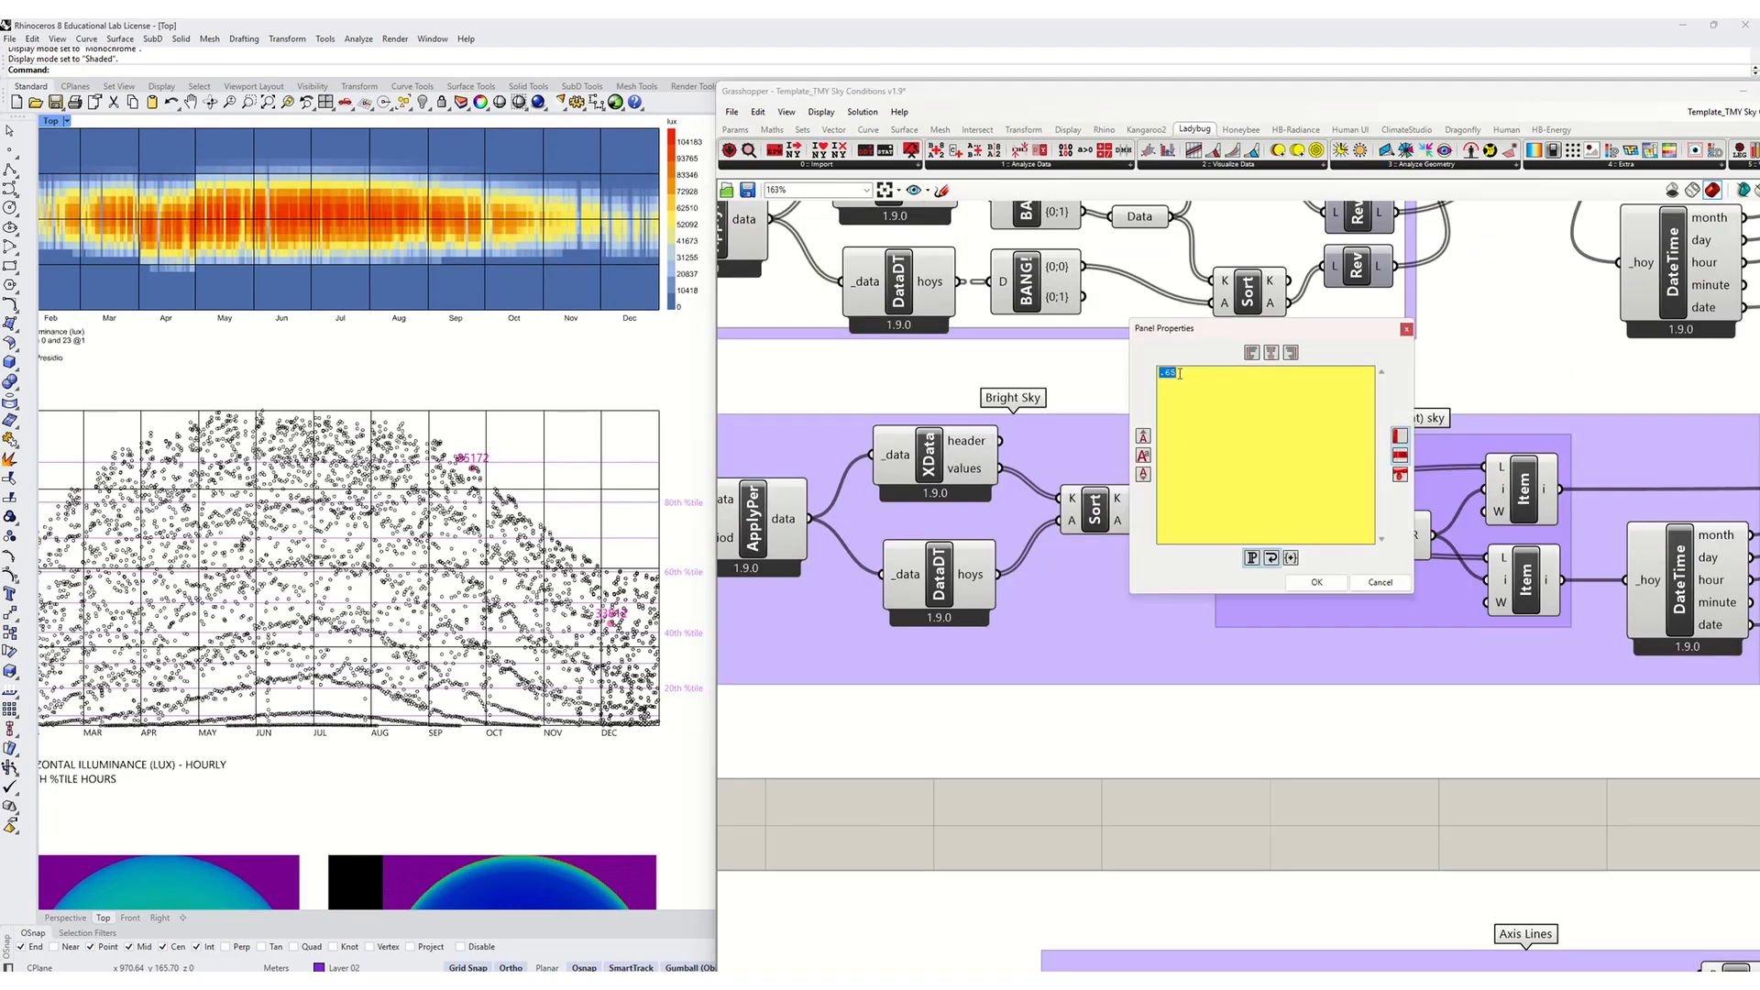
{"action": "type", "text": ".8"}
{"action": "left_click", "coordinate": [1316, 583]}
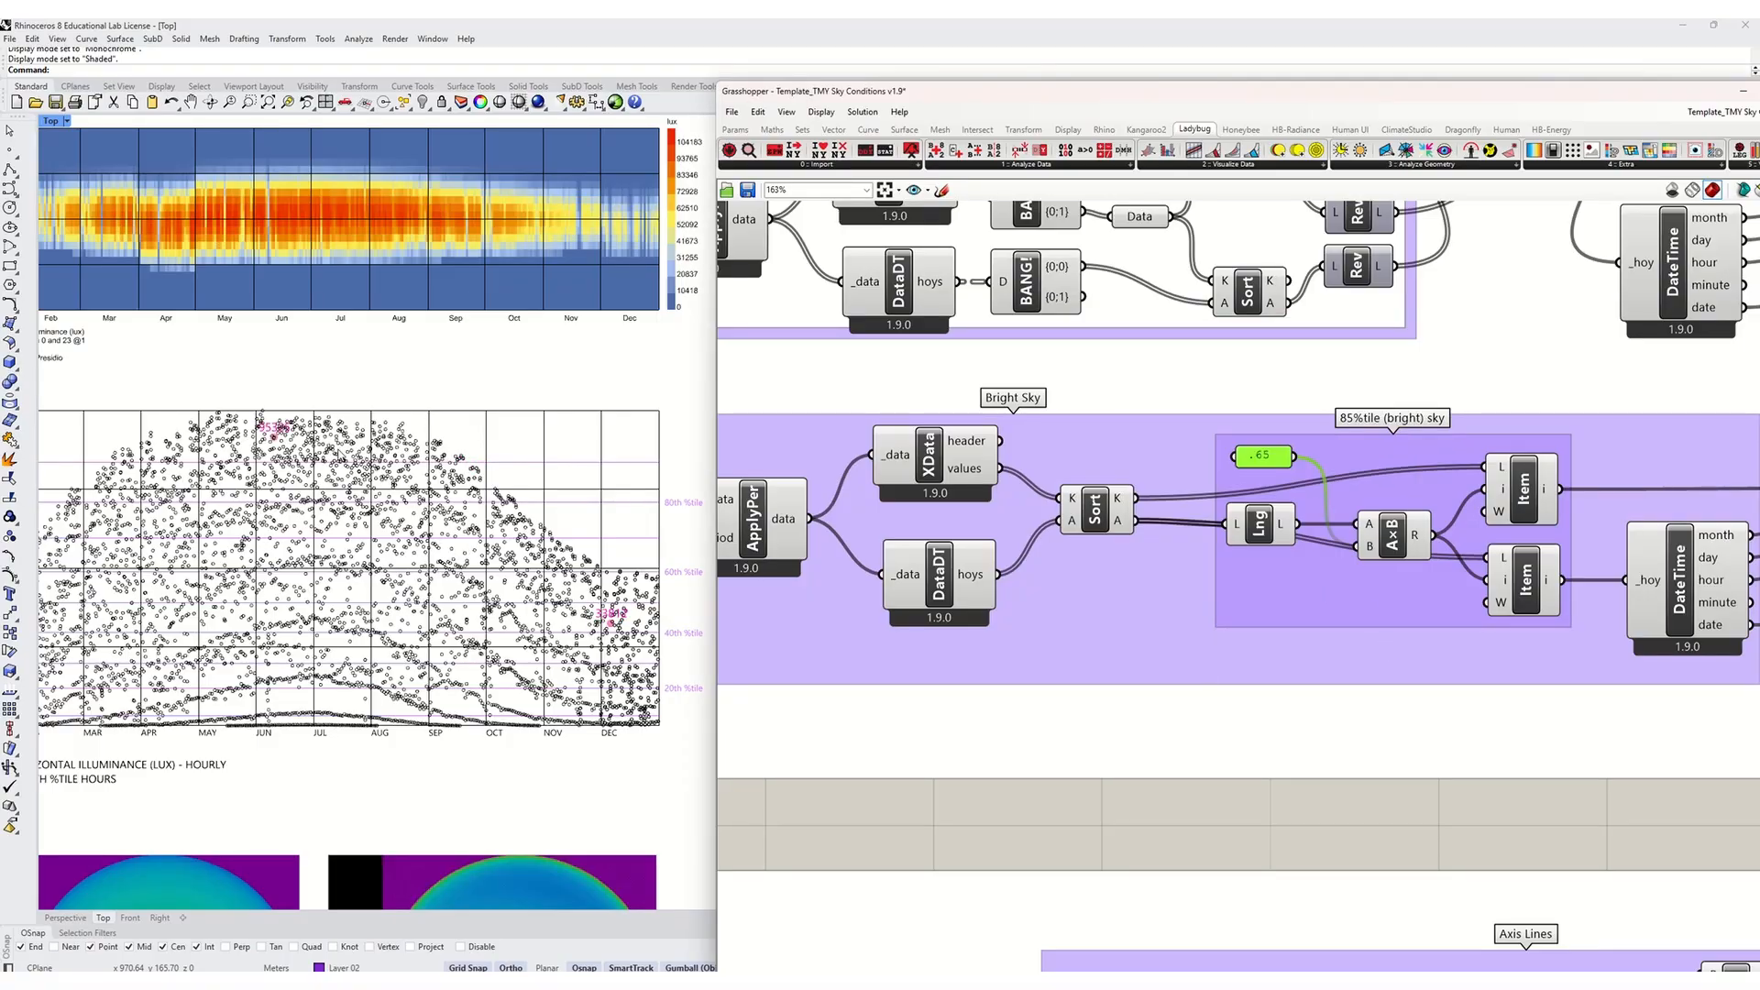
{"action": "scroll", "coordinate": [264, 431], "scroll_direction": "up", "scroll_amount": 1}
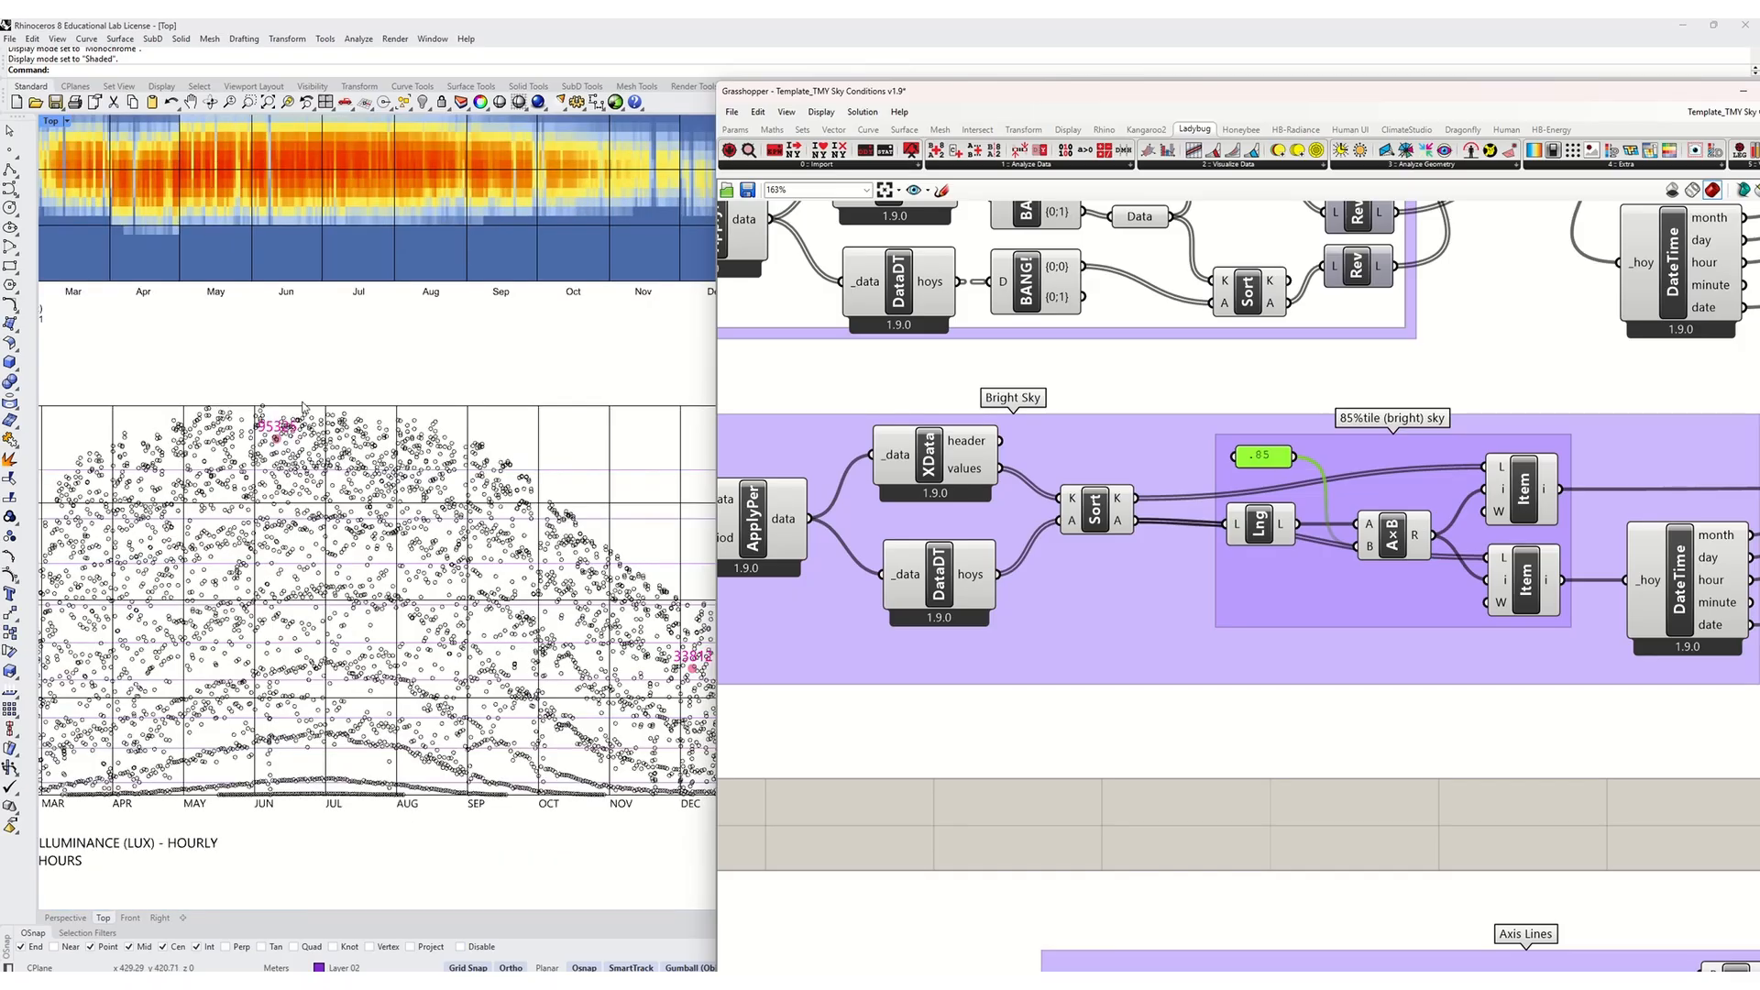
{"action": "scroll", "coordinate": [303, 410], "scroll_direction": "down", "scroll_amount": 3}
{"action": "scroll", "coordinate": [293, 405], "scroll_direction": "down", "scroll_amount": 1}
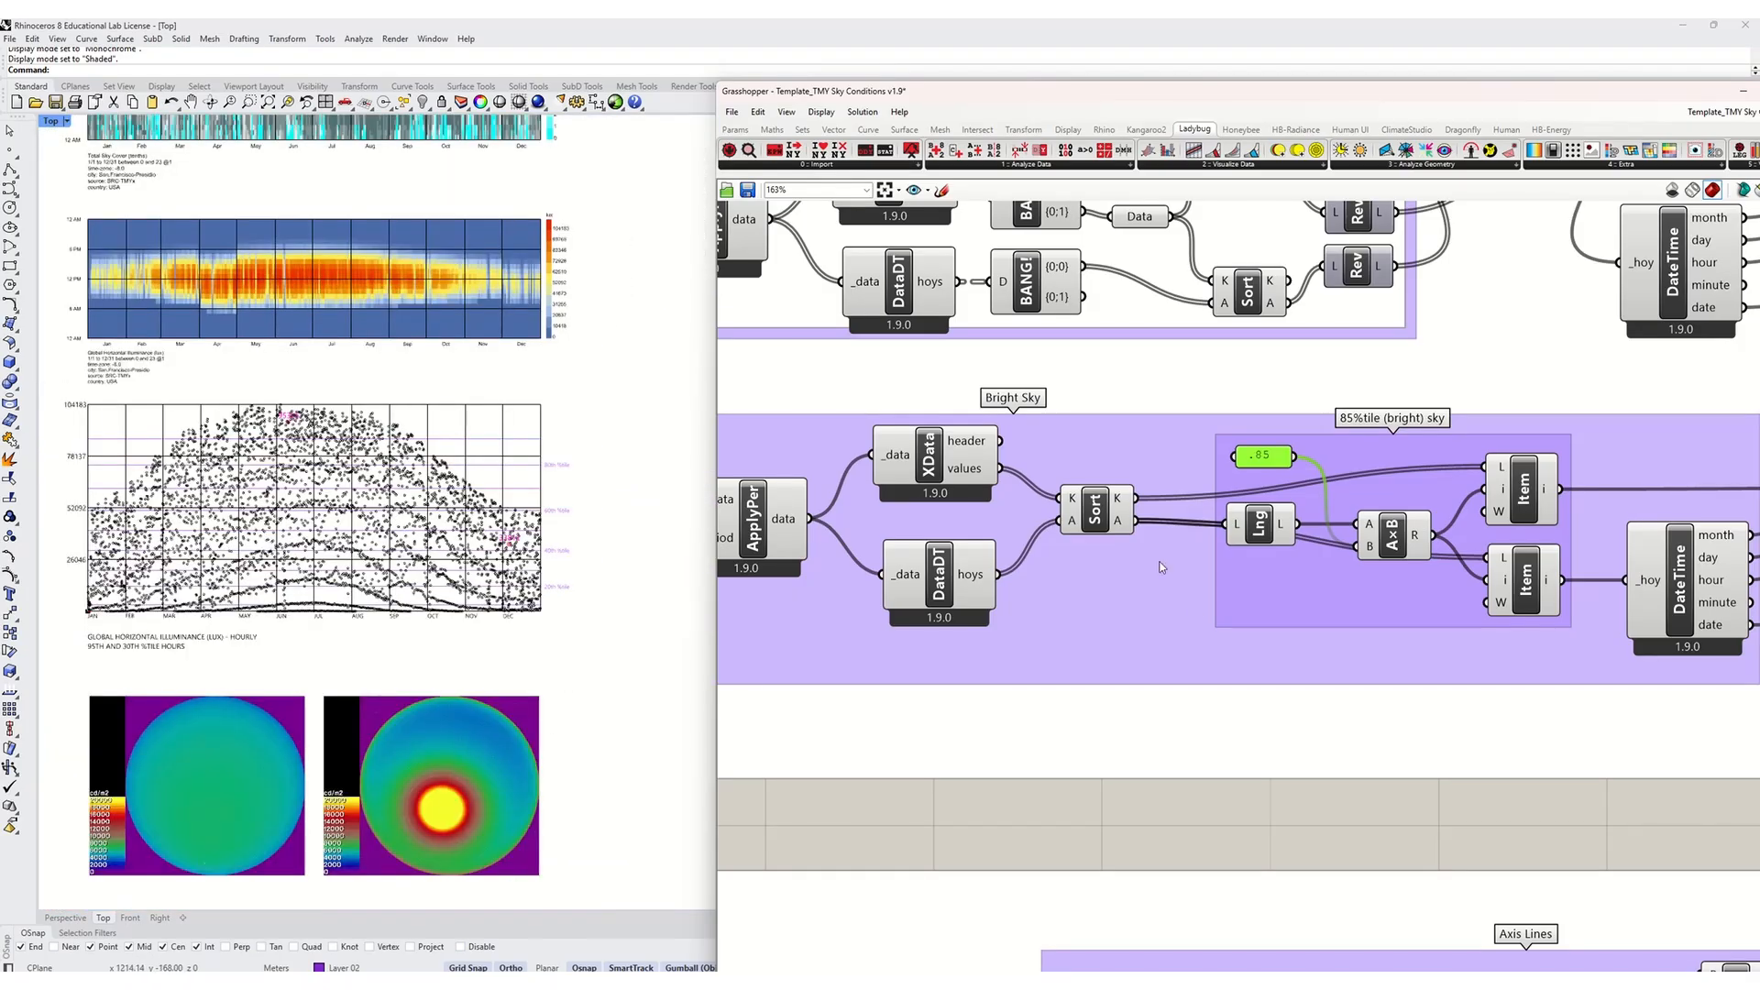
Step: Examine how the ClimateBased and VizSky components feed the date, illuminance and HDR panels, and view the bright falsecolor sky up close
{"action": "scroll", "coordinate": [1274, 646], "scroll_direction": "down", "scroll_amount": 5}
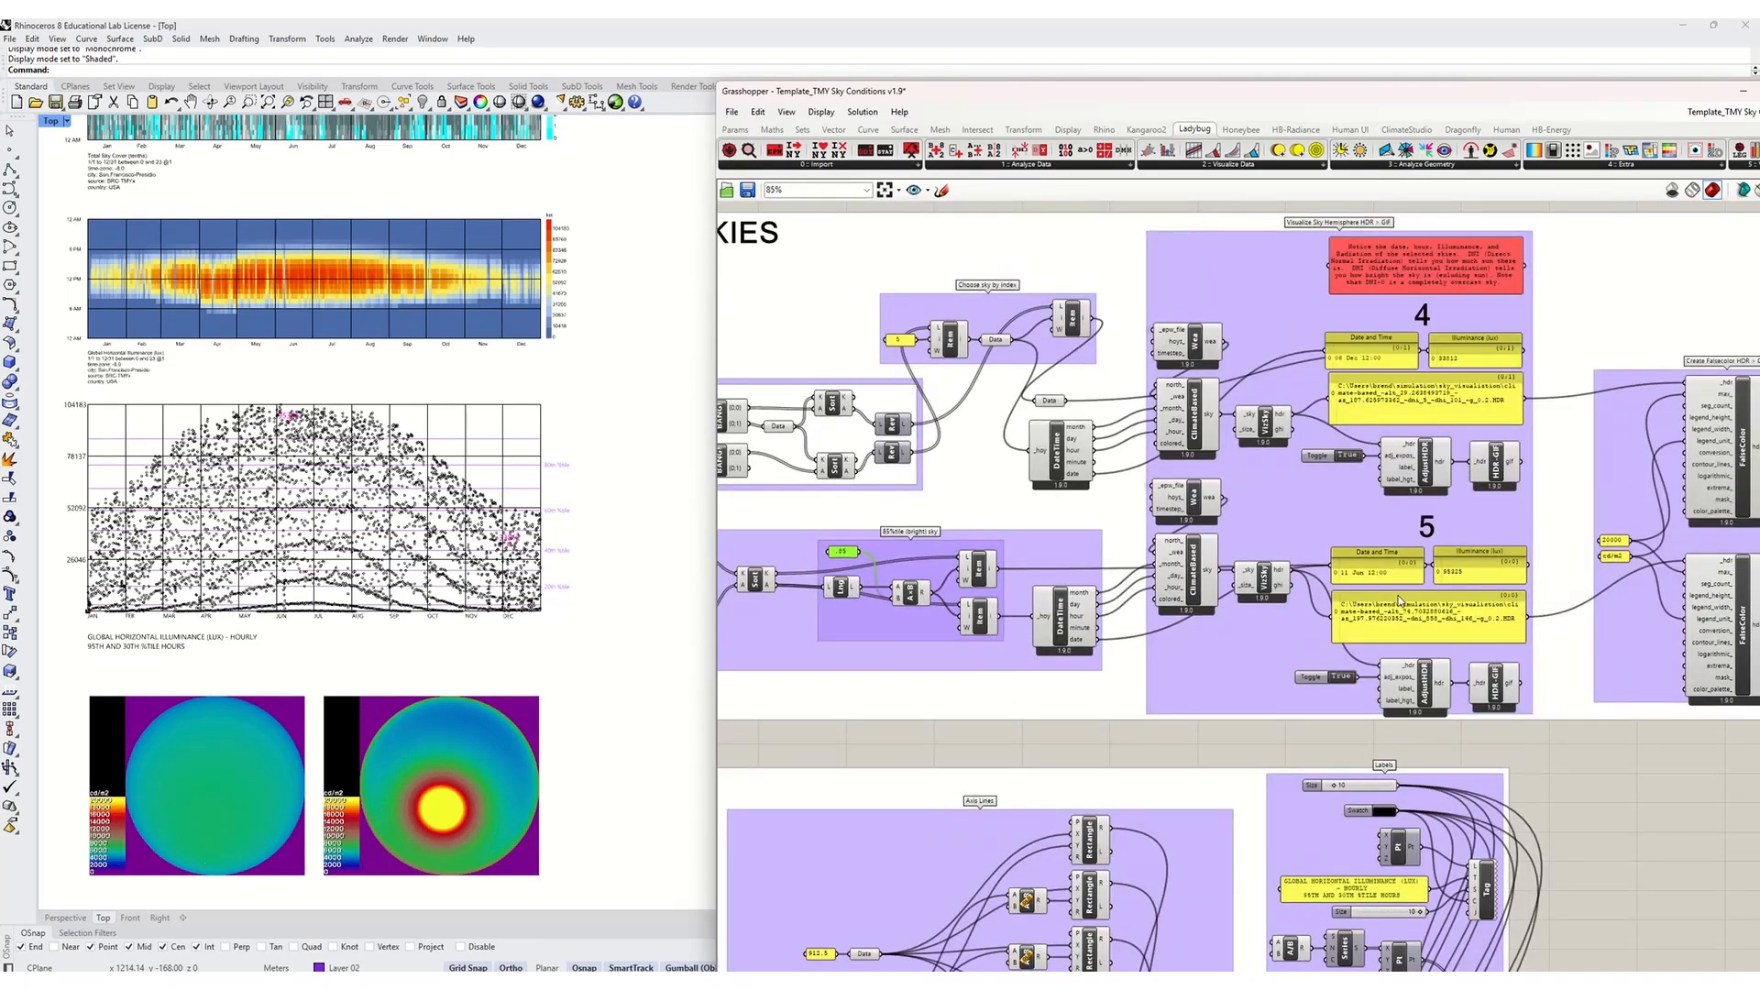
{"action": "scroll", "coordinate": [1402, 597], "scroll_direction": "up", "scroll_amount": 5}
{"action": "scroll", "coordinate": [1462, 710], "scroll_direction": "down", "scroll_amount": 4}
{"action": "scroll", "coordinate": [1024, 654], "scroll_direction": "up", "scroll_amount": 4}
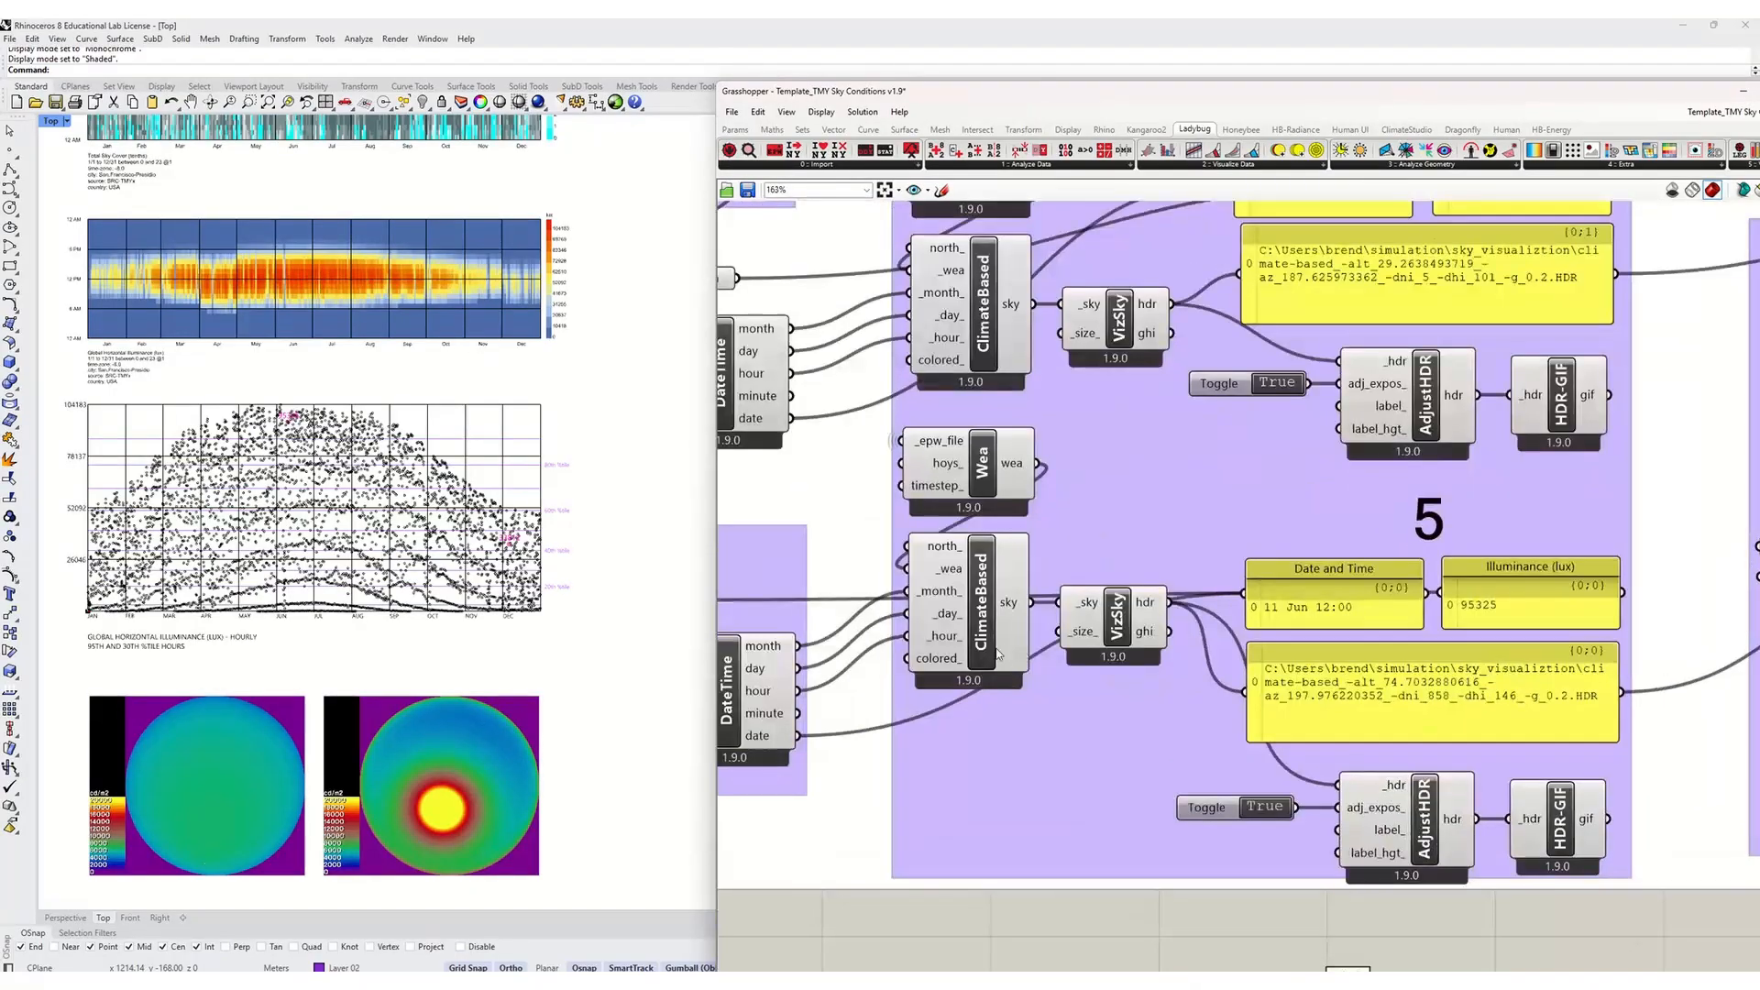
{"action": "right_click_drag", "start_coordinate": [1517, 612], "coordinate": [1175, 609]}
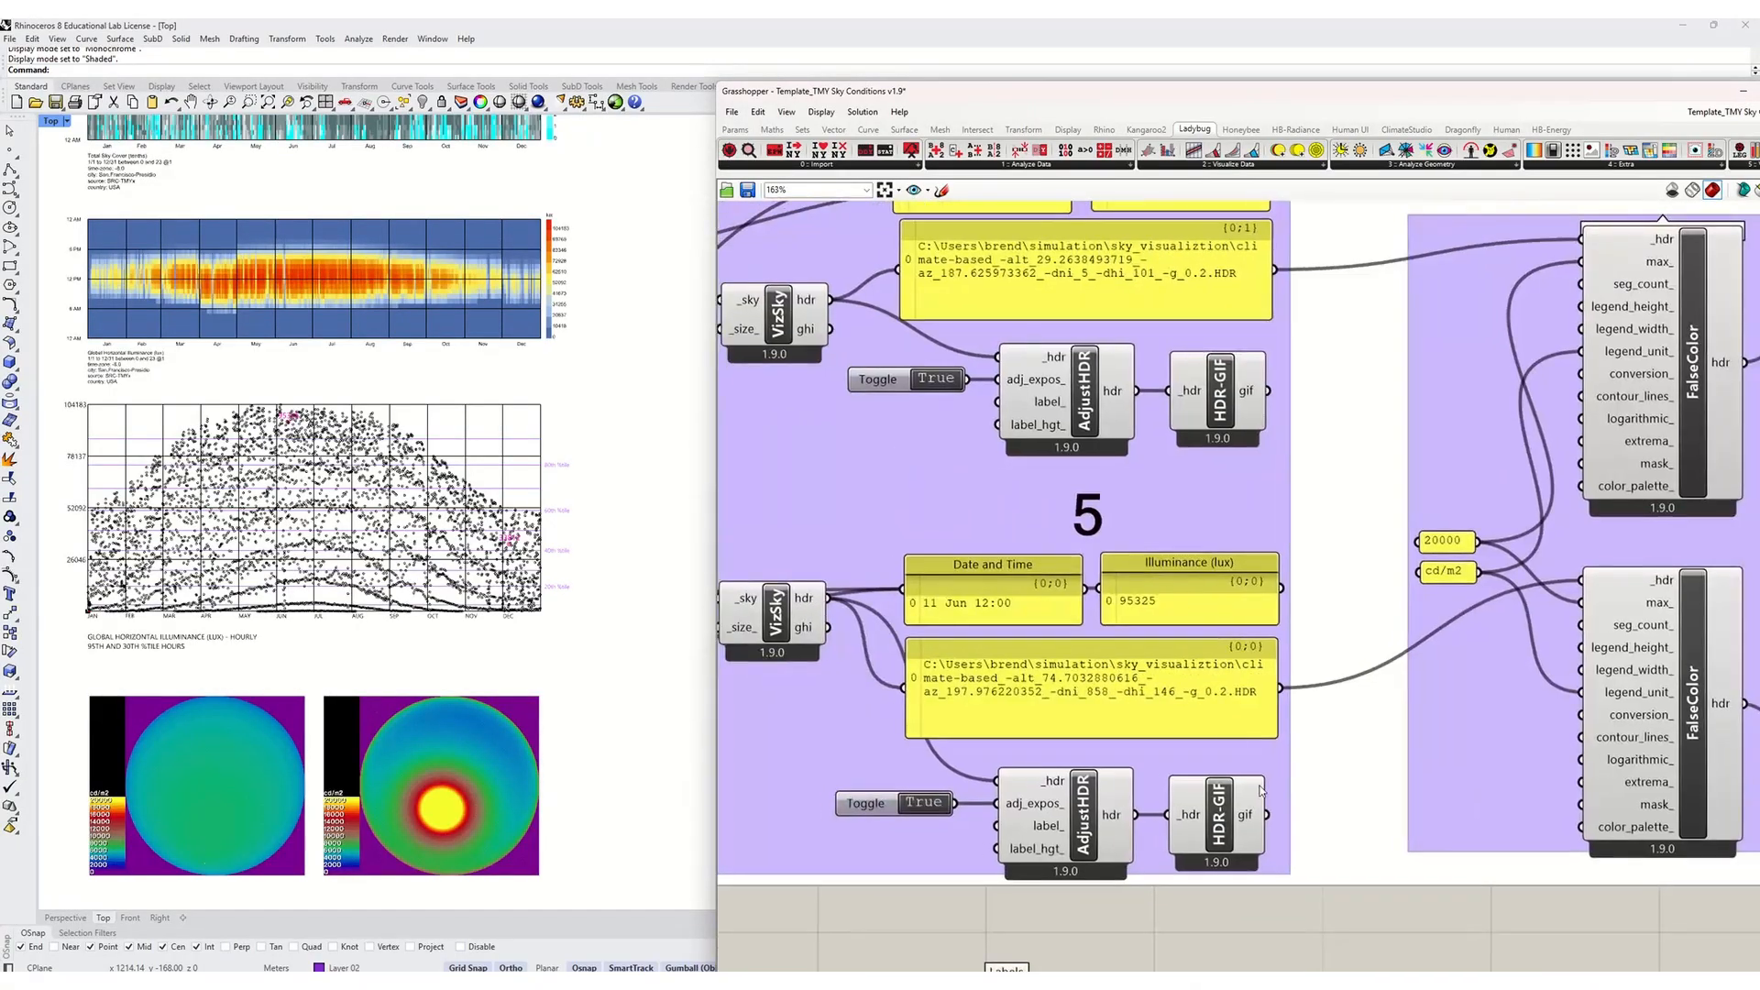
{"action": "scroll", "coordinate": [1327, 786], "scroll_direction": "down", "scroll_amount": 1}
{"action": "right_click_drag", "start_coordinate": [1338, 807], "coordinate": [1513, 784]}
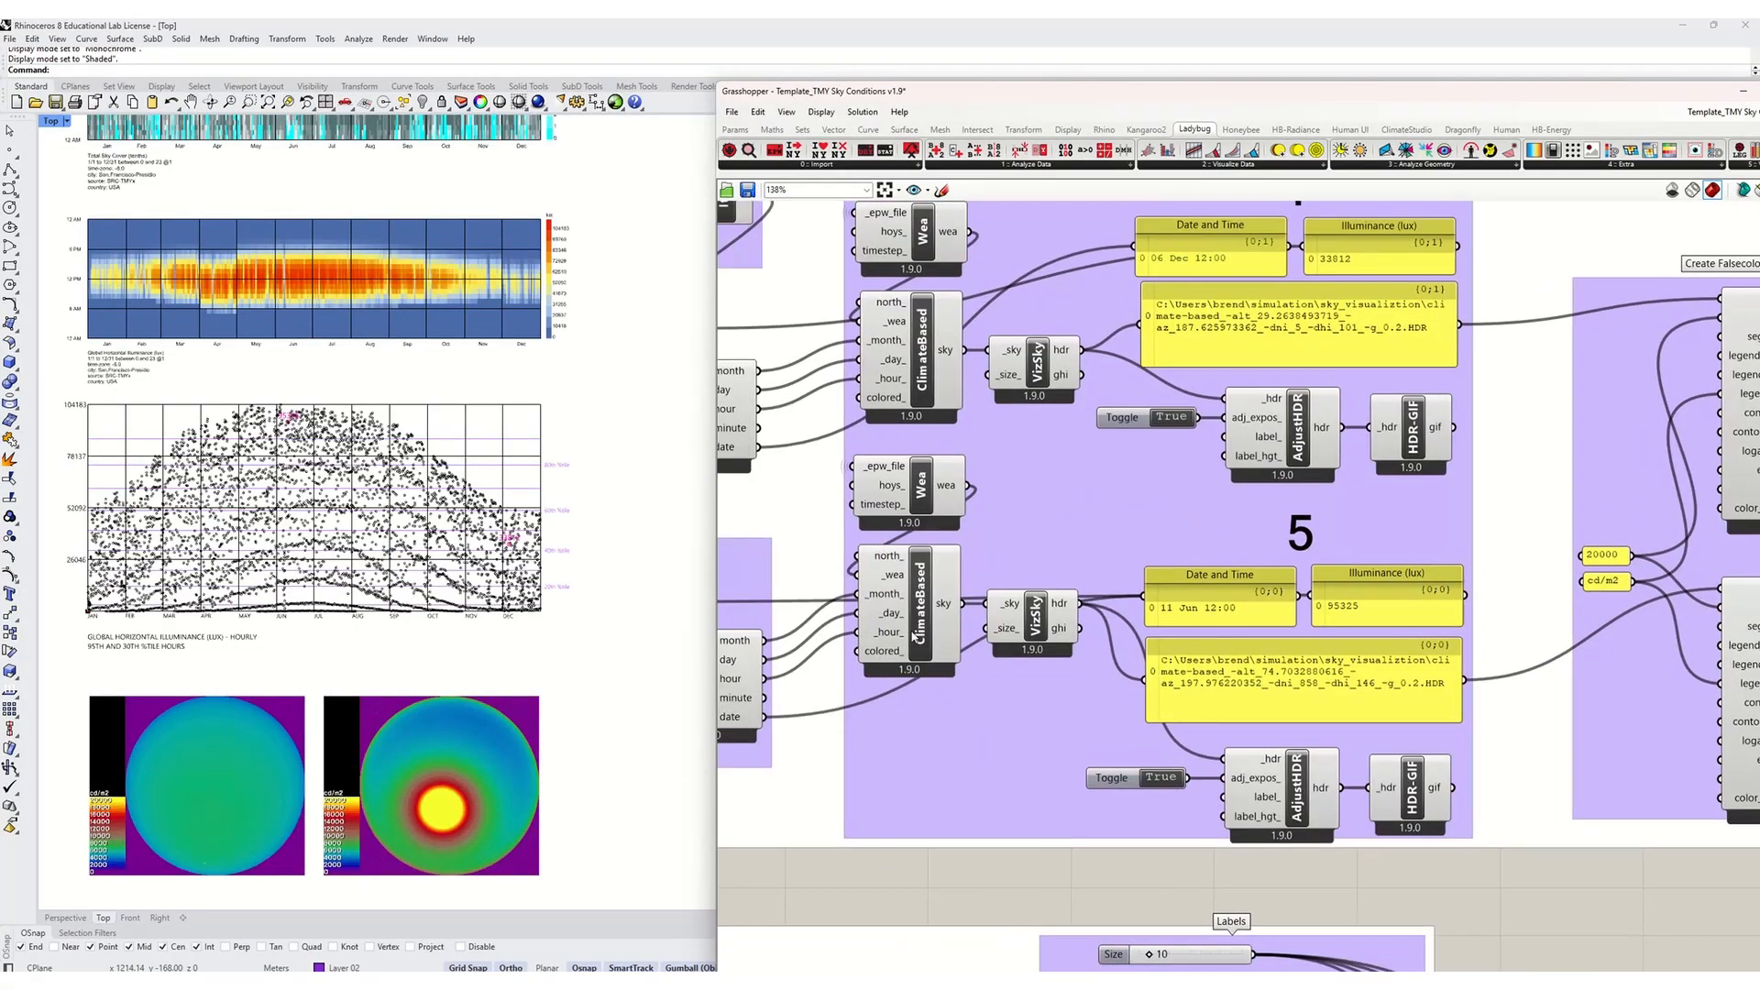
{"action": "left_click", "coordinate": [1044, 621]}
{"action": "left_click_drag", "start_coordinate": [1044, 621], "coordinate": [1047, 620]}
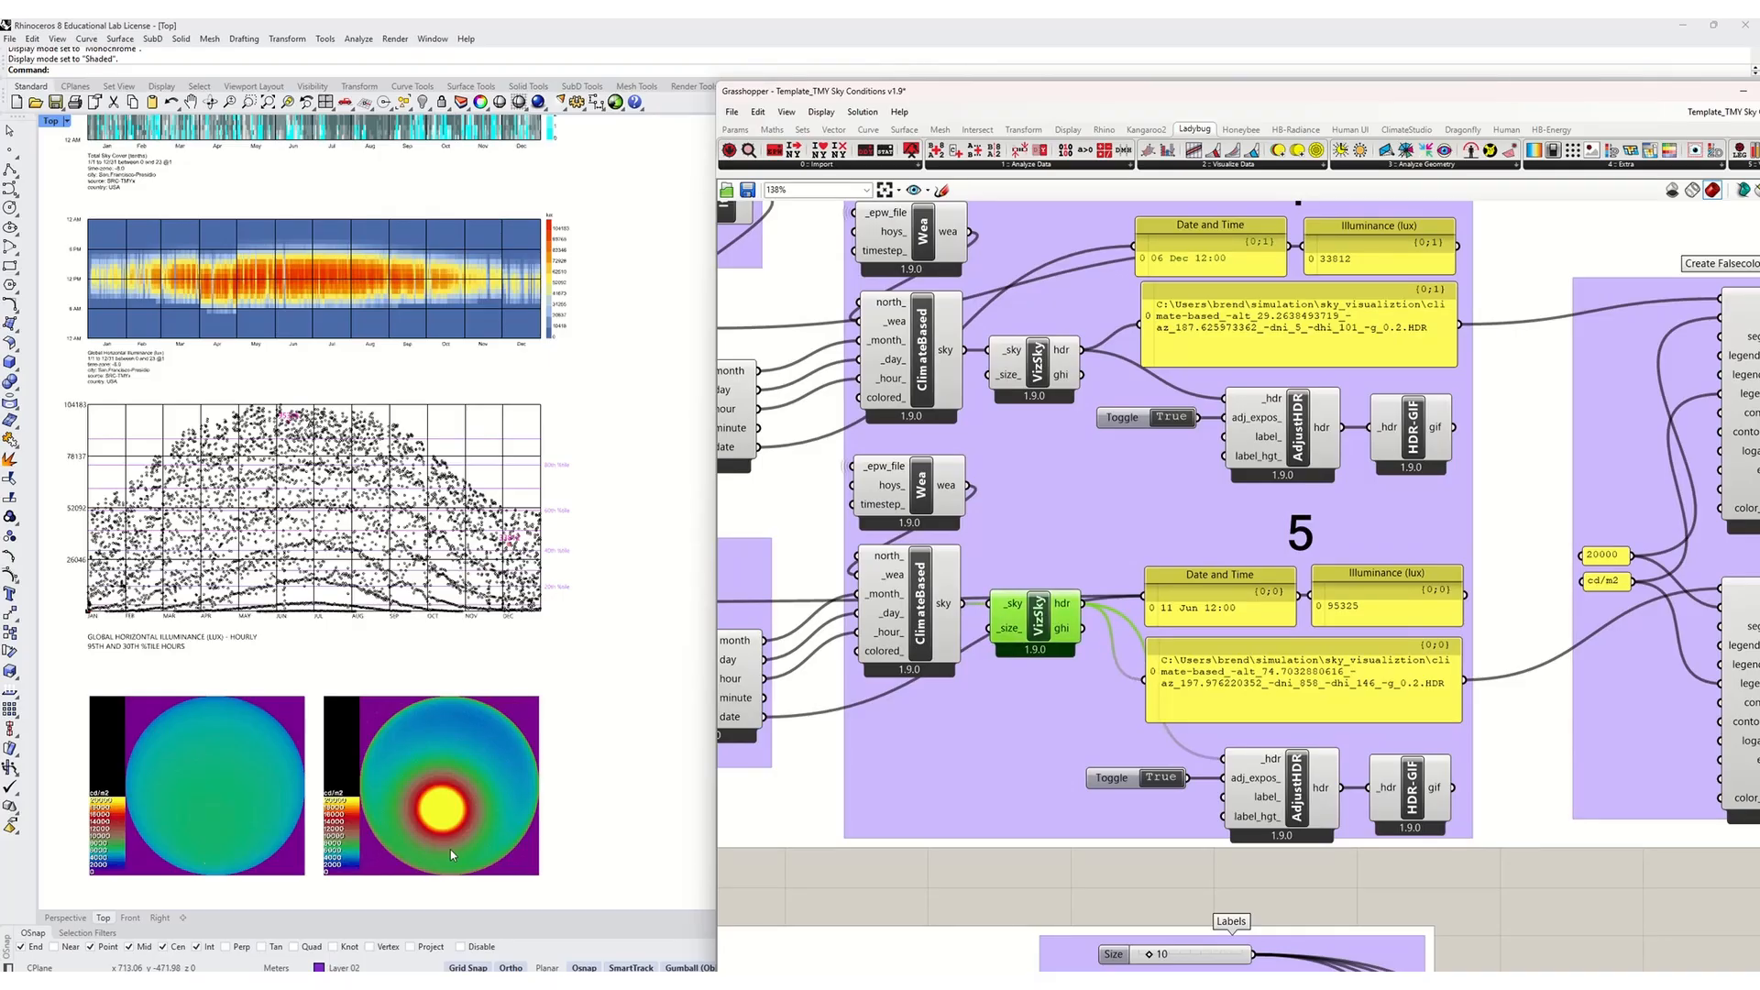
{"action": "scroll", "coordinate": [449, 869], "scroll_direction": "up", "scroll_amount": 1}
{"action": "scroll", "coordinate": [449, 869], "scroll_direction": "up", "scroll_amount": 3}
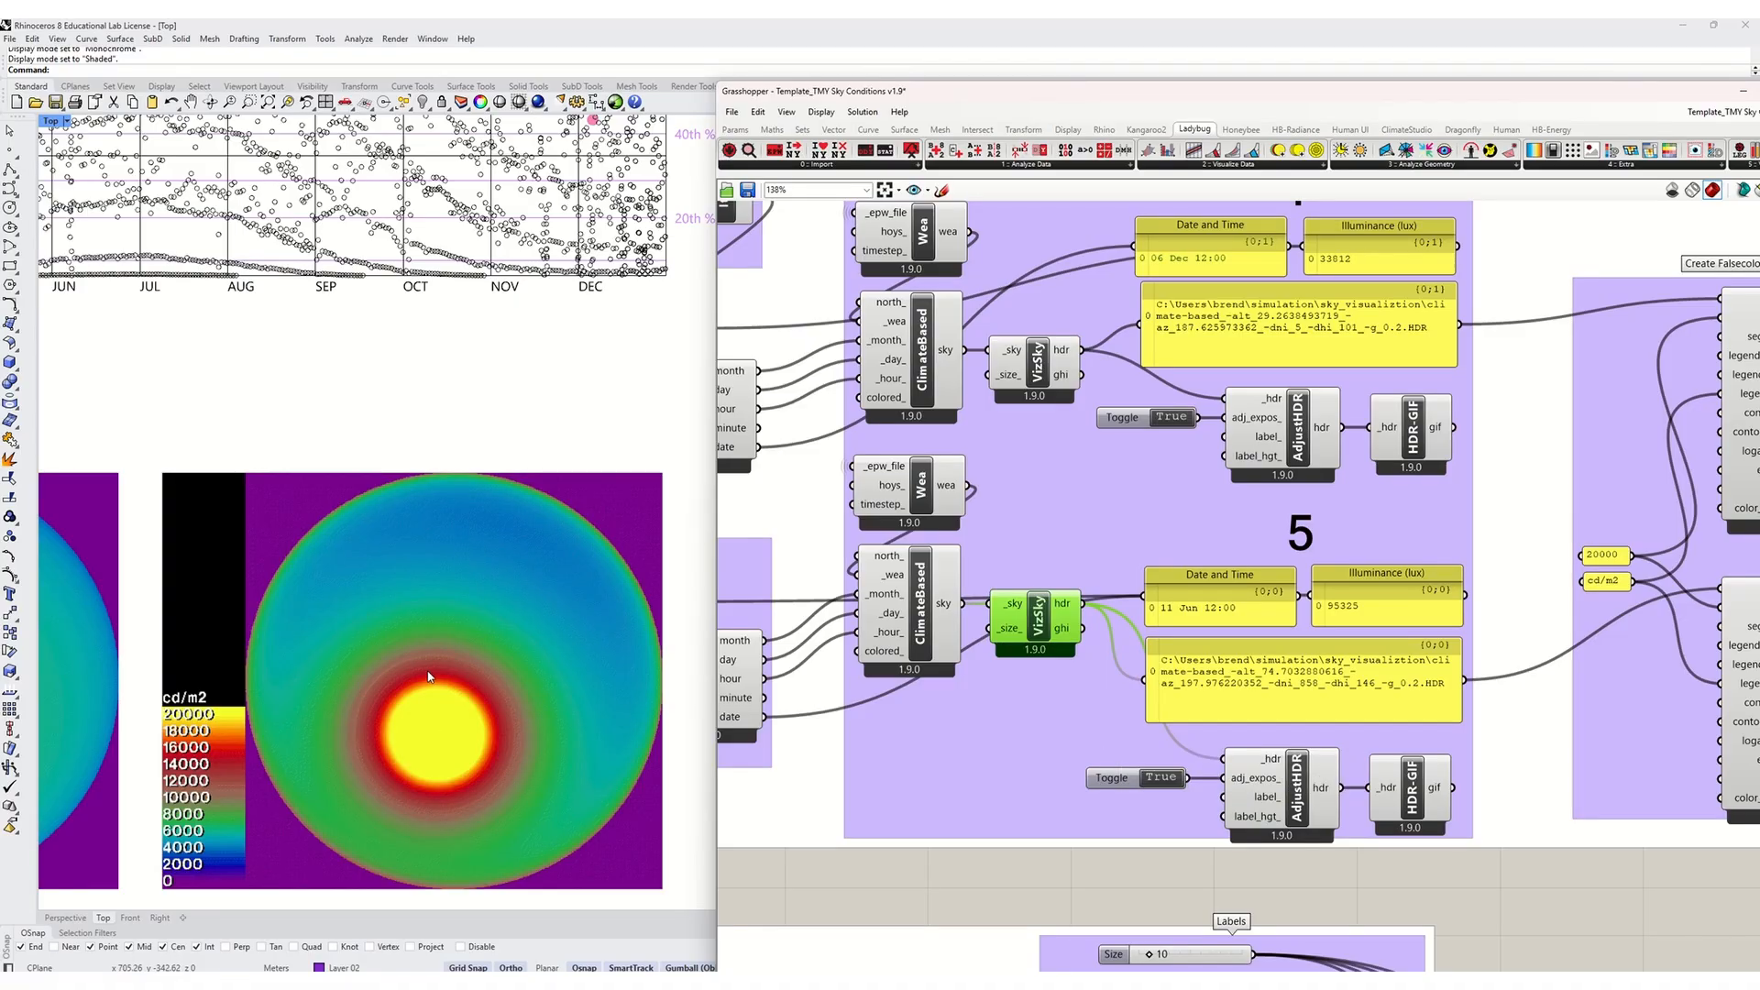
{"action": "scroll", "coordinate": [428, 677], "scroll_direction": "down", "scroll_amount": 2}
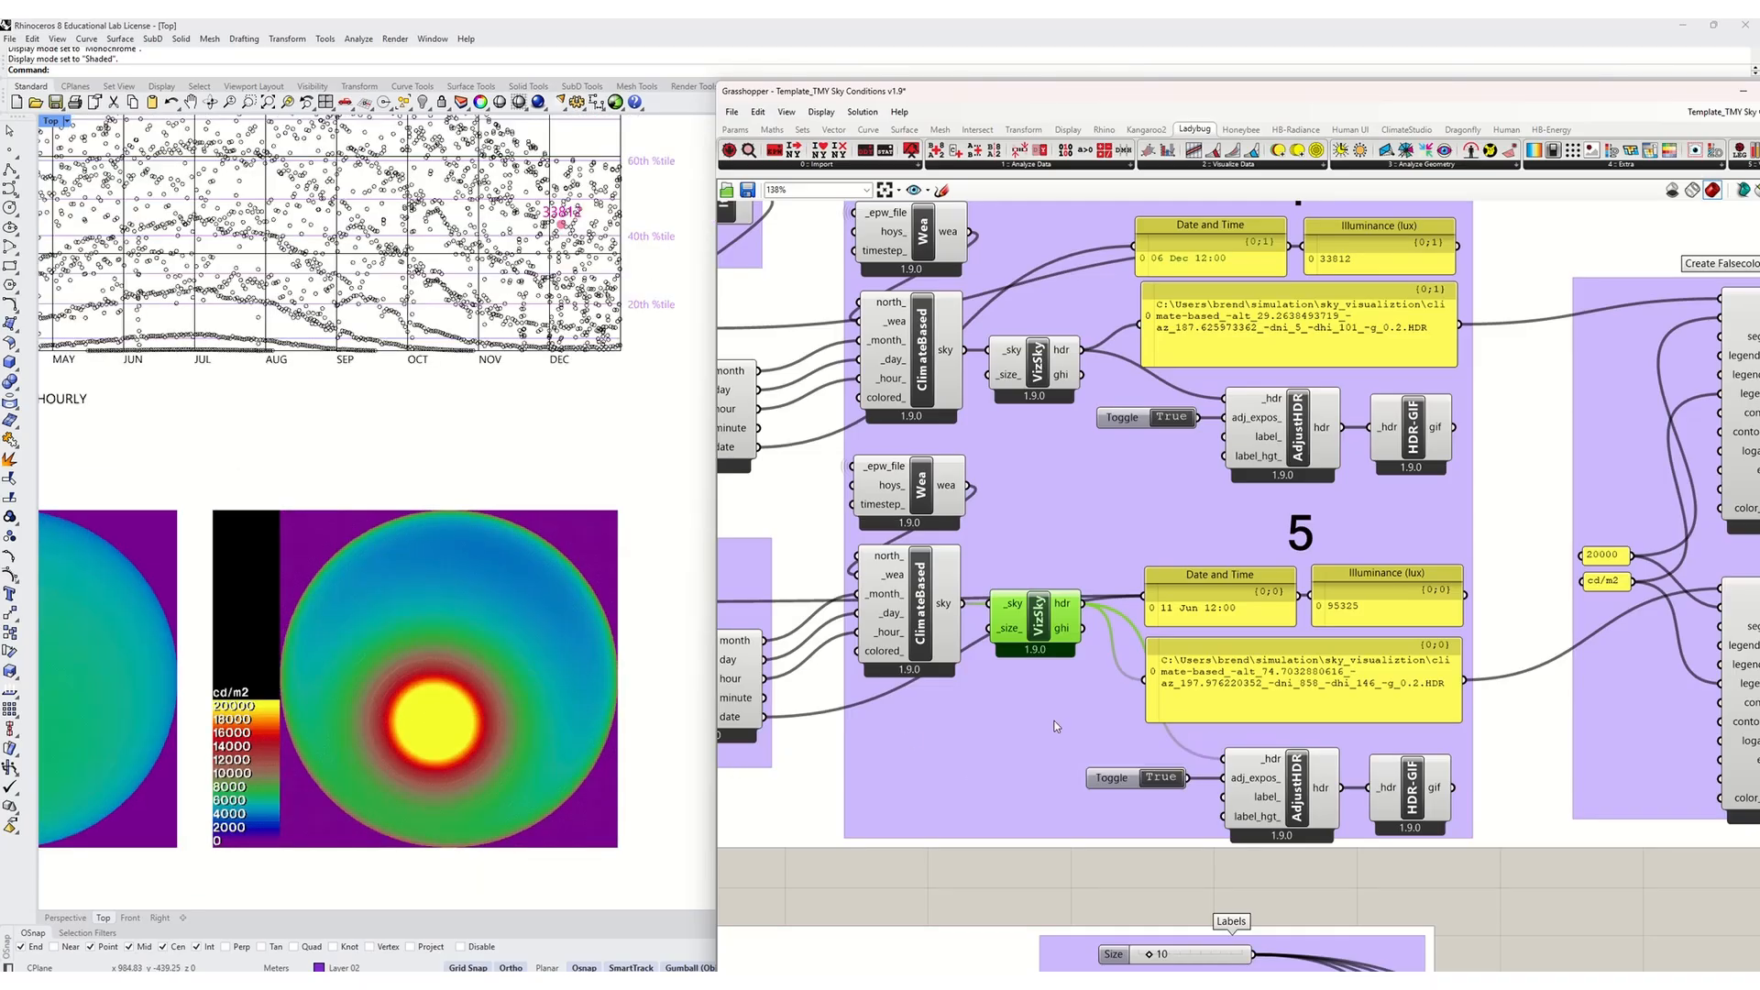
Step: Set the shared maximum value of both FalseColor components to 80000 cd/m2
{"action": "scroll", "coordinate": [1081, 713], "scroll_direction": "down", "scroll_amount": 4}
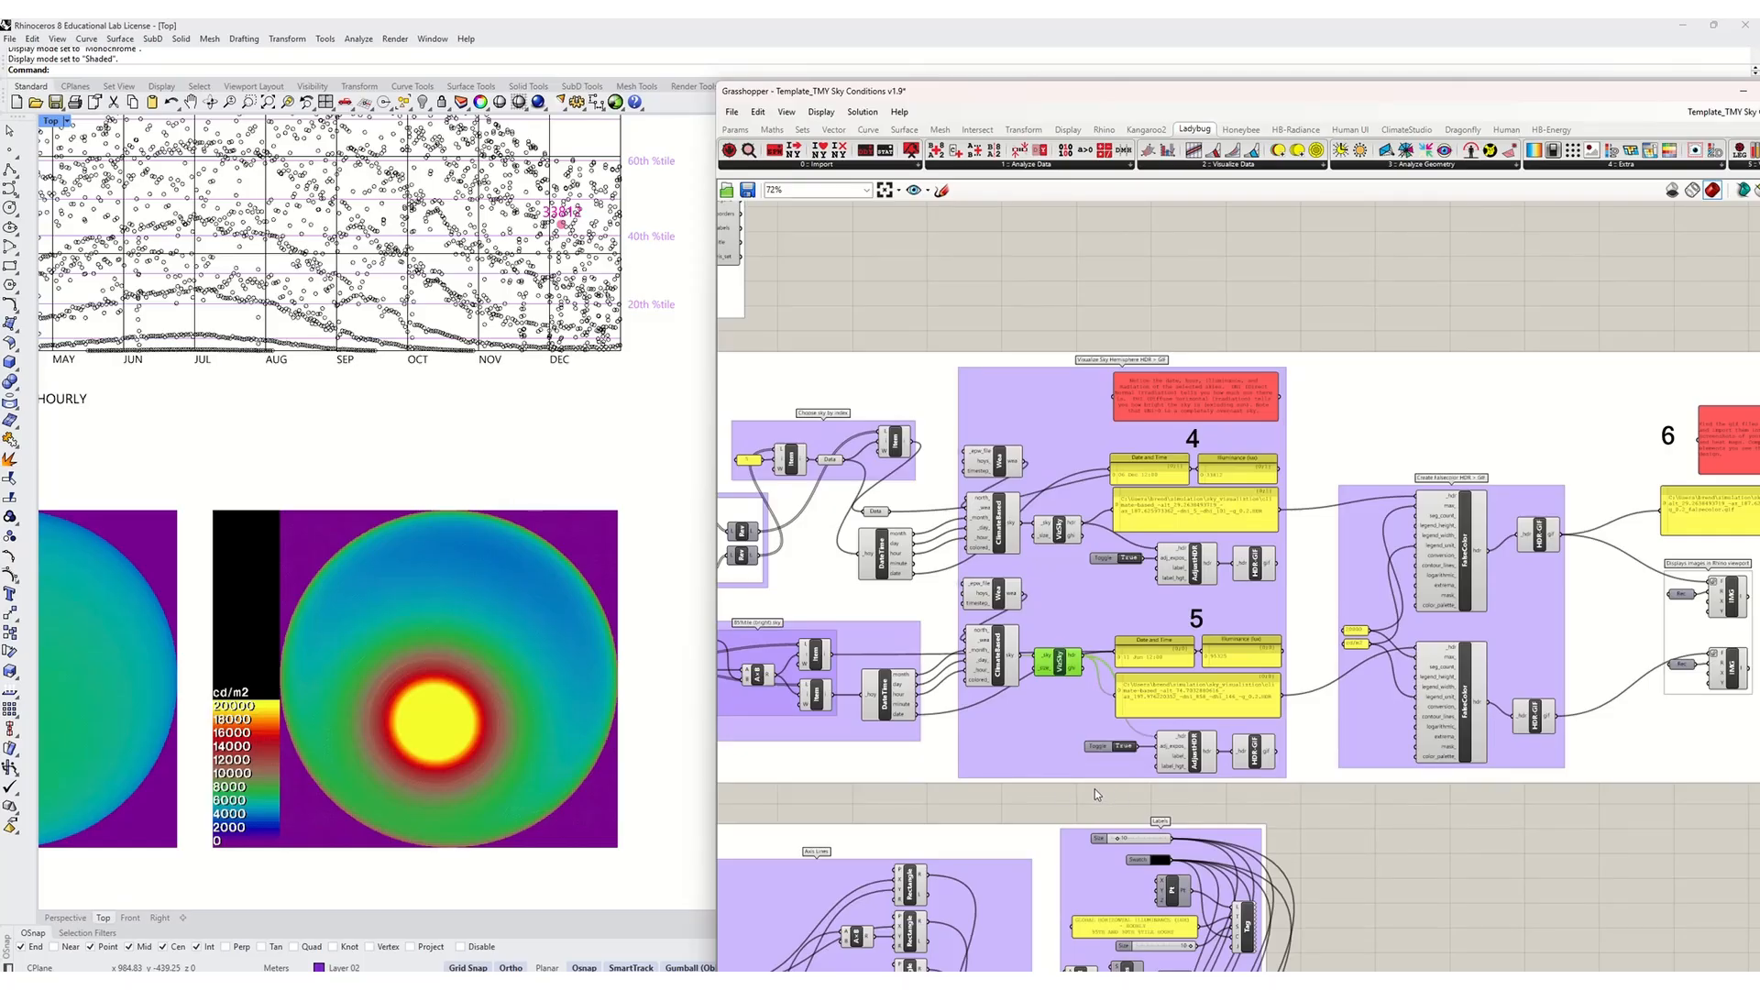
{"action": "right_click_drag", "start_coordinate": [1488, 793], "coordinate": [1281, 833]}
{"action": "scroll", "coordinate": [1311, 796], "scroll_direction": "up", "scroll_amount": 5}
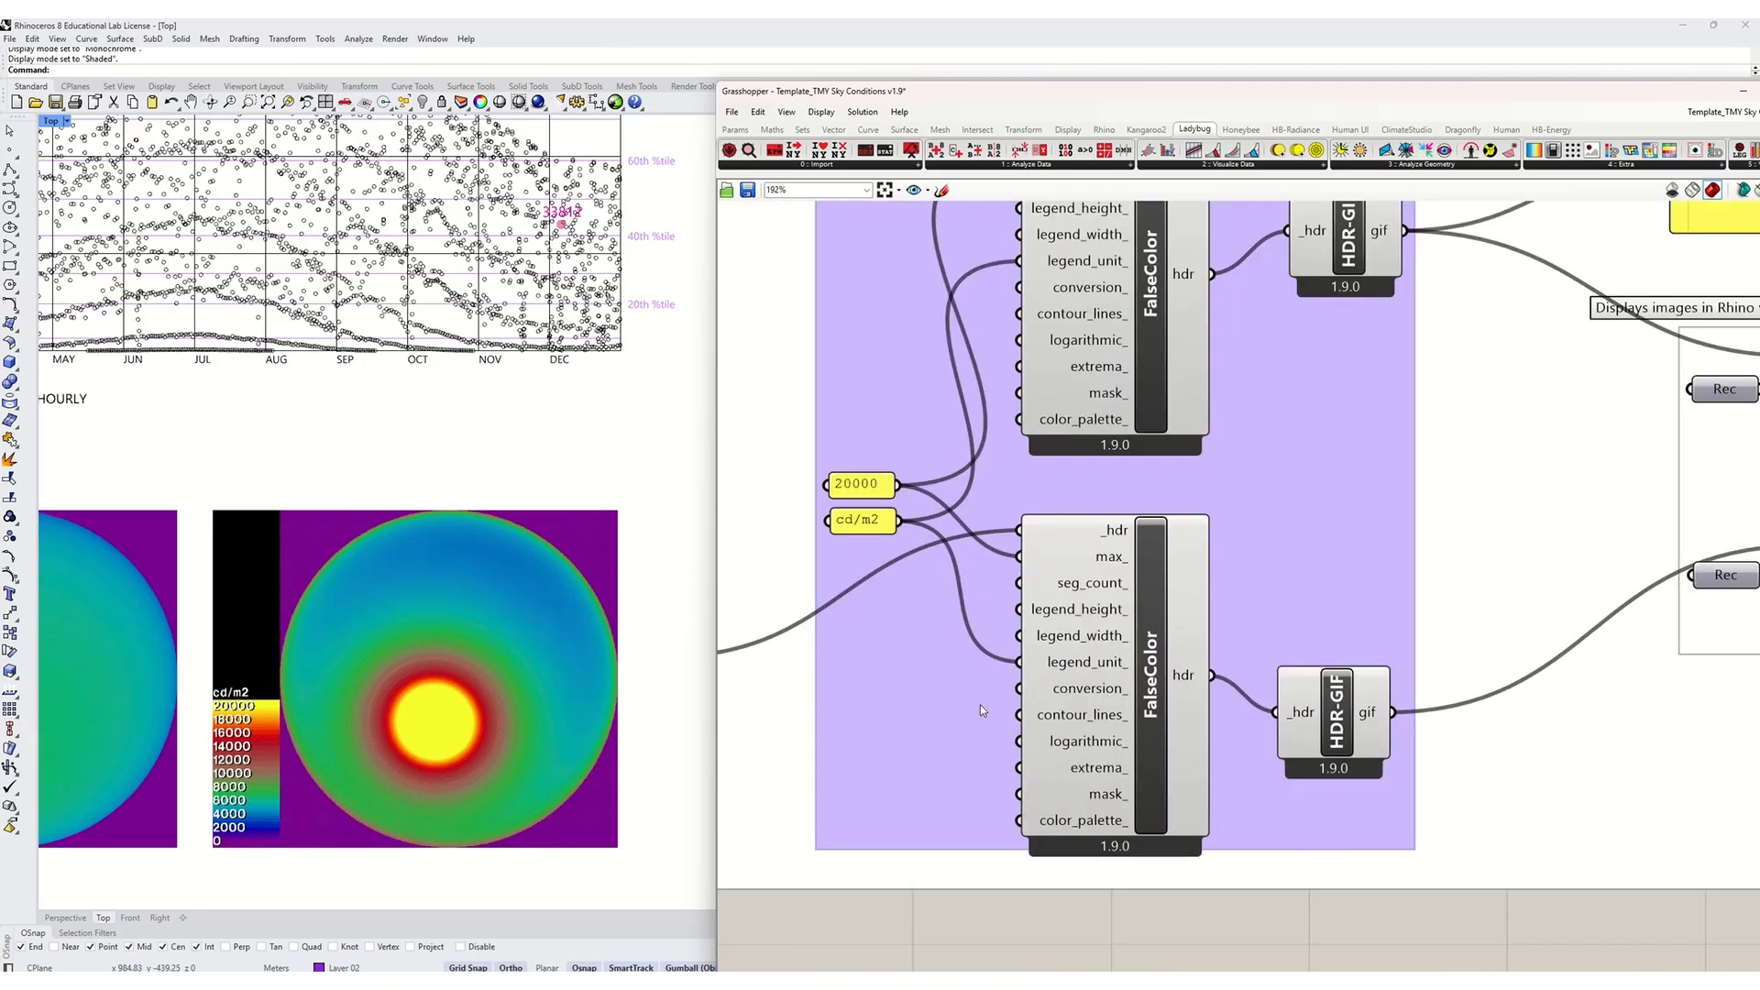
{"action": "left_click", "coordinate": [1143, 654]}
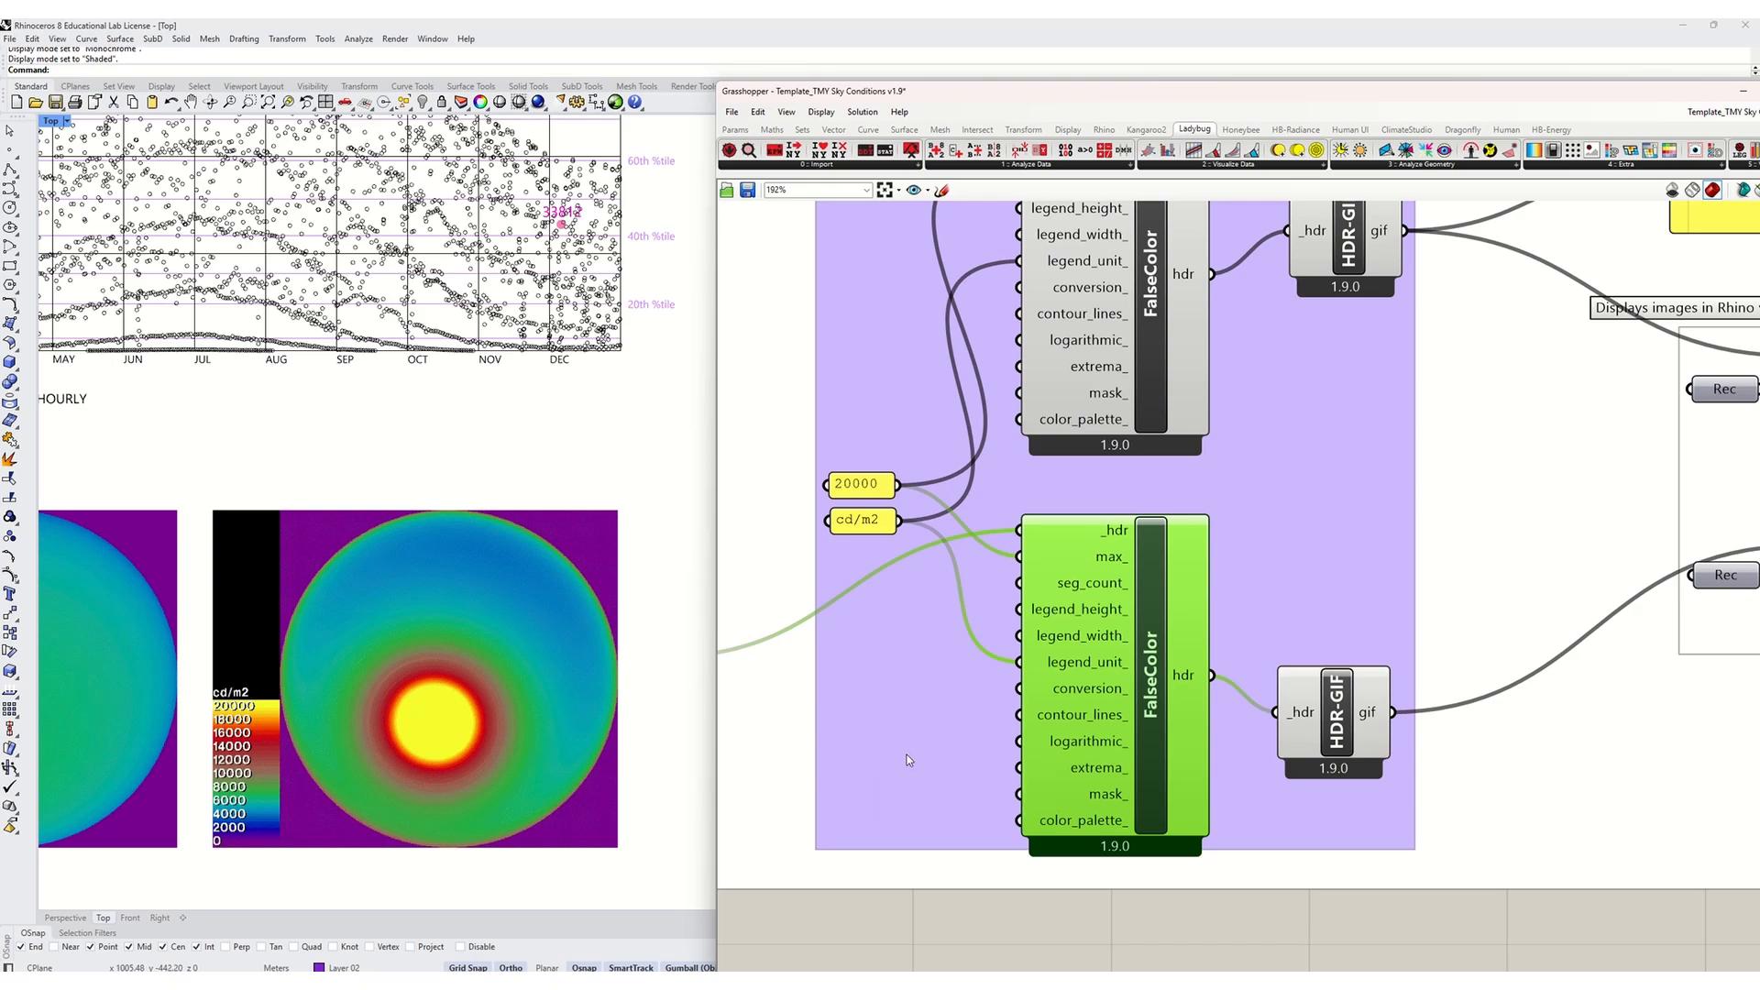
{"action": "right_click_drag", "start_coordinate": [1219, 767], "coordinate": [1251, 791]}
{"action": "left_click", "coordinate": [894, 509]}
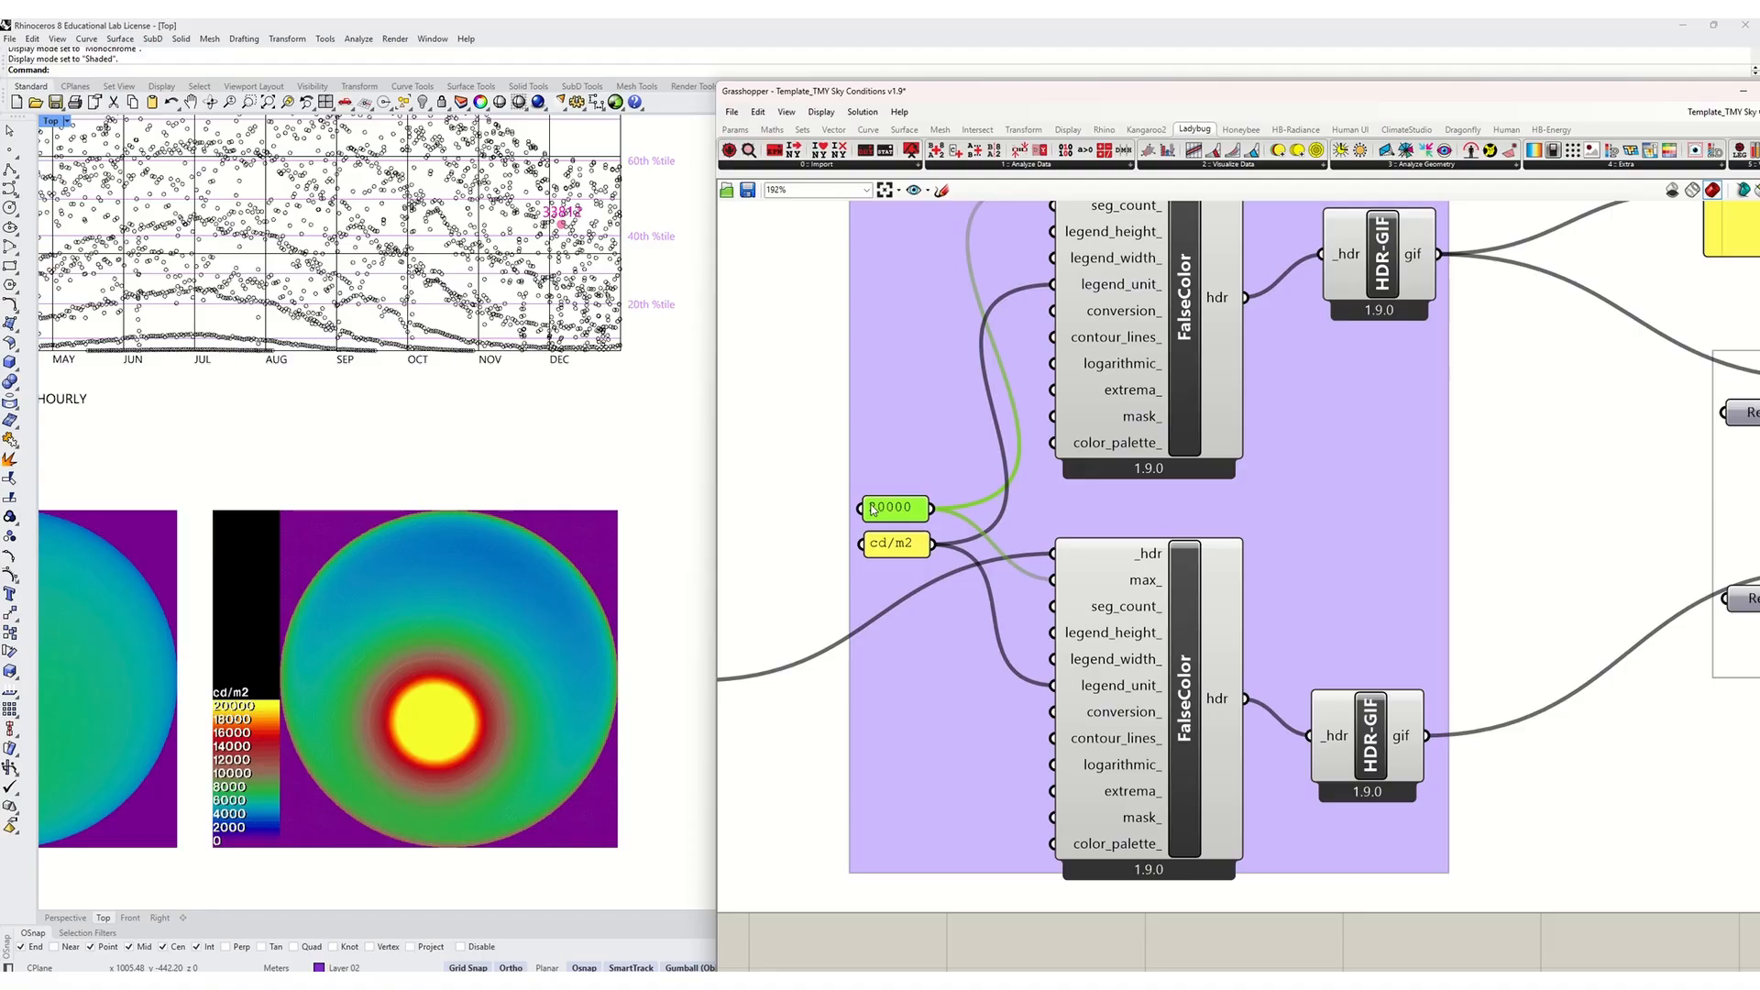
{"action": "double_click", "coordinate": [872, 509]}
{"action": "left_click", "coordinate": [756, 419]}
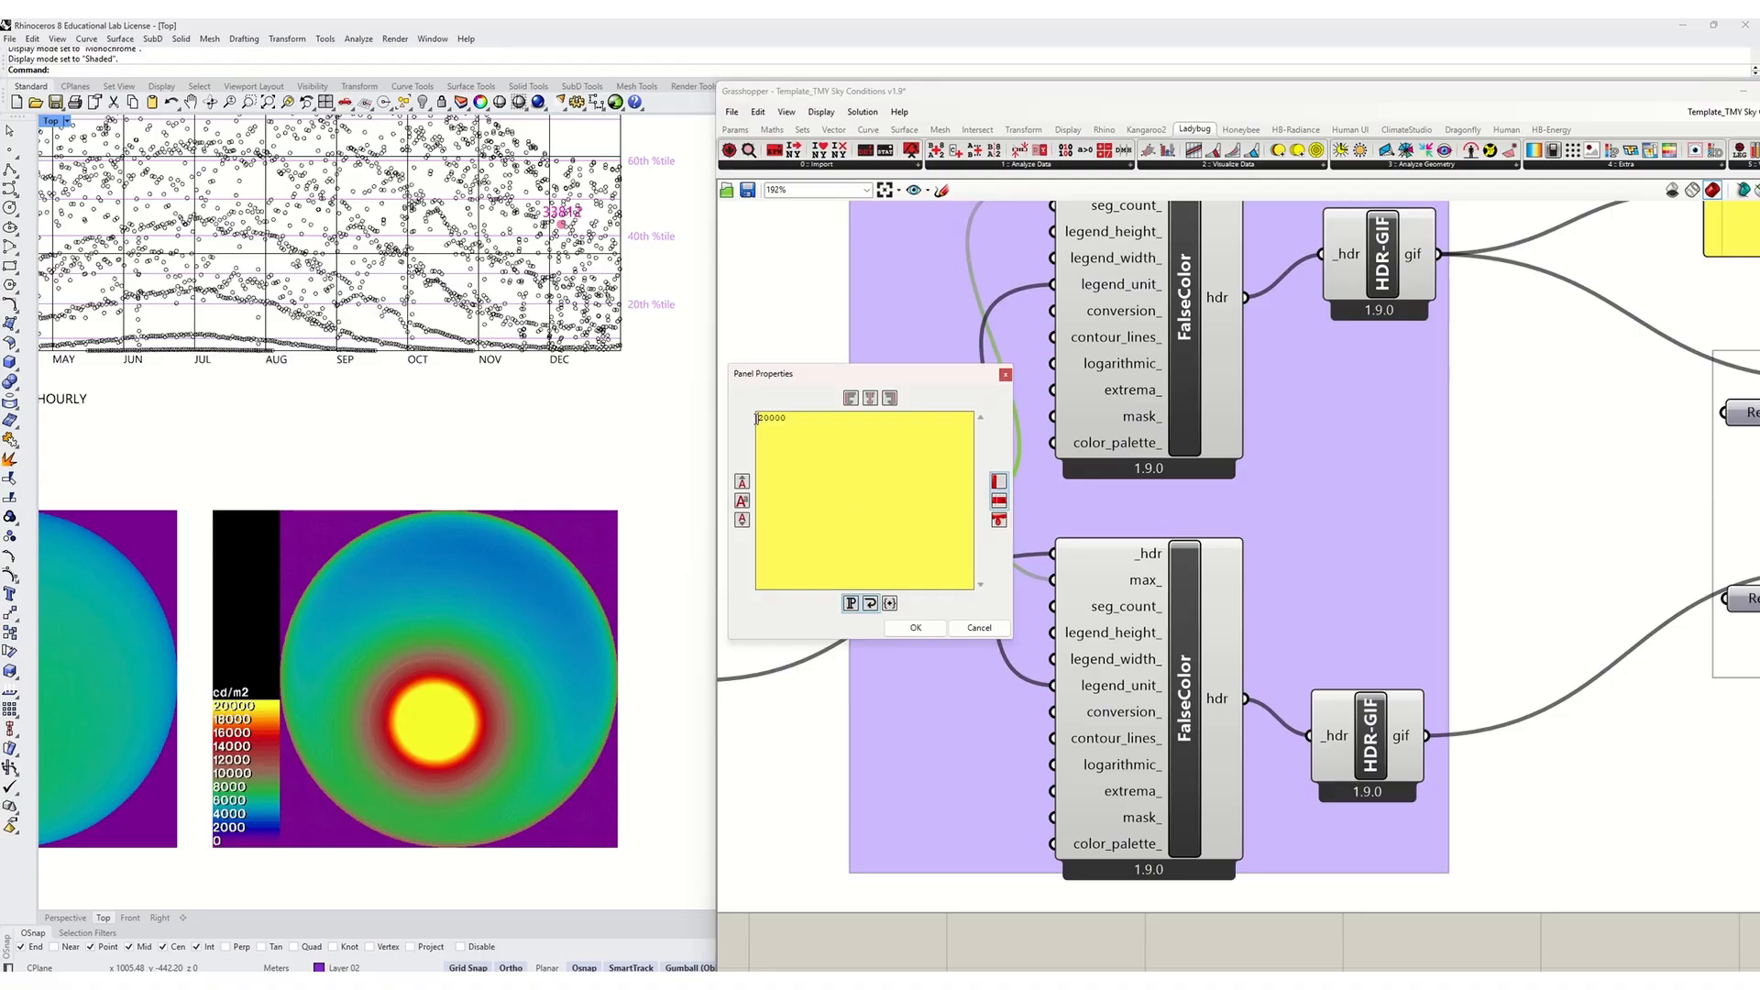
{"action": "left_click", "coordinate": [904, 628]}
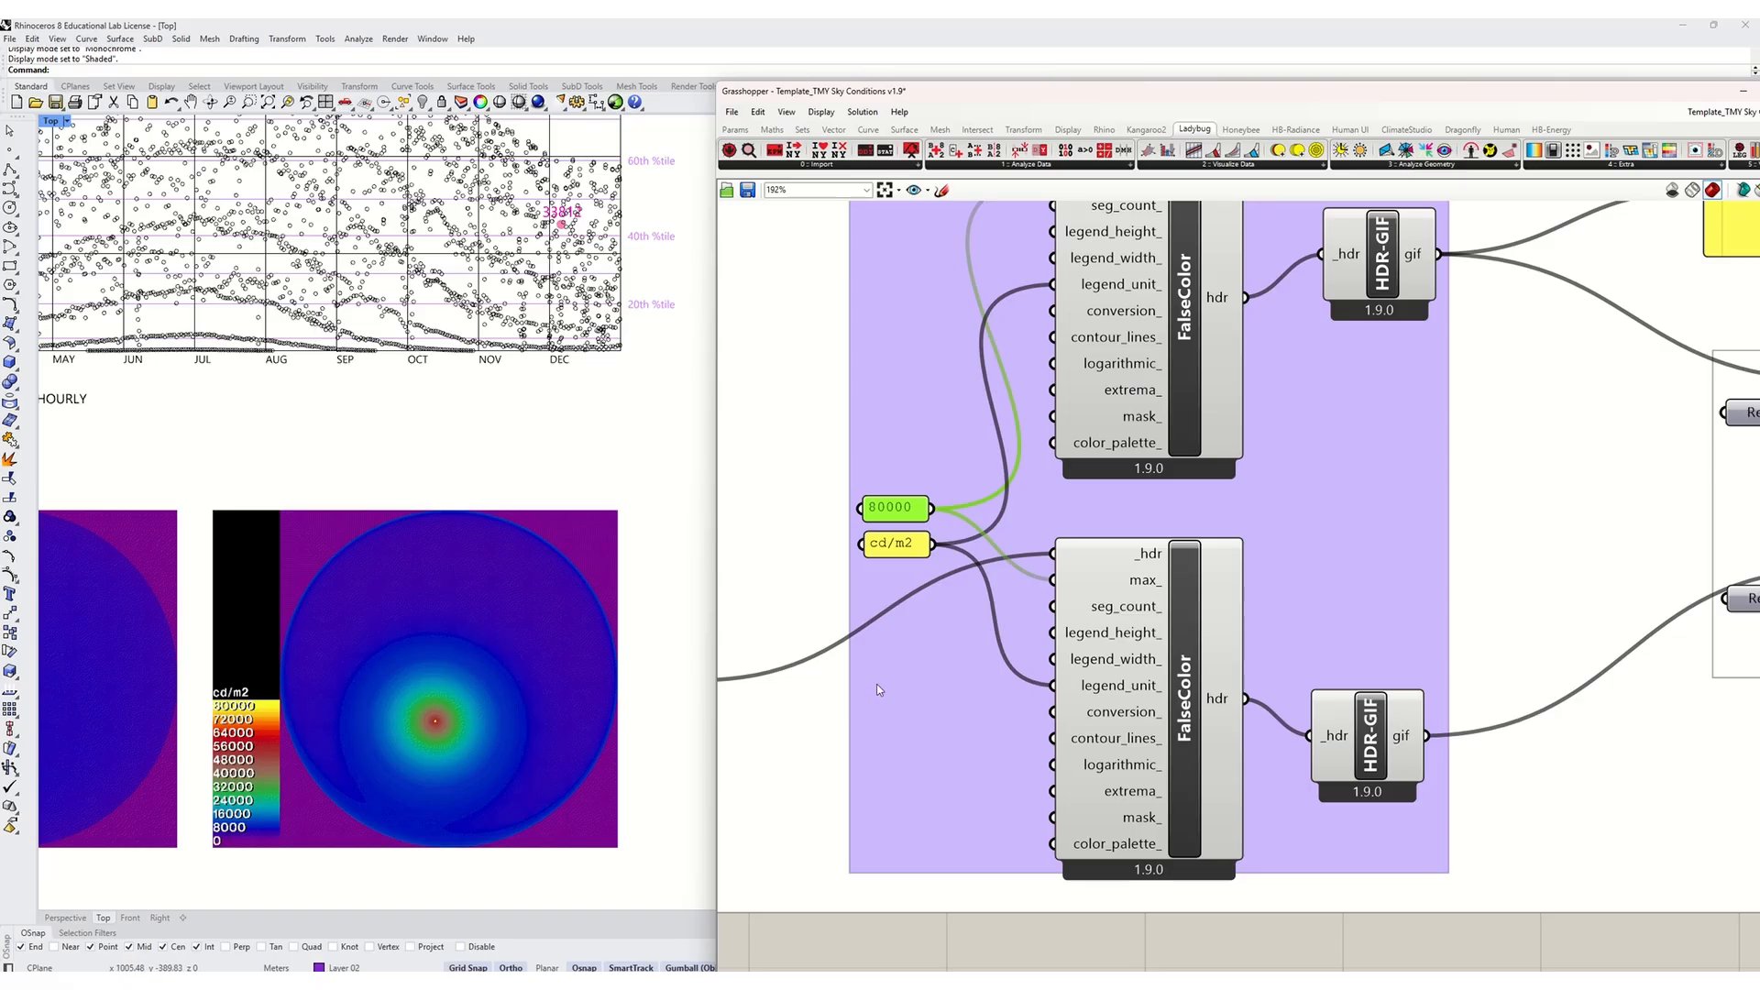
Step: Set the FalseColor maximum panel back to 20000
{"action": "double_click", "coordinate": [883, 510]}
{"action": "left_click", "coordinate": [772, 424]}
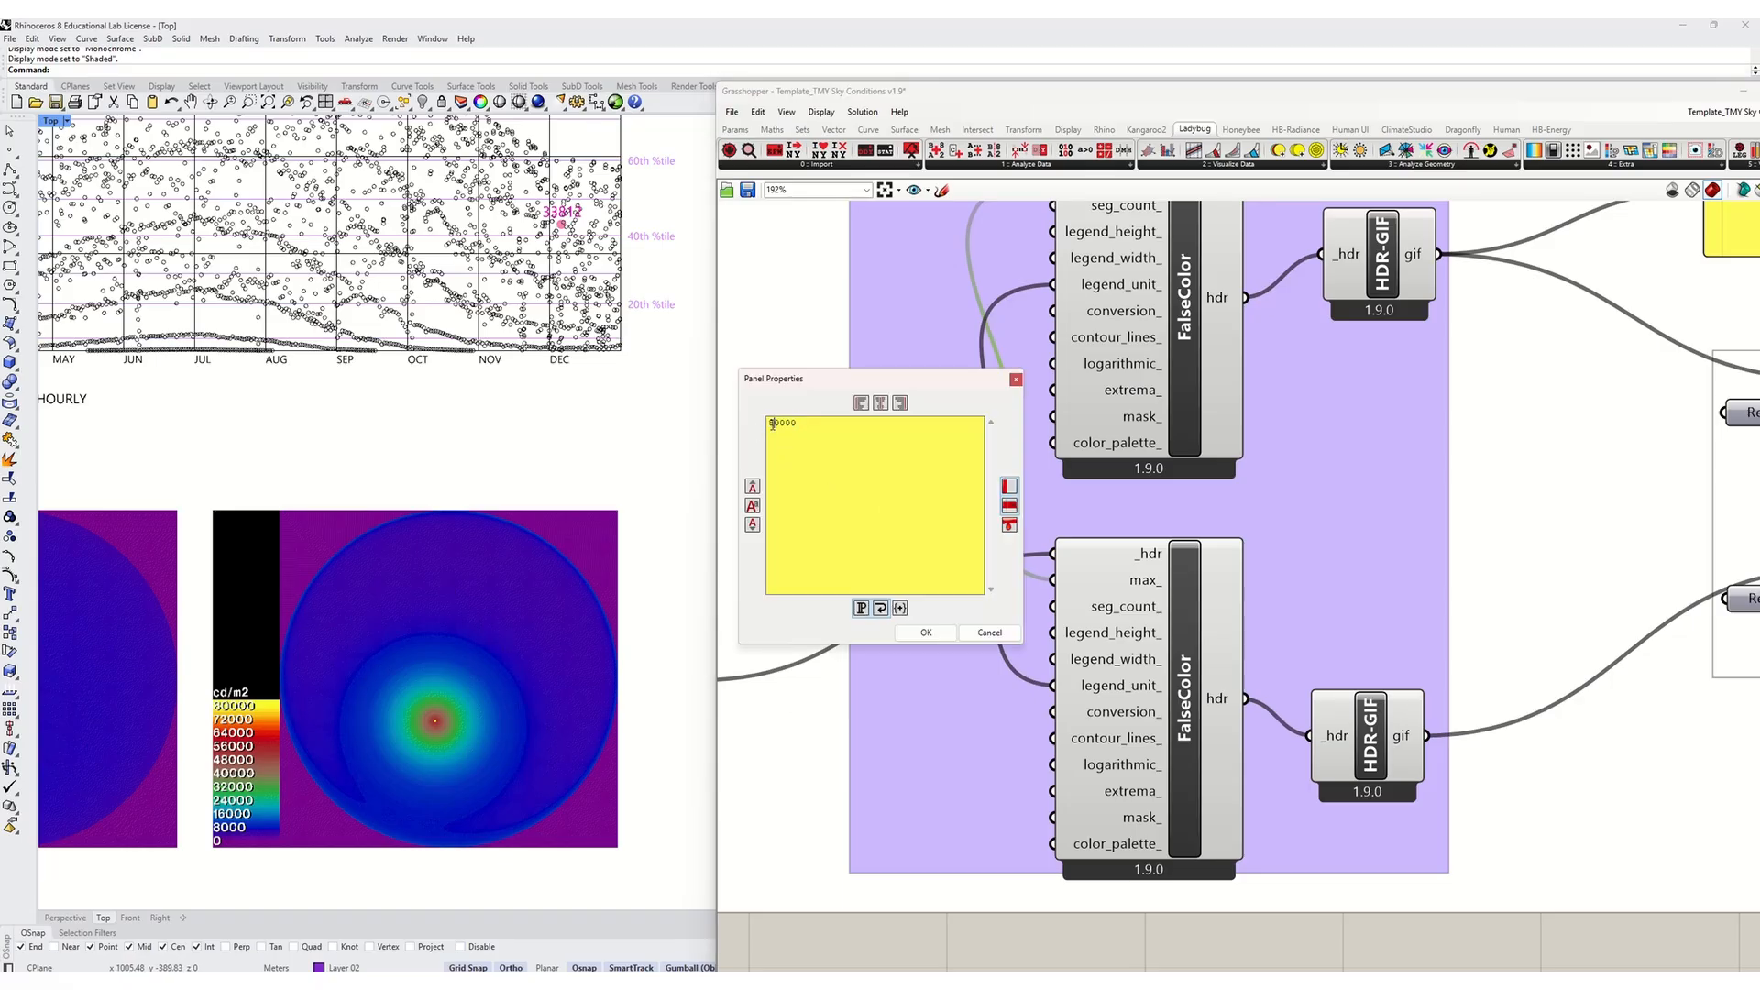
{"action": "left_click", "coordinate": [926, 631]}
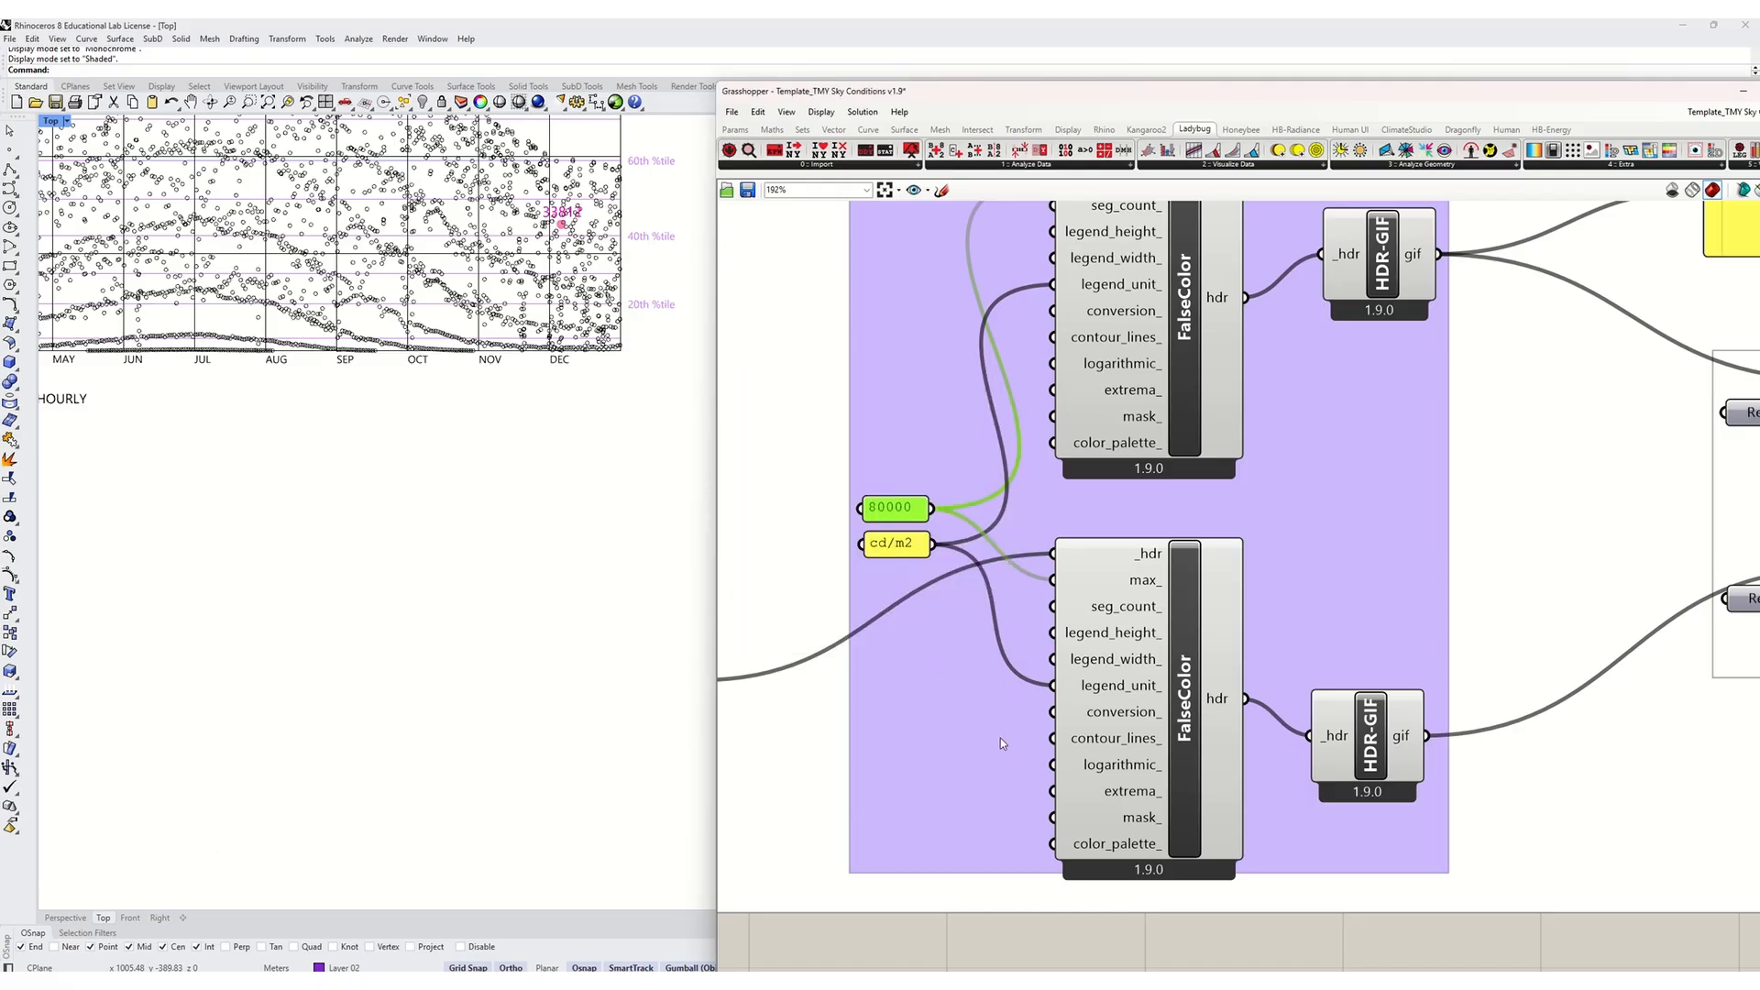
Step: Examine the analysis period panels 12, 11 and 13 that select the December skies from 11am to 1pm
{"action": "scroll", "coordinate": [1285, 805], "scroll_direction": "down", "scroll_amount": 4}
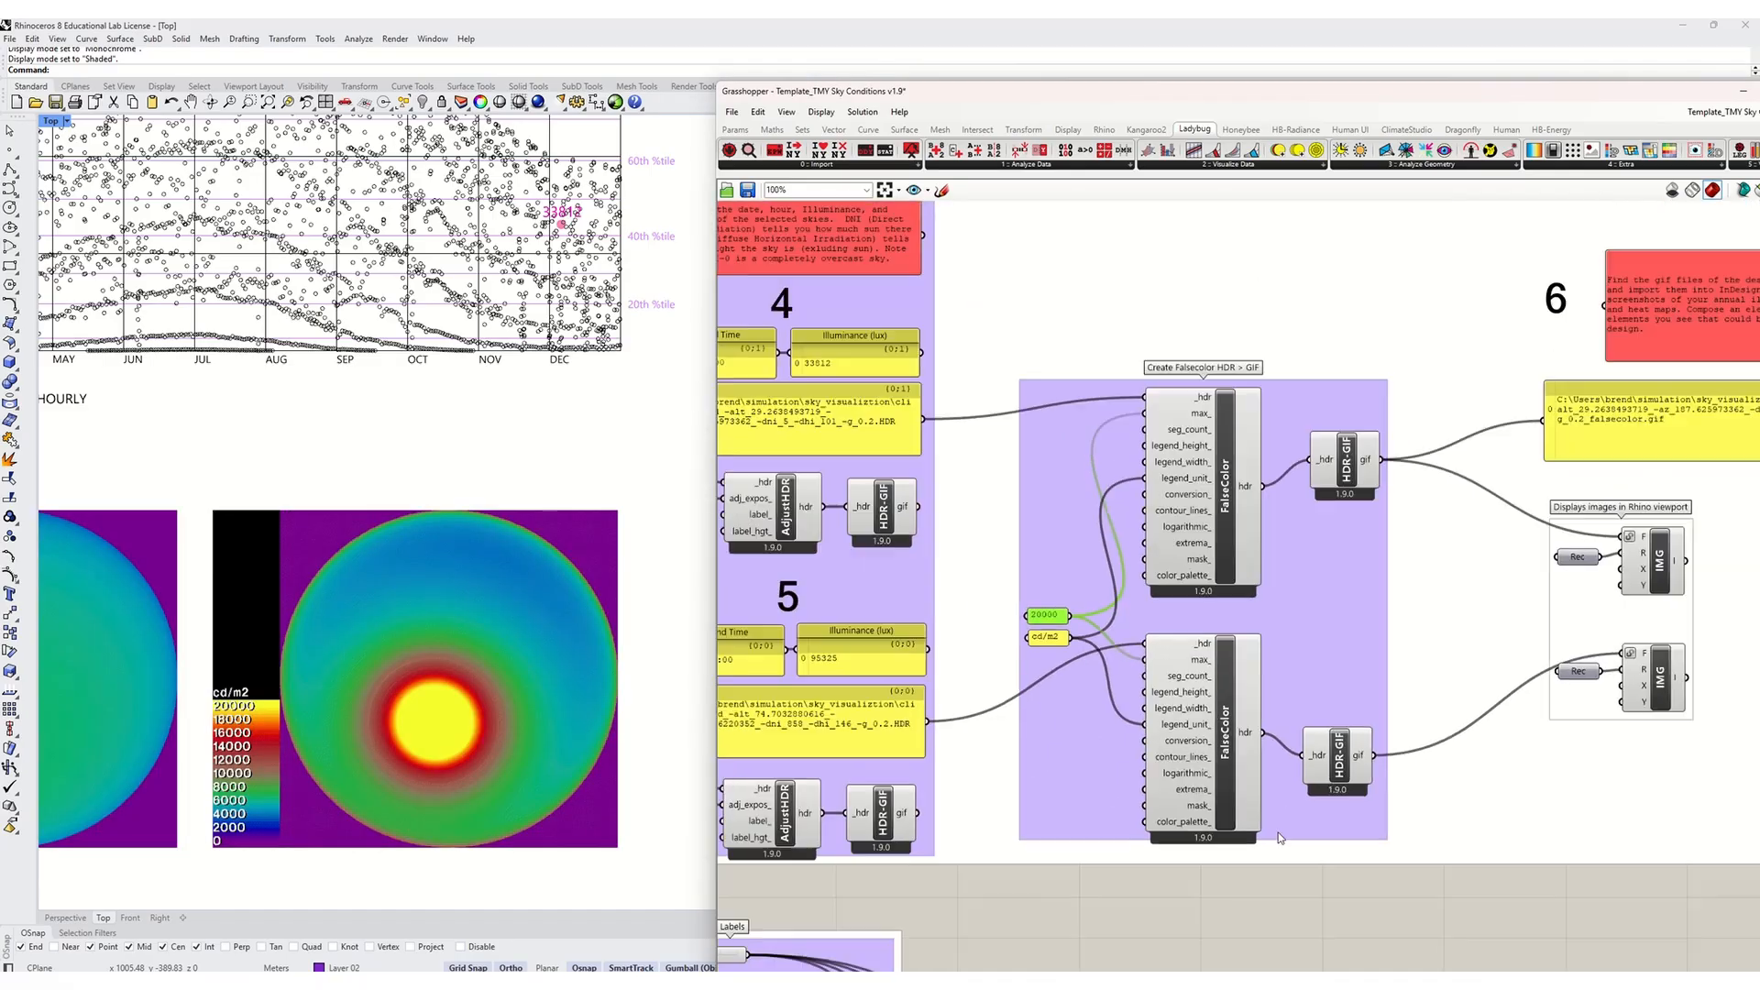
{"action": "right_click_drag", "start_coordinate": [1337, 688], "coordinate": [1693, 624]}
{"action": "right_click_drag", "start_coordinate": [1064, 609], "coordinate": [1654, 666]}
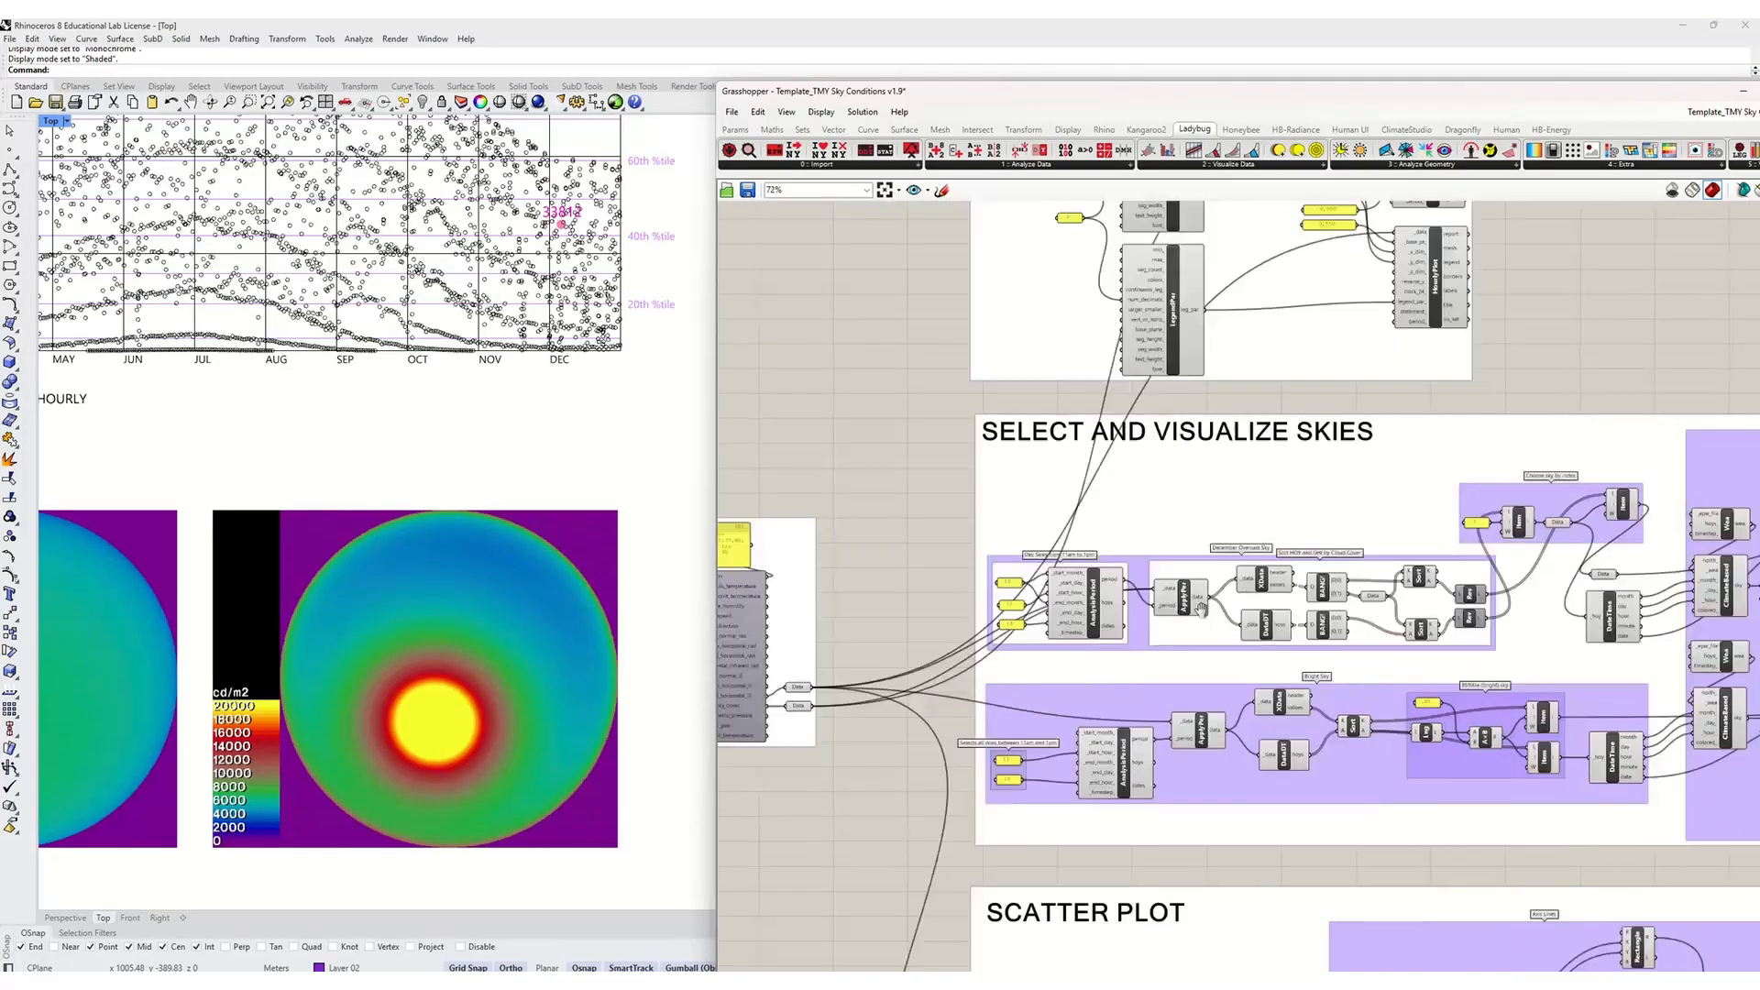
{"action": "scroll", "coordinate": [1163, 577], "scroll_direction": "up", "scroll_amount": 3}
{"action": "scroll", "coordinate": [1163, 578], "scroll_direction": "up", "scroll_amount": 2}
{"action": "right_click_drag", "start_coordinate": [1026, 645], "coordinate": [1128, 695]}
{"action": "scroll", "coordinate": [1050, 674], "scroll_direction": "down", "scroll_amount": 3}
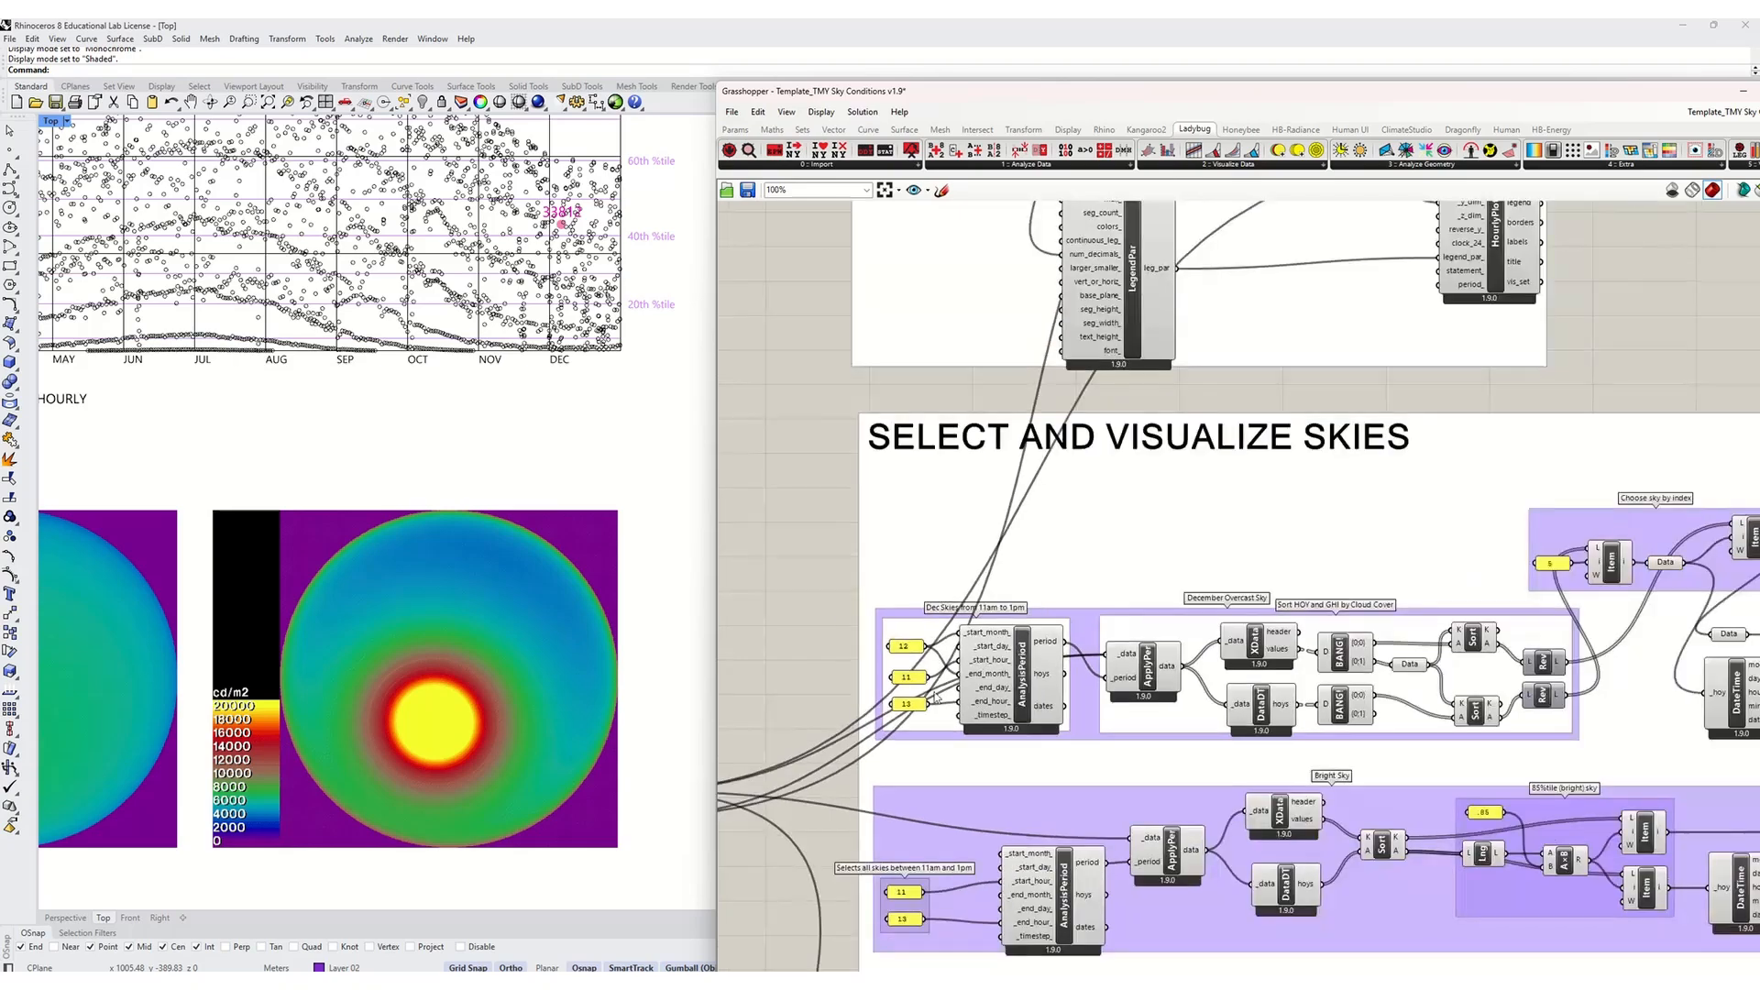
{"action": "scroll", "coordinate": [952, 696], "scroll_direction": "up", "scroll_amount": 3}
{"action": "scroll", "coordinate": [1073, 605], "scroll_direction": "down", "scroll_amount": 3}
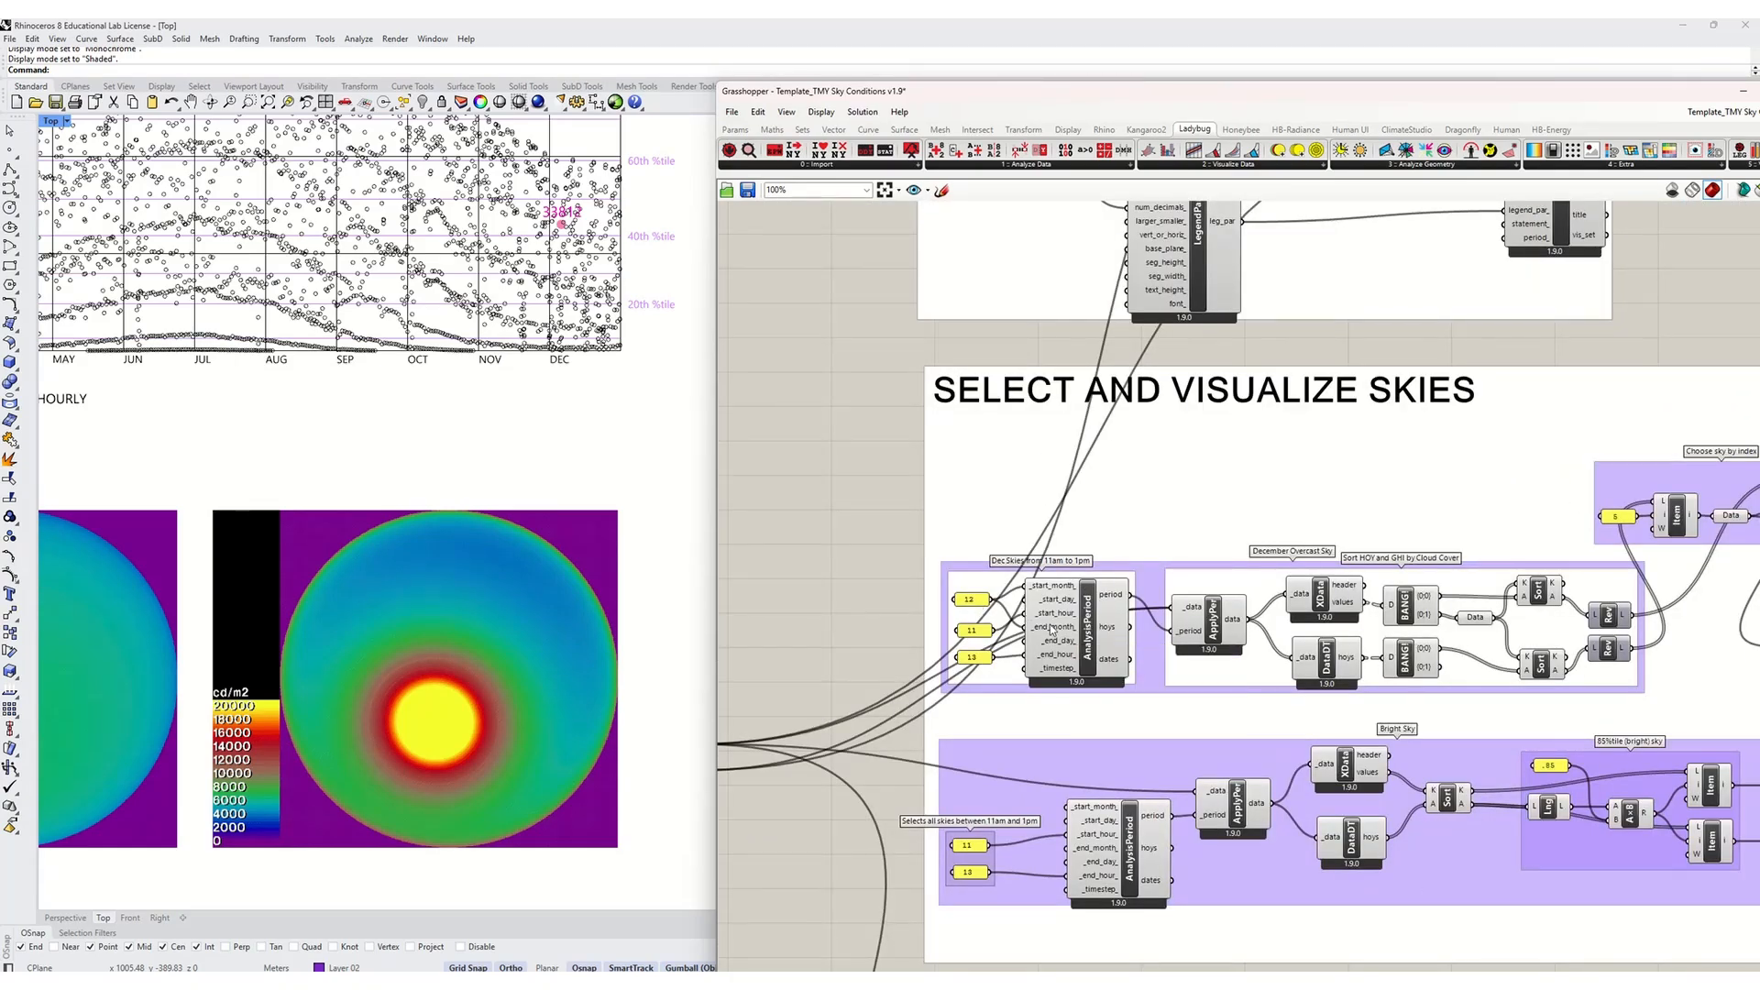
{"action": "scroll", "coordinate": [977, 622], "scroll_direction": "up", "scroll_amount": 3}
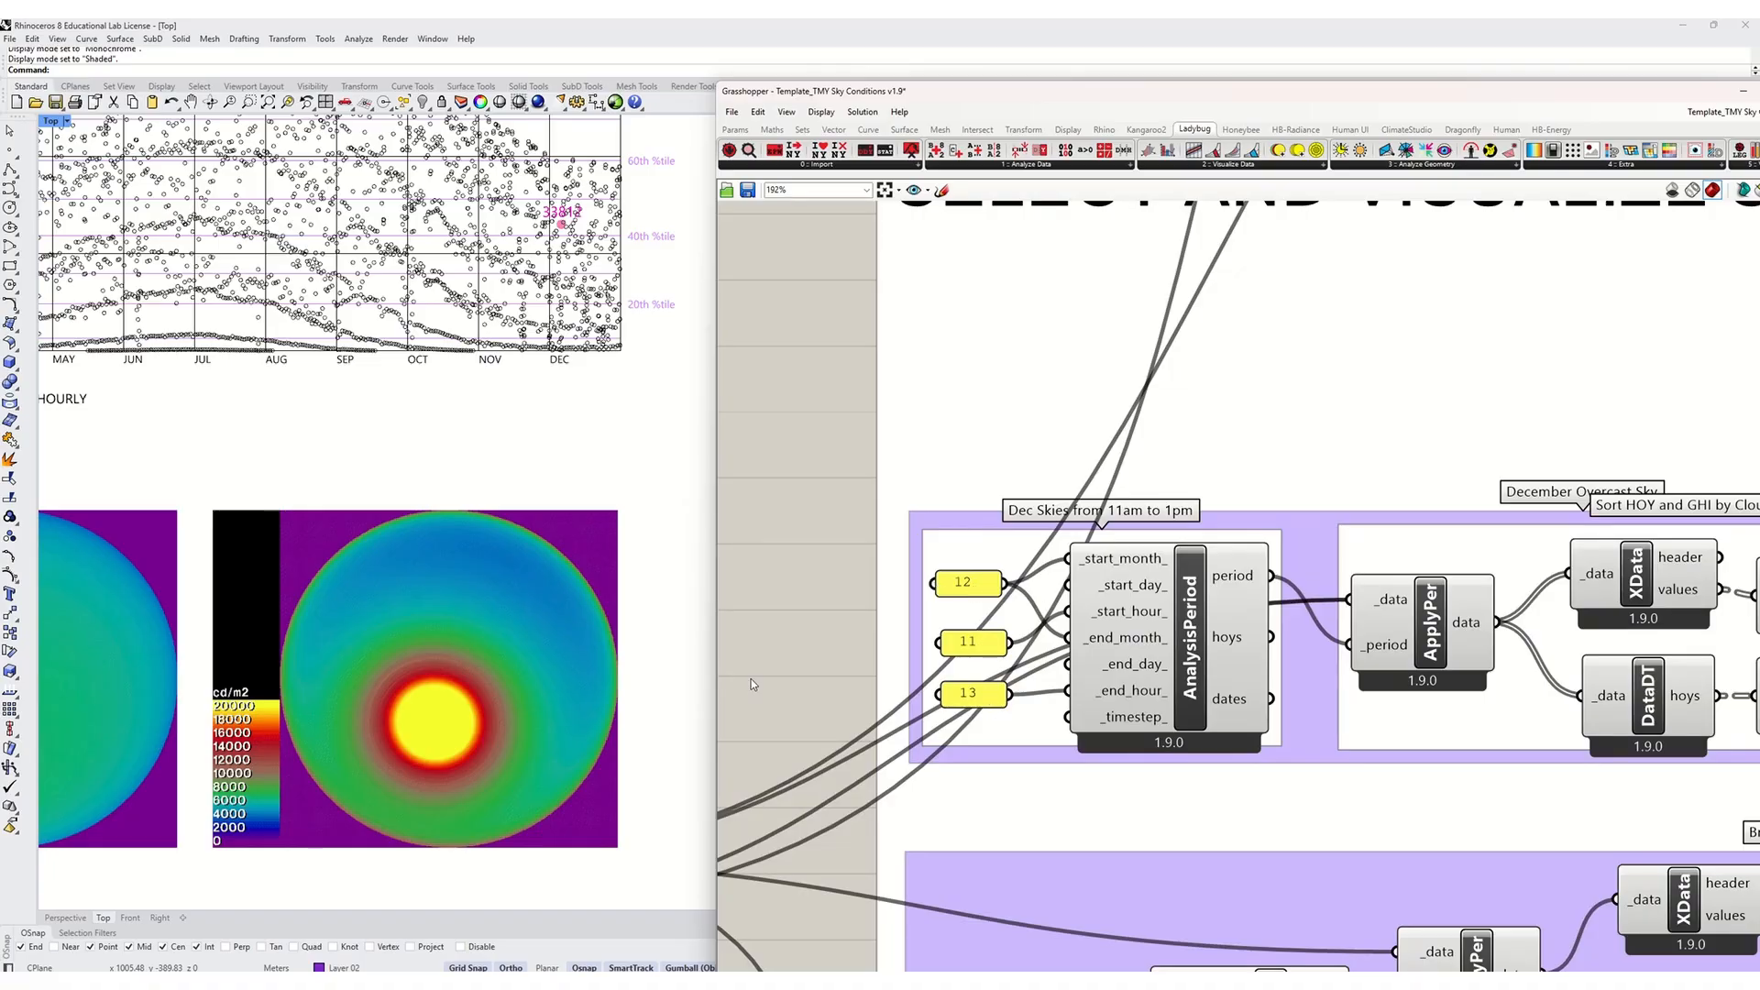
Step: View the scatter plot with both falsecolor skies in Rhino and trace the December overcast sky from cloud cover sorting to index selection
{"action": "scroll", "coordinate": [425, 504], "scroll_direction": "down", "scroll_amount": 3}
{"action": "right_click_drag", "start_coordinate": [425, 504], "coordinate": [449, 547]}
{"action": "scroll", "coordinate": [1441, 616], "scroll_direction": "down", "scroll_amount": 3}
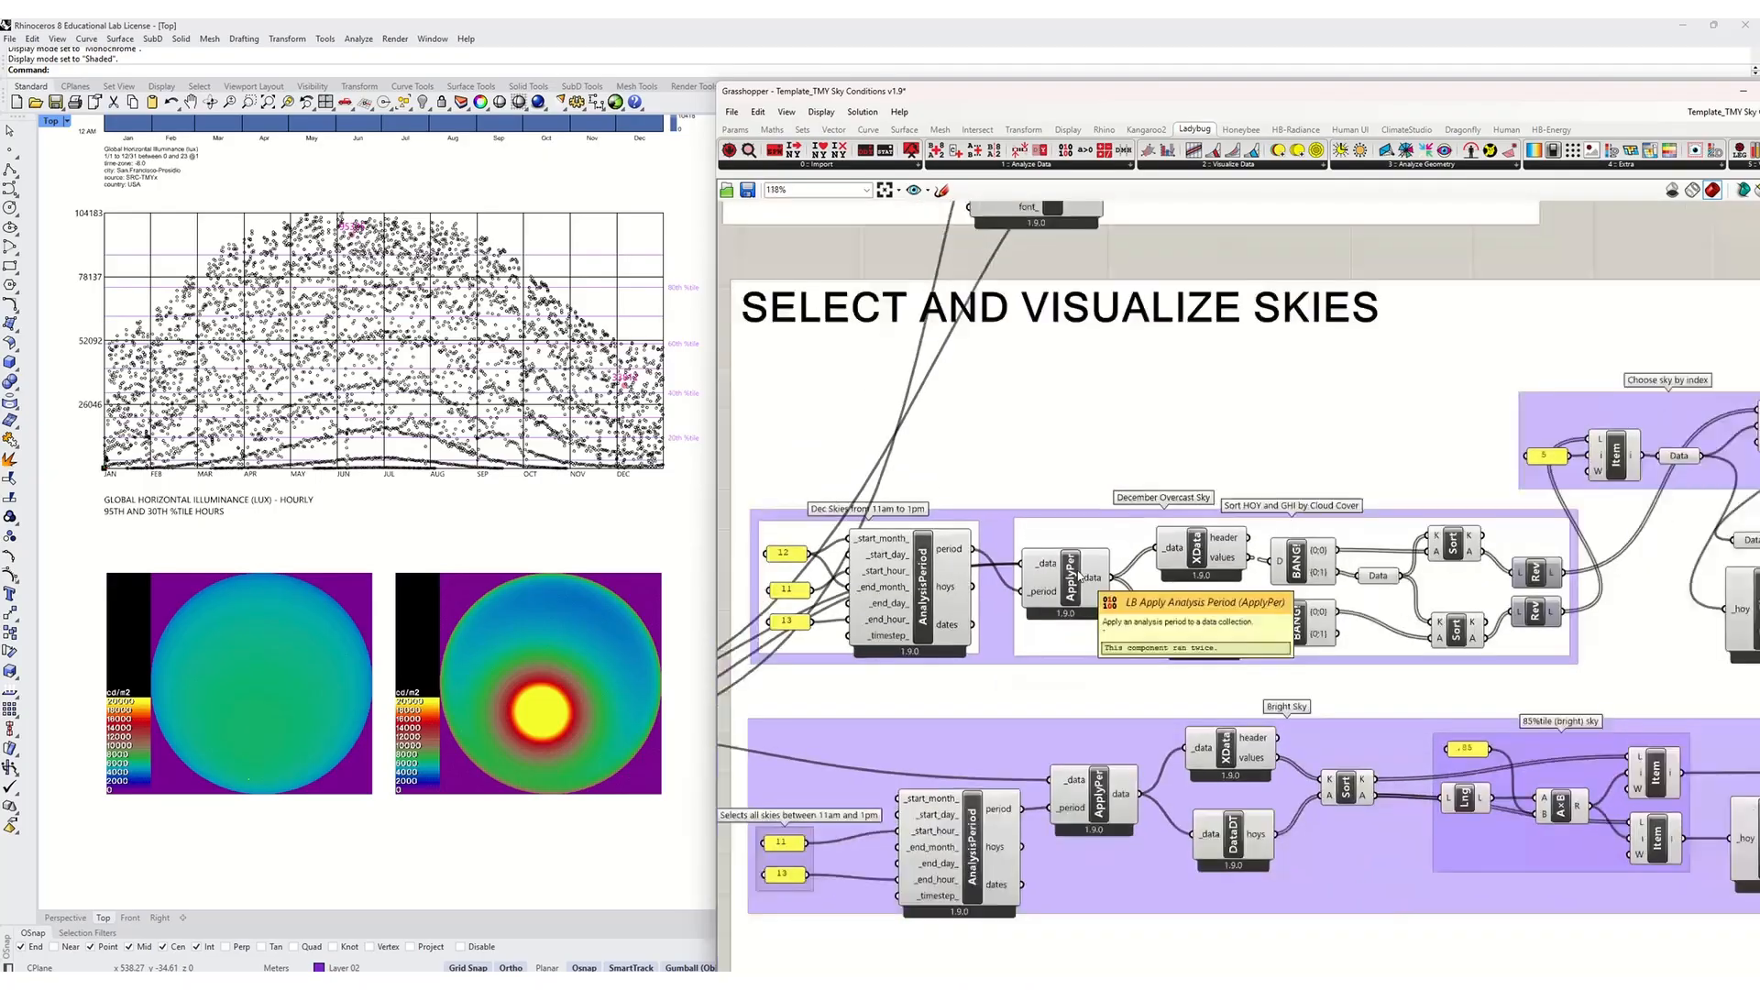
{"action": "scroll", "coordinate": [1551, 634], "scroll_direction": "up", "scroll_amount": 3}
{"action": "right_click_drag", "start_coordinate": [1480, 625], "coordinate": [1484, 638]}
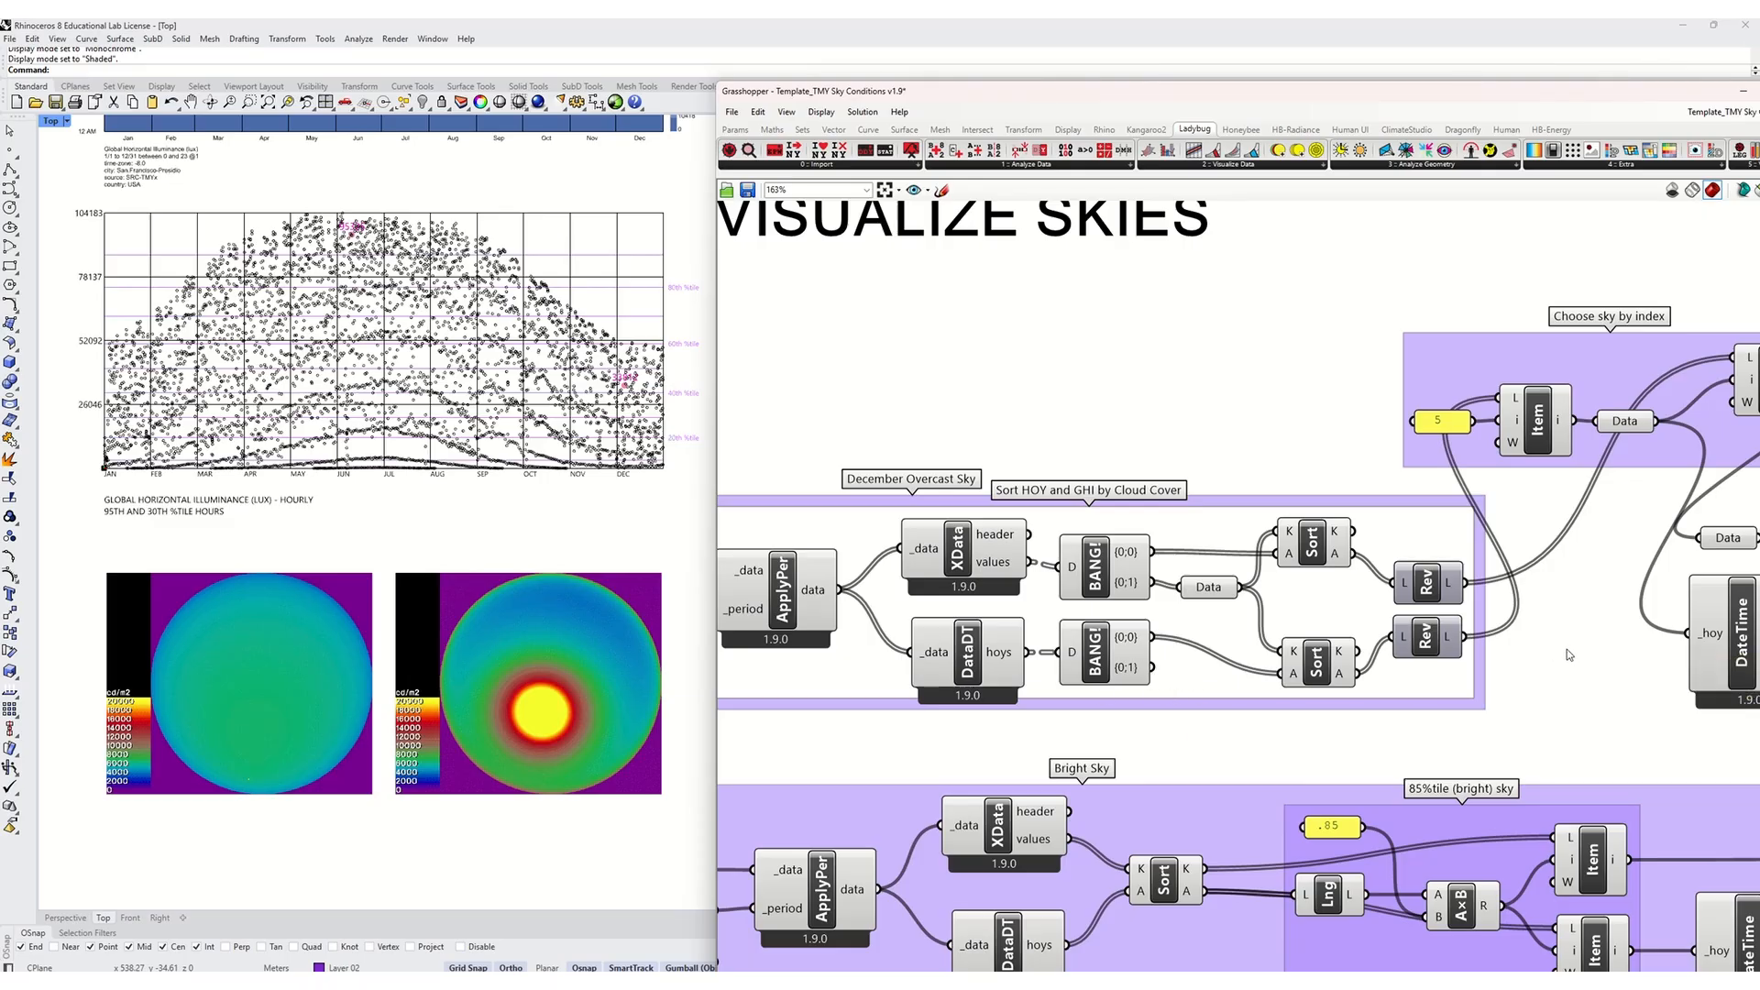
{"action": "right_click_drag", "start_coordinate": [1587, 612], "coordinate": [1261, 681]}
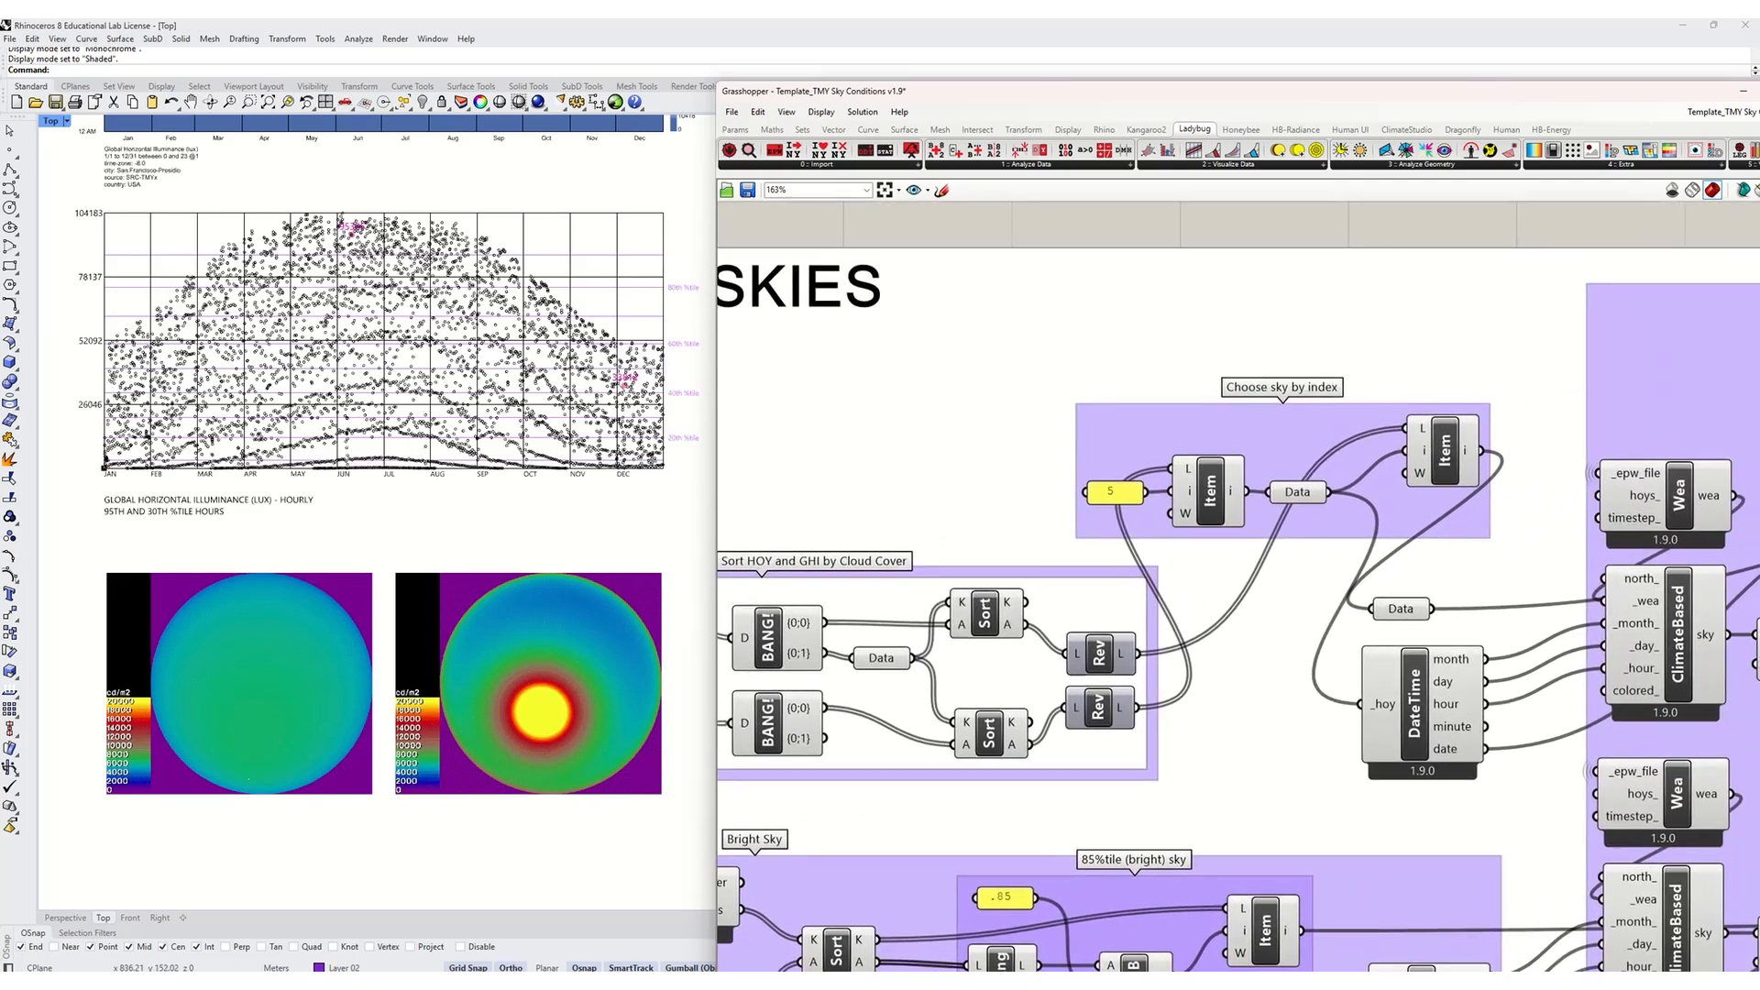
Step: Try 0 and then 2 in the Choose sky by index panel, checking the December falsecolor sky in Rhino for each
{"action": "left_click_drag", "start_coordinate": [1118, 493], "coordinate": [1114, 498]}
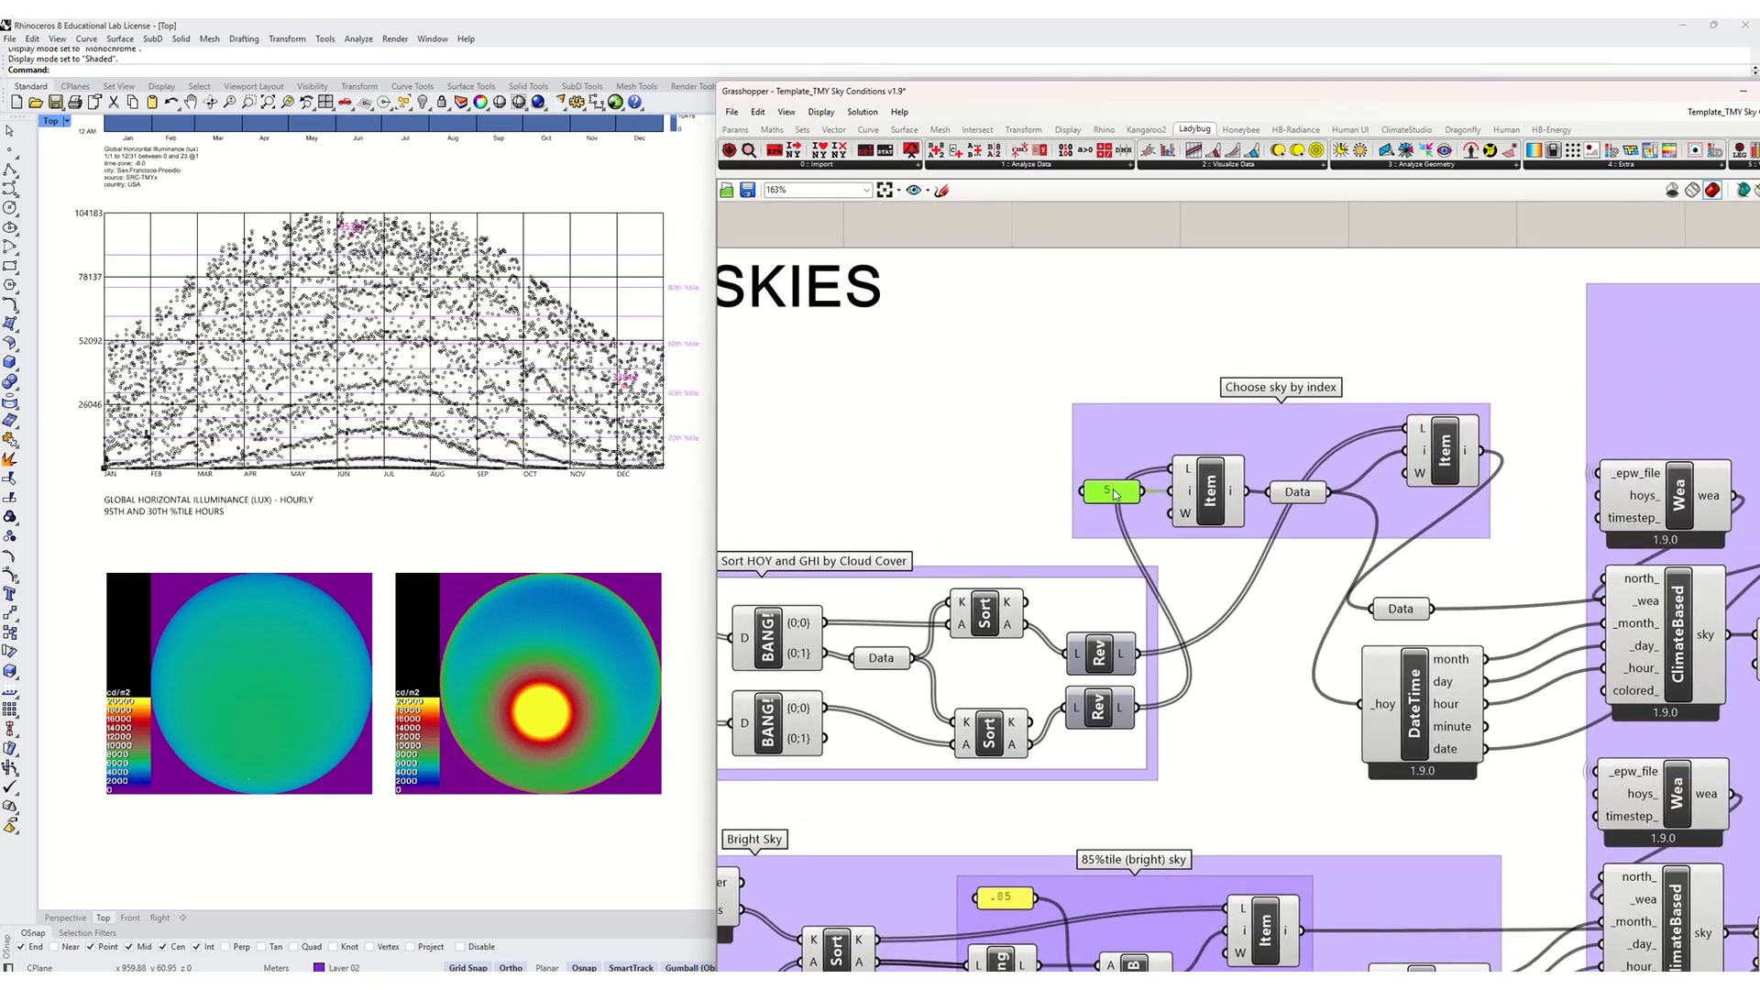
{"action": "scroll", "coordinate": [1112, 497], "scroll_direction": "up", "scroll_amount": 3}
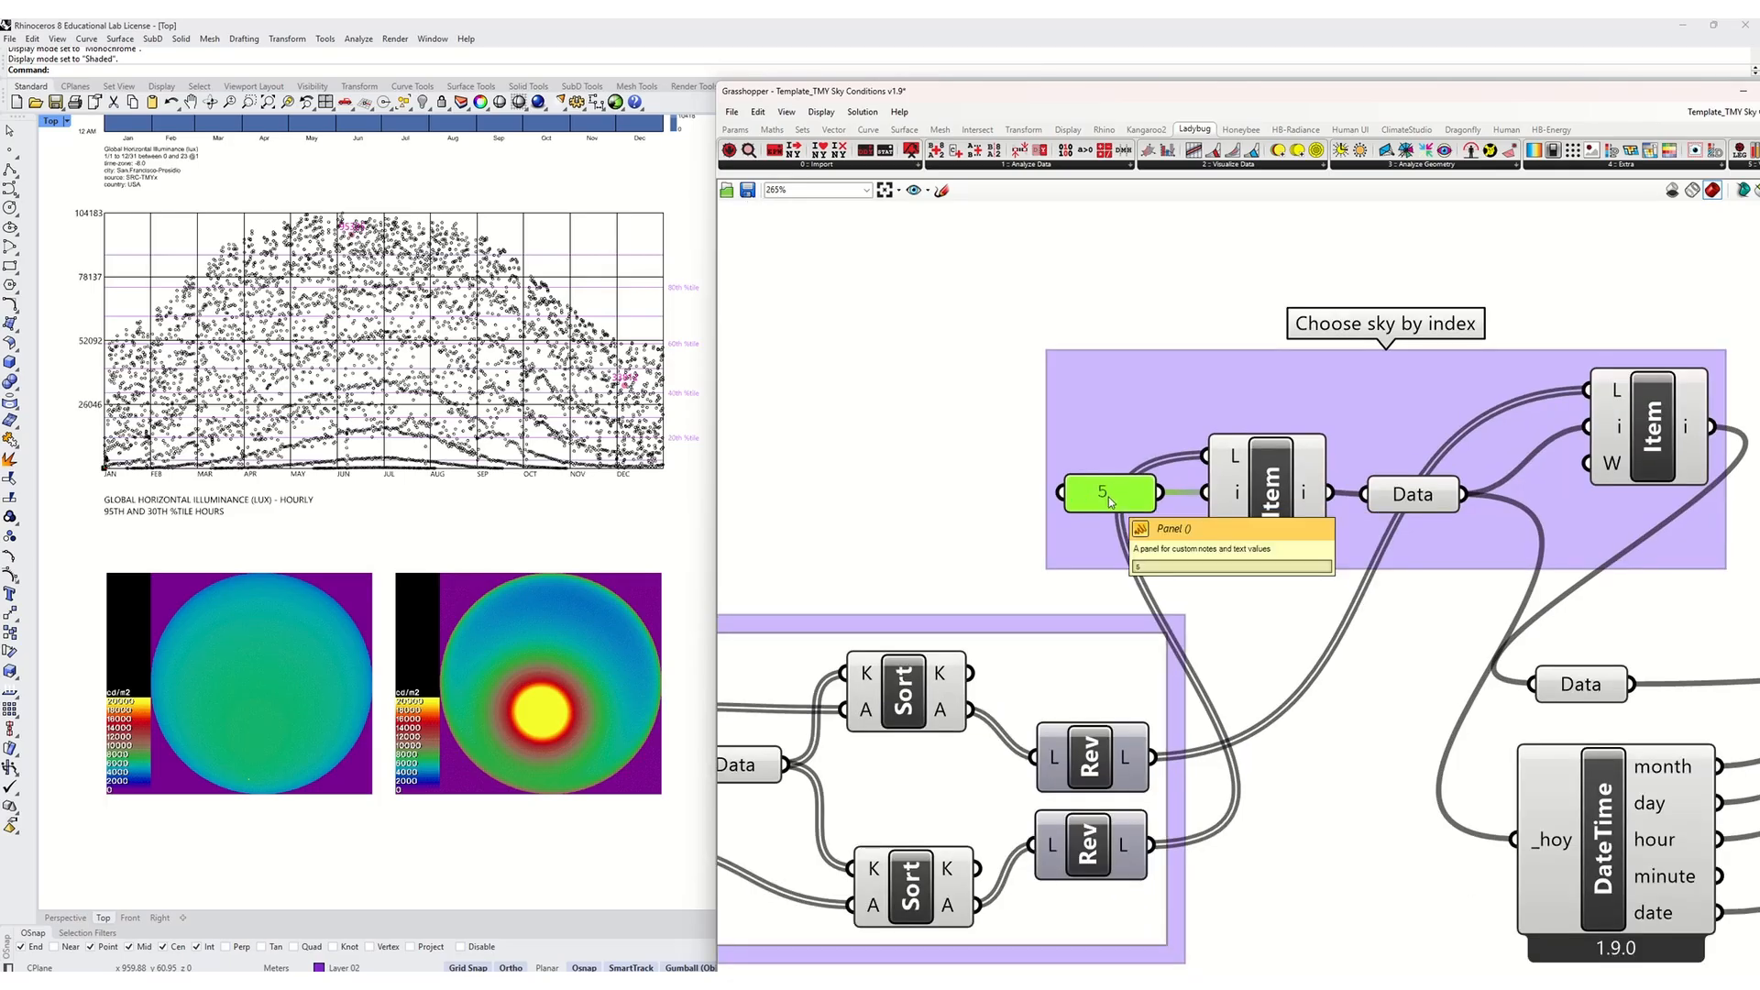
{"action": "double_click", "coordinate": [1108, 497]}
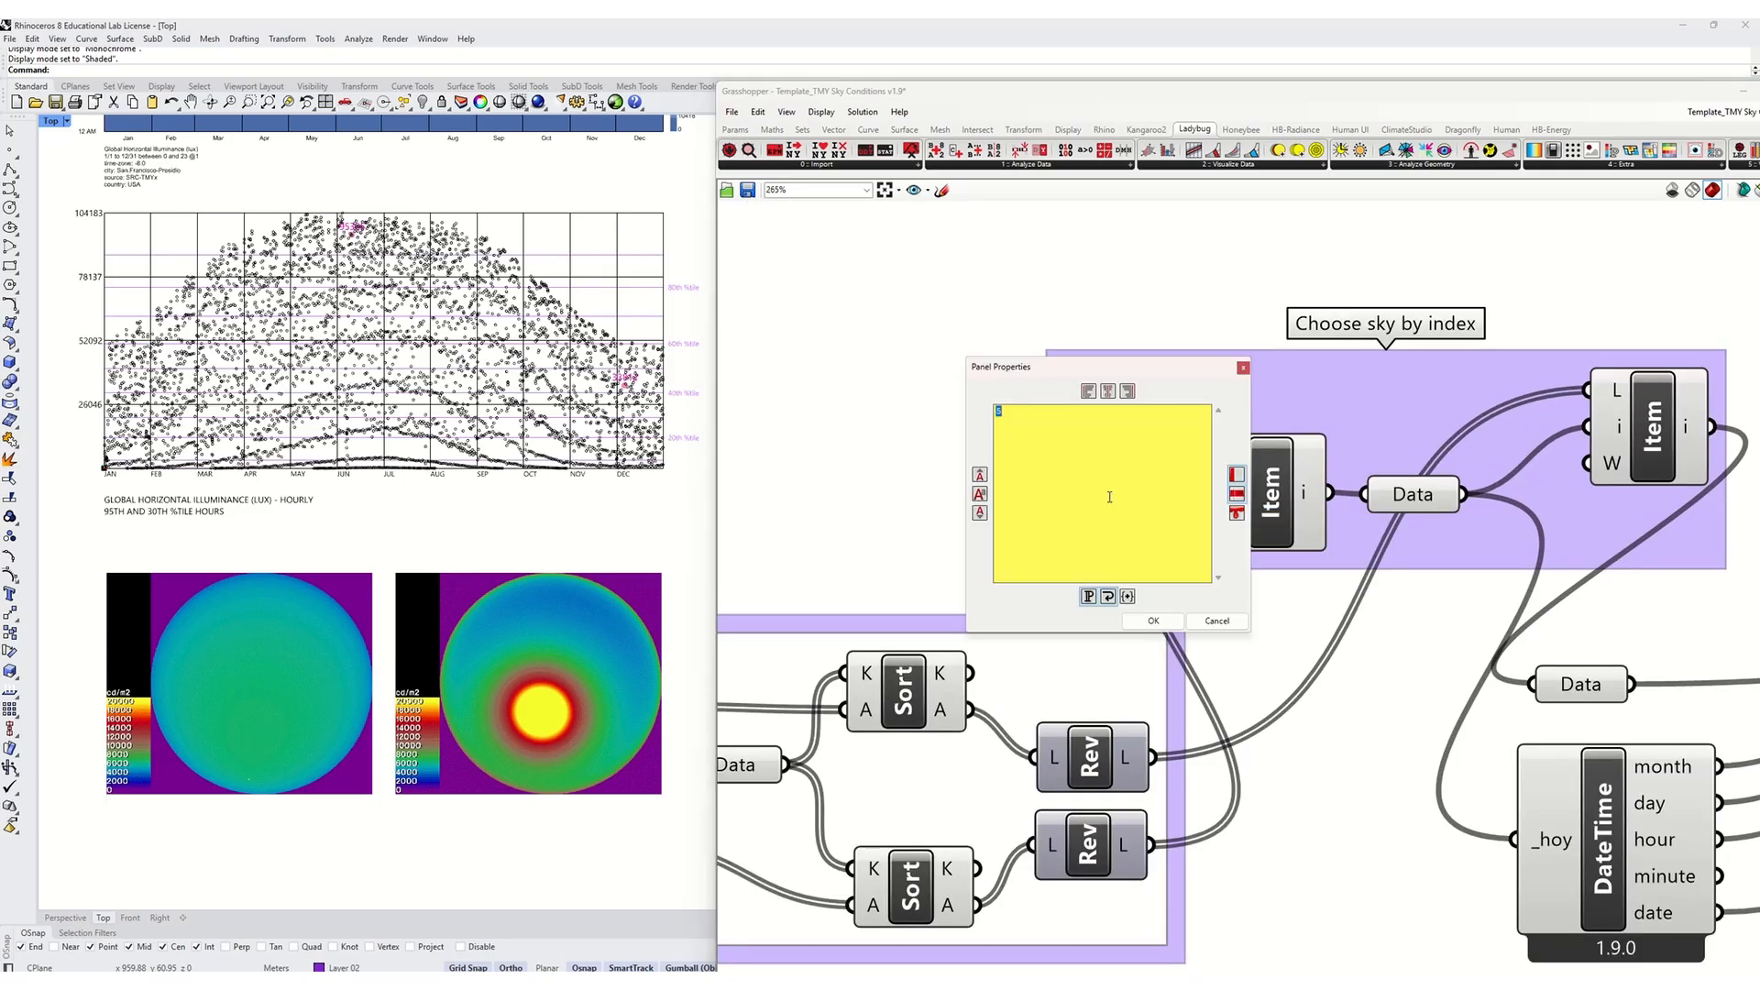
{"action": "left_click", "coordinate": [1146, 620]}
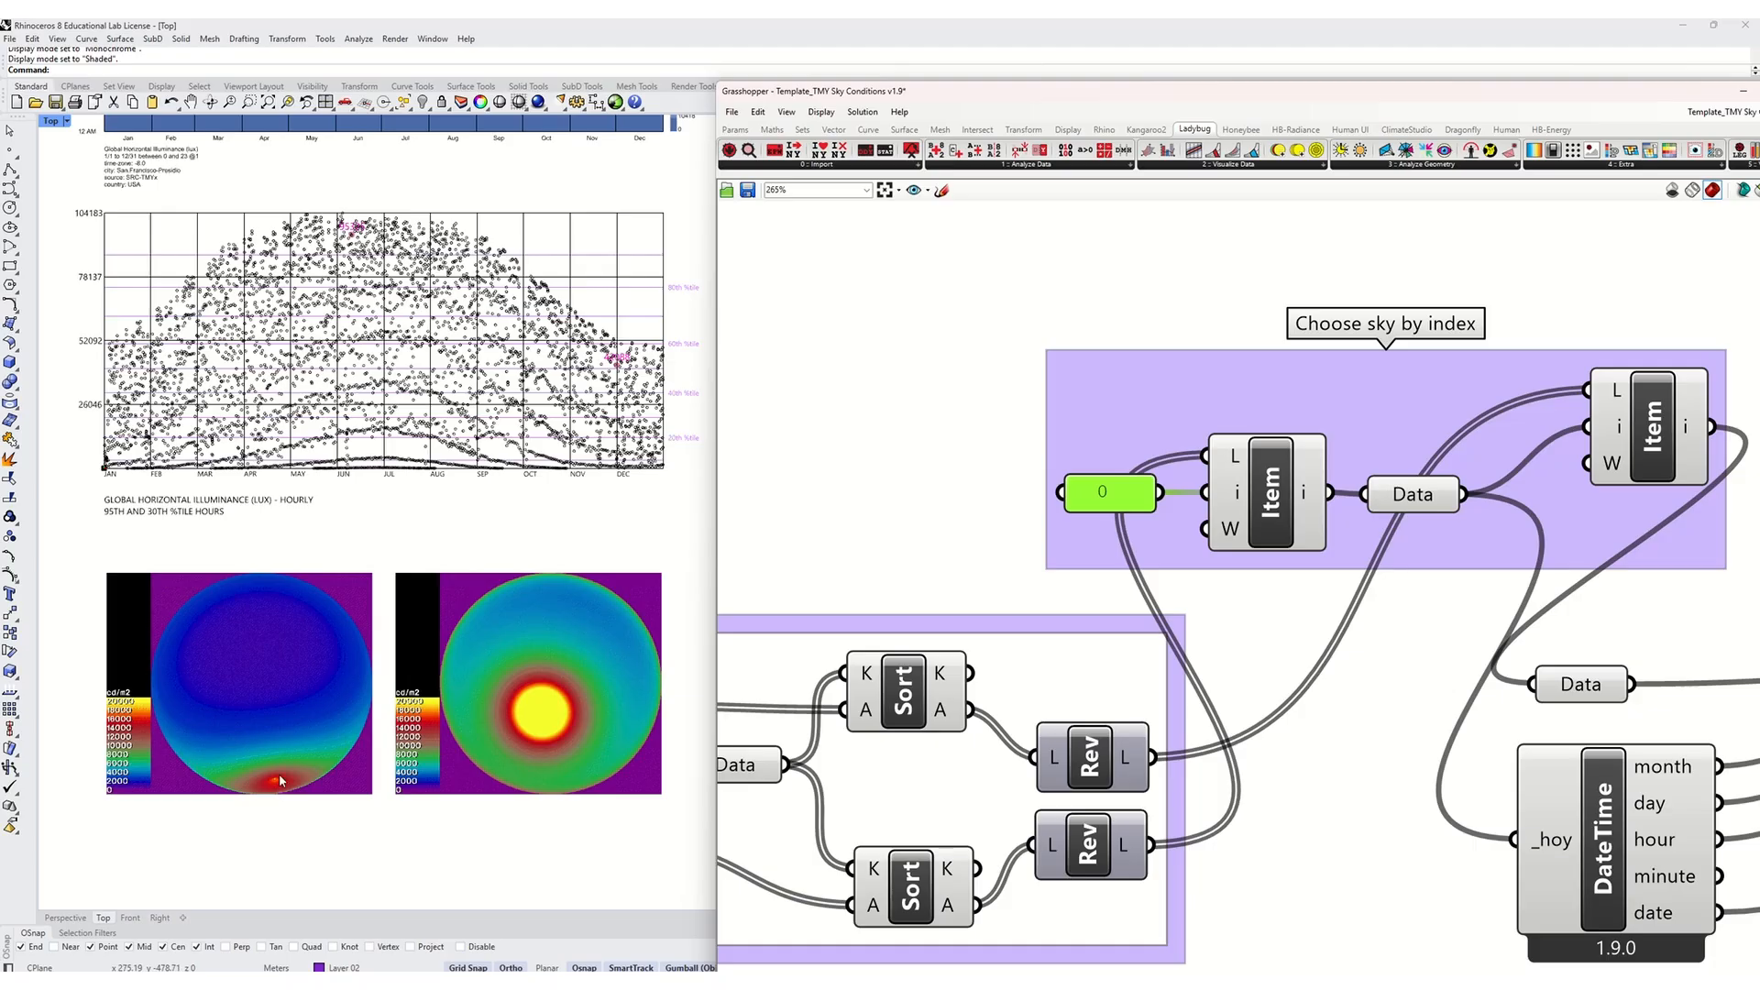
{"action": "double_click", "coordinate": [1126, 486]}
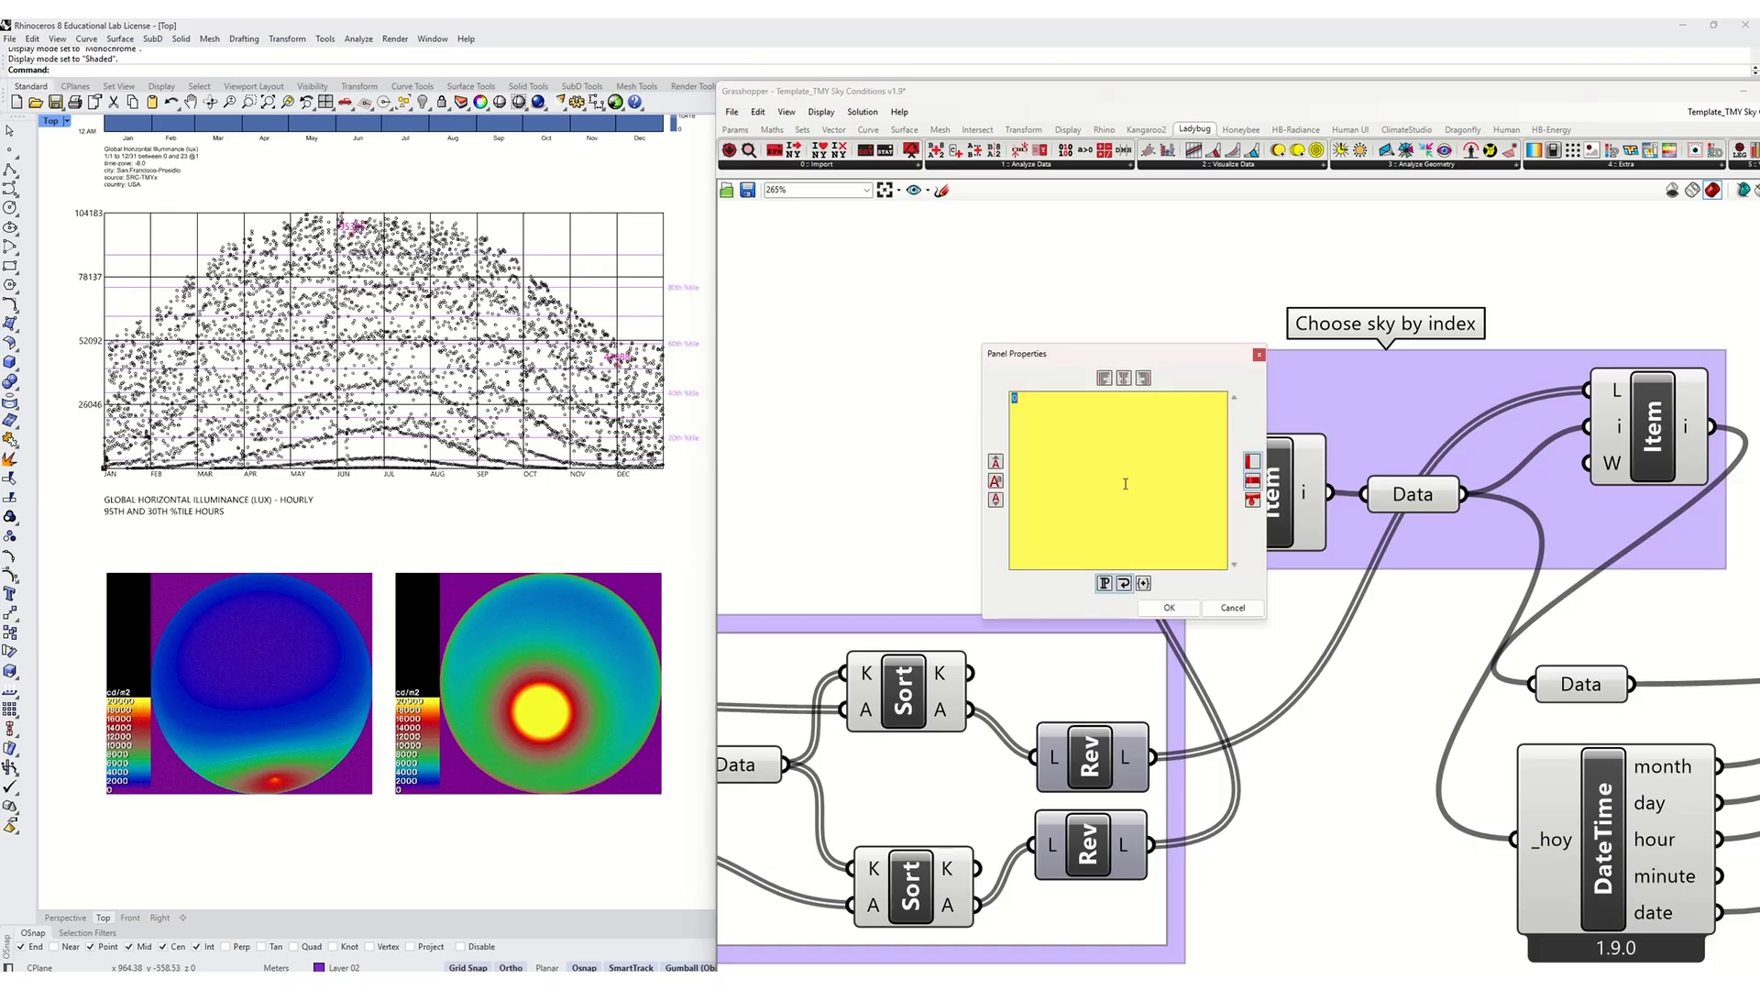
{"action": "left_click", "coordinate": [1168, 607]}
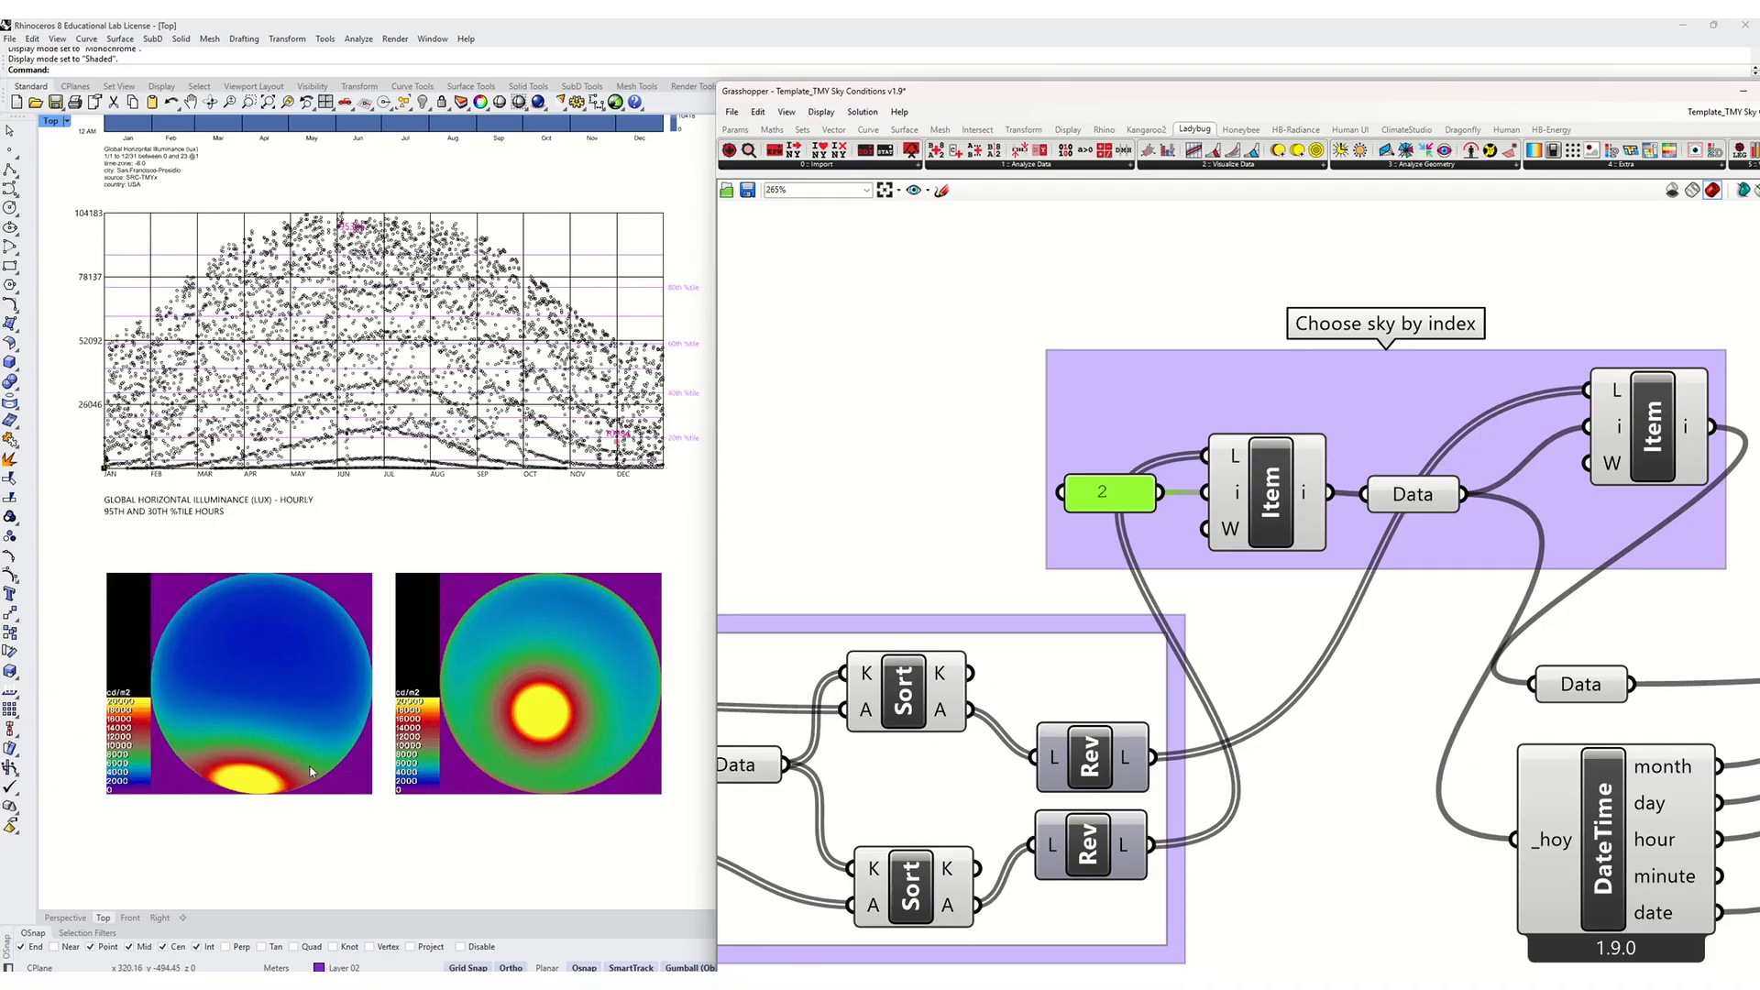
Step: Set the Choose sky by index panel back to 5 and check the December falsecolor sky in Rhino
{"action": "double_click", "coordinate": [1118, 475]}
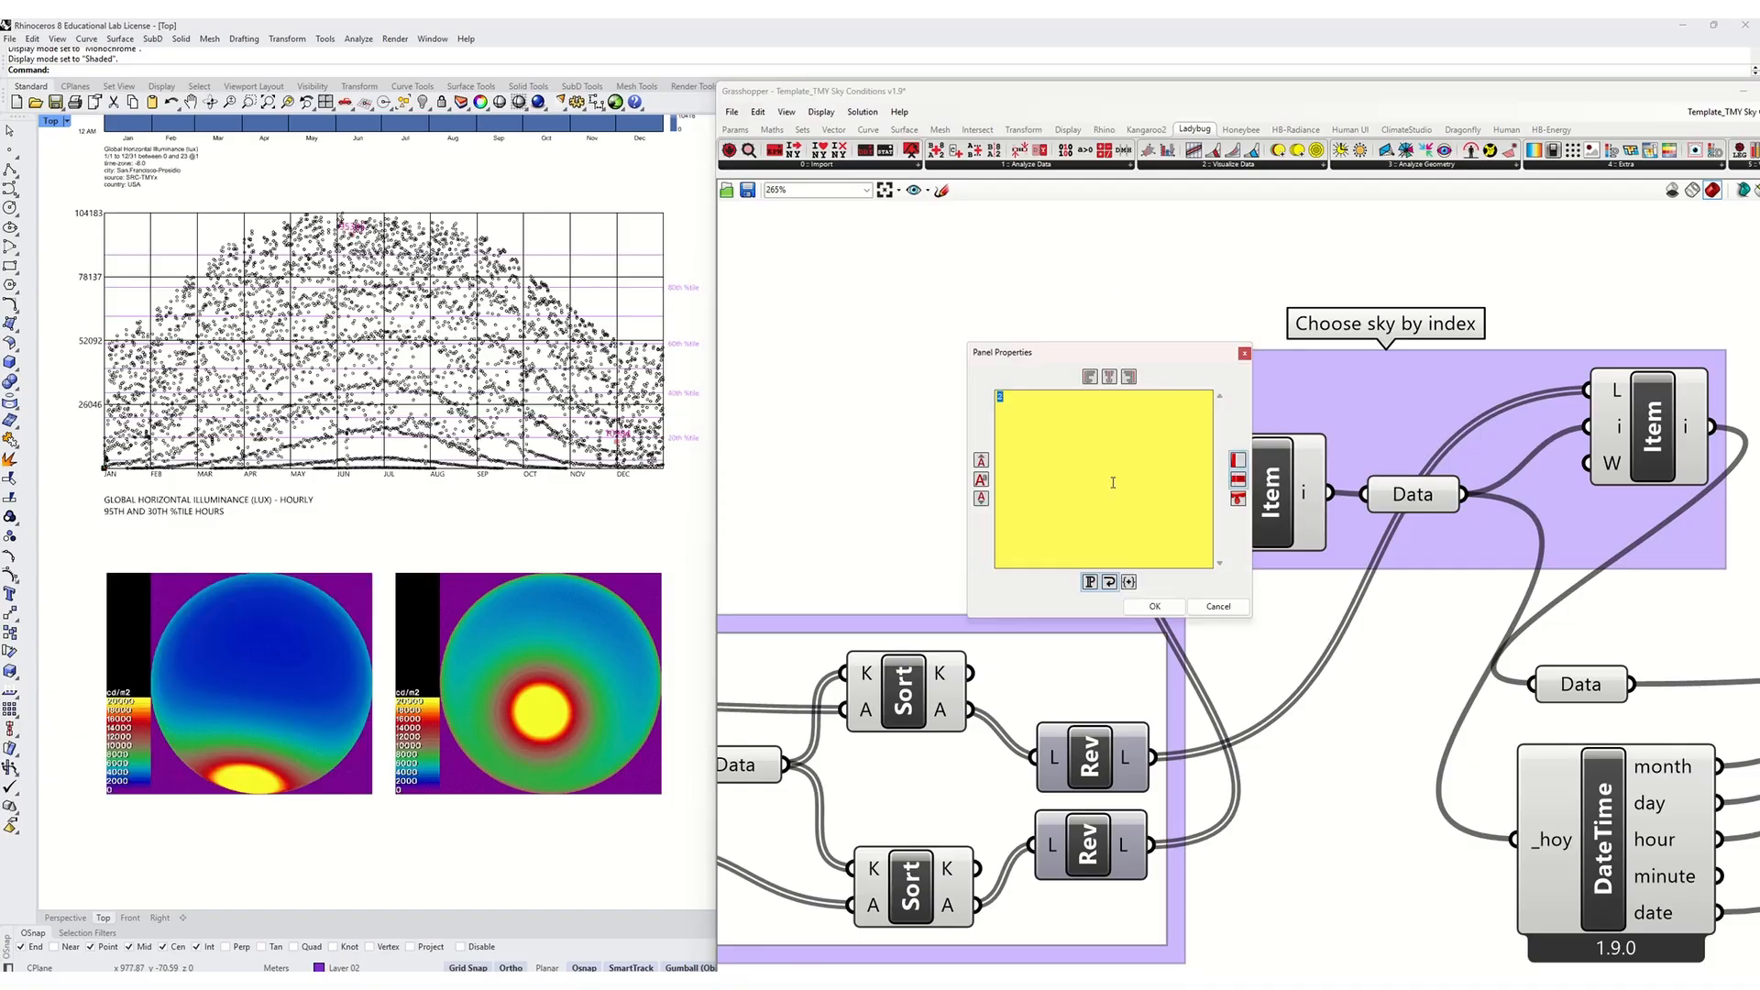
{"action": "type", "text": "5"}
{"action": "left_click", "coordinate": [1155, 606]}
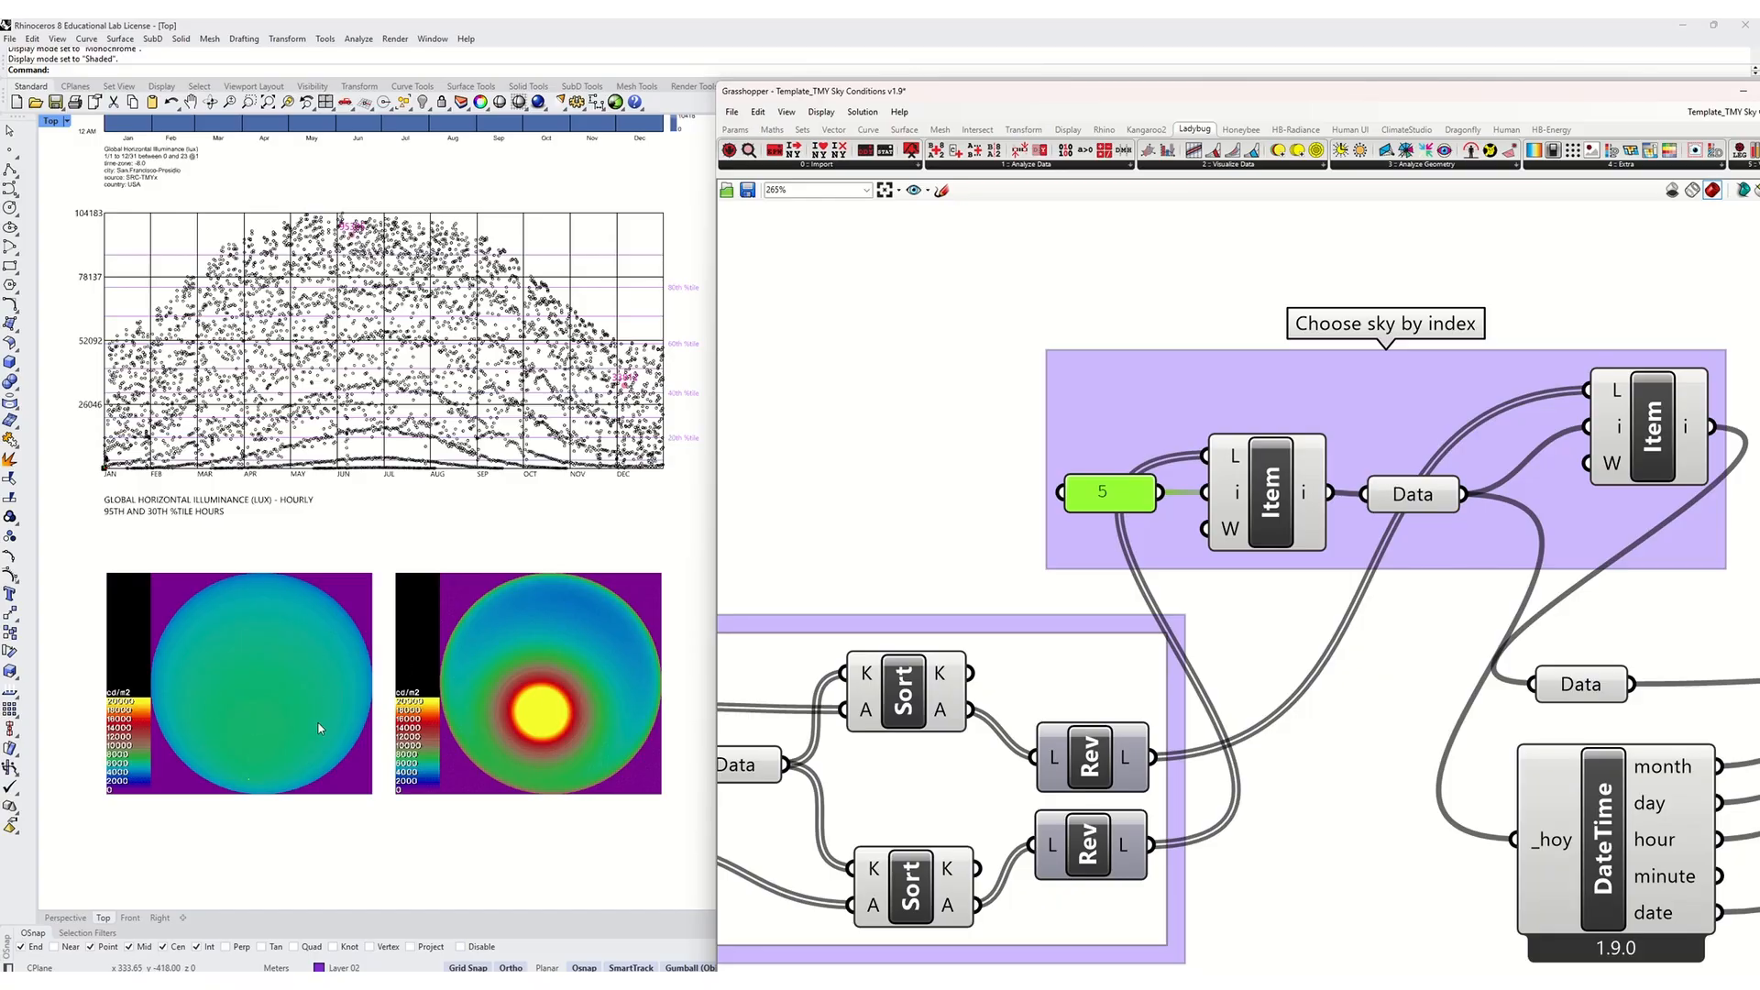
{"action": "scroll", "coordinate": [1026, 561], "scroll_direction": "down", "scroll_amount": 5}
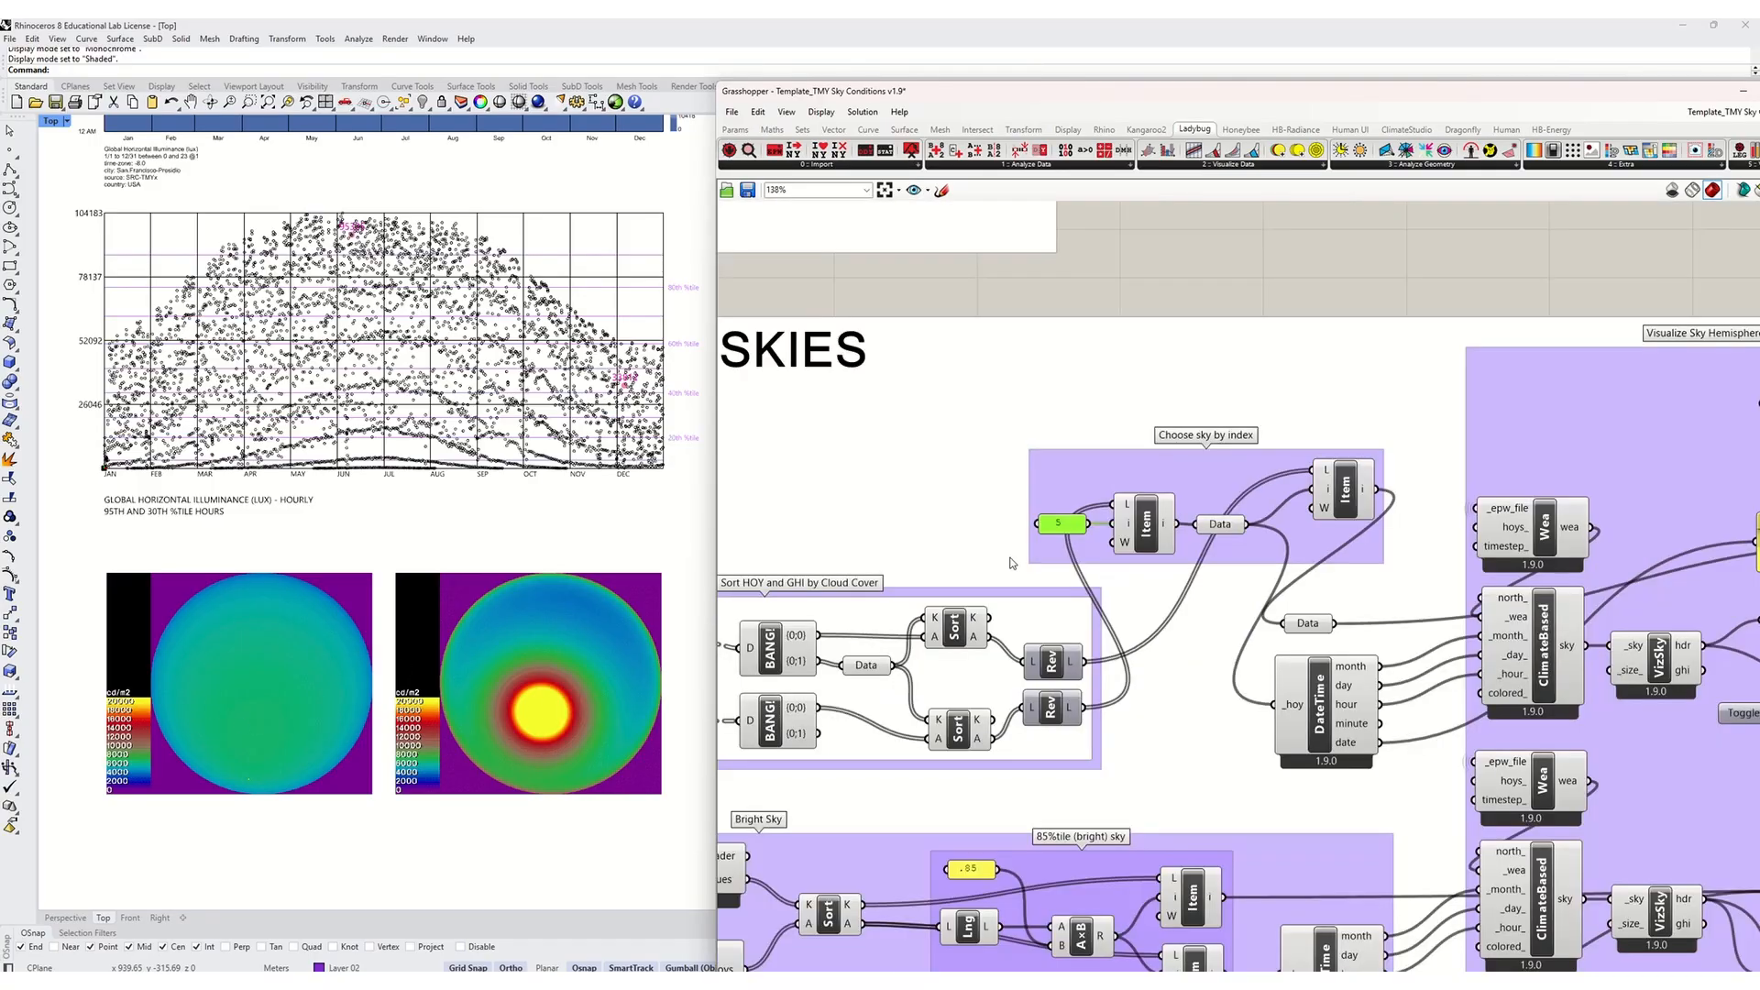